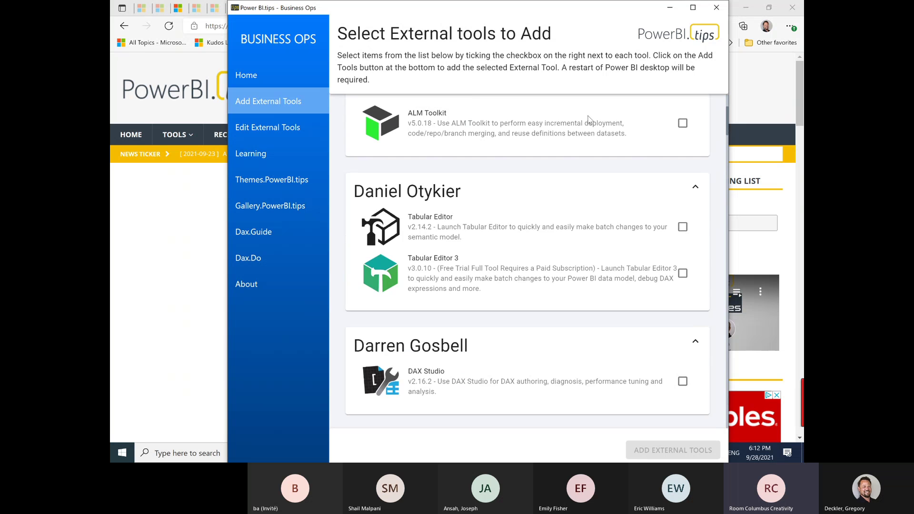
- Examine the catalogue of external tools available to add in Business Ops, from ALM Toolkit through the PBI.tips Themes entries
scroll(589, 120, down, 1)
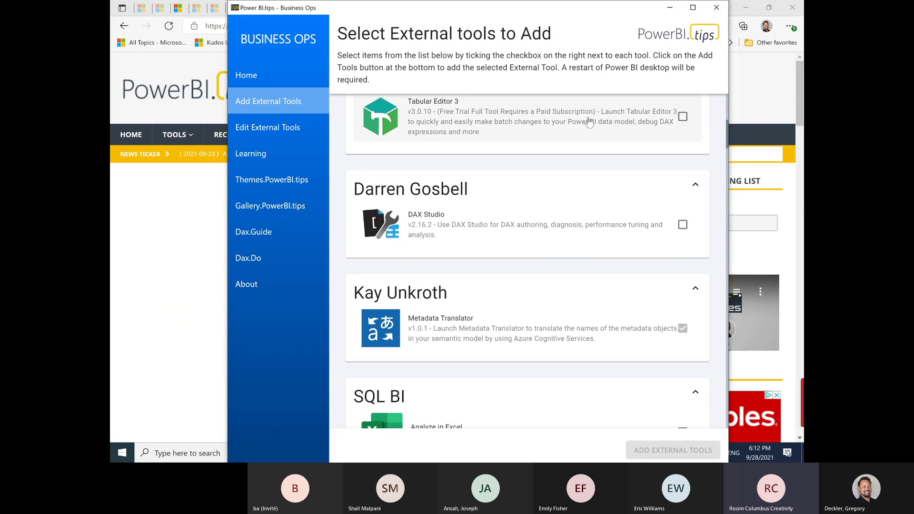
scroll(516, 191, up, 5)
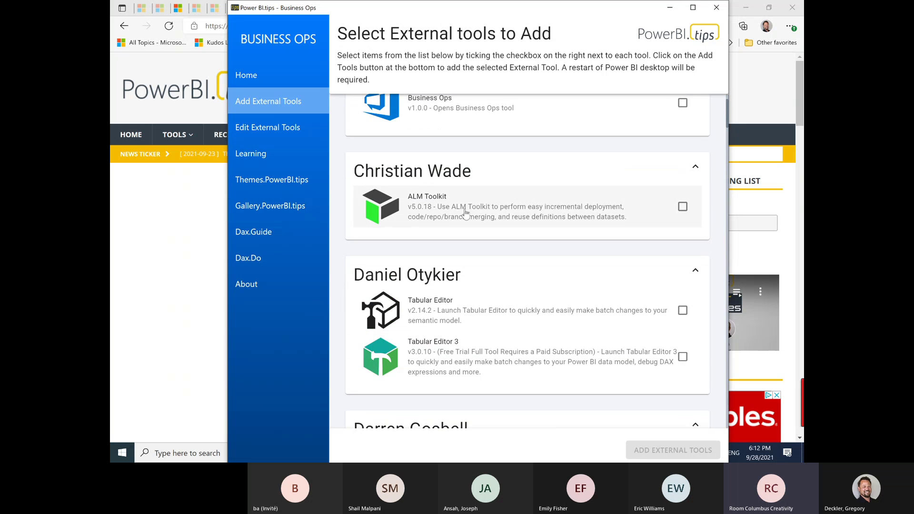
scroll(511, 225, down, 3)
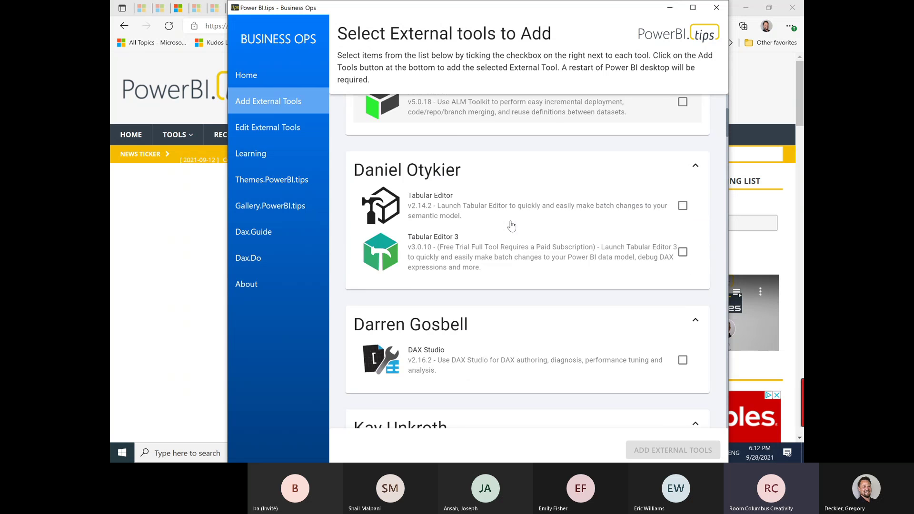
scroll(568, 210, down, 3)
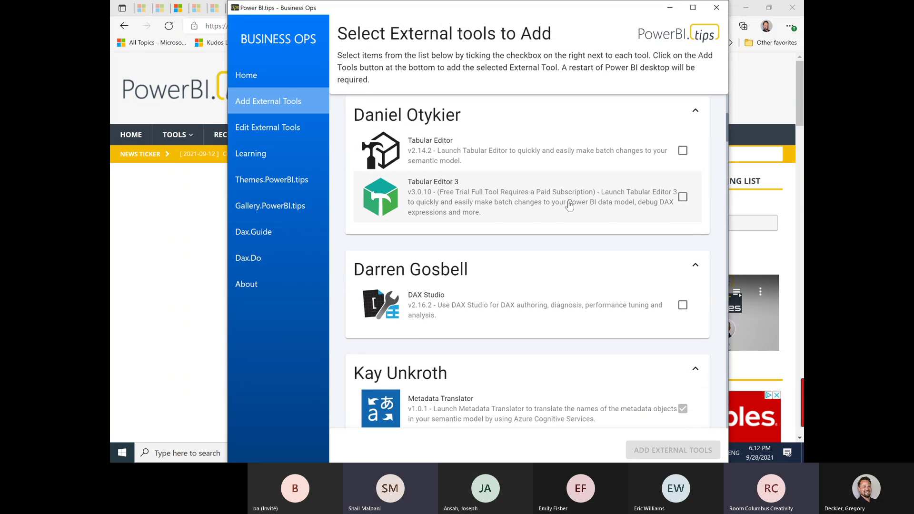
scroll(547, 225, down, 2)
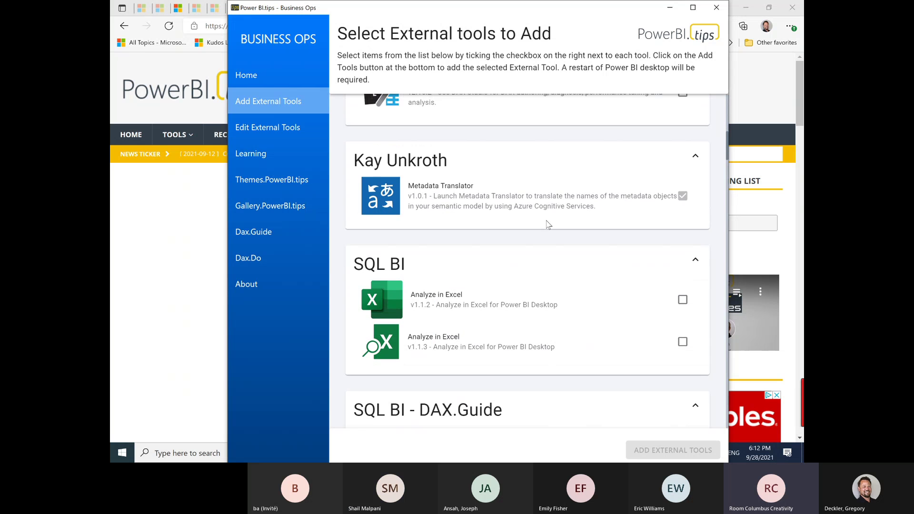
scroll(476, 200, down, 4)
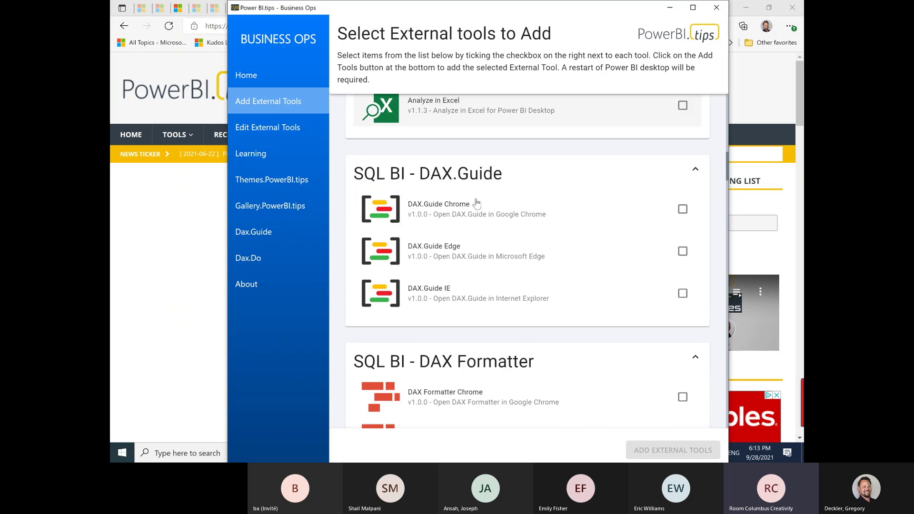
scroll(476, 200, up, 2)
scroll(476, 201, down, 2)
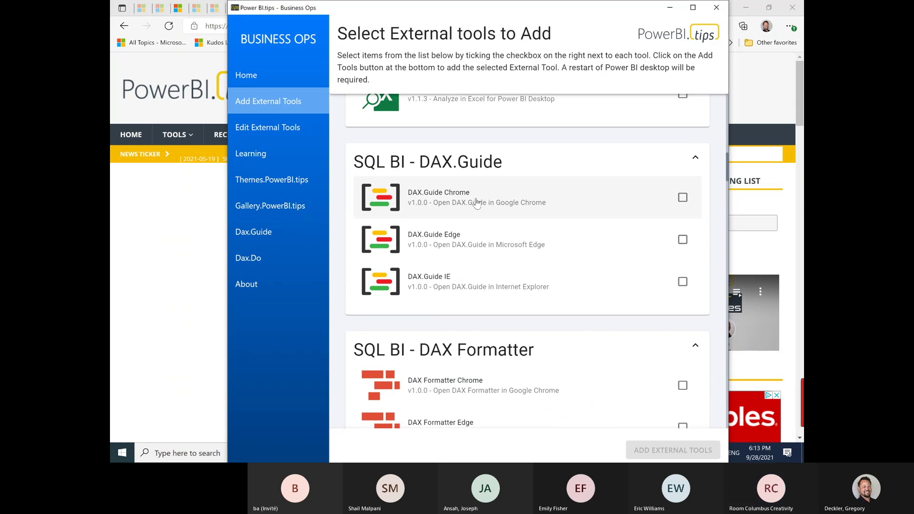
scroll(476, 201, down, 8)
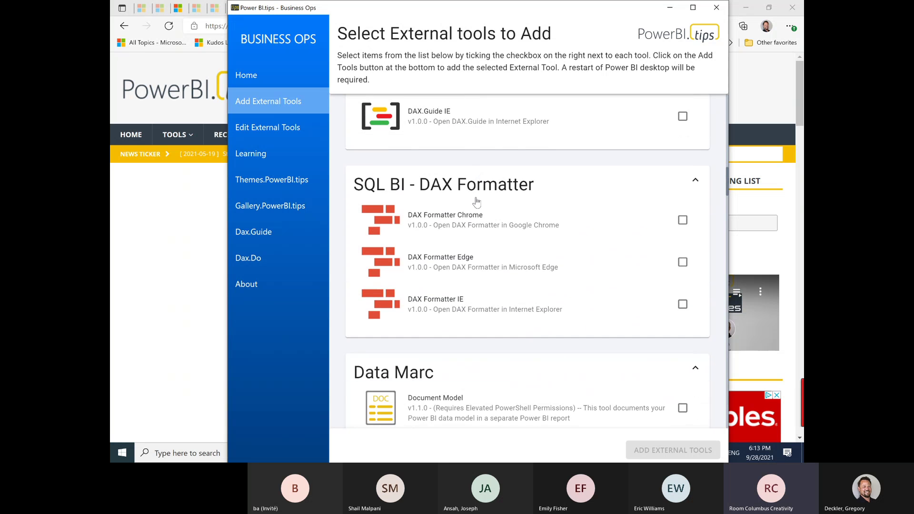
scroll(476, 202, down, 8)
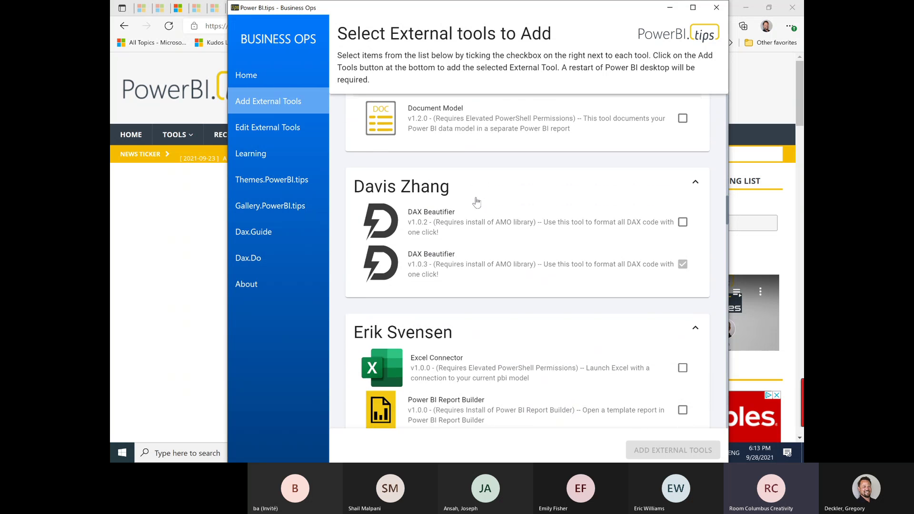
scroll(479, 204, down, 5)
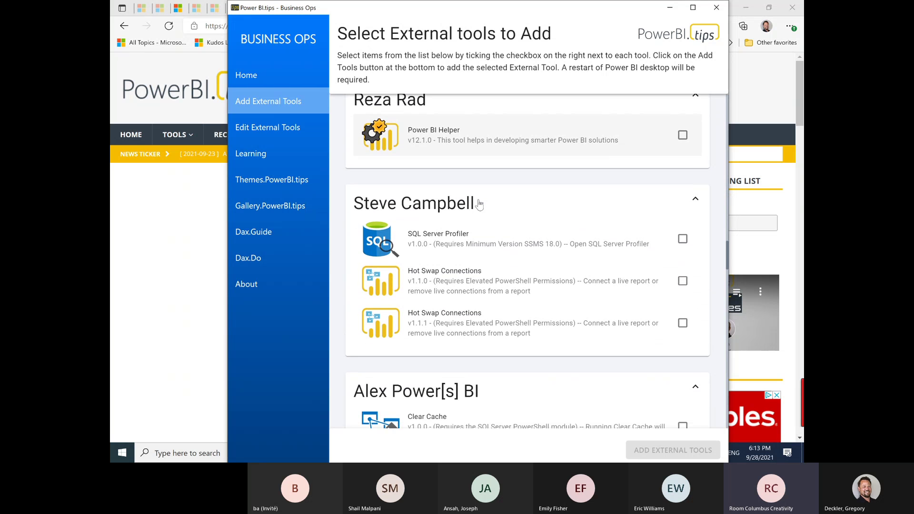
scroll(427, 197, up, 1)
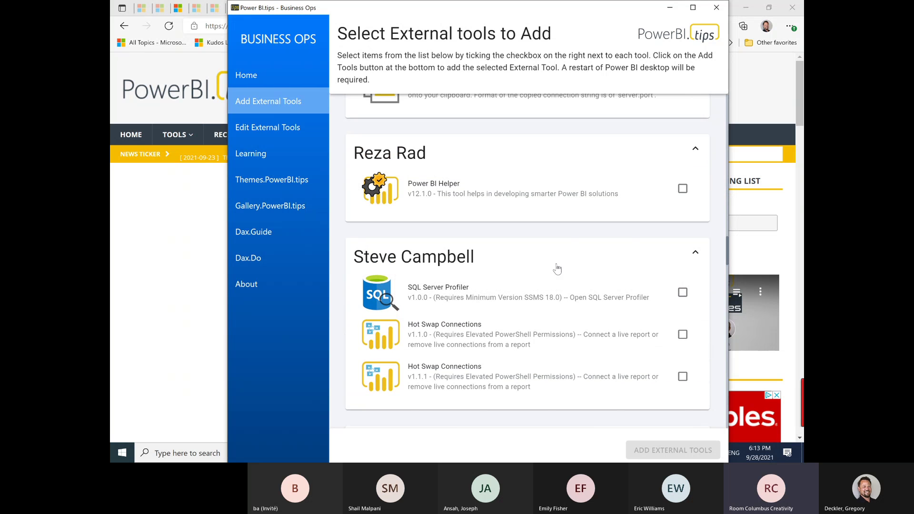
scroll(557, 265, down, 2)
scroll(557, 265, down, 1)
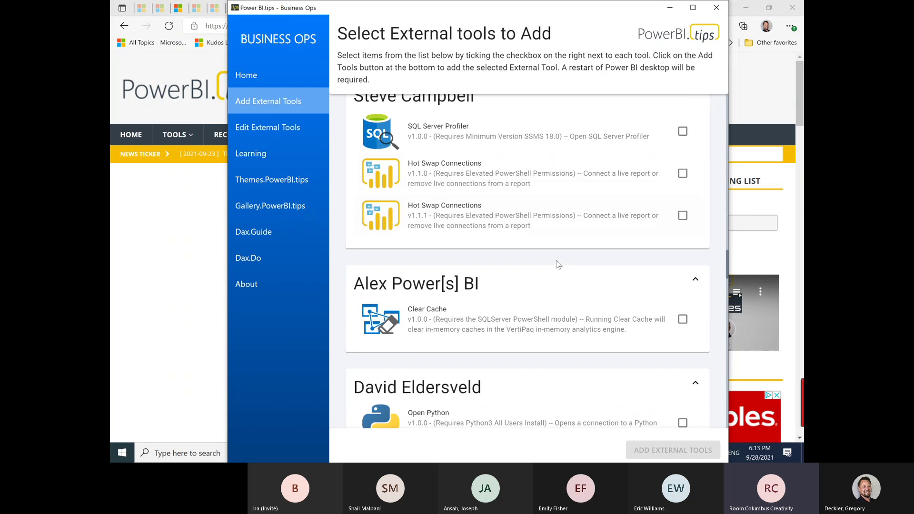
scroll(588, 266, down, 6)
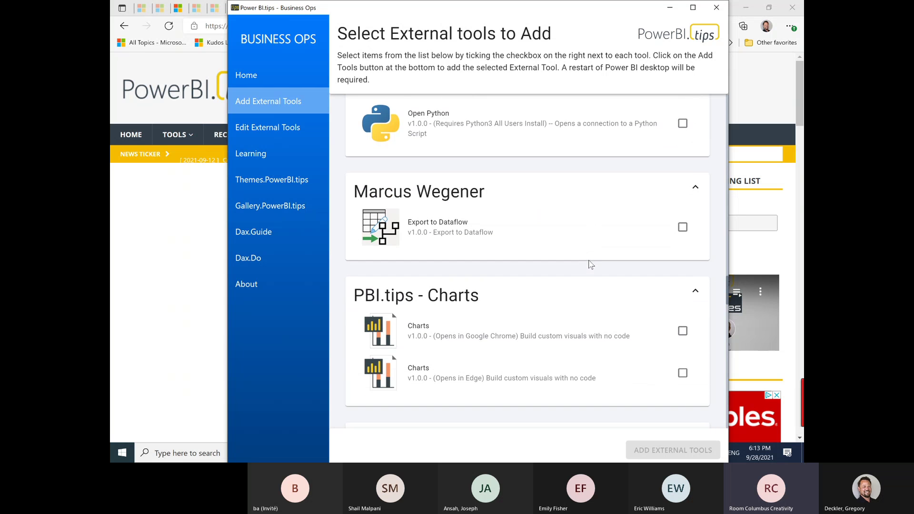
scroll(516, 230, up, 1)
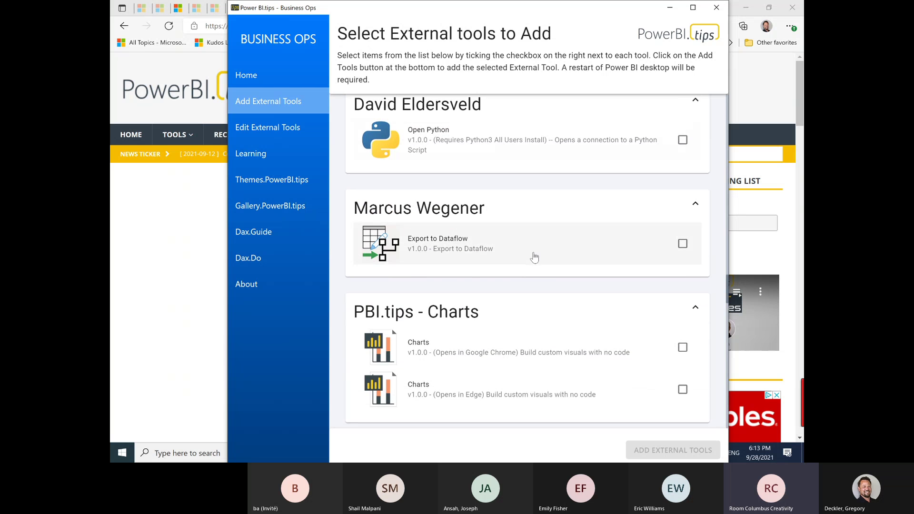
scroll(533, 254, down, 6)
scroll(536, 257, down, 3)
scroll(542, 255, up, 2)
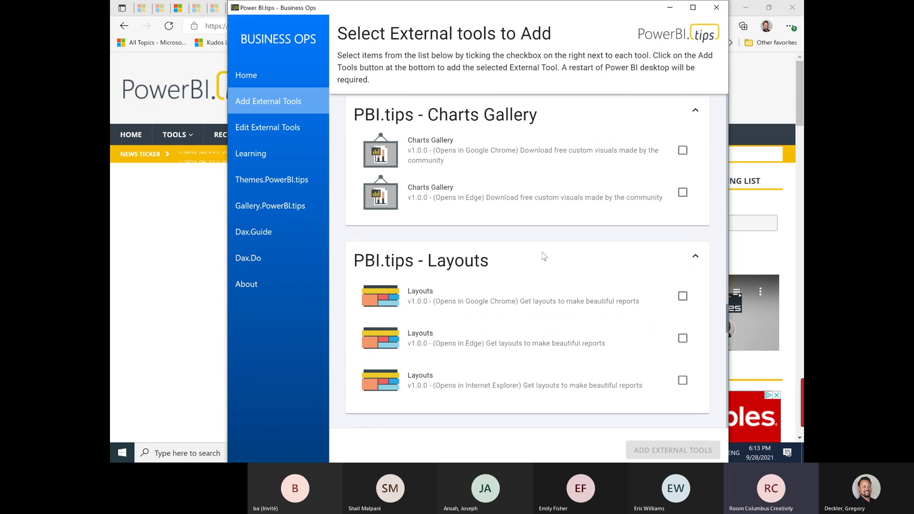
scroll(543, 255, down, 5)
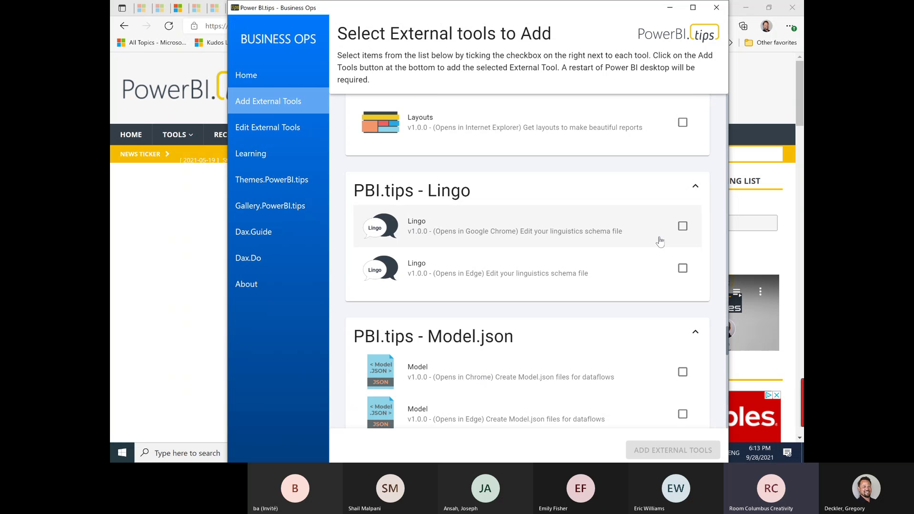
scroll(680, 208, down, 20)
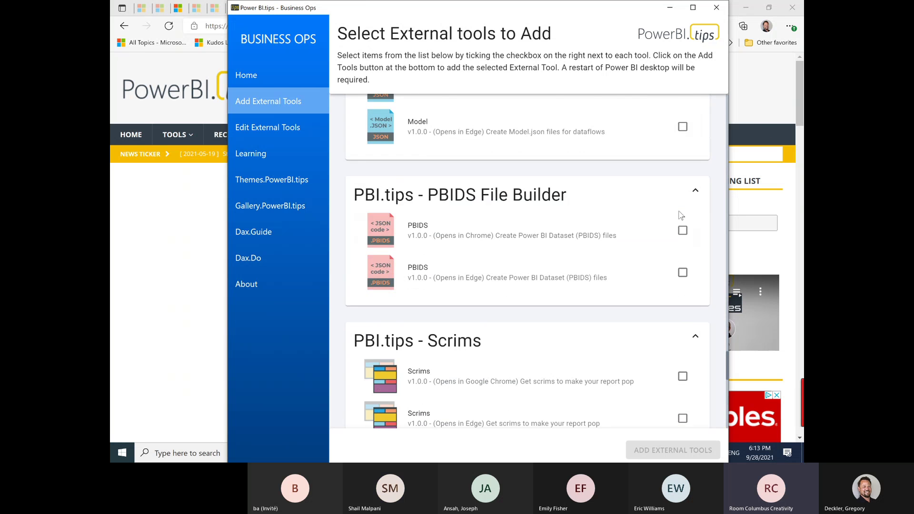
scroll(678, 216, up, 6)
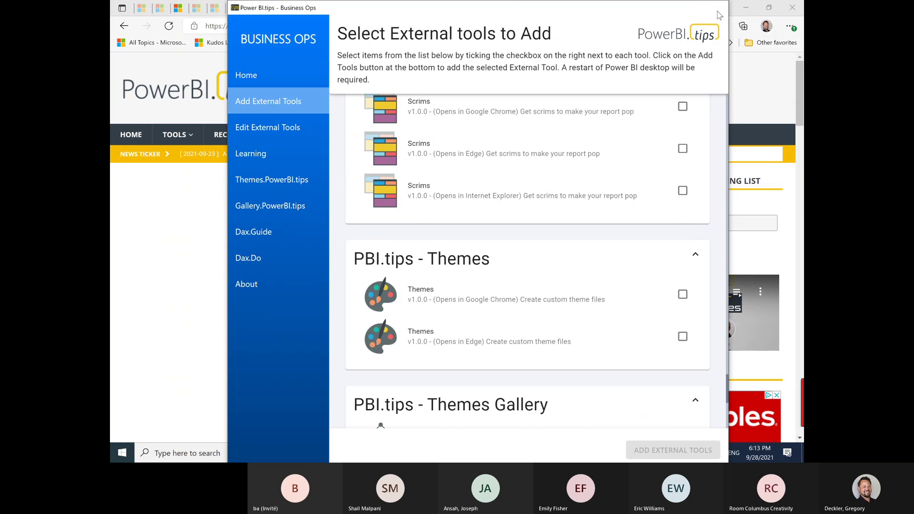
- Close Business Ops, switch to the CH6_R6_UserGroup report in Power BI Desktop, and display its external tools
click(717, 10)
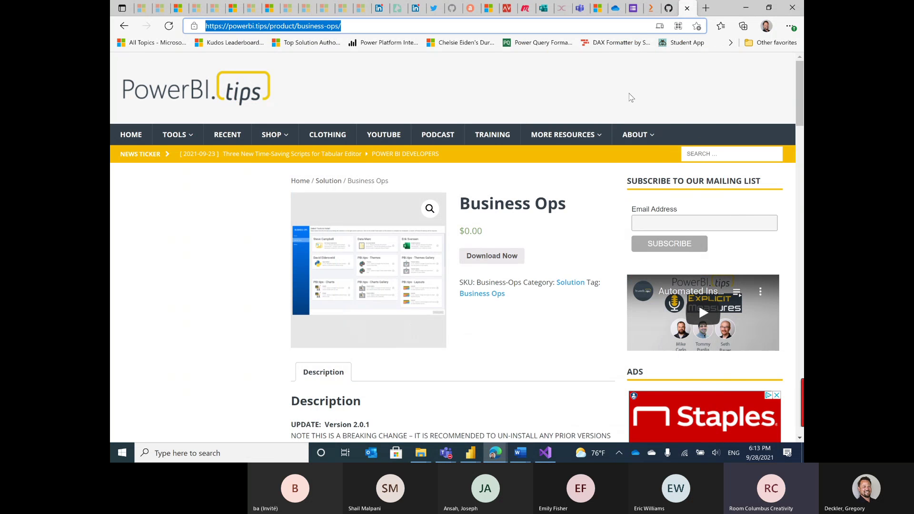
key(alt+Tab)
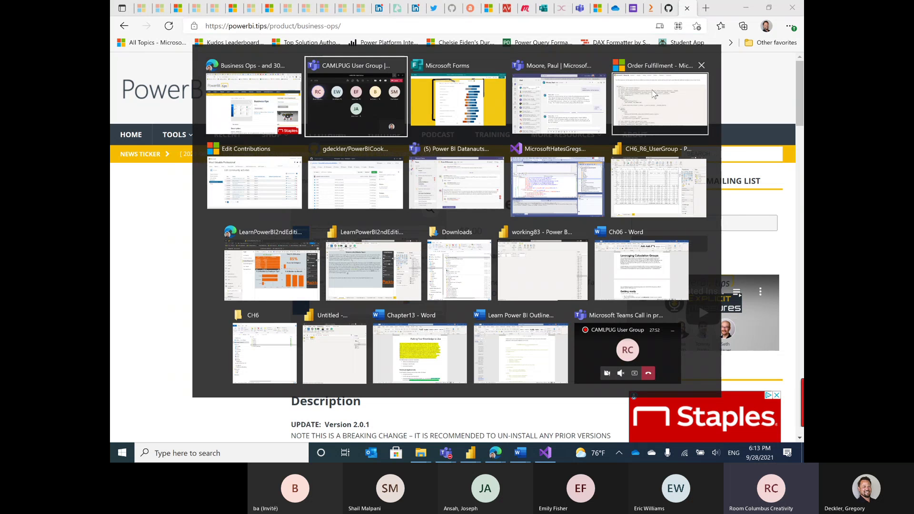
key(alt+shift+Tab)
click(471, 456)
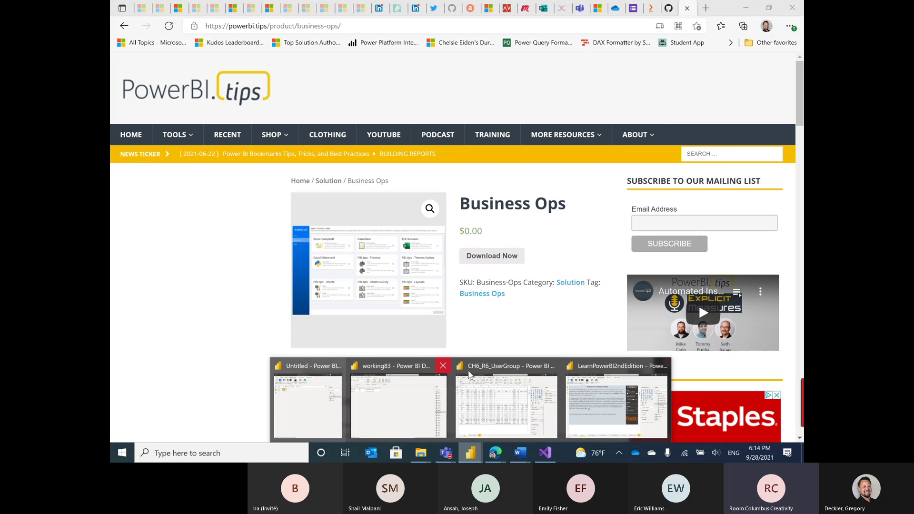
click(513, 375)
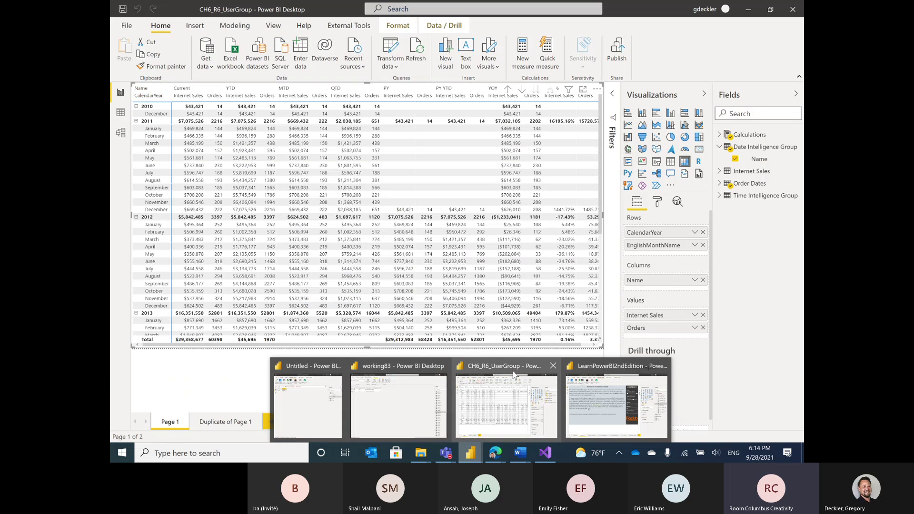
click(348, 27)
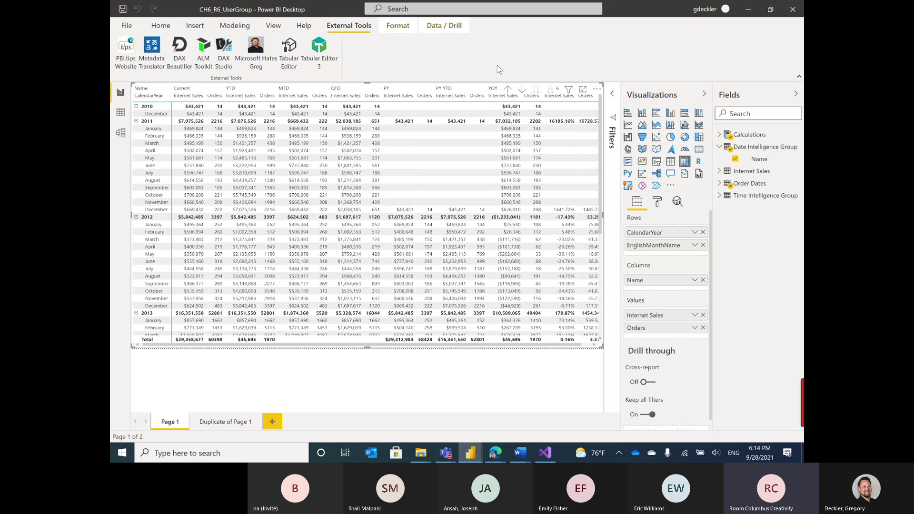
- Switch to the Ch06 document in Word
key(alt+Tab)
key(alt+Tab)
key(alt+Tab)
key(alt+Tab)
key(alt+Tab)
key(alt+Tab)
key(alt+Tab)
key(alt+Tab)
key(alt+Tab)
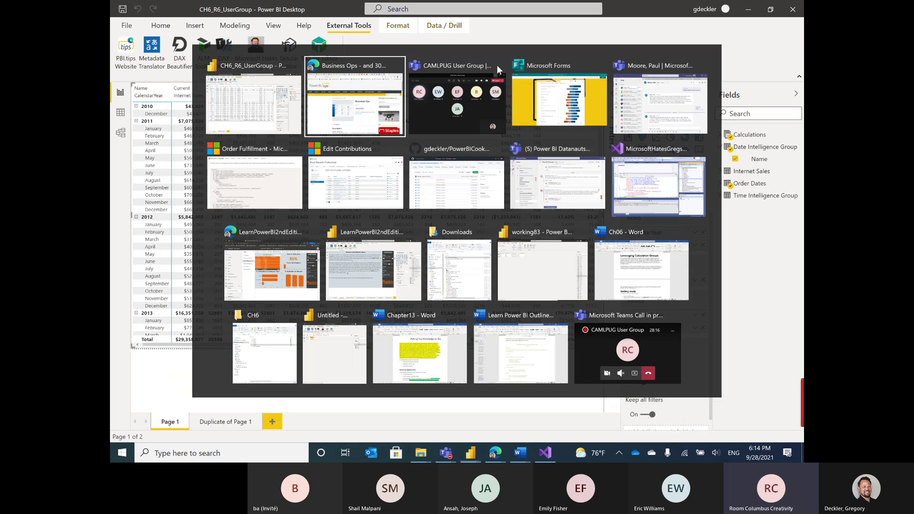
key(alt+Tab)
key(alt+Tab)
key(alt+Tab)
key(alt+Tab)
key(alt+Tab)
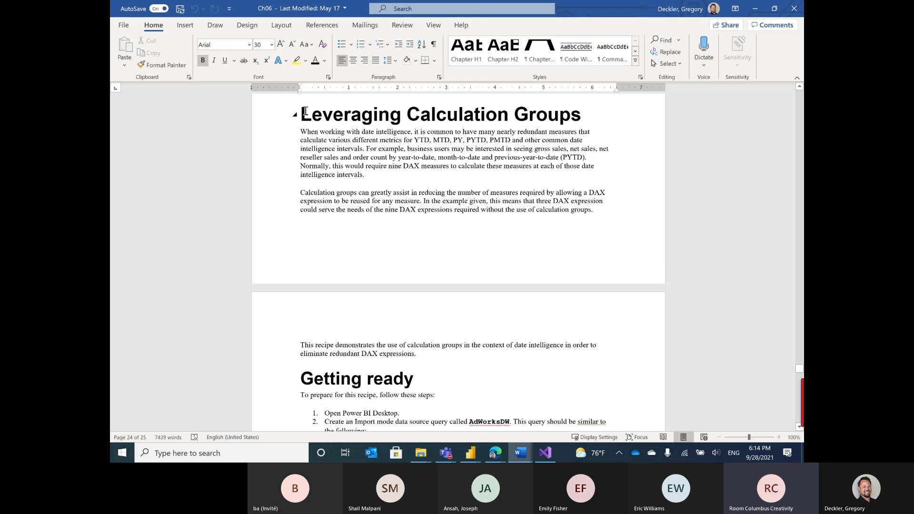
- Review the Leveraging Calculation Groups recipe, including its Getting ready and How to do it sections
drag(303, 114, 555, 119)
scroll(537, 169, down, 1)
scroll(538, 170, down, 10)
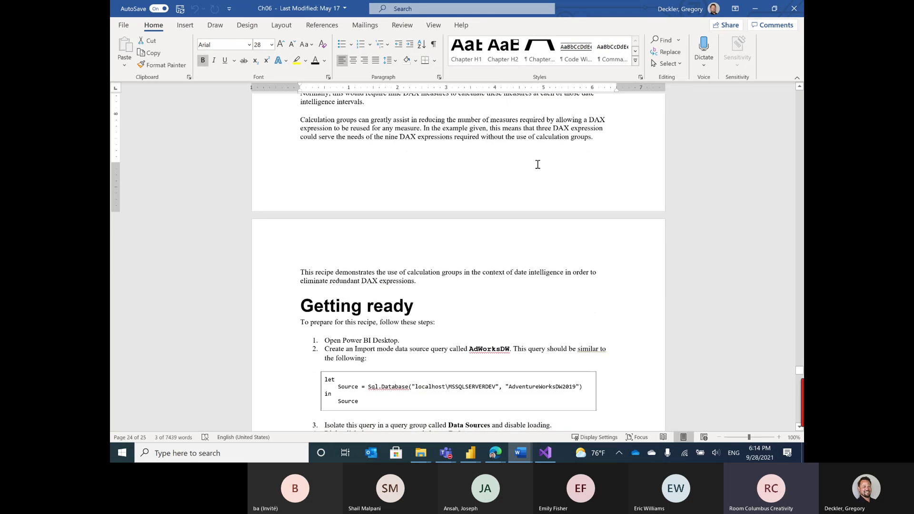
scroll(540, 160, down, 3)
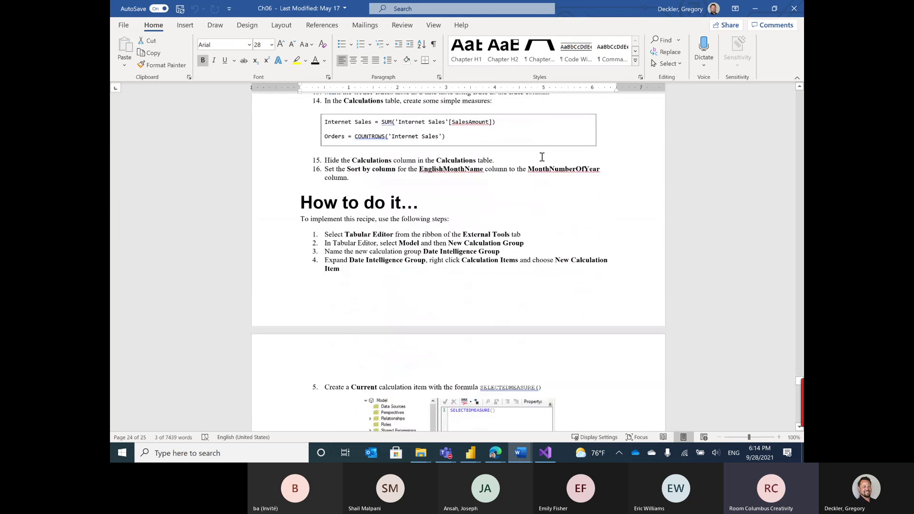
scroll(541, 157, up, 7)
scroll(552, 161, down, 3)
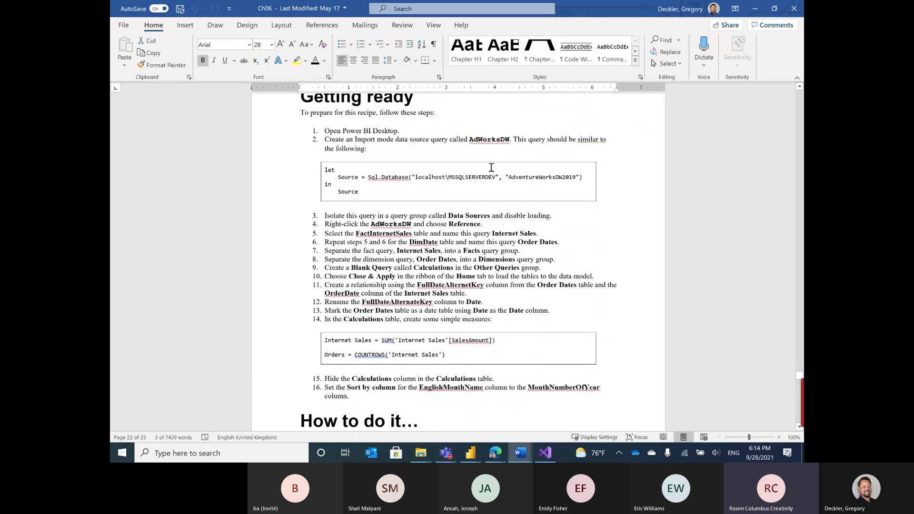
scroll(492, 167, down, 12)
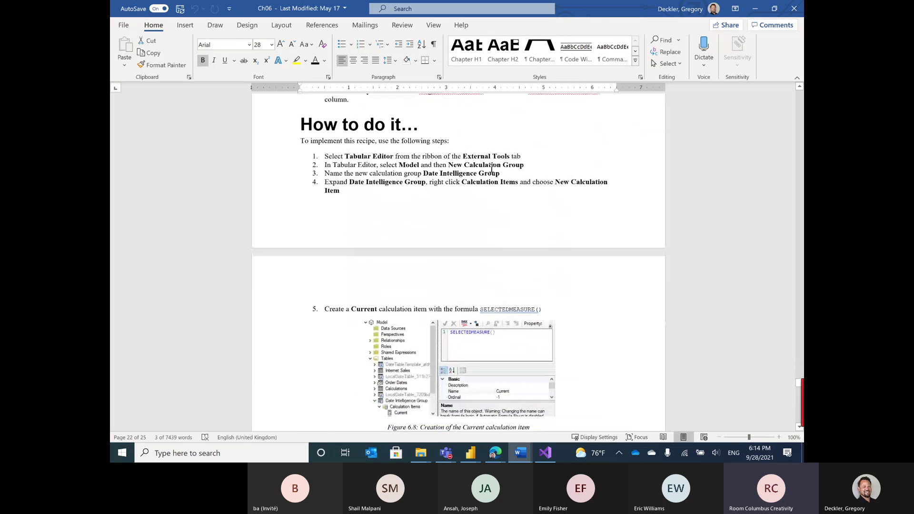
- Return to the CH6_R6_UserGroup report in Power BI Desktop, launch Tabular Editor, and place its unmaximized window over the report
key(alt+Tab)
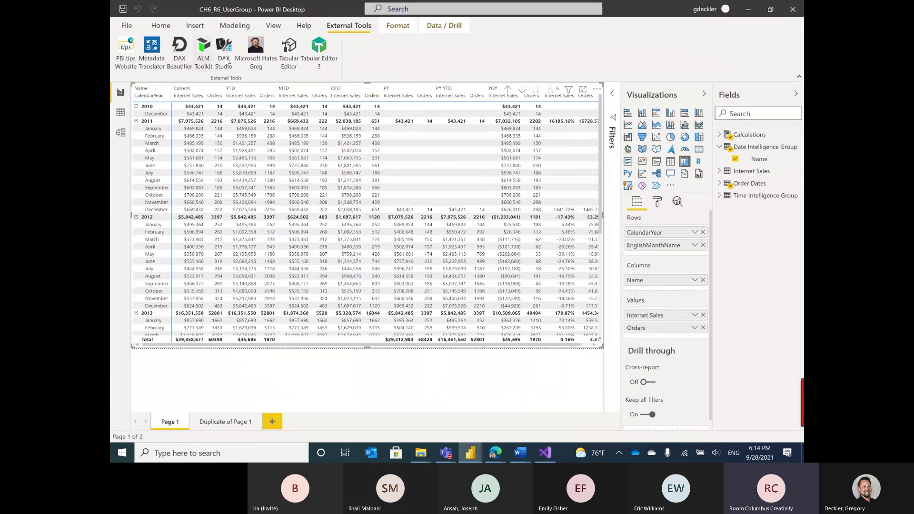
click(293, 51)
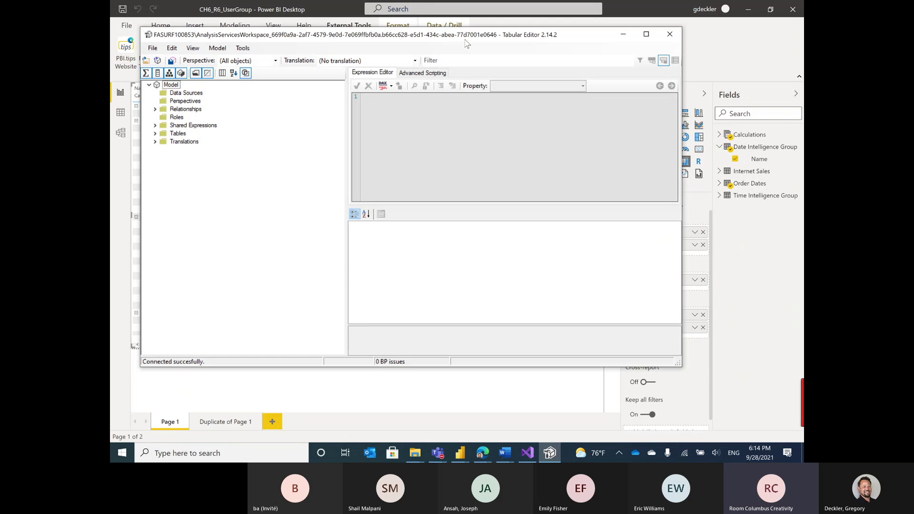
double_click(571, 38)
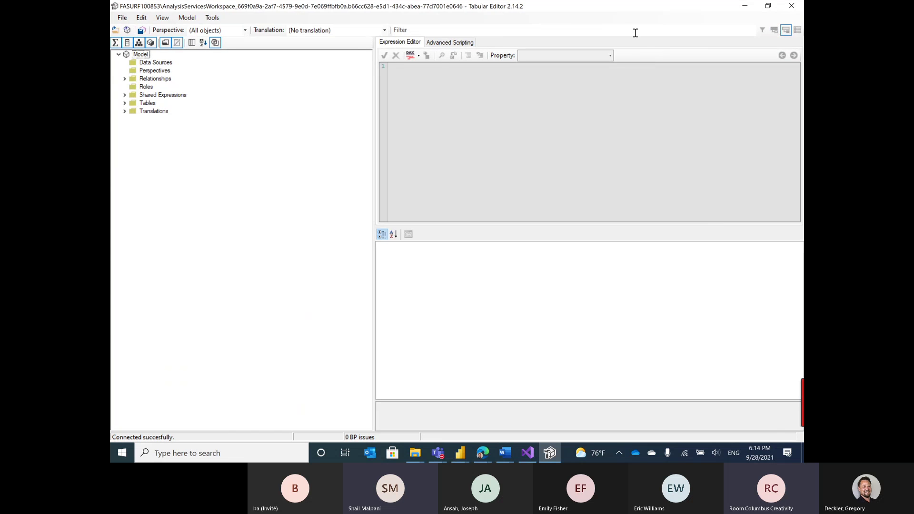
double_click(630, 7)
drag(586, 33, 637, 42)
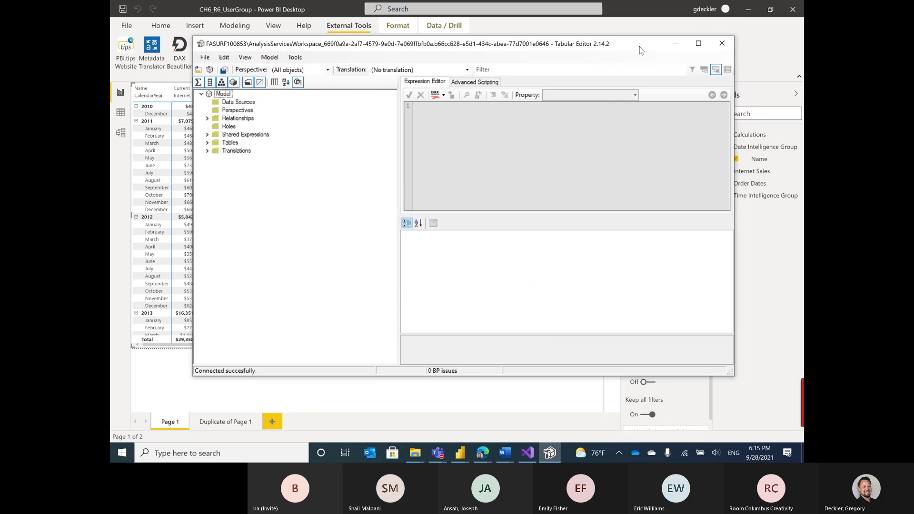
- Switch to the Teams meeting window and return to Tabular Editor
key(alt+Tab)
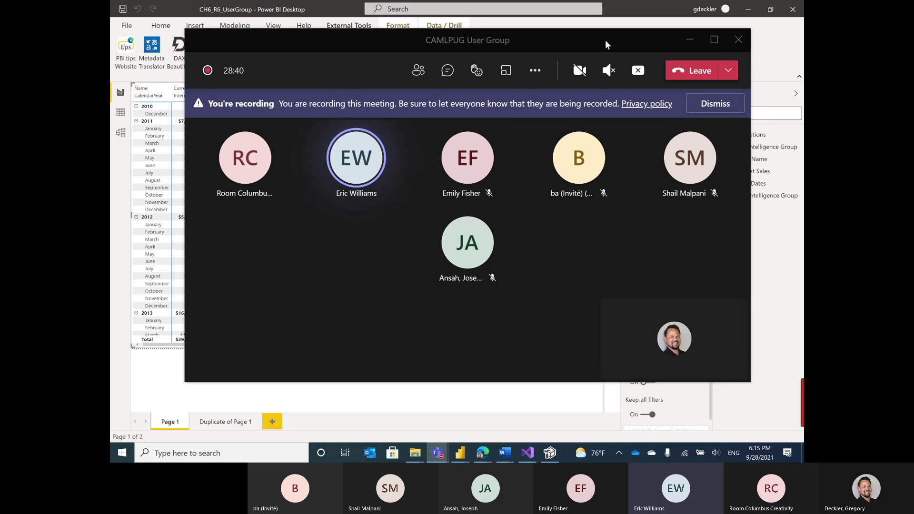
key(alt+Tab)
key(alt+Tab)
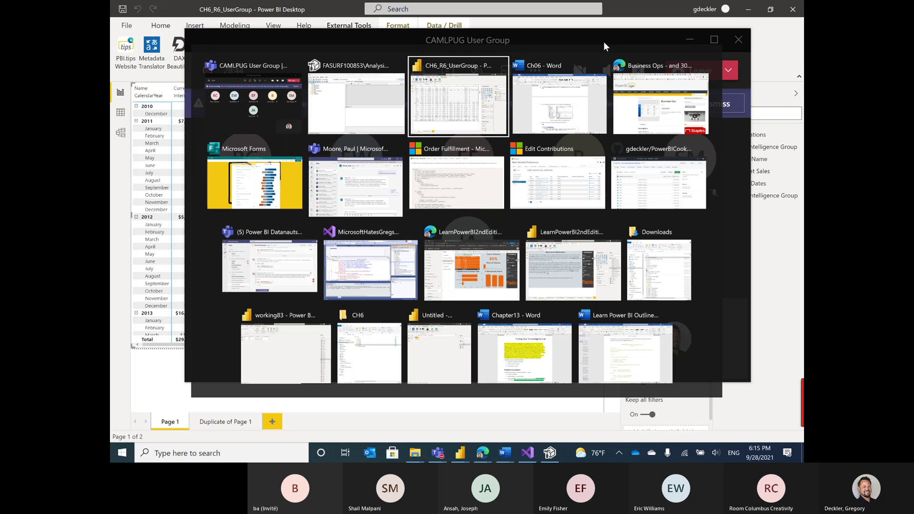
key(alt+shift+Tab)
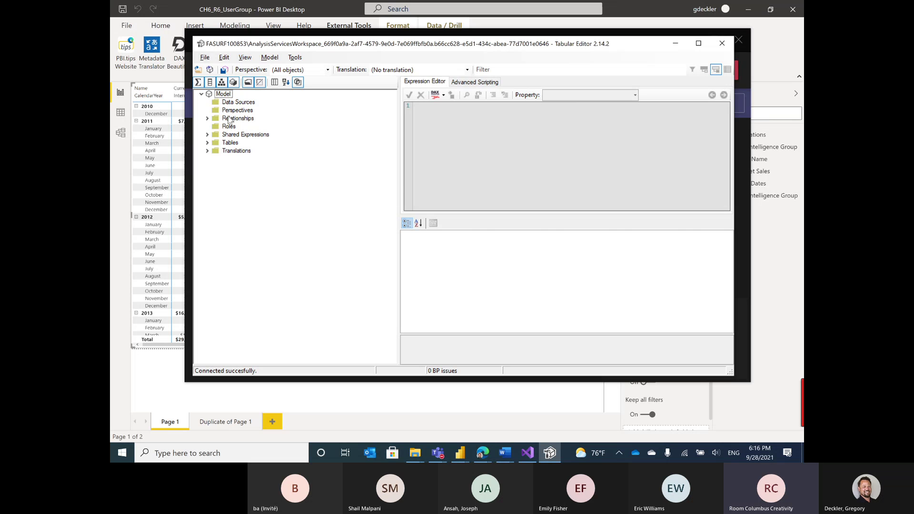
mouse_move(394, 56)
mouse_down()
mouse_move(402, 53)
mouse_move(390, 53)
mouse_up()
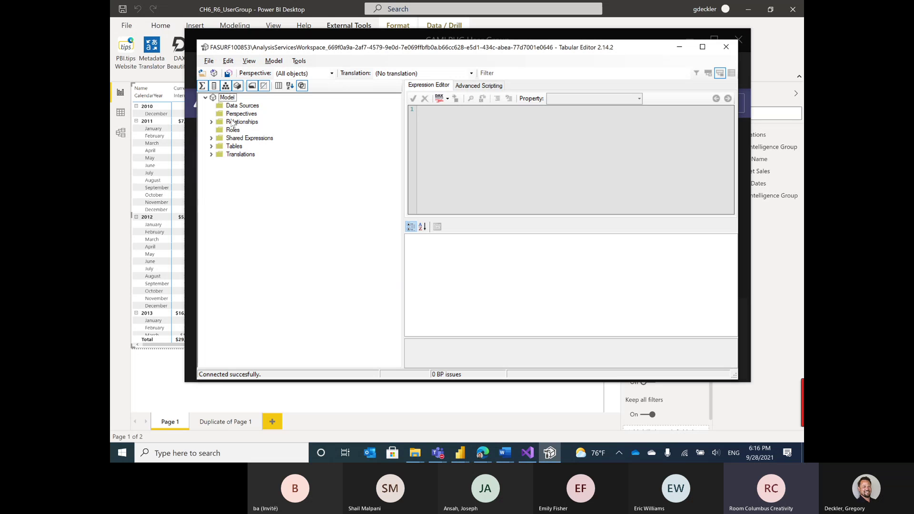
- Expand the model's tables and the Time Intelligence Group, and examine the expression of its Current calculation item
click(211, 147)
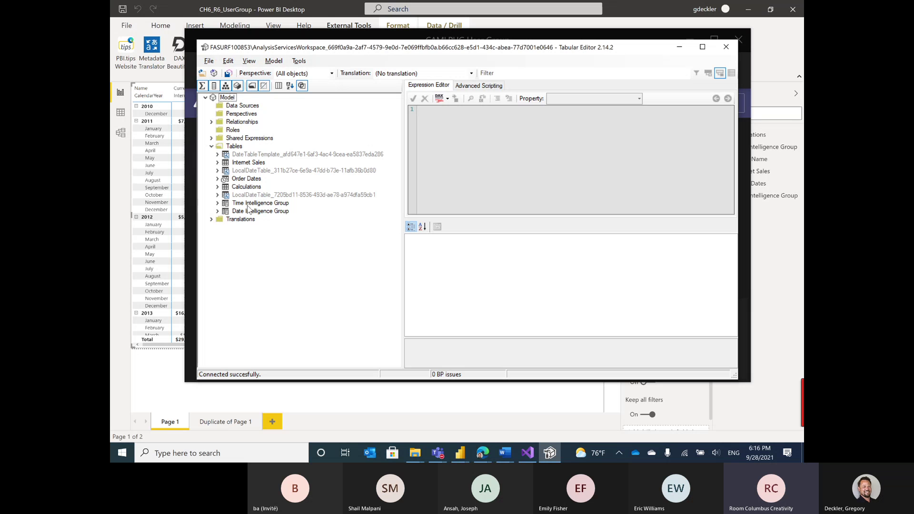
click(218, 203)
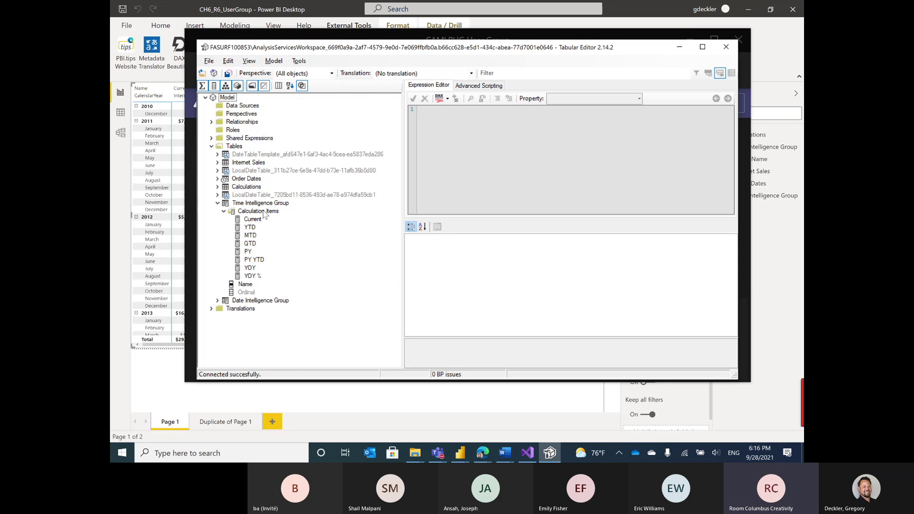
click(264, 212)
click(250, 220)
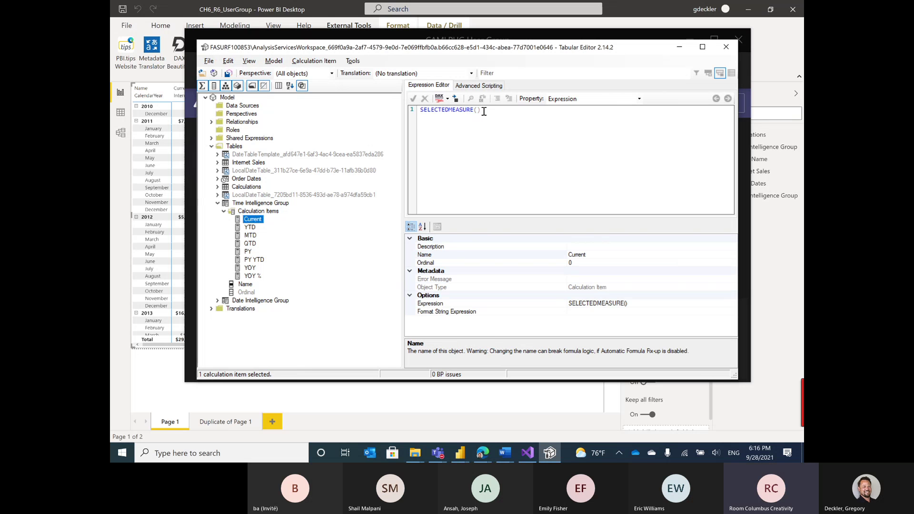
drag(483, 112, 423, 112)
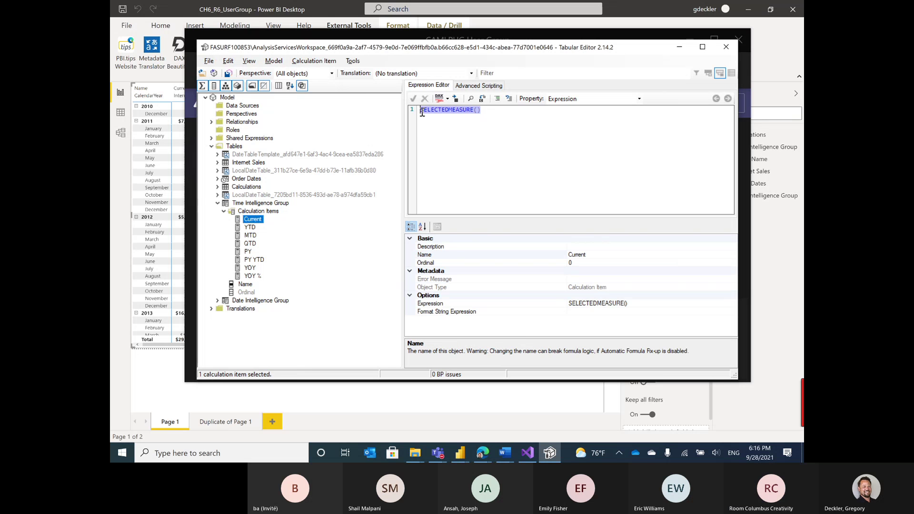
- Review the expressions of the Time Intelligence Group's remaining calculation items, from YTD through YOY %
click(250, 228)
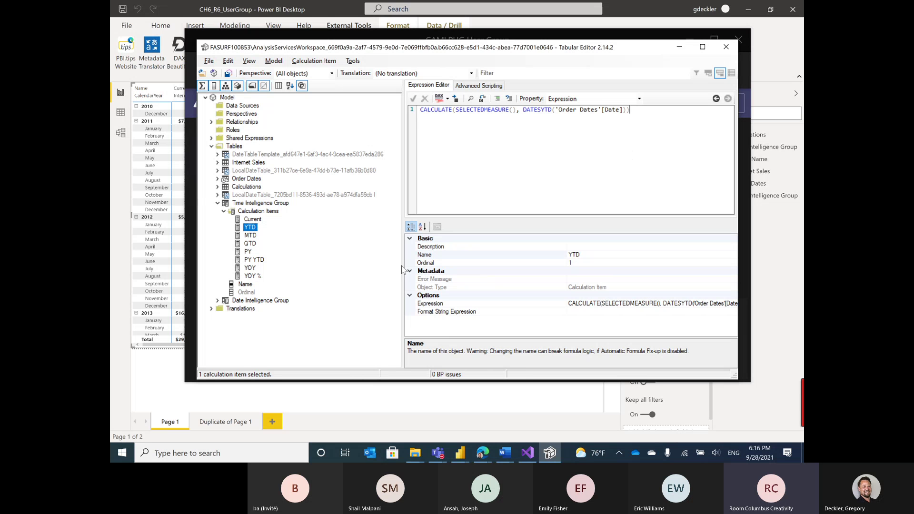
click(250, 236)
click(250, 244)
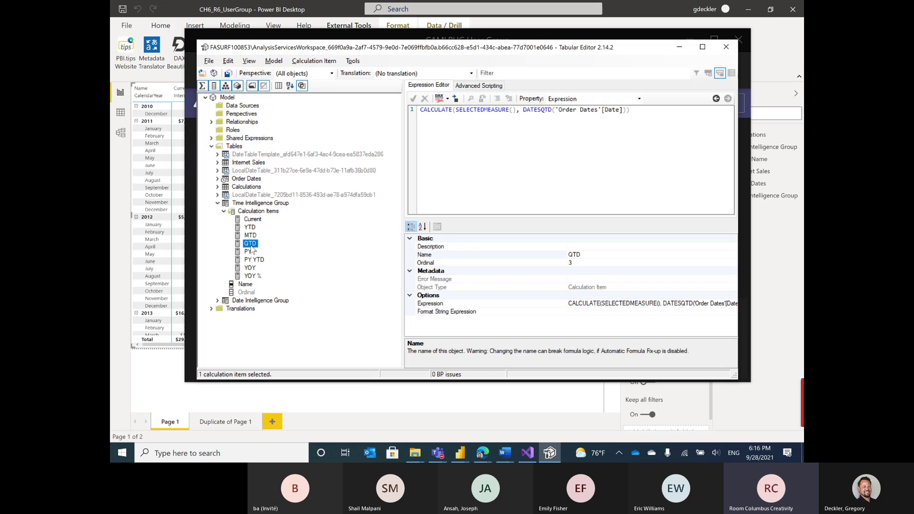
click(252, 252)
click(255, 260)
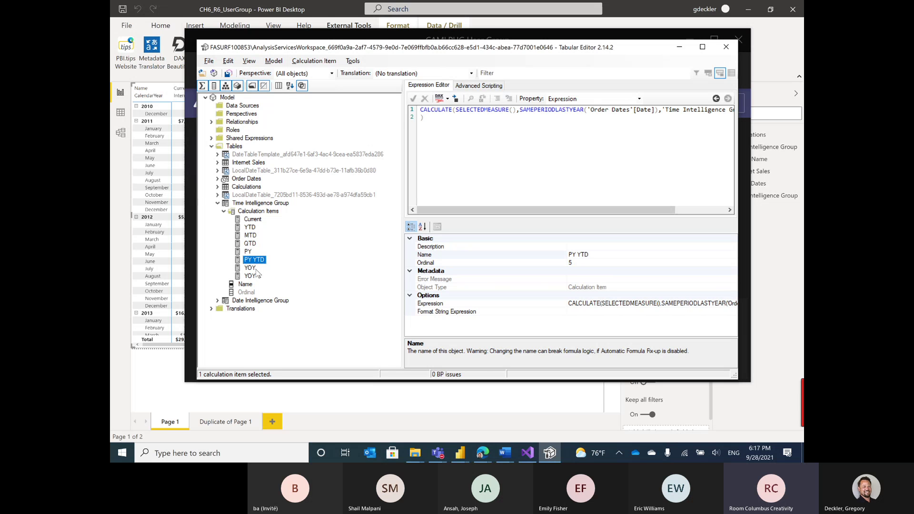
click(251, 267)
click(252, 276)
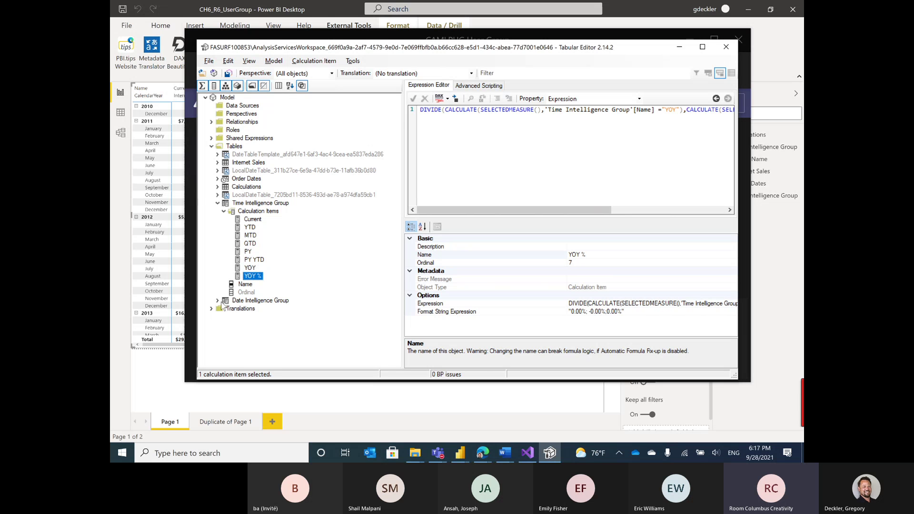
- Examine the YTD and MTD expressions in the Date Intelligence Group, and collapse both intelligence groups
click(218, 300)
click(253, 325)
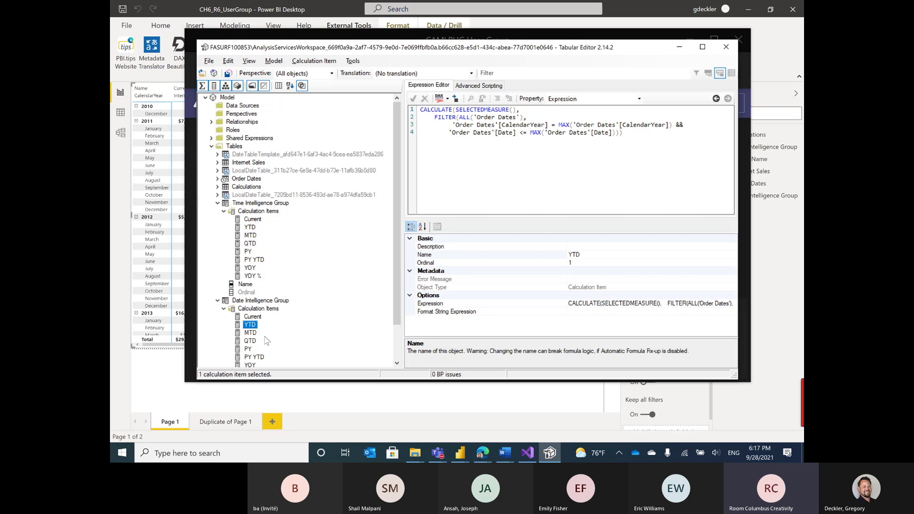
click(245, 333)
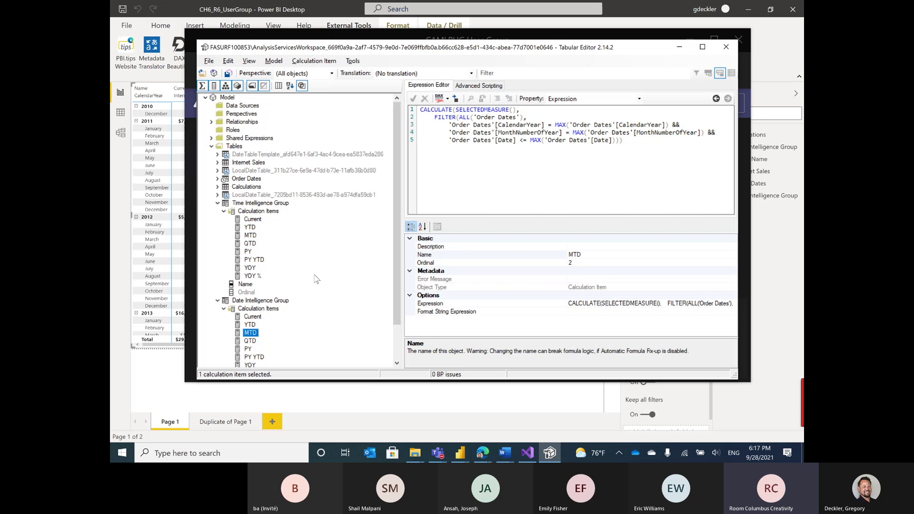
click(217, 300)
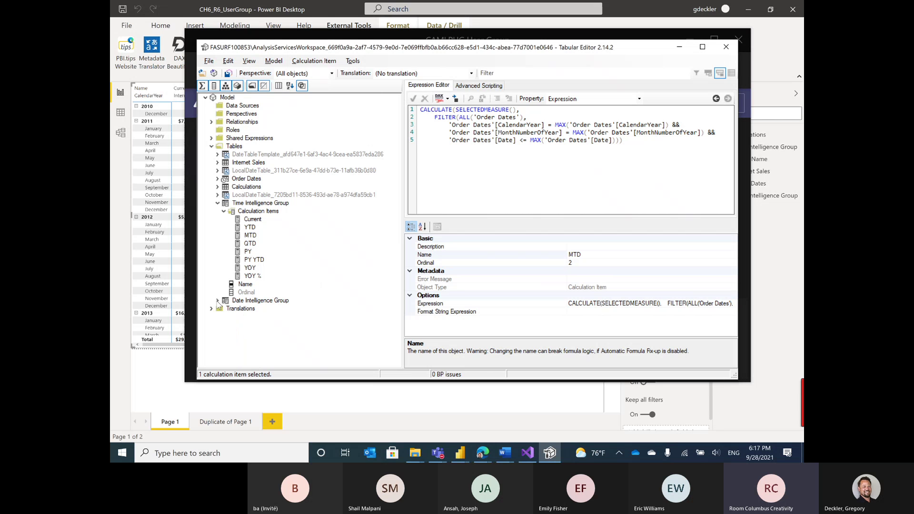
click(217, 203)
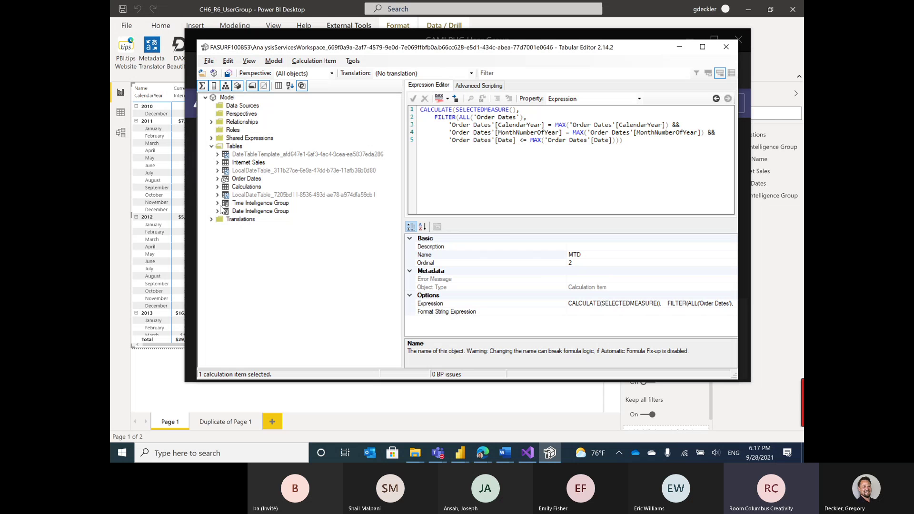
- Create a new calculation group in the model and keep its default name
right_click(234, 146)
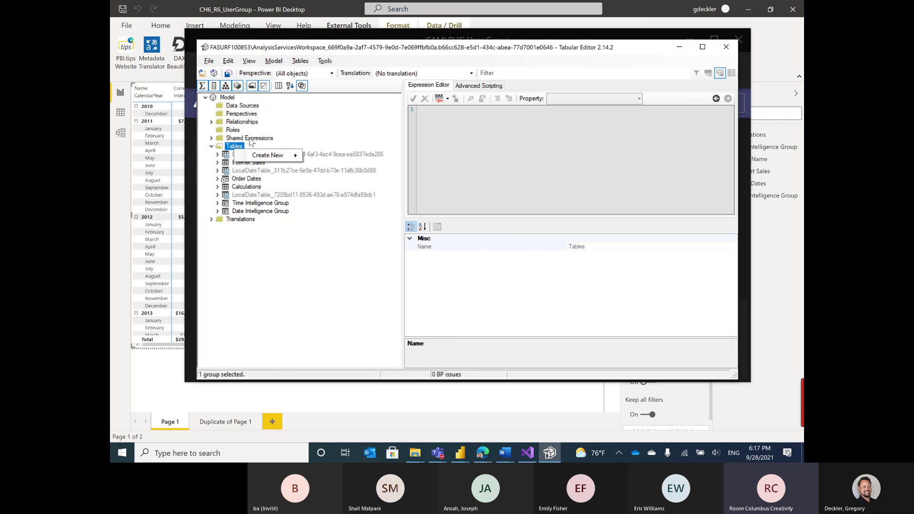
click(273, 61)
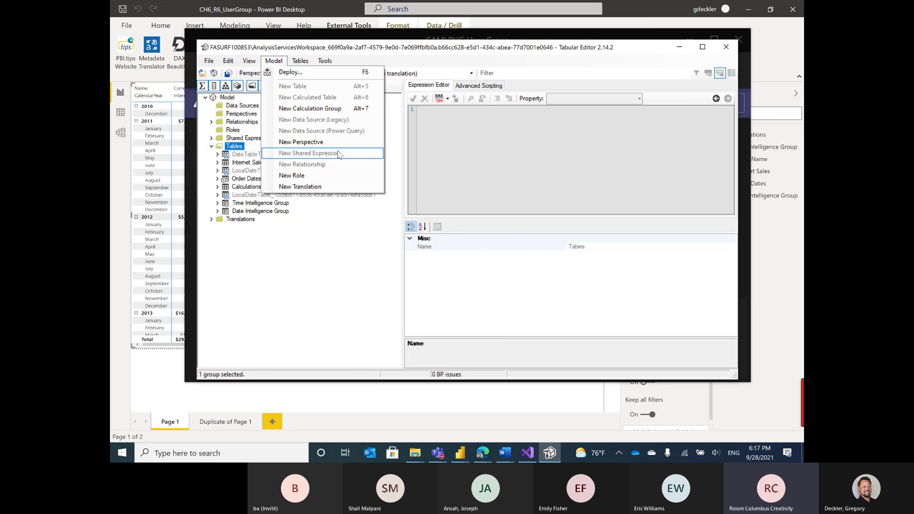
click(339, 108)
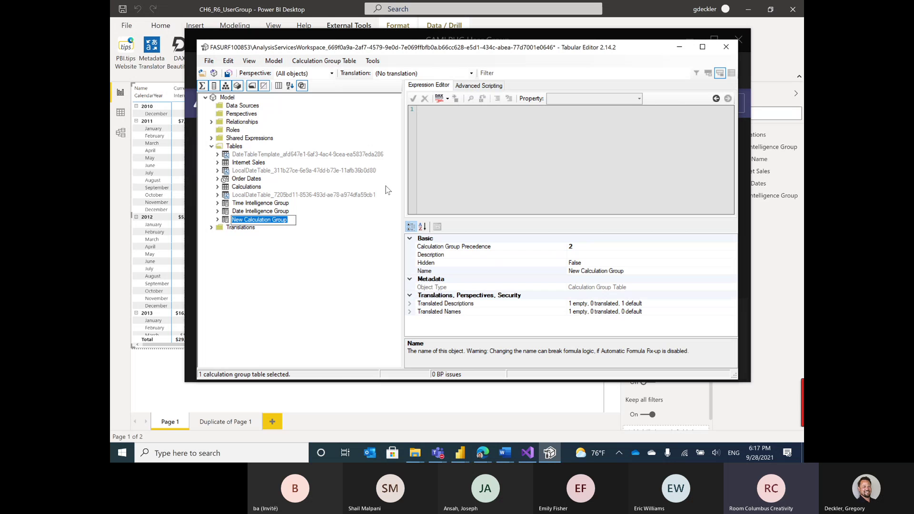
key(Return)
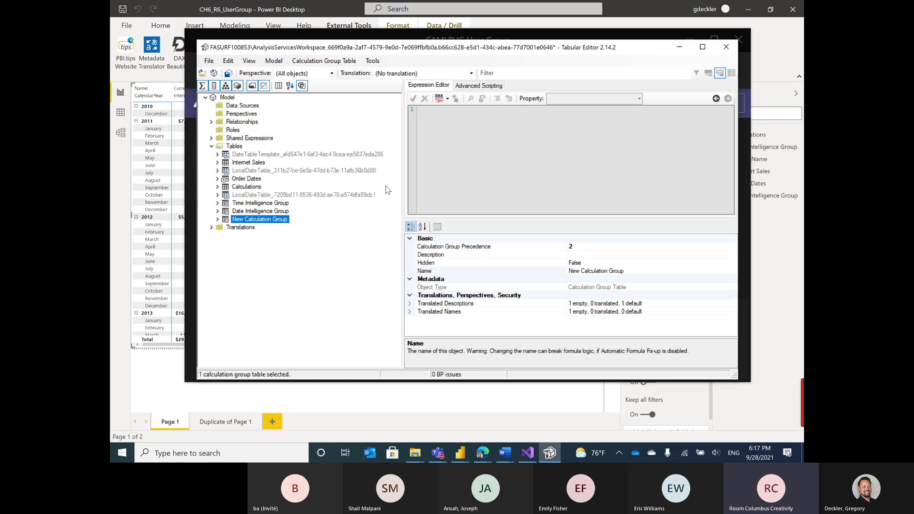
- Add a calculation item named Current to the new calculation group with the expression SELECTEDMEASURE()
right_click(279, 222)
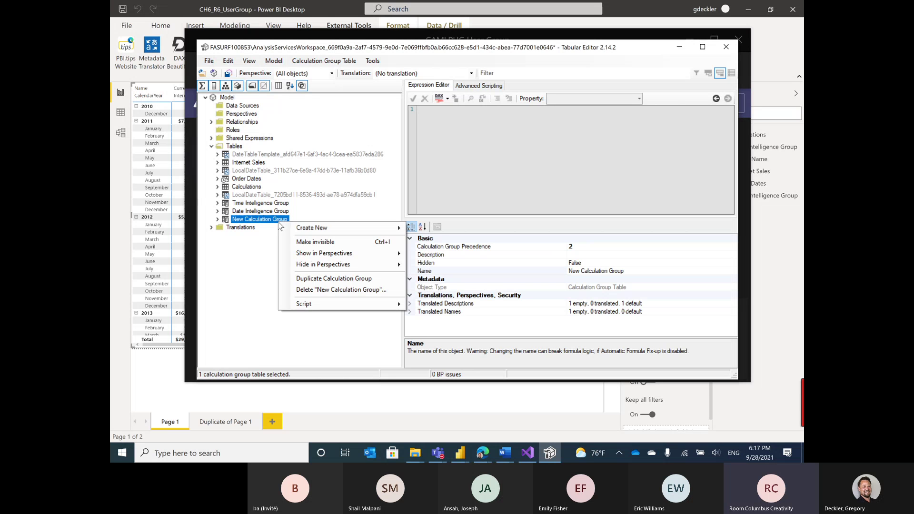
mouse_move(302, 230)
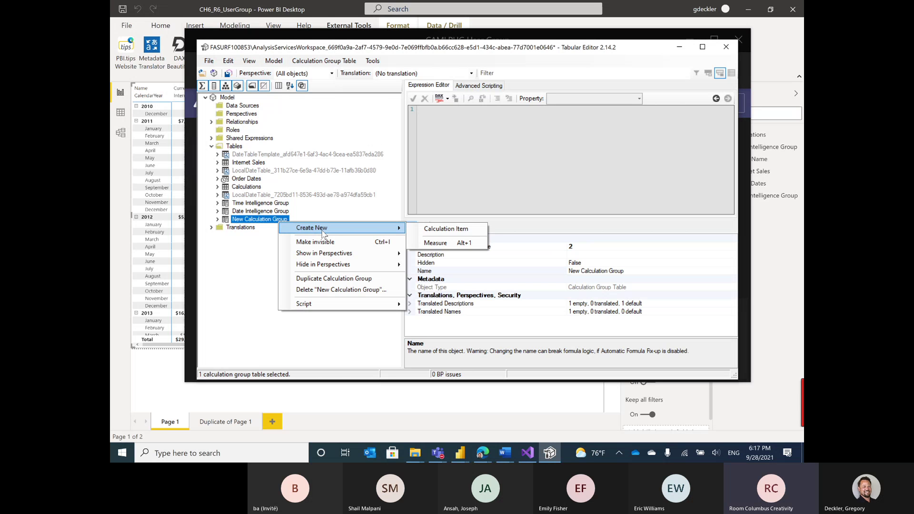
click(464, 233)
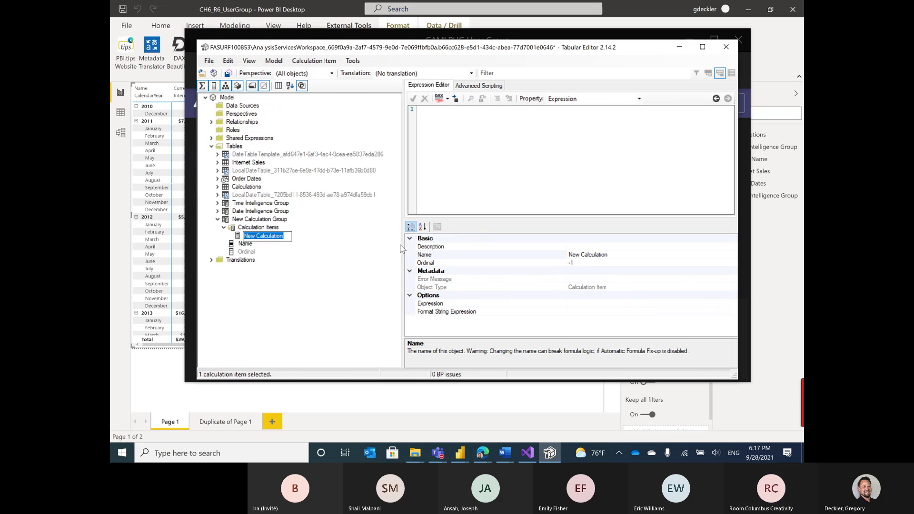
text(Current)
key(Return)
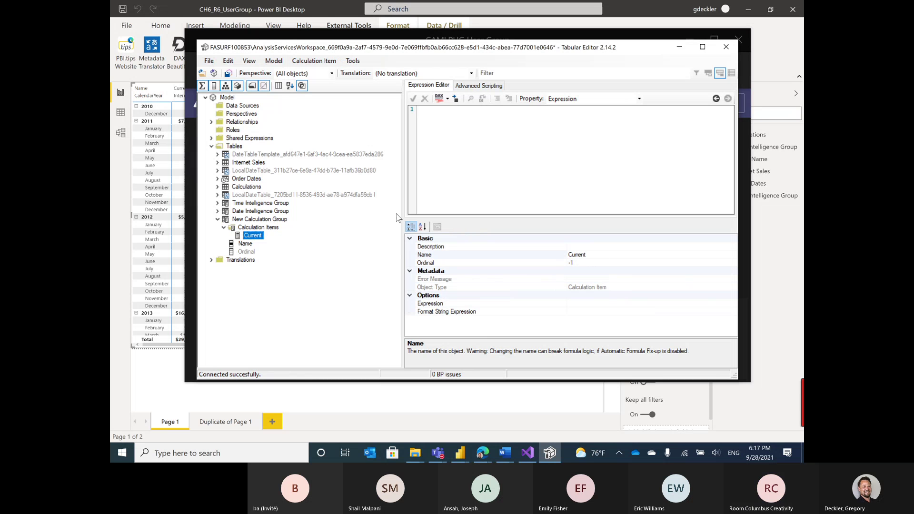
click(508, 107)
text(sELECTEDMEASURE())
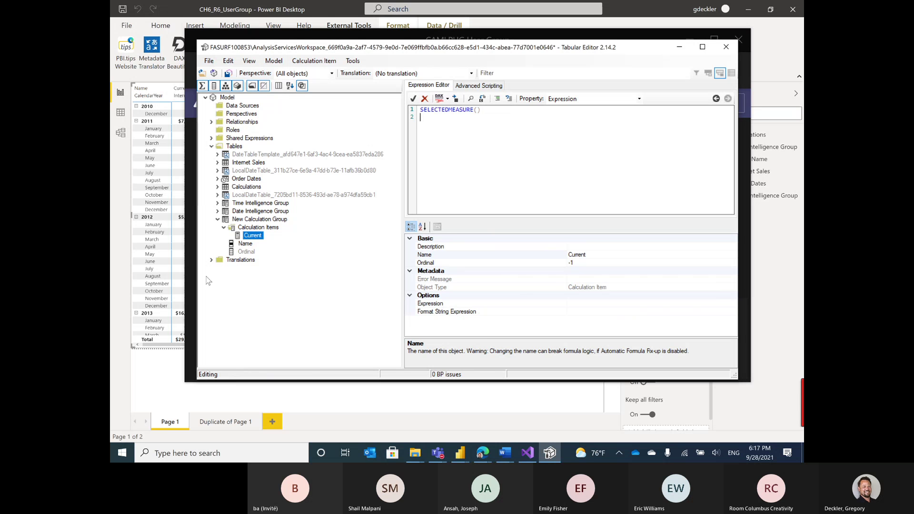
- Add a second calculation item to the new group, and compare its Current expression with the one in Date Intelligence Group
right_click(269, 229)
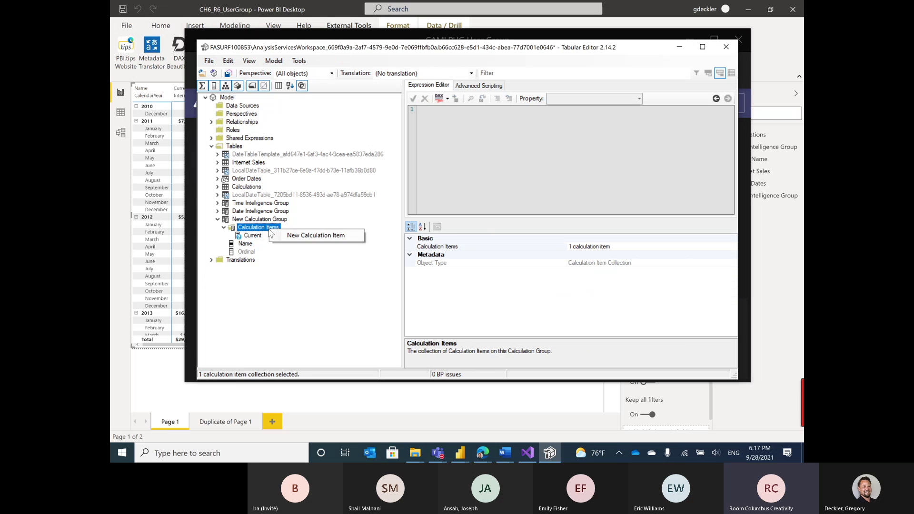
click(297, 237)
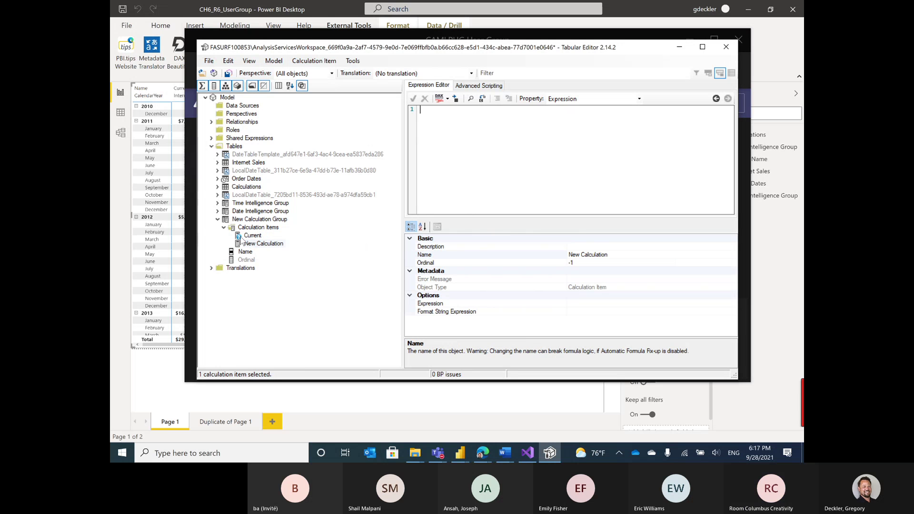
click(218, 211)
click(250, 227)
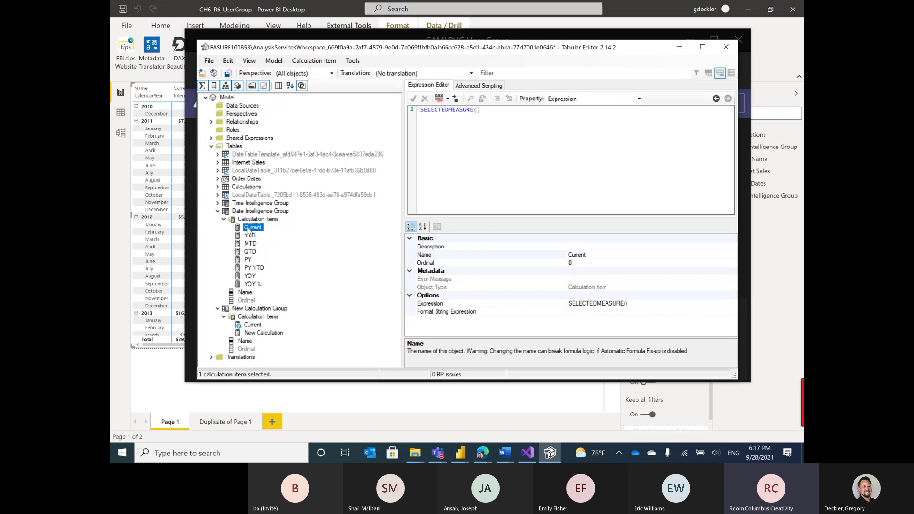
click(252, 325)
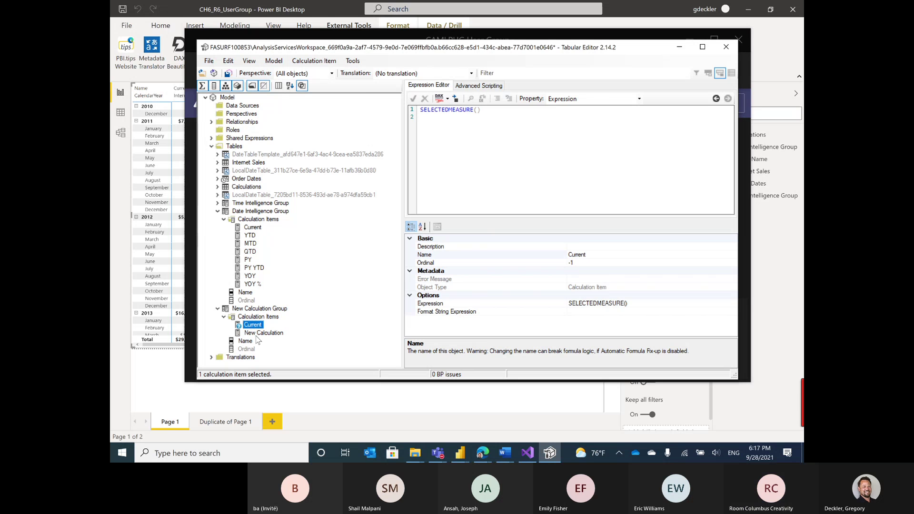
- Enter CALCULATE(SUM(SELECTEDMEASURE()) as the expression of the New Calculation item
click(257, 334)
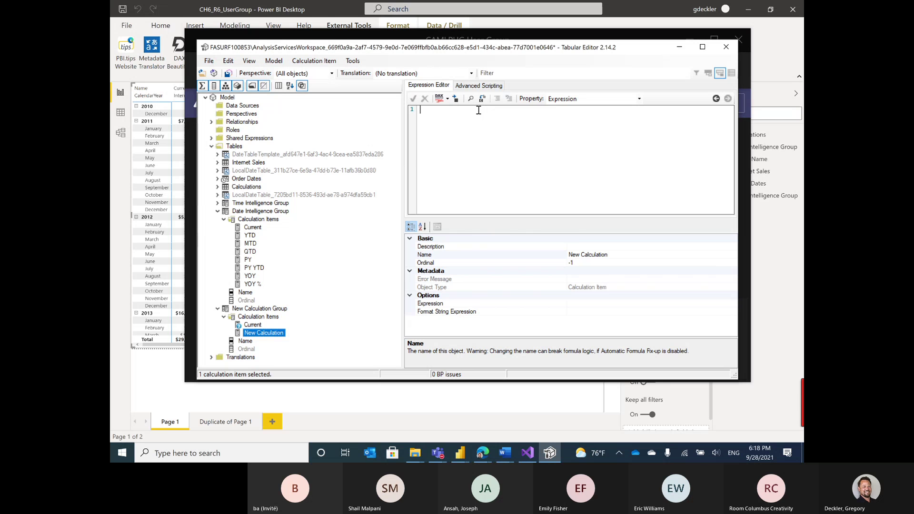
text(CULATE(SUM(SE)
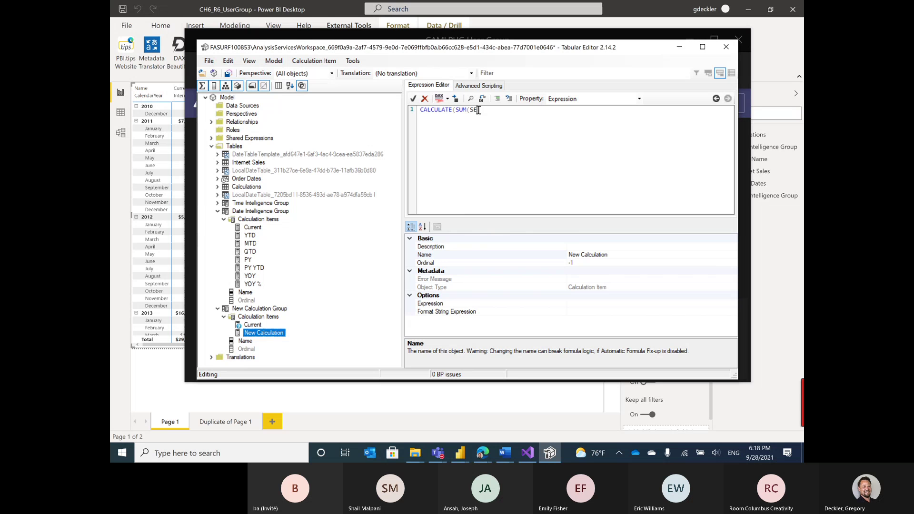
text(LECTEDMEASURE()
click(252, 325)
click(254, 319)
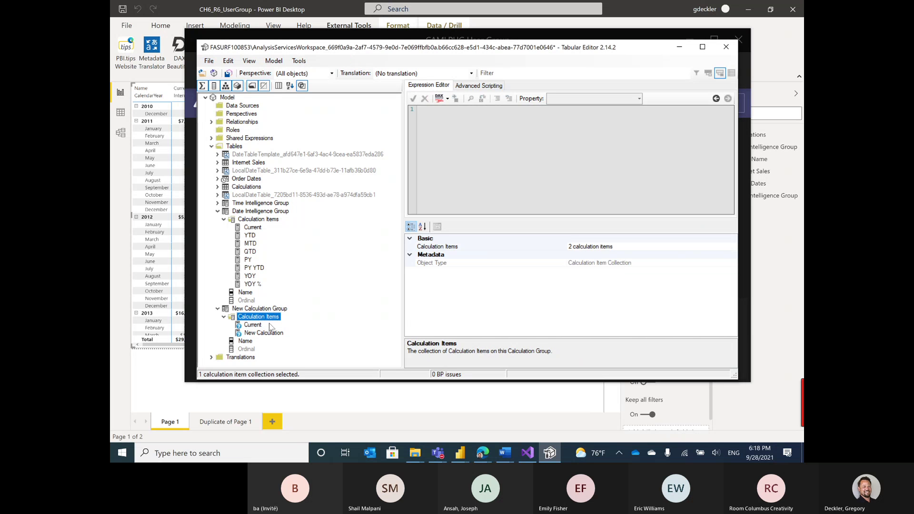
- Copy the full expression CALCULATE(SUM(SELECTEDMEASURE()) from the New Calculation item in New Calculation Group
click(265, 332)
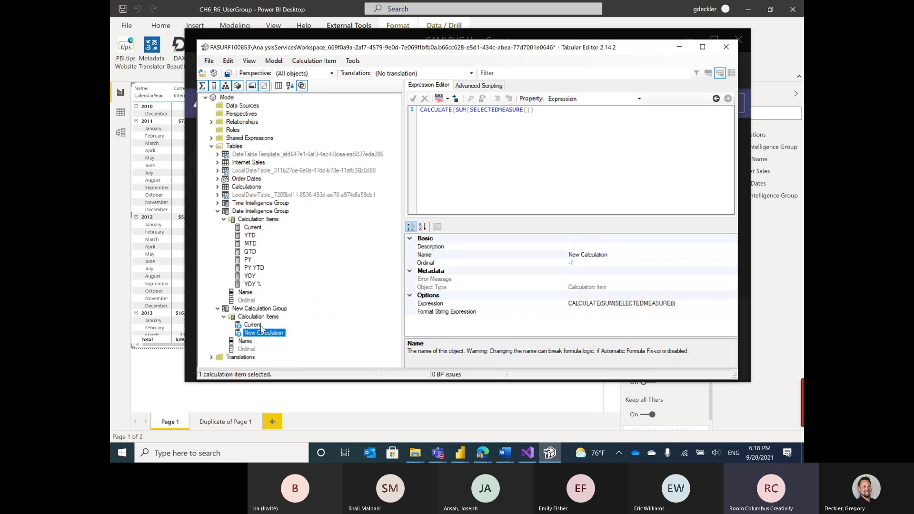
click(259, 324)
right_click(260, 319)
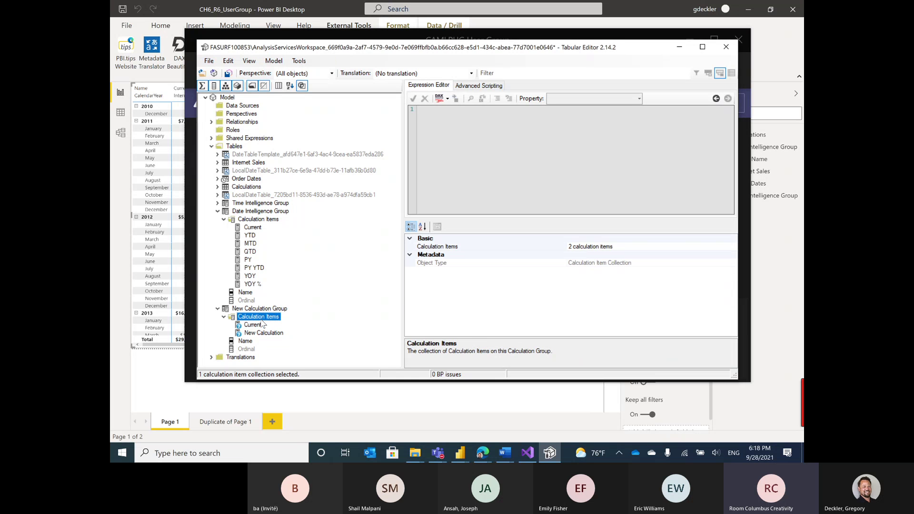
click(252, 333)
double_click(509, 109)
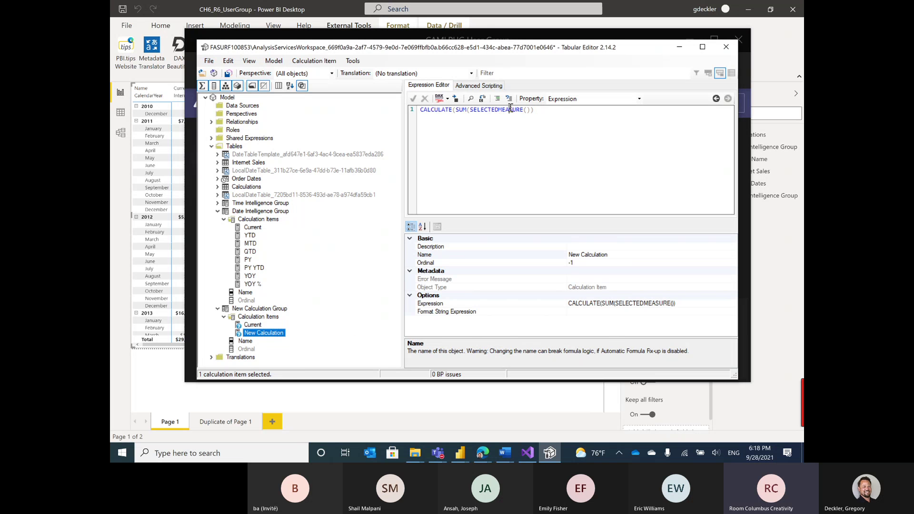
double_click(509, 109)
click(536, 110)
drag(539, 110, 391, 113)
key(ctrl+c)
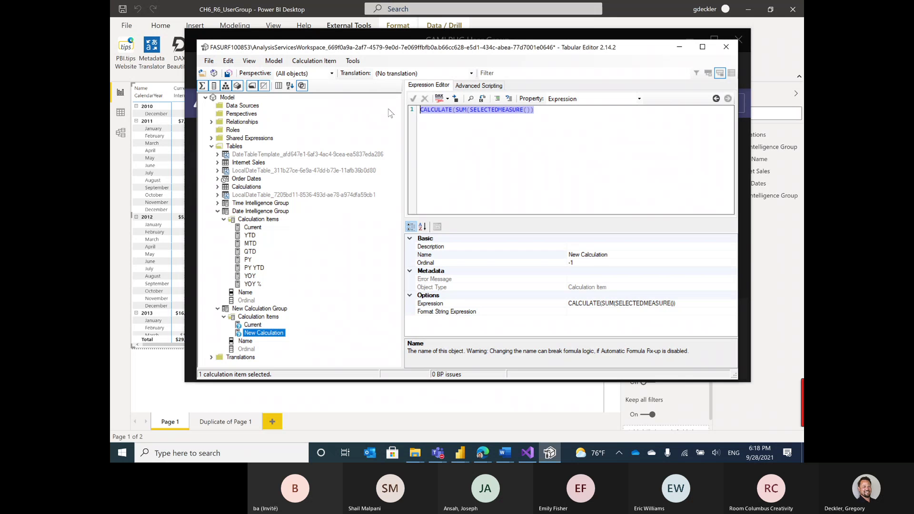
- Add a third calculation item to New Calculation Group with the expression CALCULATE(AVERAGE(SELECTEDMEASURE()), based on the copied SUM expression
click(268, 319)
right_click(268, 320)
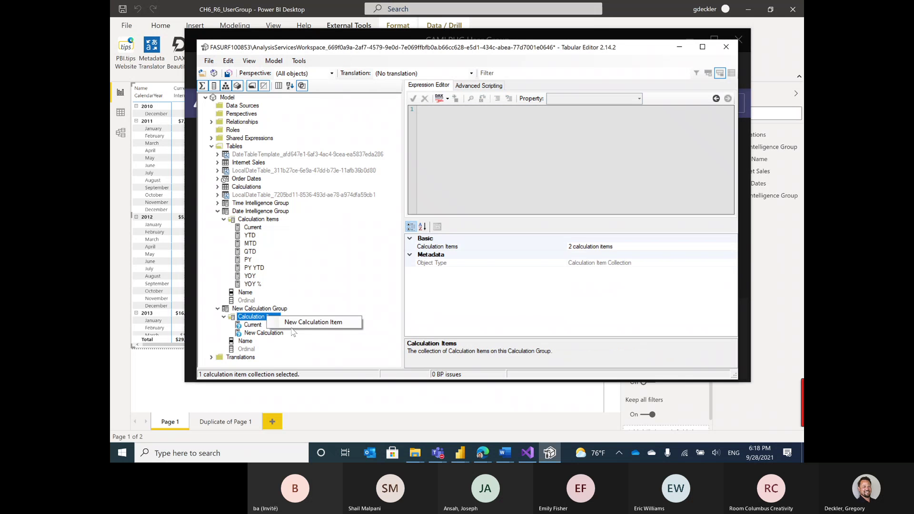
click(293, 329)
click(488, 125)
key(ctrl+v)
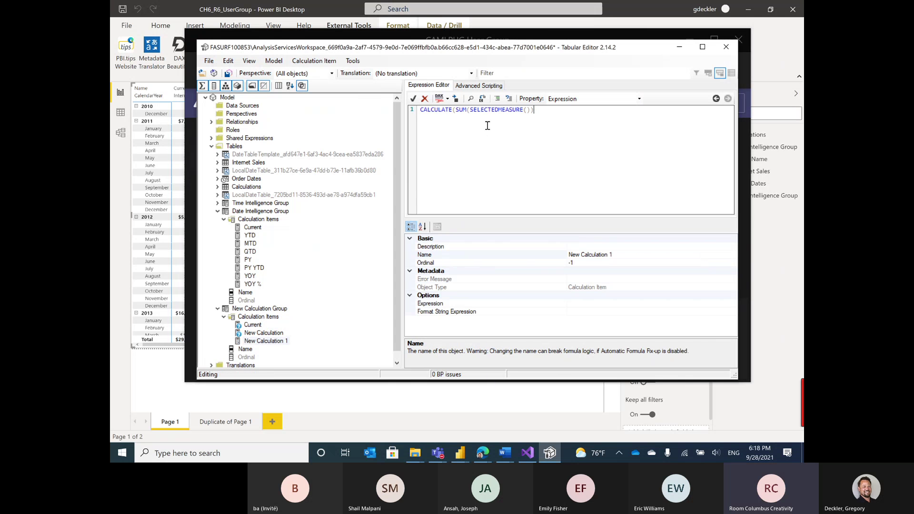
double_click(460, 110)
text(AVERAGE)
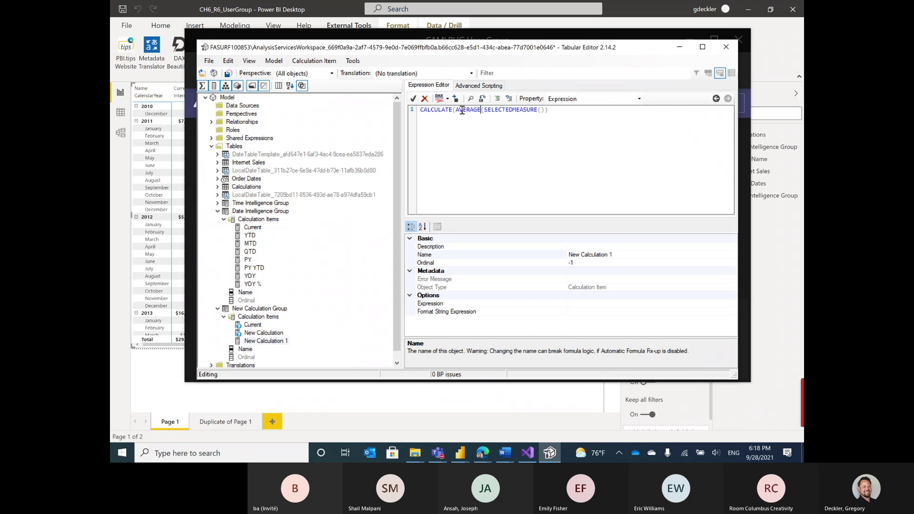
- Add a fourth calculation item to New Calculation Group with the expression CALCULATE(MAX(SELECTEDMEASURE()), based on the copied SUM expression
right_click(255, 316)
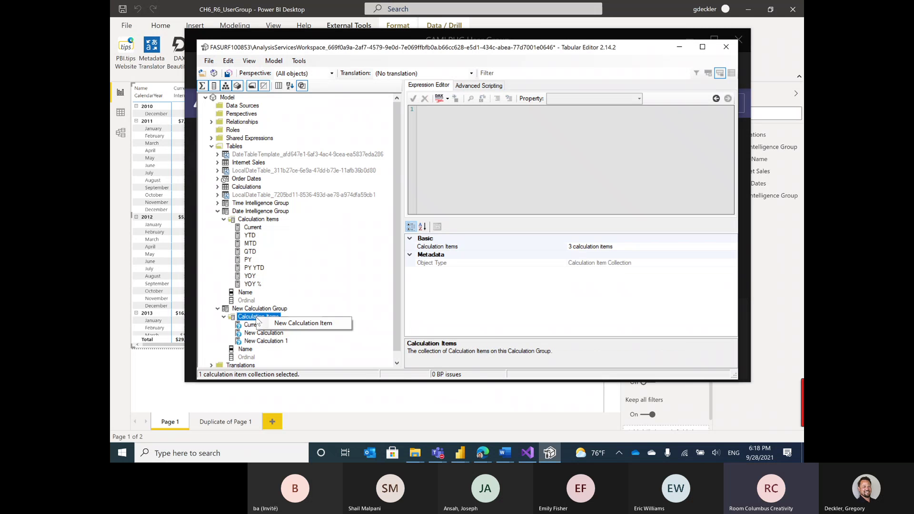
click(285, 323)
click(448, 119)
key(ctrl+v)
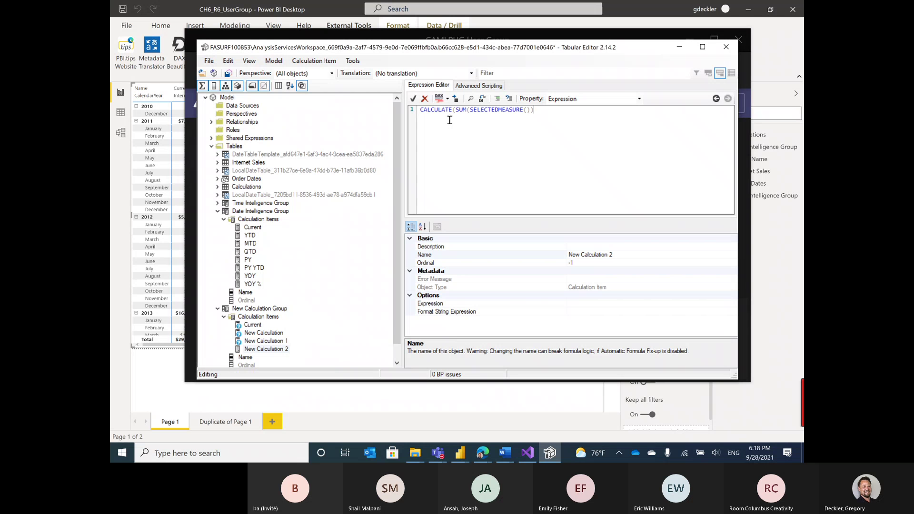
double_click(461, 109)
text(MAX)
- Save the model changes, and refresh the calculation groups in Power BI Desktop
click(208, 61)
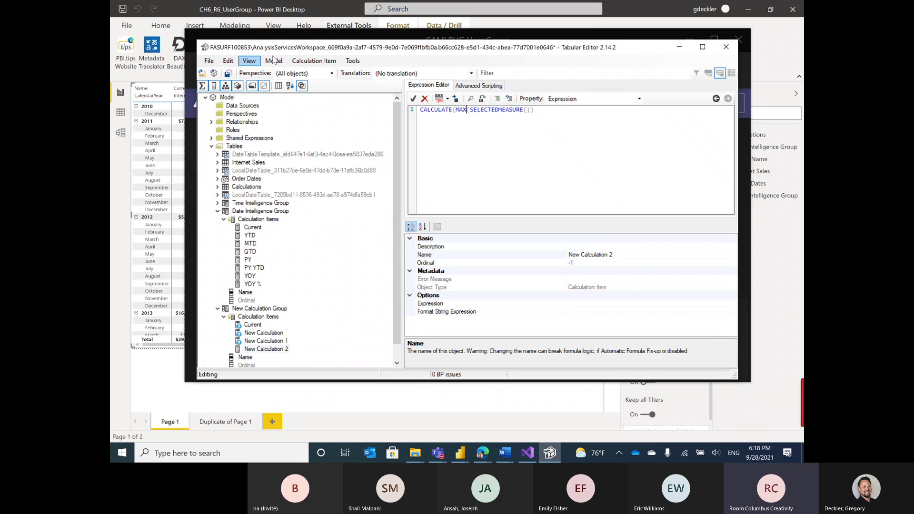
click(208, 61)
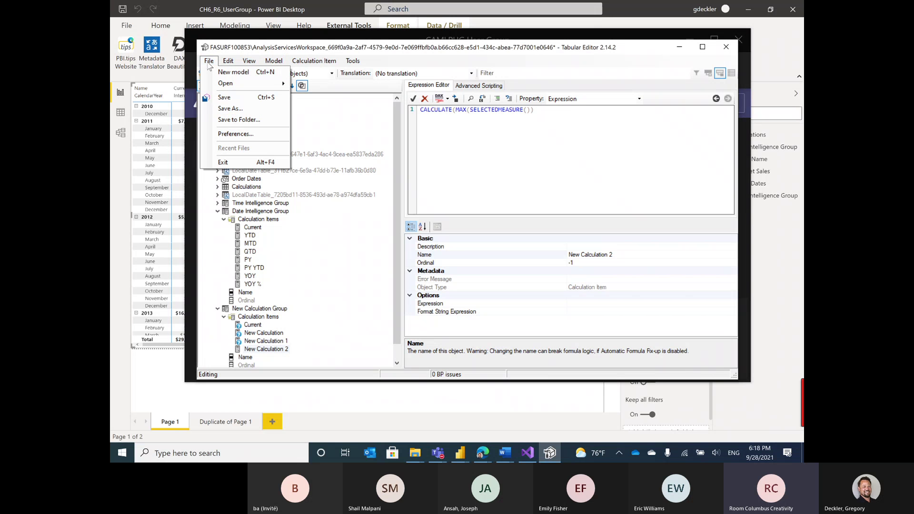
click(233, 97)
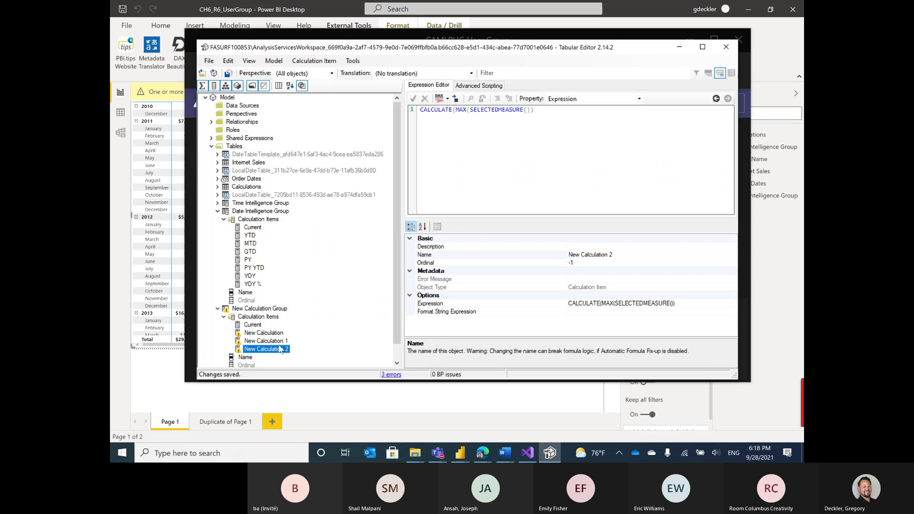
key(alt+Tab)
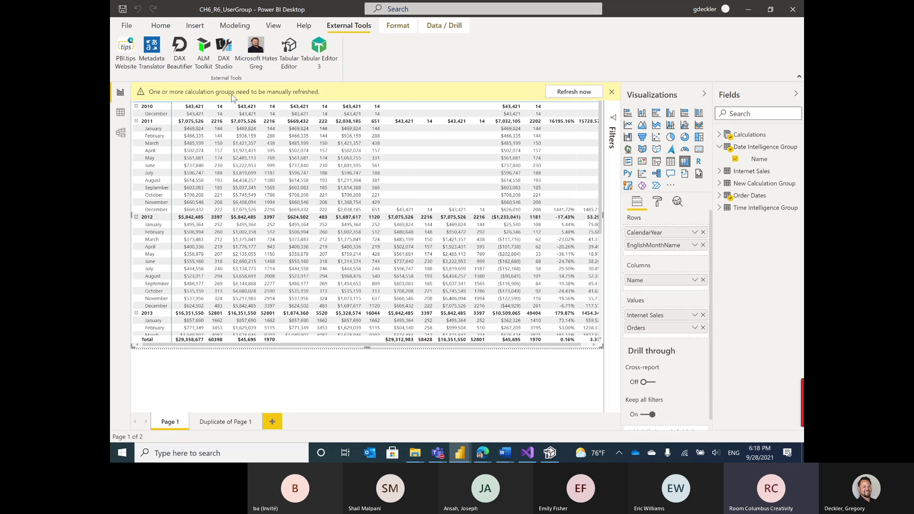
click(584, 93)
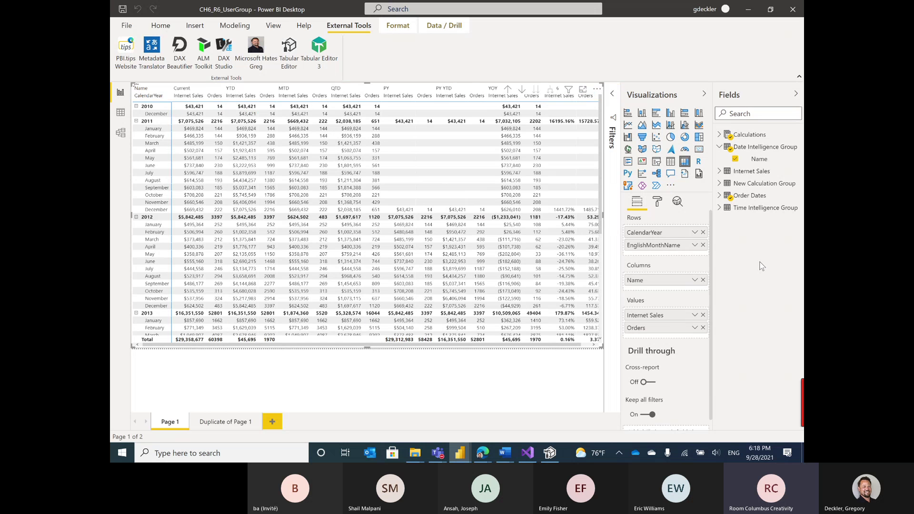
- Examine the fields of New Calculation Group and the formulas of the Internet Sales and Orders measures used in the matrix
click(719, 184)
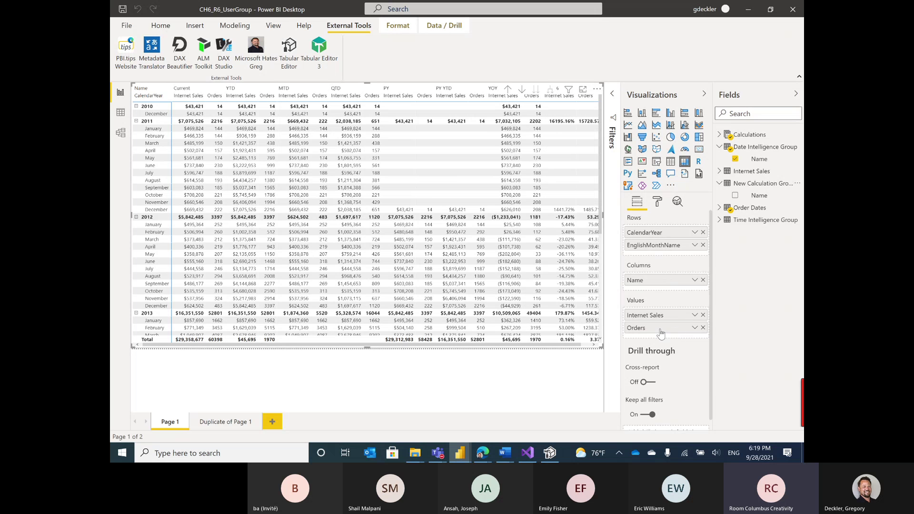
click(719, 135)
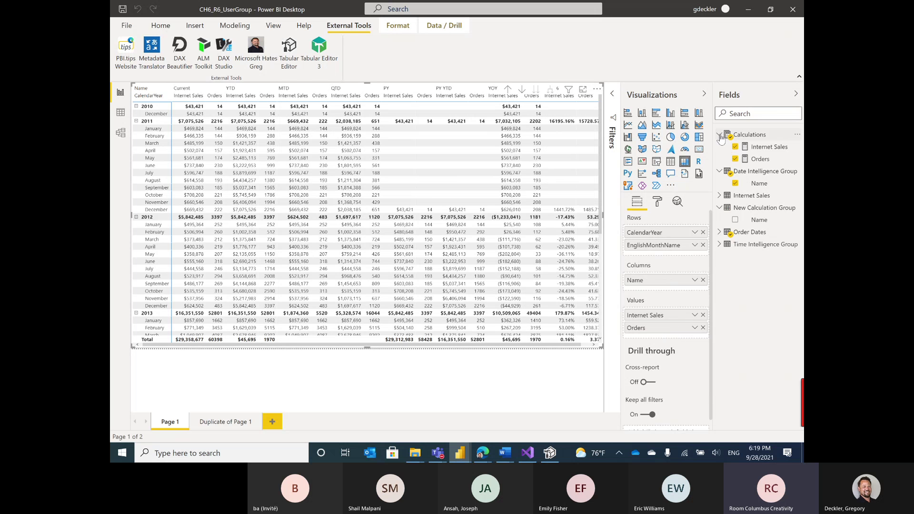
click(751, 148)
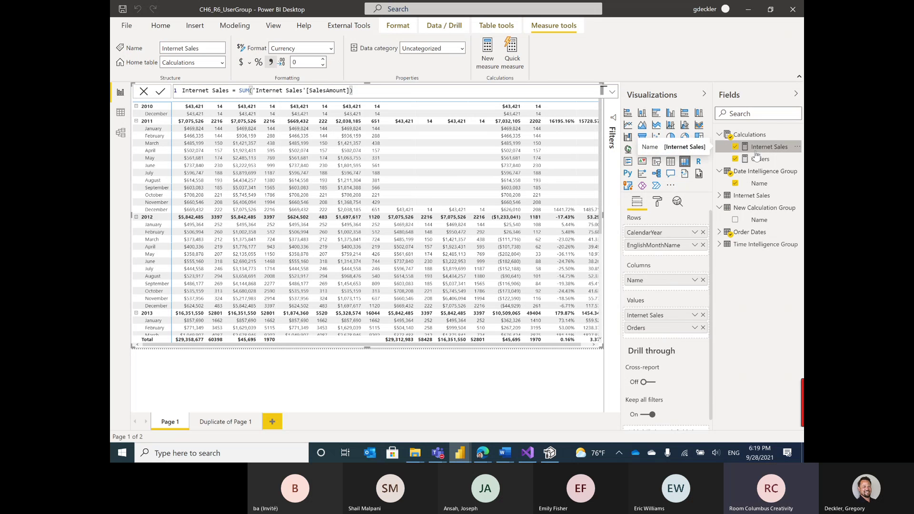
click(760, 158)
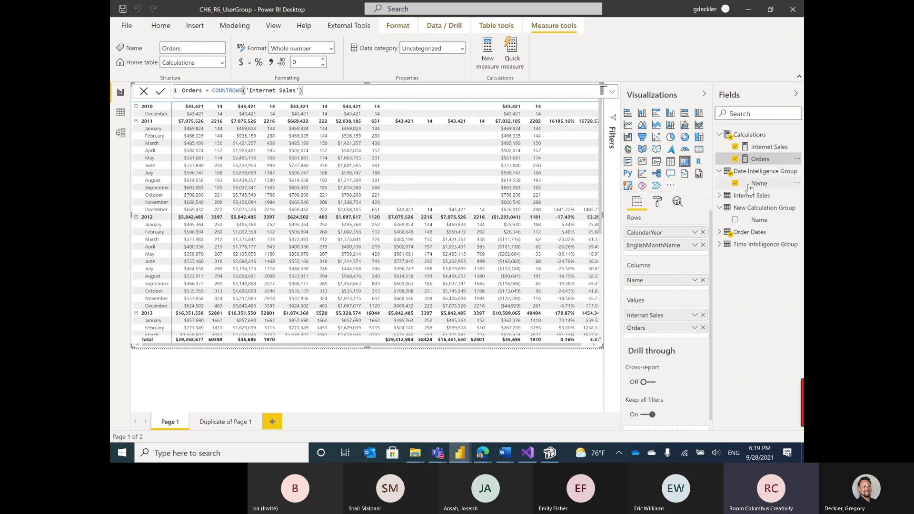
click(548, 374)
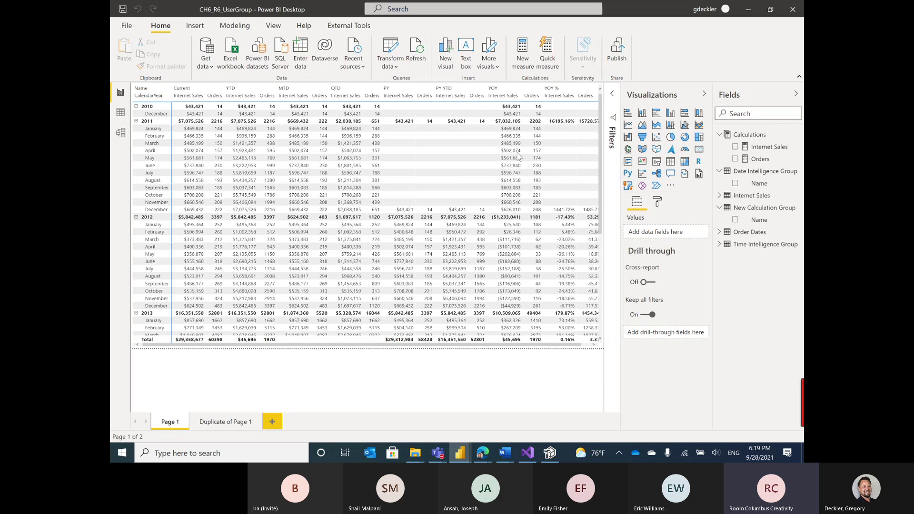
click(600, 122)
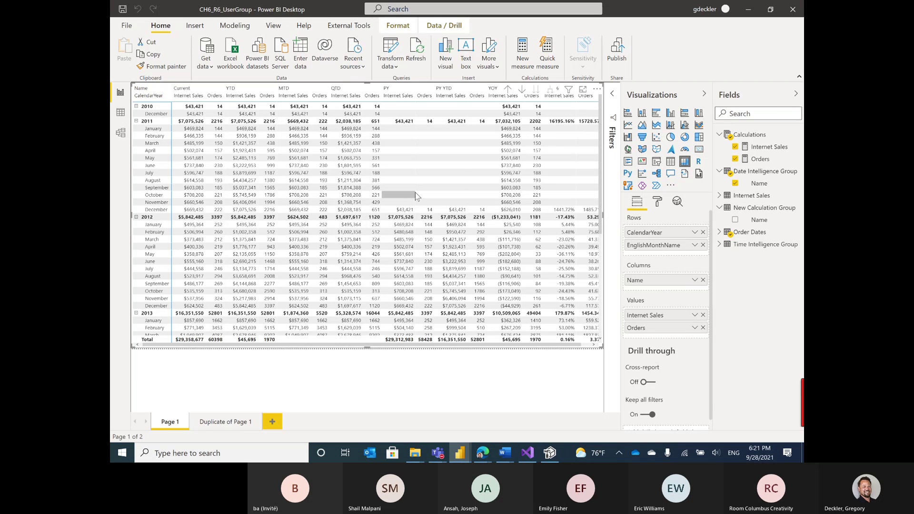
- Switch to Tabular Editor, and collapse the open calculation groups to view the model's existing translations
key(alt+Tab)
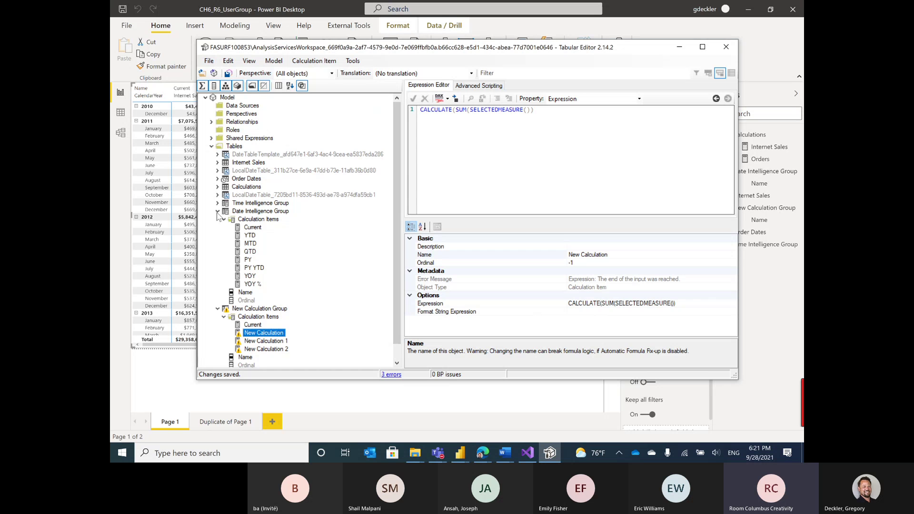
click(218, 211)
click(217, 219)
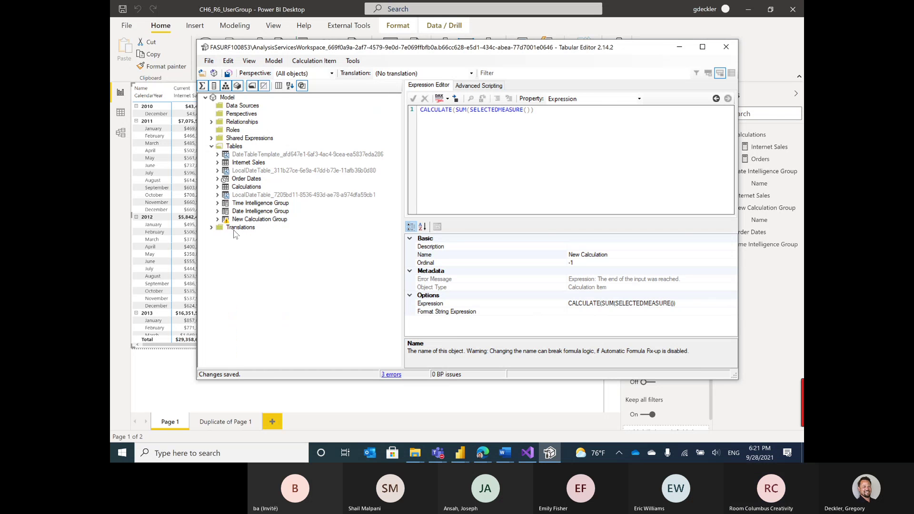
click(220, 228)
click(211, 228)
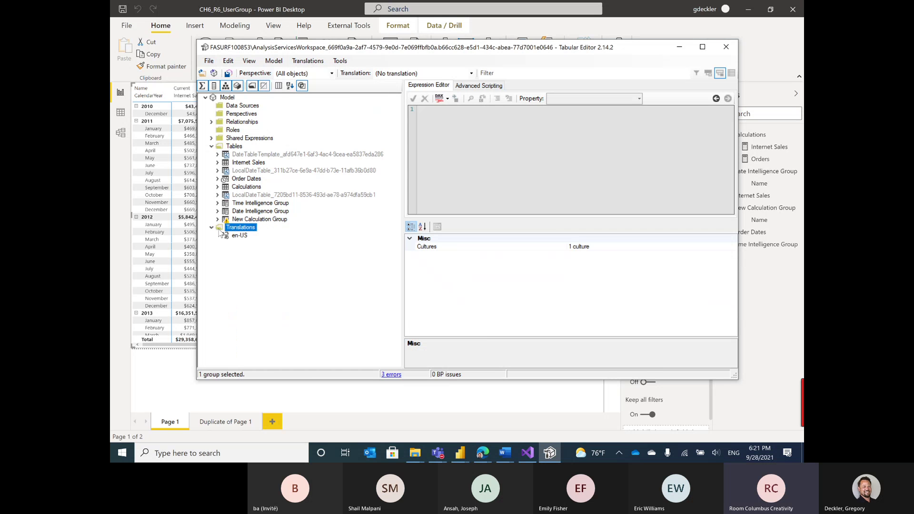
- Add a new translation to the model with the culture fi-FI - Finnish (Finland)
right_click(247, 229)
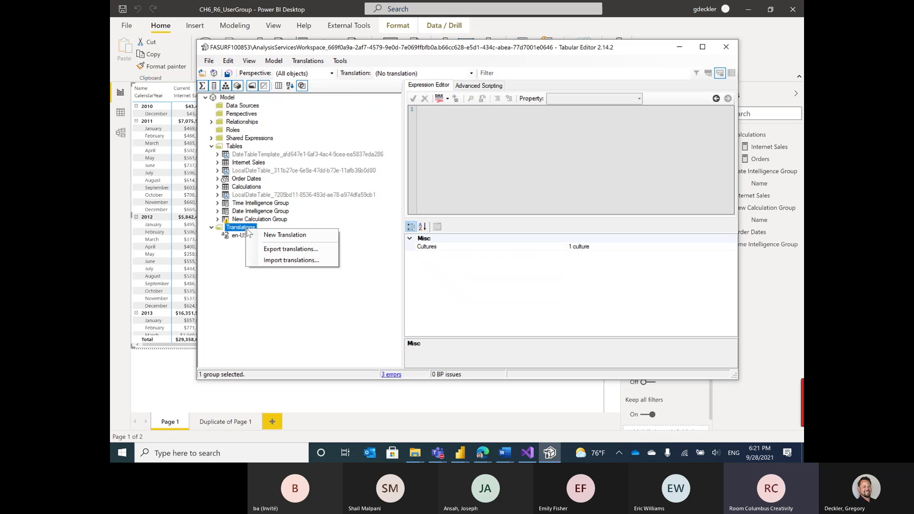
click(277, 235)
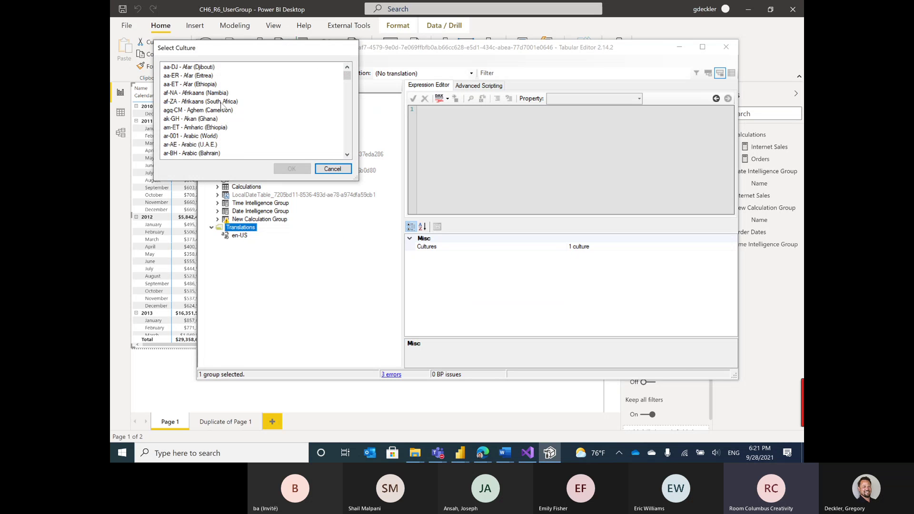
scroll(222, 98, down, 10)
scroll(223, 98, down, 20)
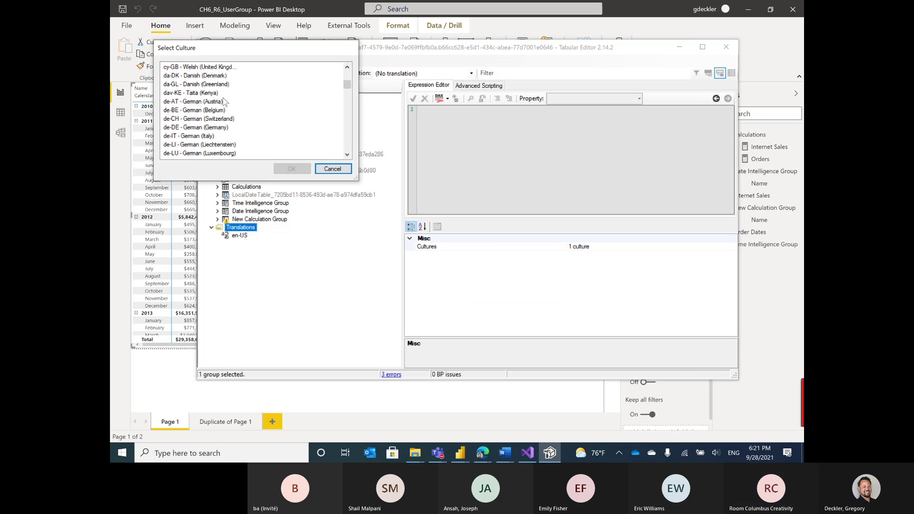
scroll(233, 108, down, 20)
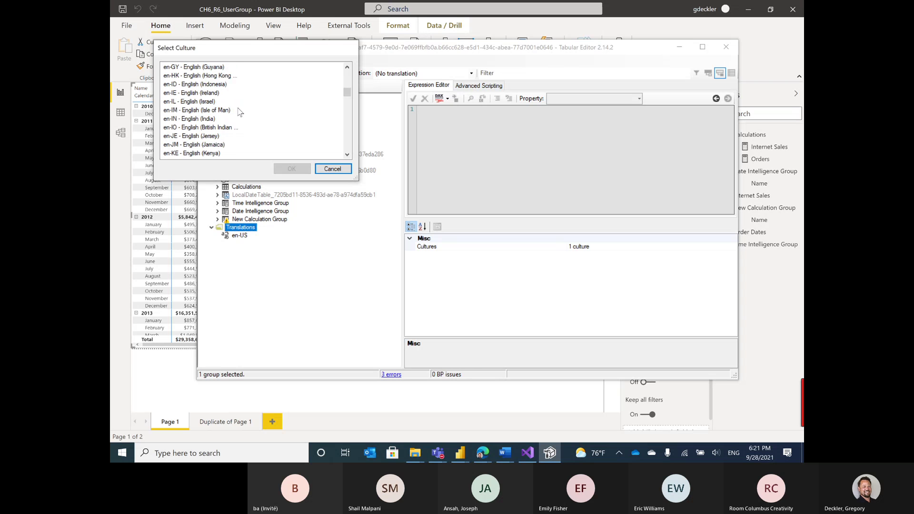
scroll(234, 111, down, 20)
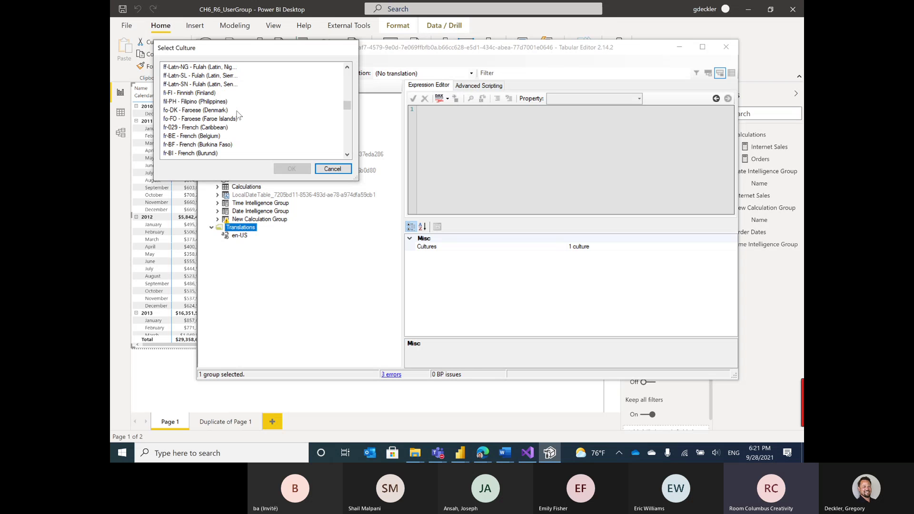
click(195, 93)
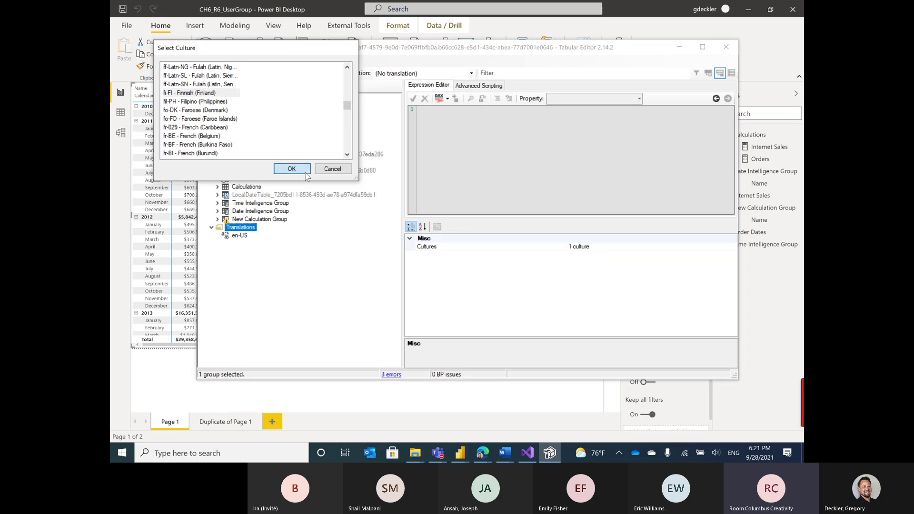
click(292, 169)
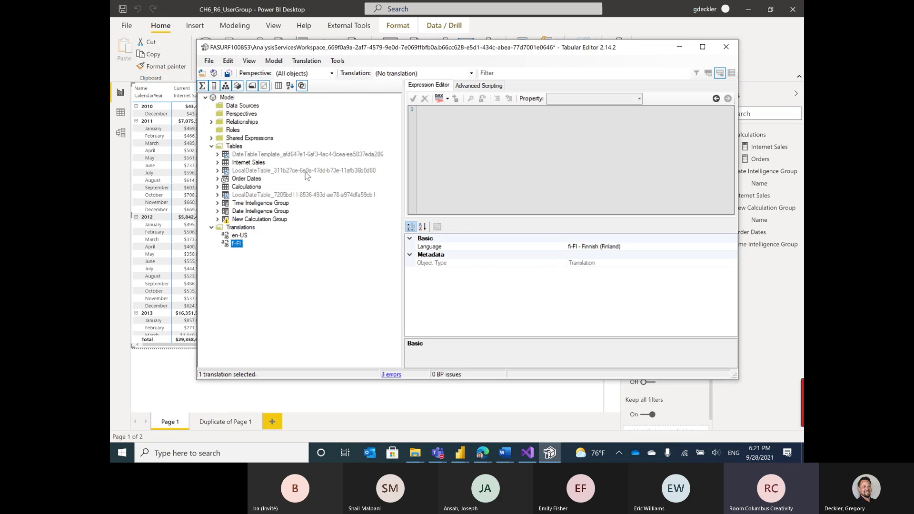
- Examine the en-US translation's properties and the translated names of Date Intelligence Group
click(239, 236)
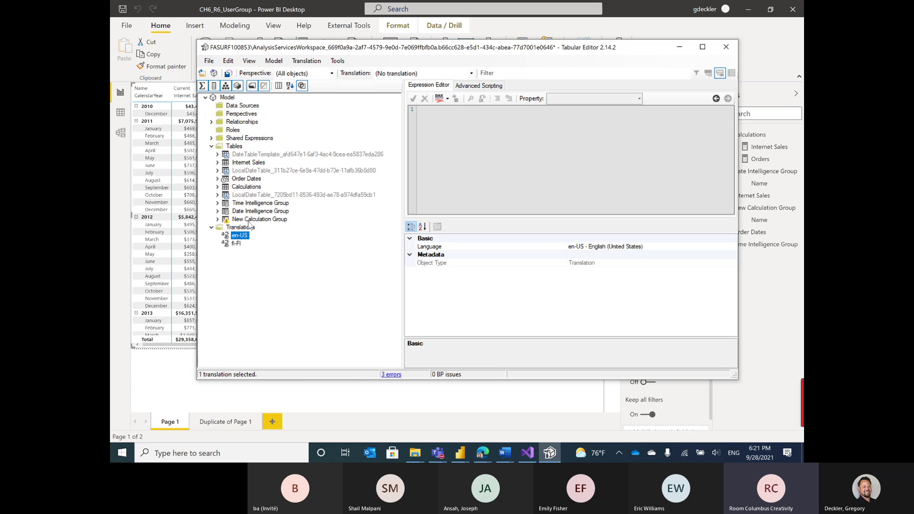
click(260, 213)
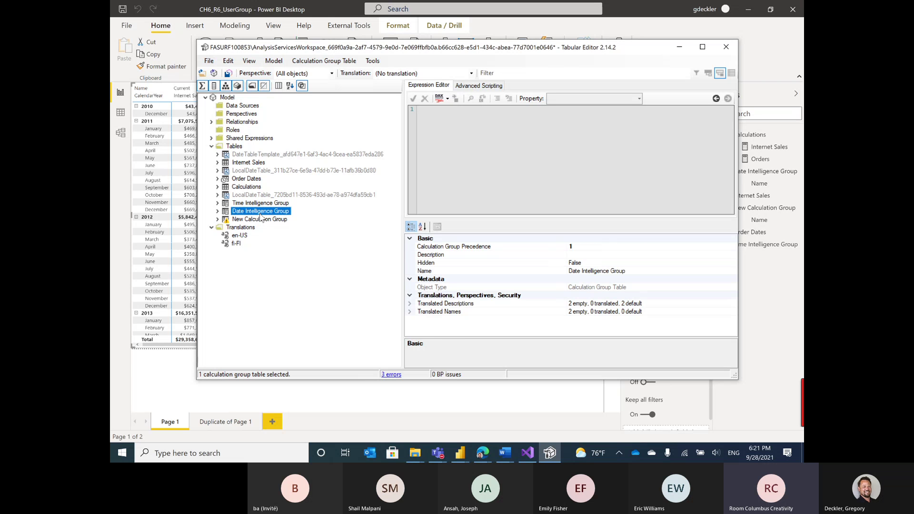
click(410, 312)
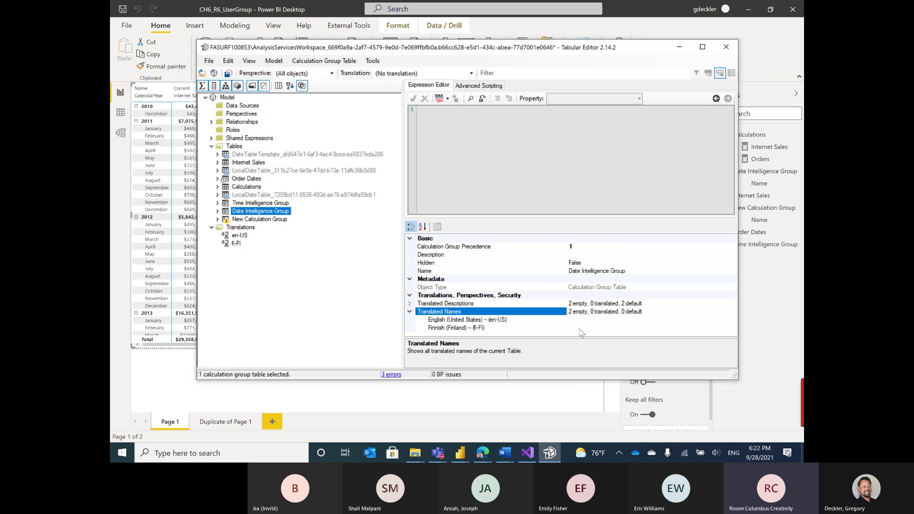
- Set the OrderQuantity column's English (United States) translated name in the Internet Sales table to Order Quantity, and save the model
click(218, 162)
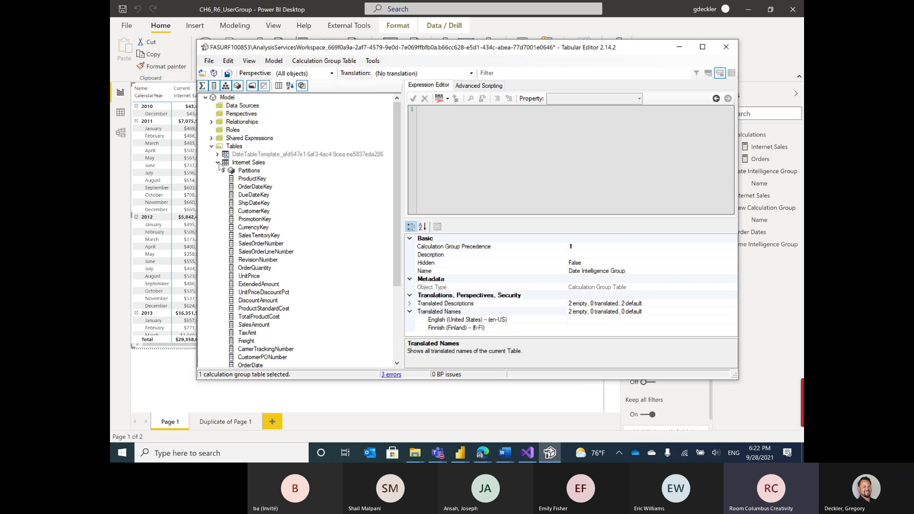
click(261, 269)
click(564, 319)
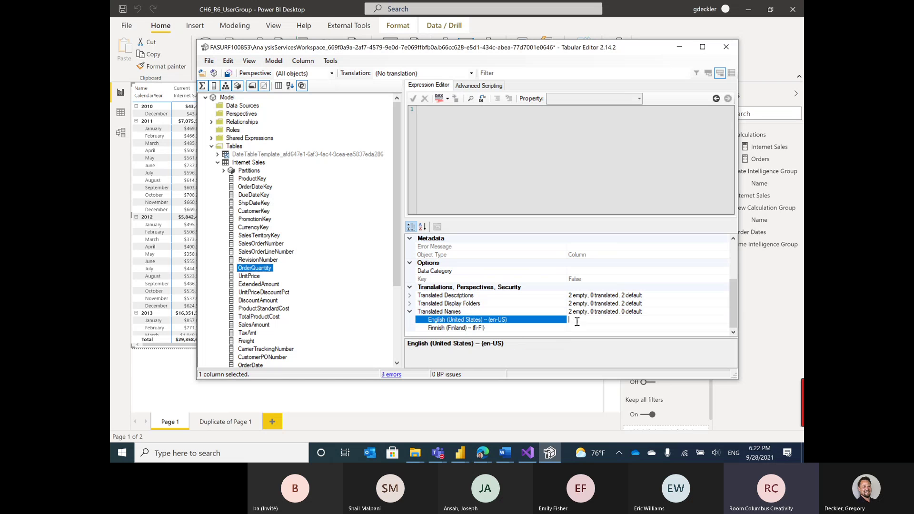
text(Order Quantity)
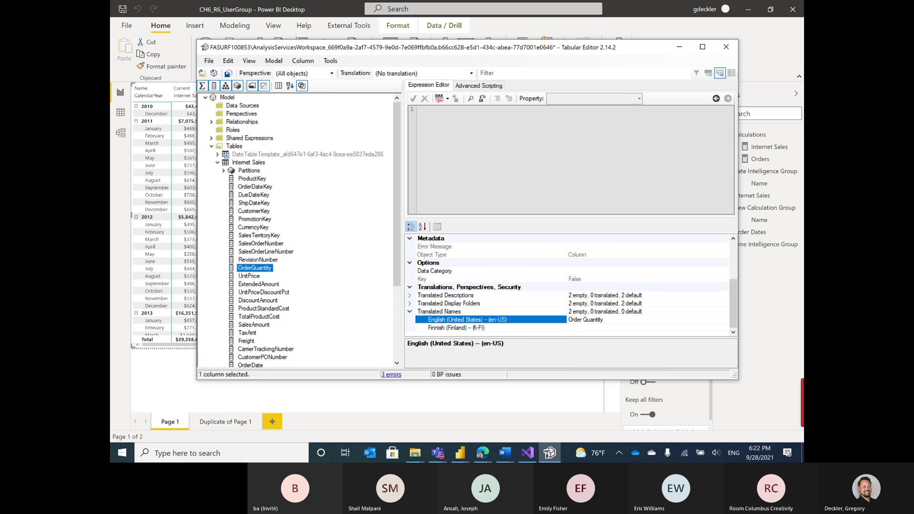
key(ctrl+s)
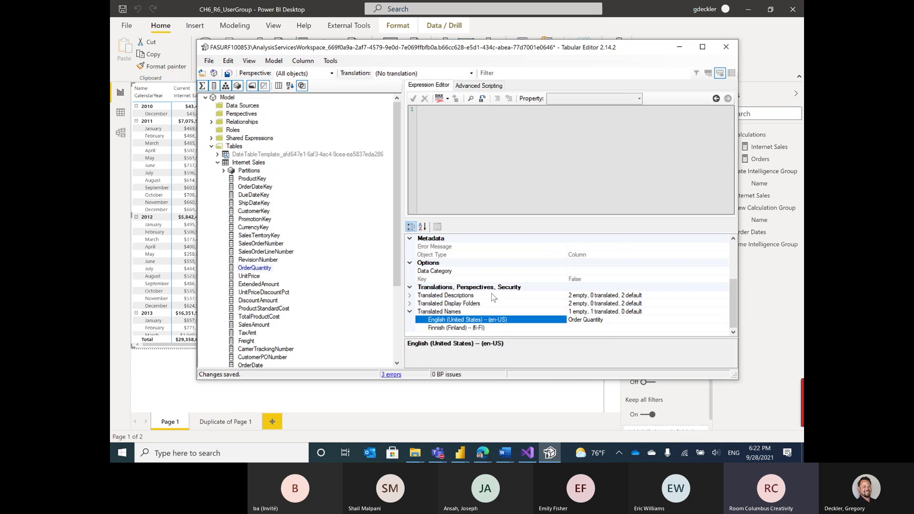
- Switch to the Edge browser and search bing.com in a new tab for "translate english to finnish"
click(601, 328)
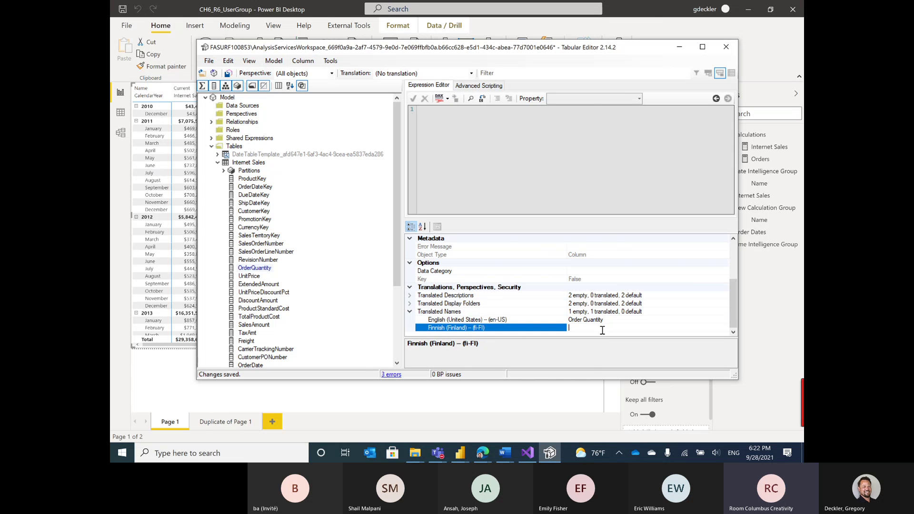
click(485, 451)
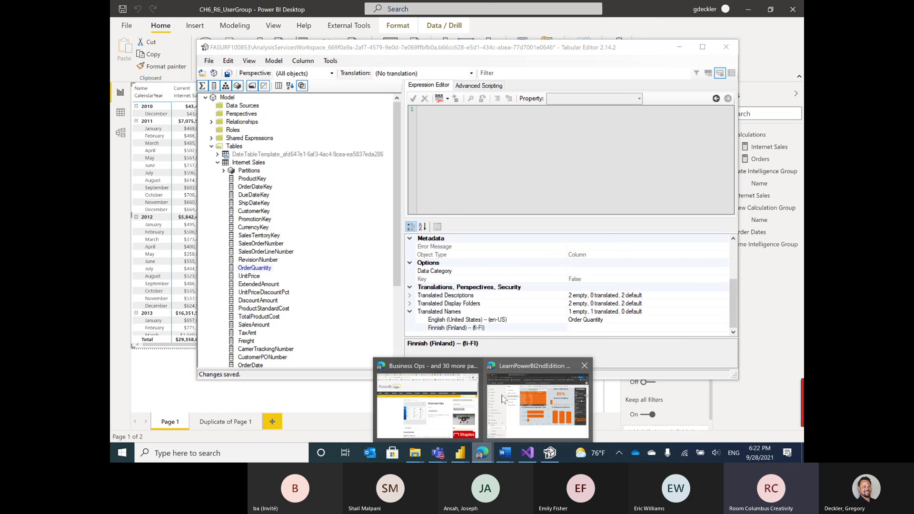
click(451, 401)
click(706, 9)
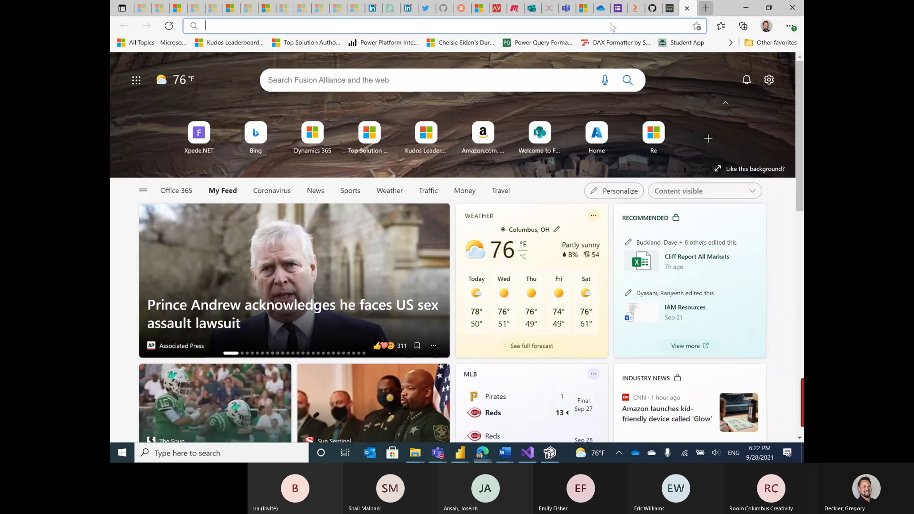
click(560, 28)
text(bing.com)
key(Return)
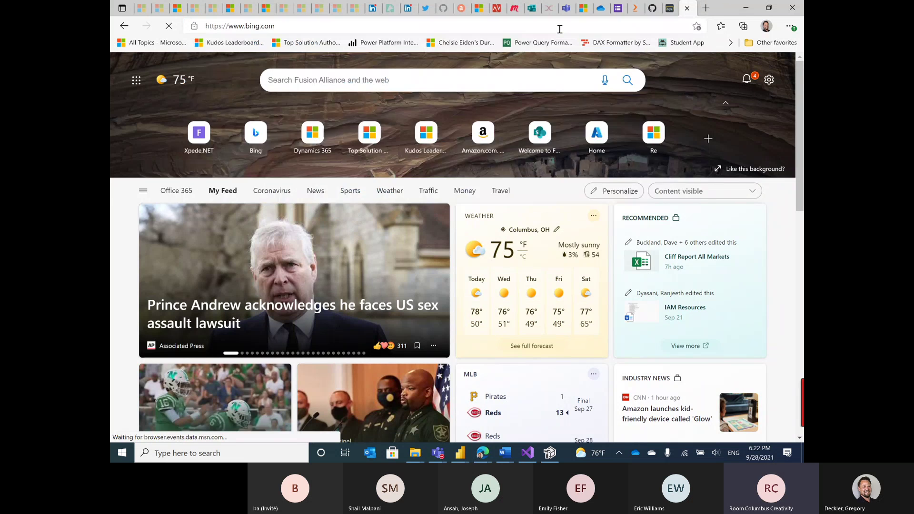
text(translate englisht)
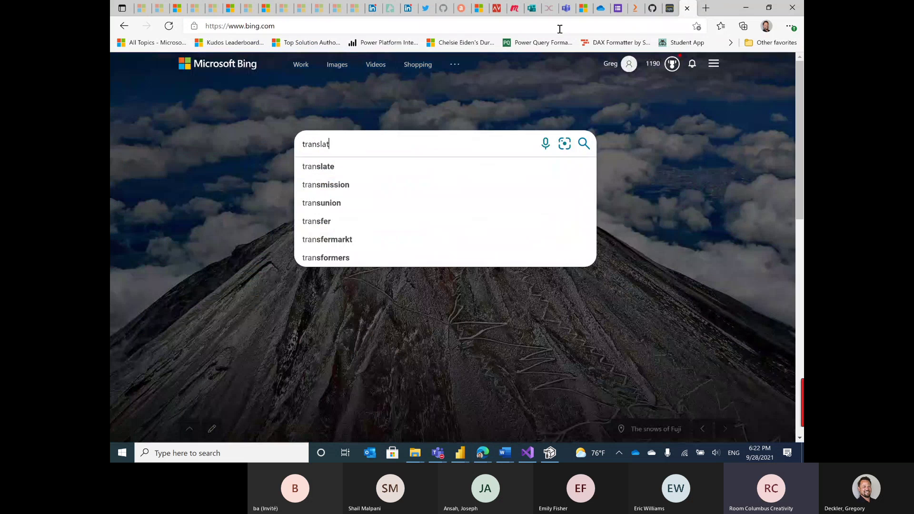
key(BackSpace)
key(BackSpace)
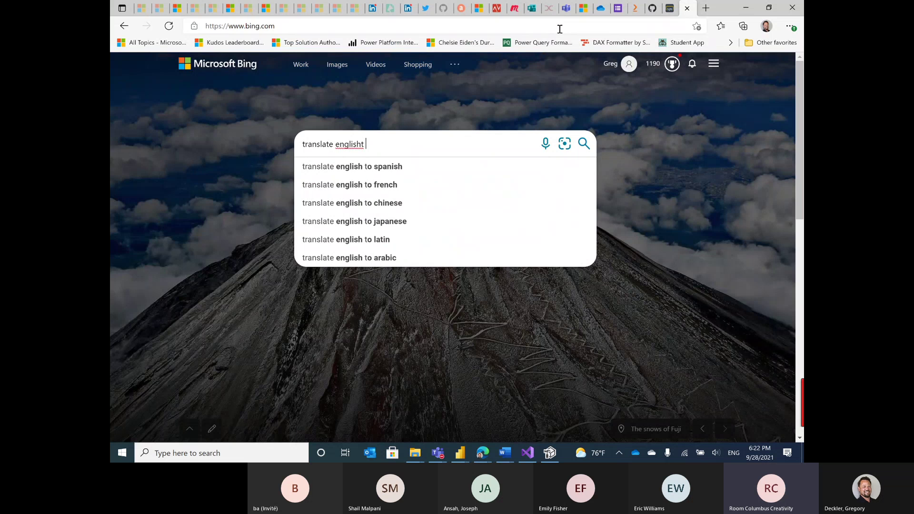
text(to finnish)
key(Return)
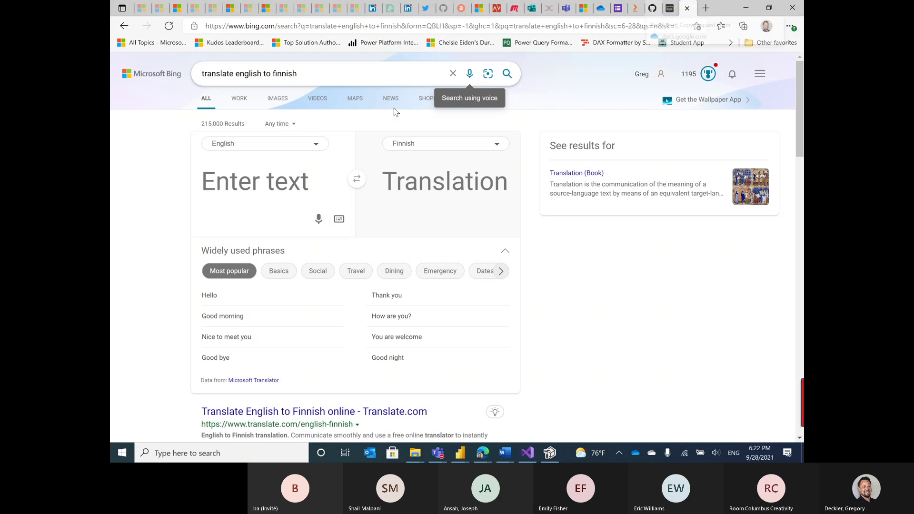
- Translate "Order Quantity" from English to Finnish and copy the translated text
click(274, 185)
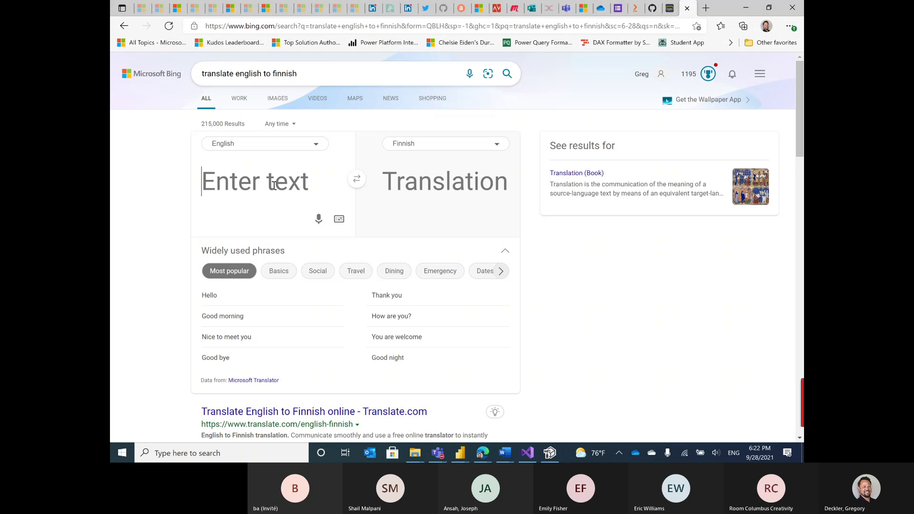
text(Order Quantity)
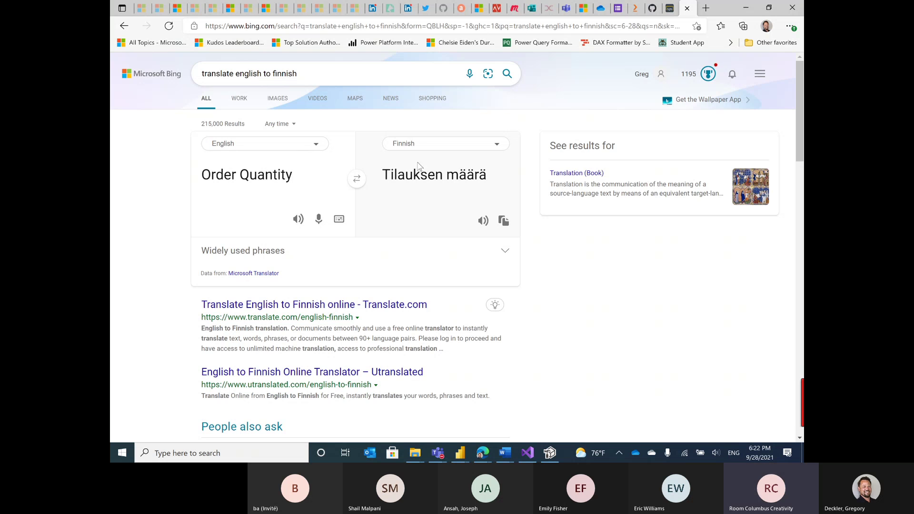
drag(383, 176, 485, 175)
click(481, 175)
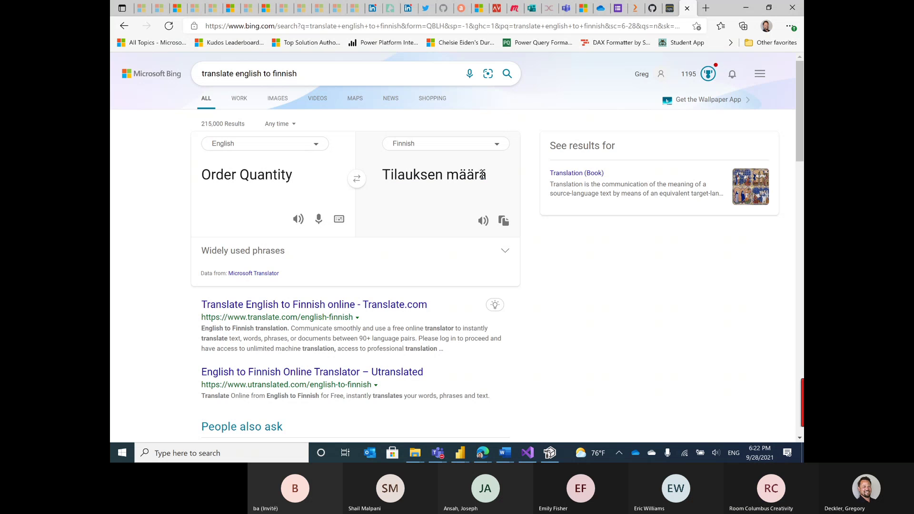
triple_click(482, 175)
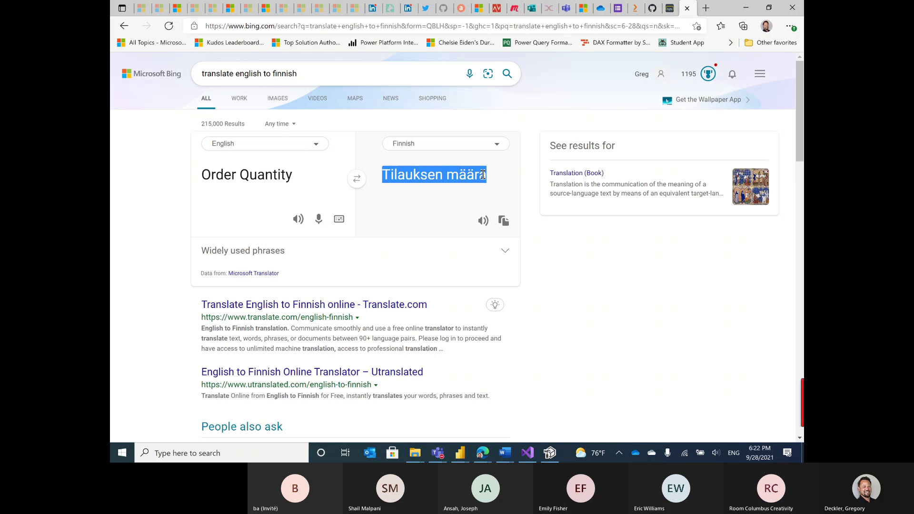
click(506, 219)
- Switch back to Tabular Editor, set OrderQuantity's Finnish (Finland) translated name to Tilauksen määrä, and save the model
key(alt+Tab)
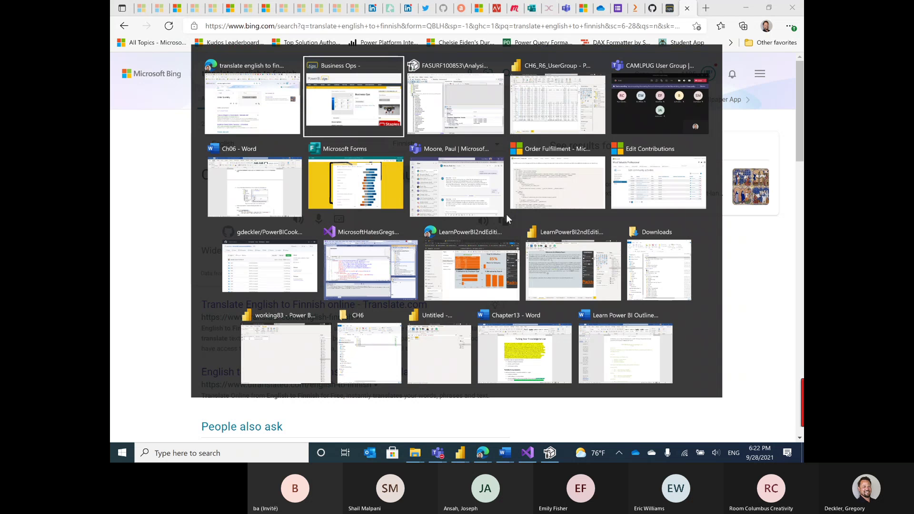
key(alt+Tab)
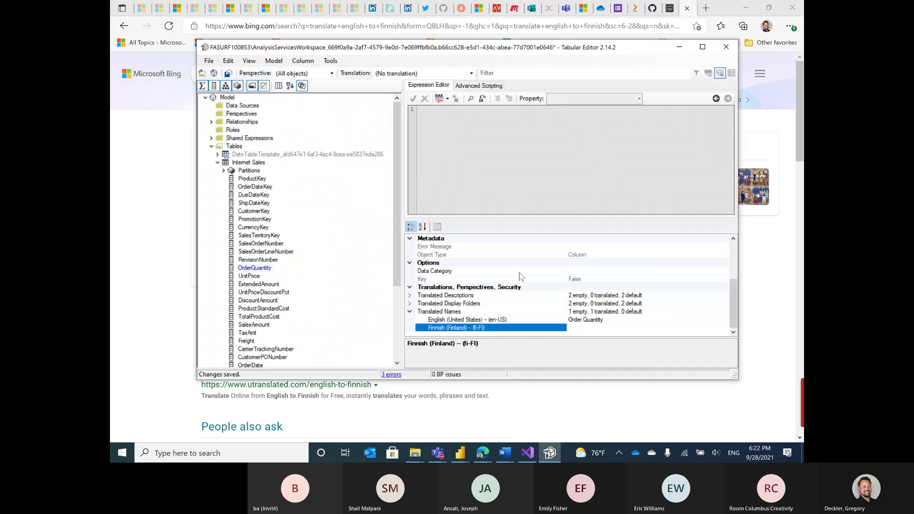
click(595, 326)
key(ctrl+v)
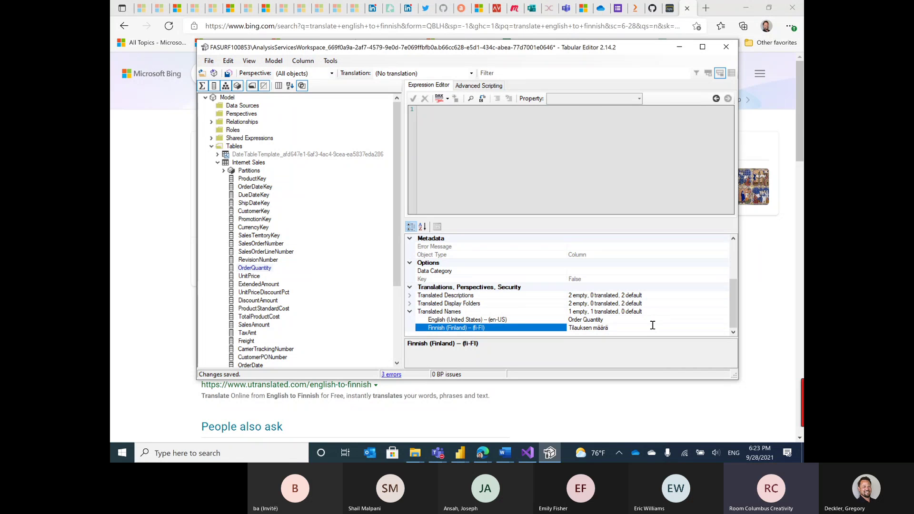
click(209, 61)
click(224, 94)
- Collapse the model's Tables folder and examine the empty advanced scripting editor
click(211, 147)
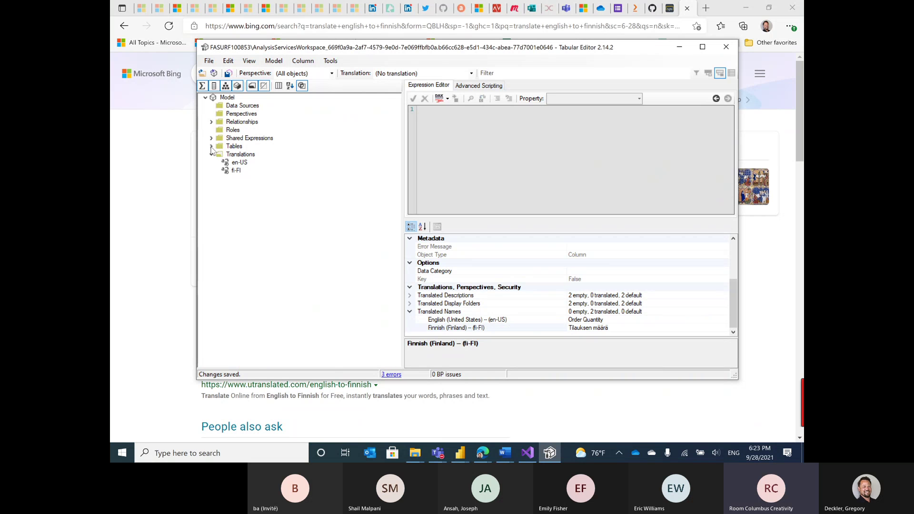
click(501, 86)
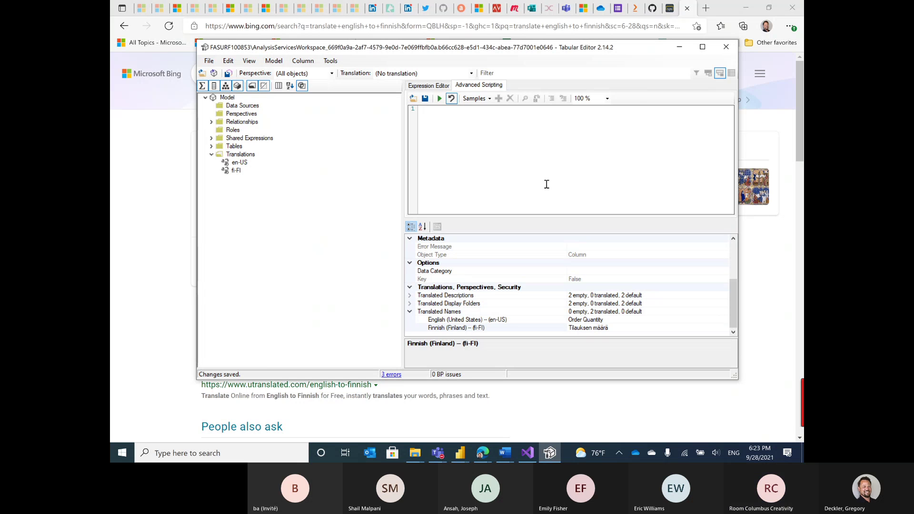
click(331, 63)
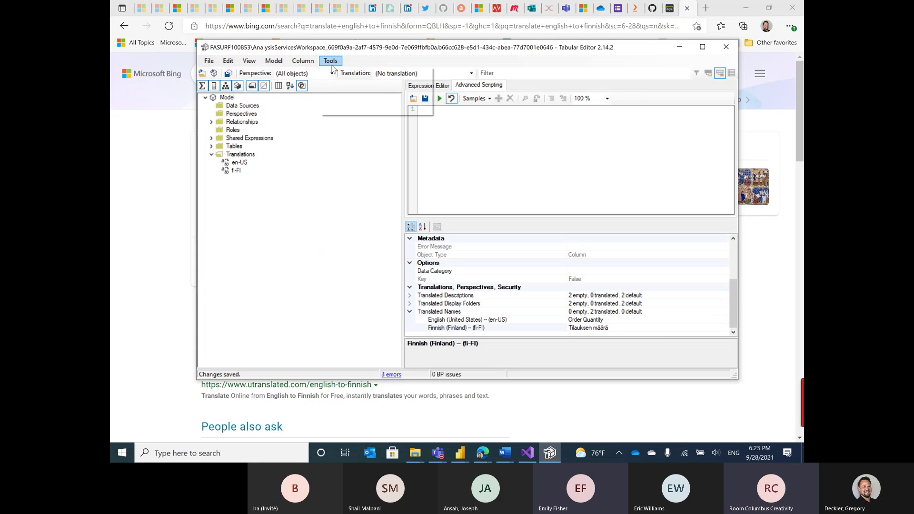
click(398, 62)
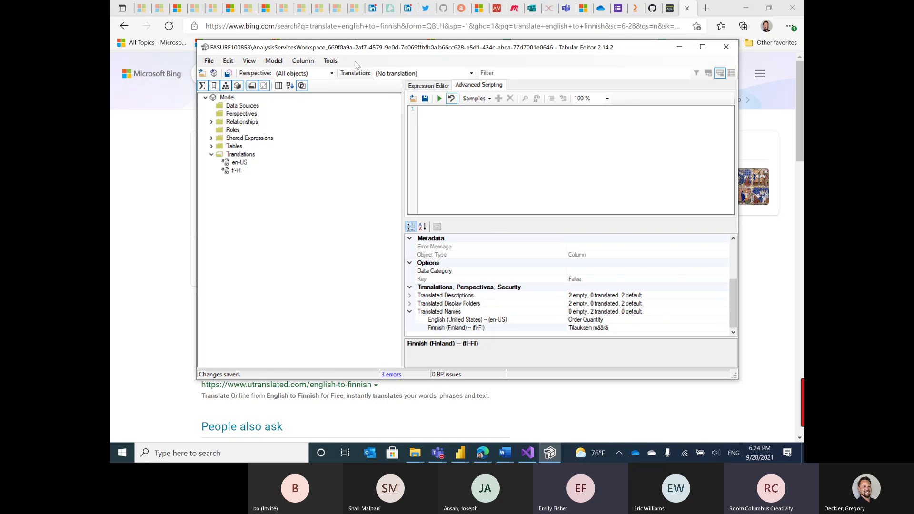
- Open the Best Practice Analyzer, examine its rule management dialog, and close both without adding rules
click(333, 61)
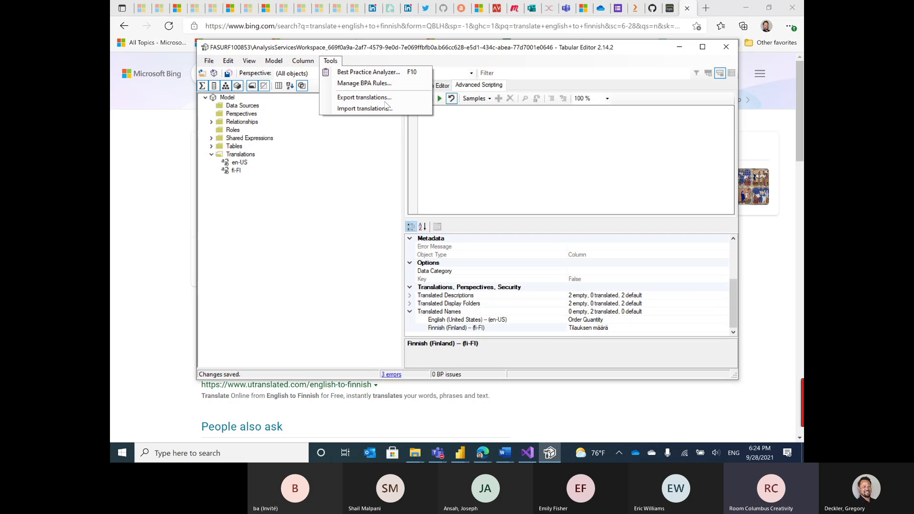
click(368, 71)
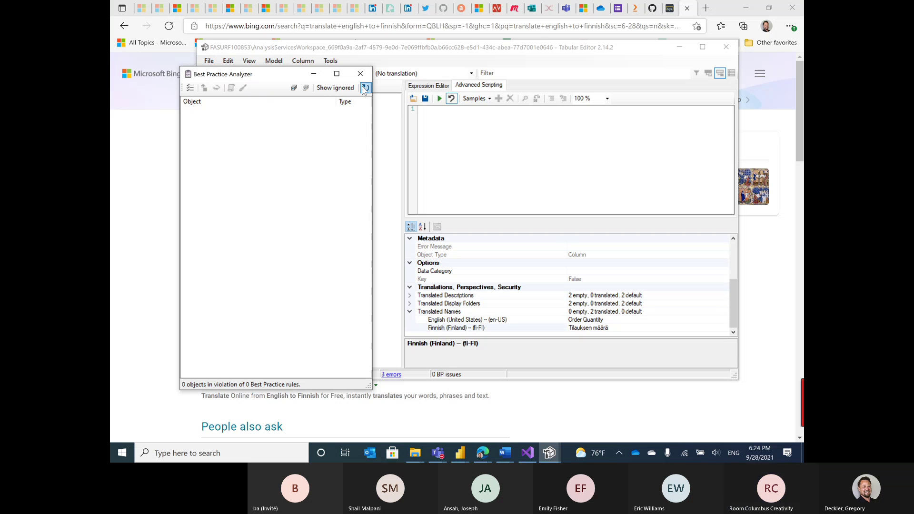
click(190, 88)
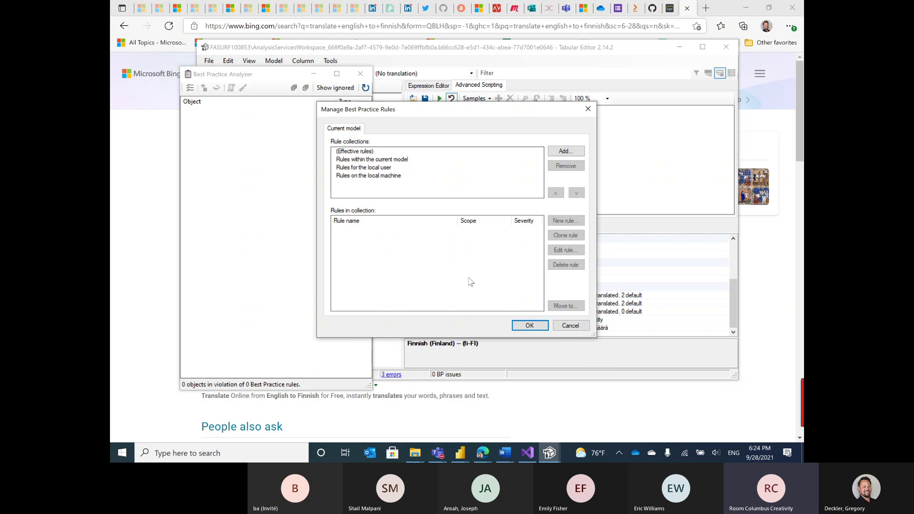
click(588, 109)
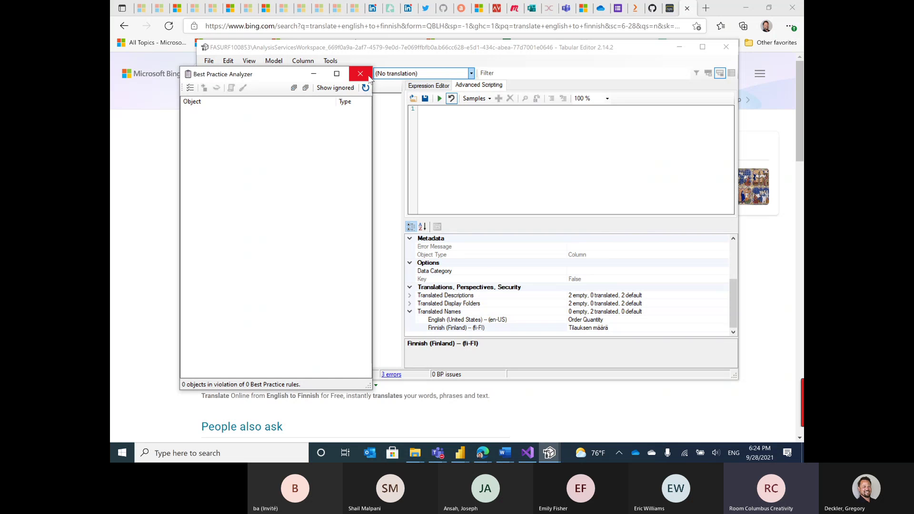
click(190, 88)
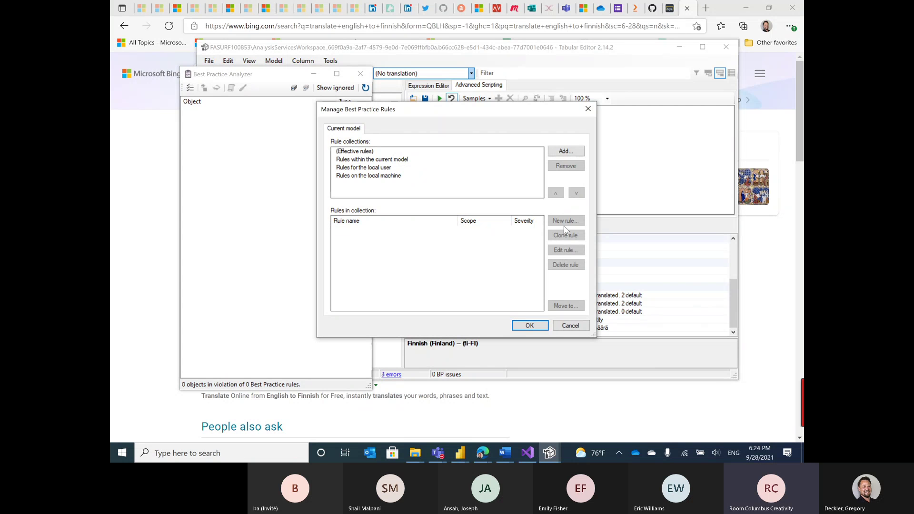
click(587, 109)
click(360, 75)
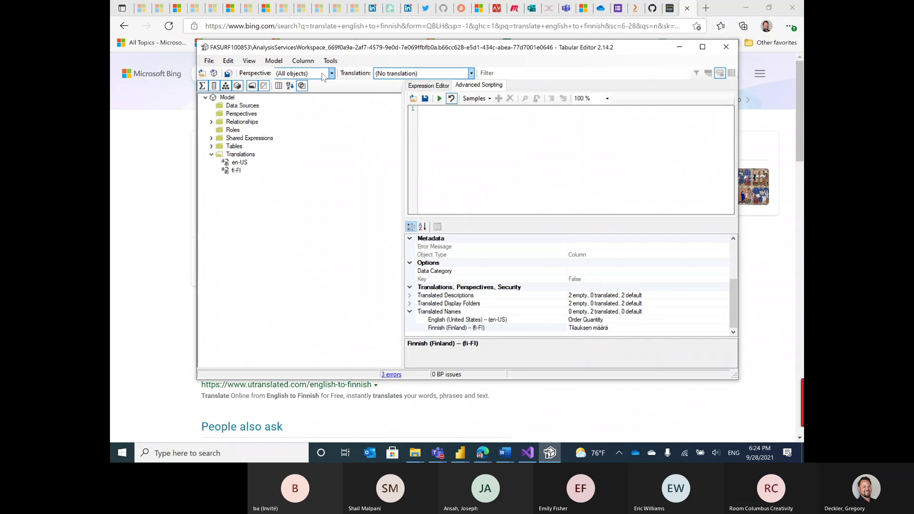
- Review the translation export and import commands, and close Tabular Editor
click(340, 65)
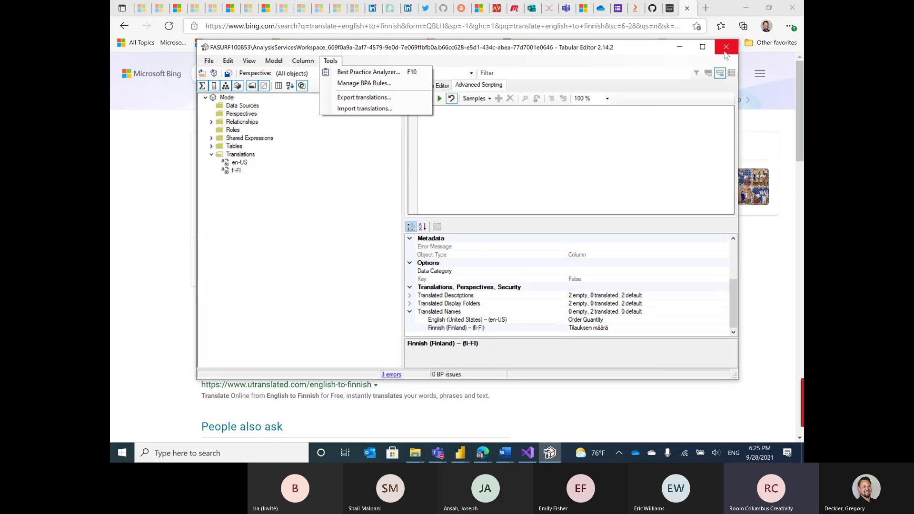
click(672, 57)
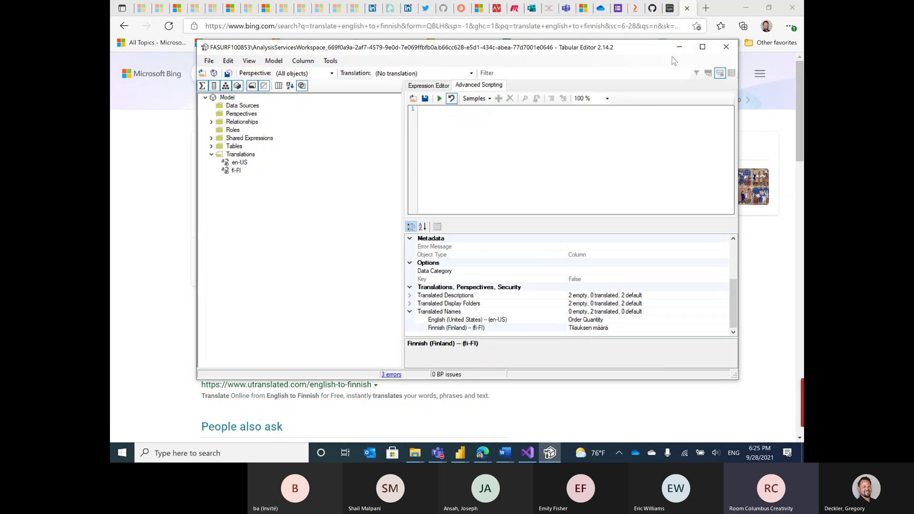
click(726, 47)
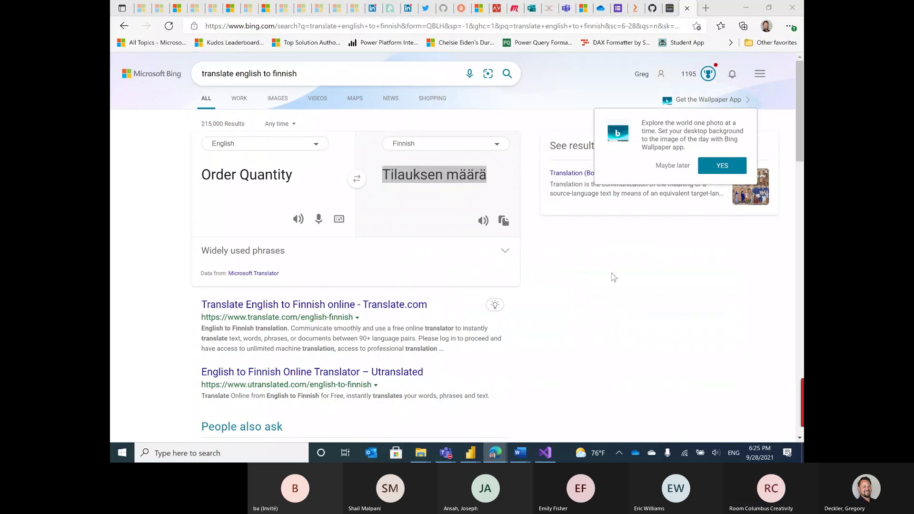
- Switch to the CH6_R6_UserGroup report in Power BI Desktop and launch the Metadata Translator external tool
key(alt+Tab)
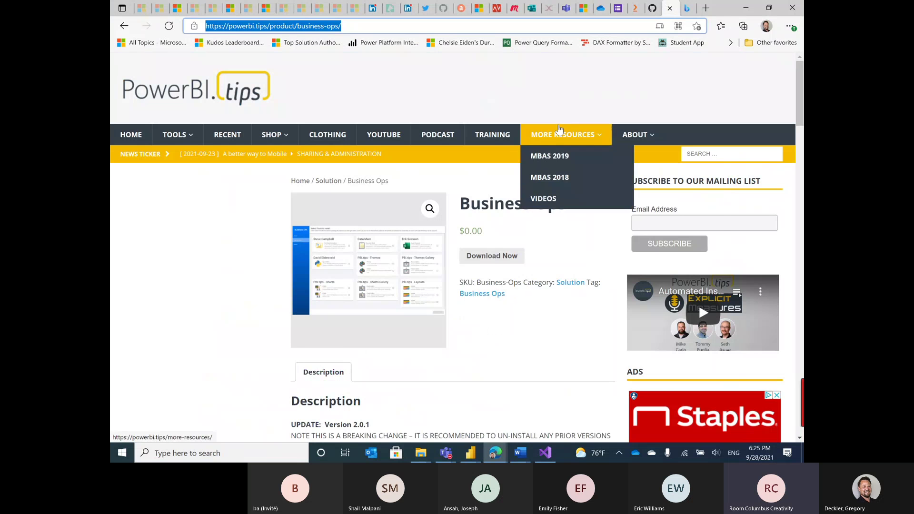
key(alt+Tab)
key(alt+Tab)
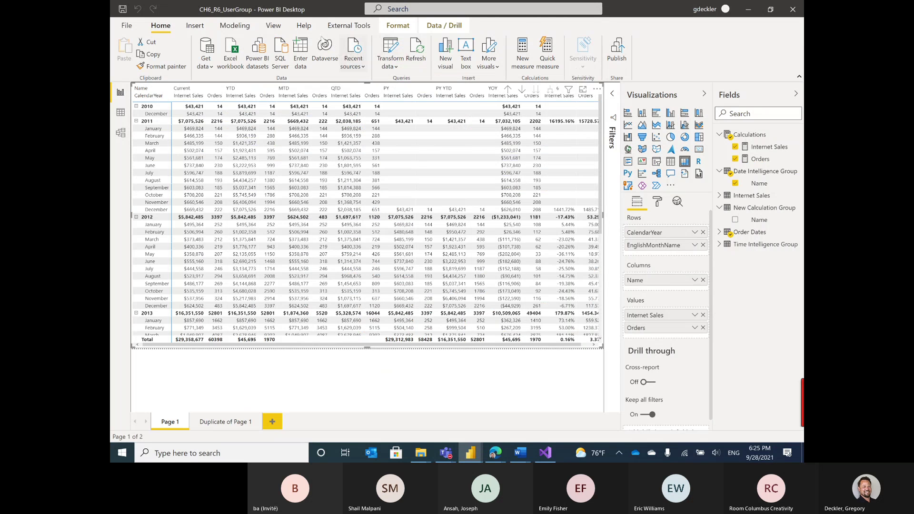
click(352, 29)
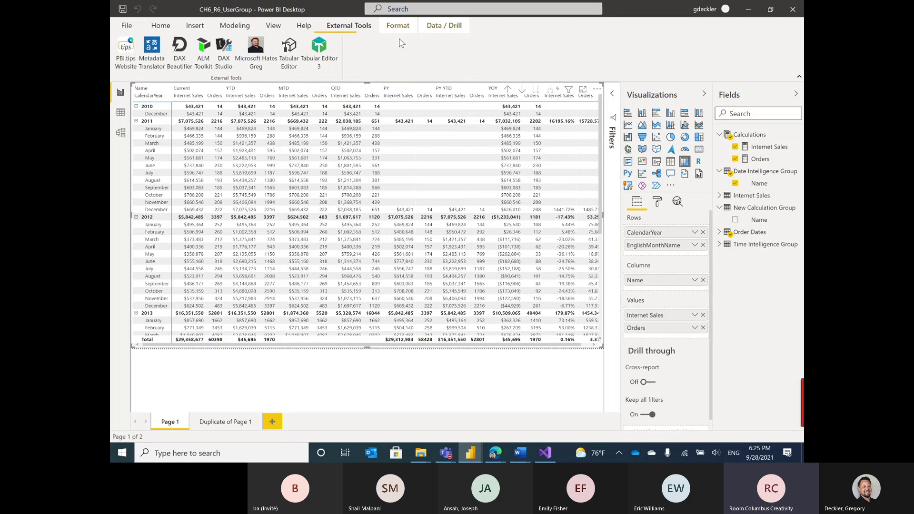
click(152, 51)
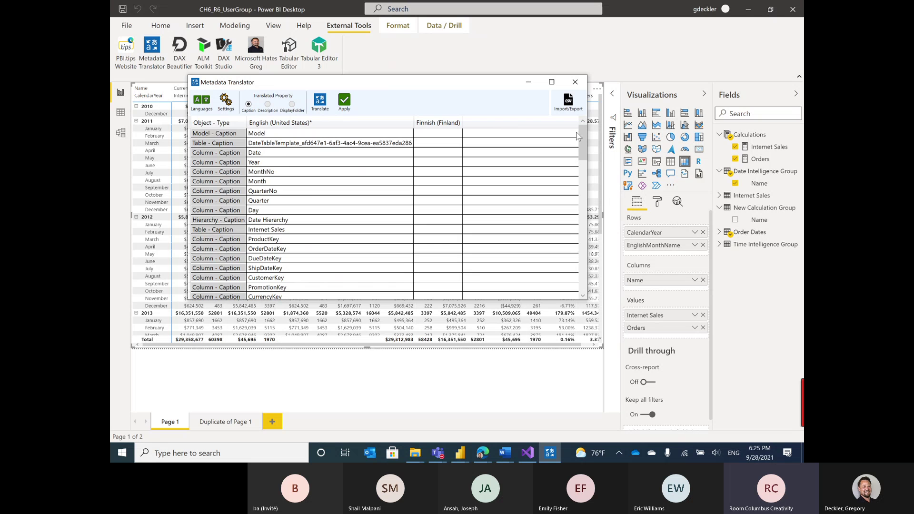
- Examine the list of model captions for translation and open the Metadata Translator settings
drag(579, 132, 583, 259)
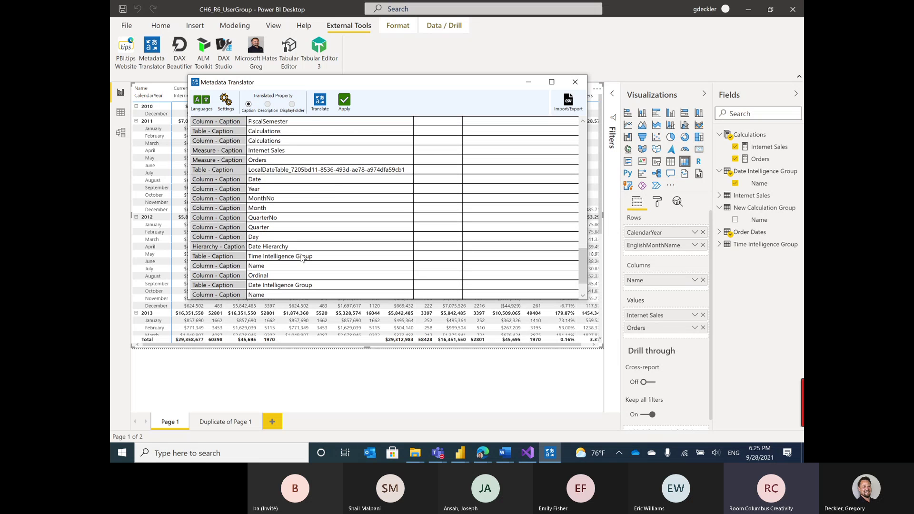
drag(584, 259, 583, 133)
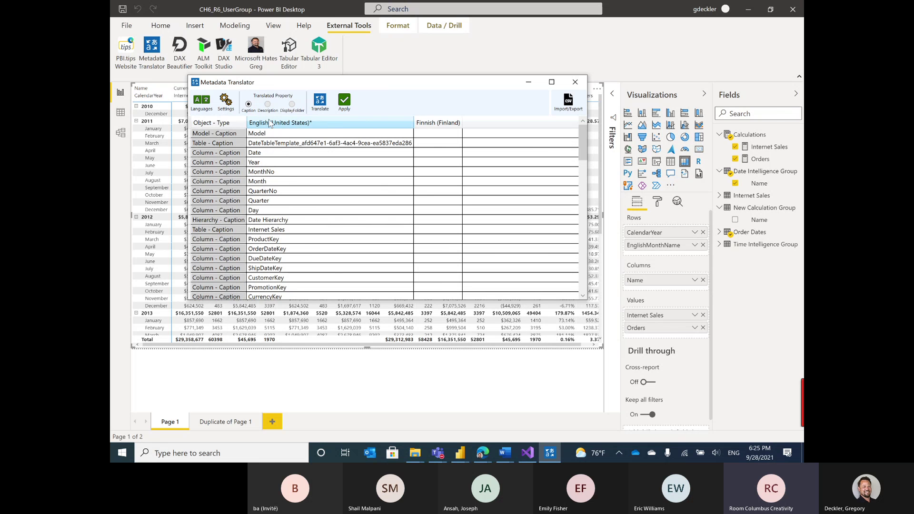
click(226, 107)
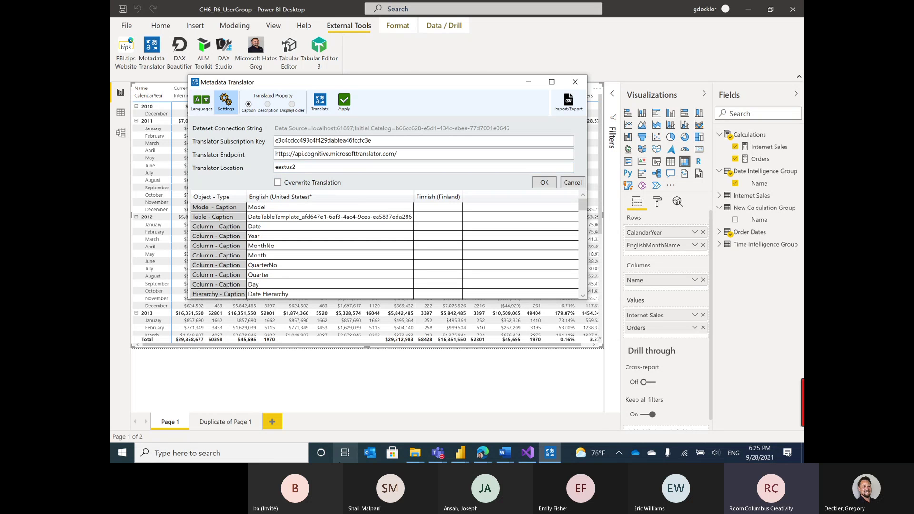
- Switch to the Edge browser and open the Azure portal's Create a resource page in the Bing search tab
click(484, 452)
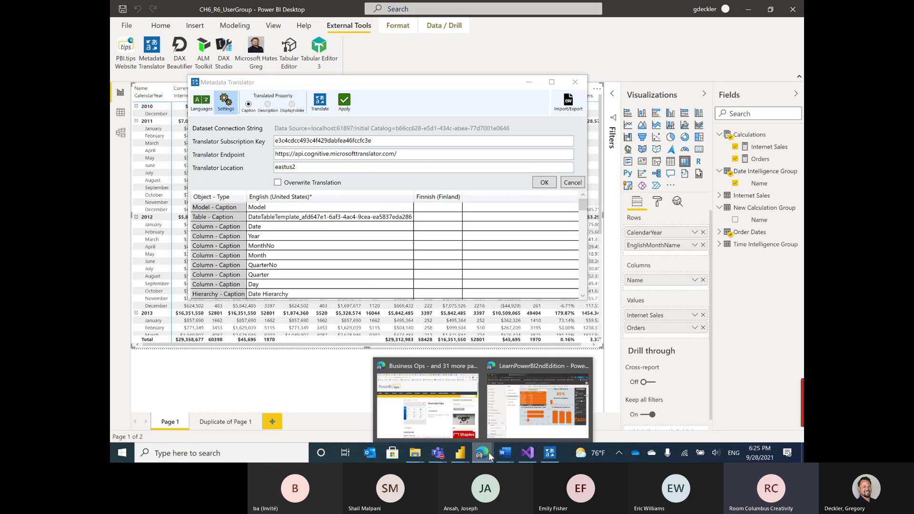
click(427, 372)
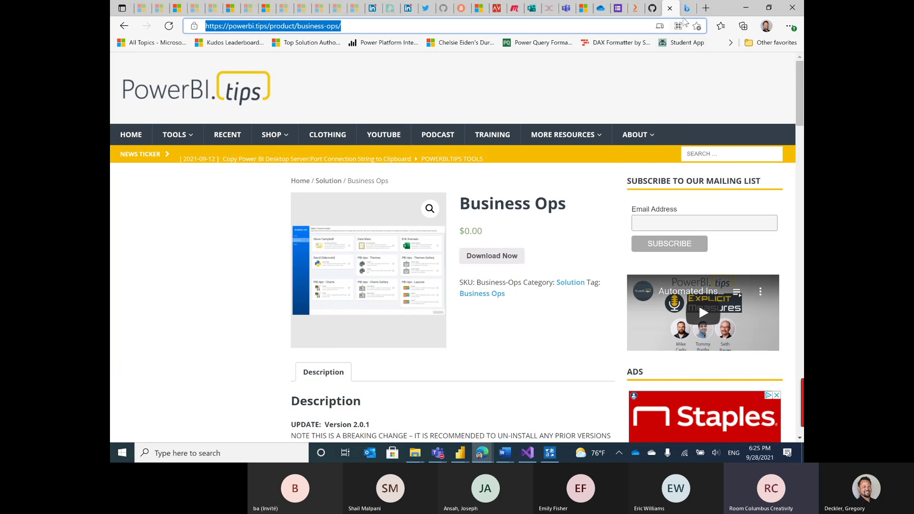
click(682, 8)
click(436, 28)
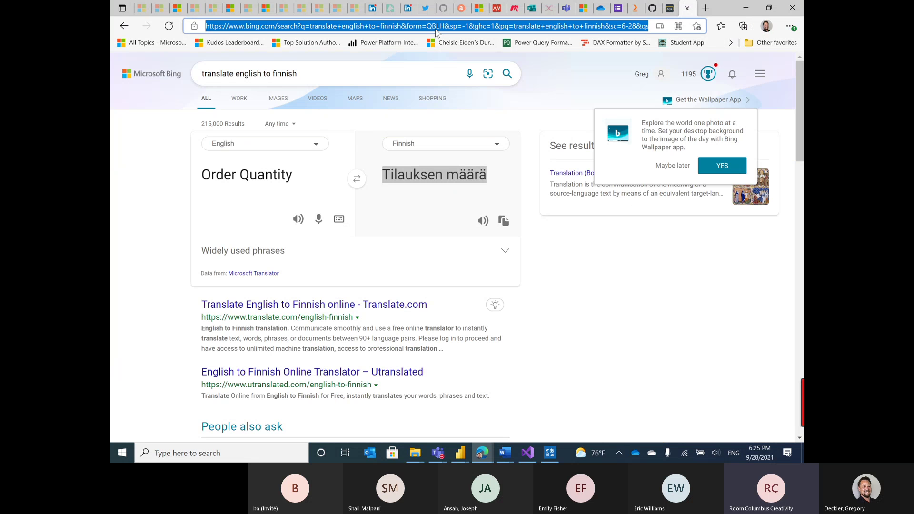
text(por)
key(Return)
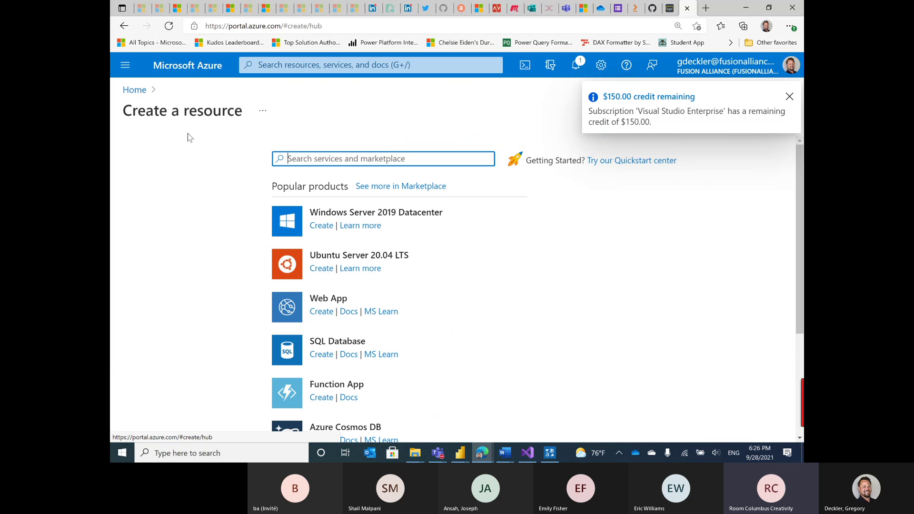
- Search the Azure marketplace for Translator and open the creation form for that service
text(tr)
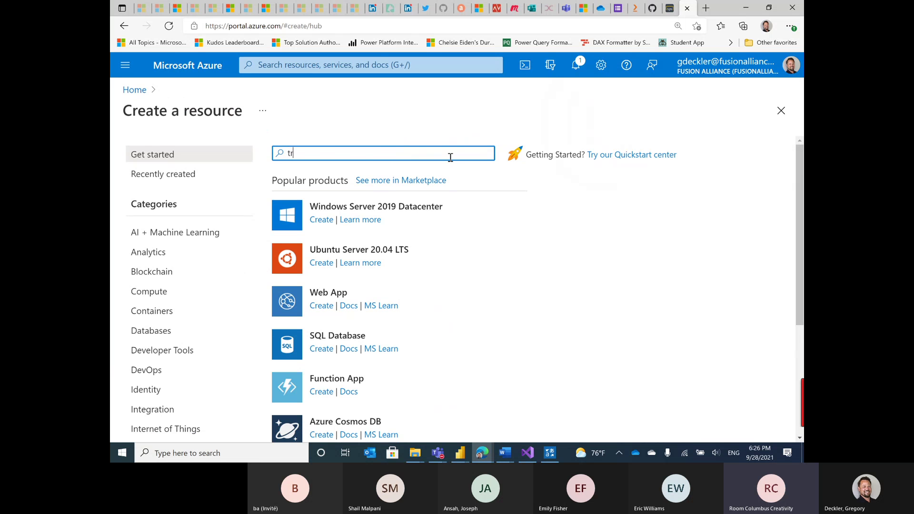
text(anso)
key(BackSpace)
text(lator)
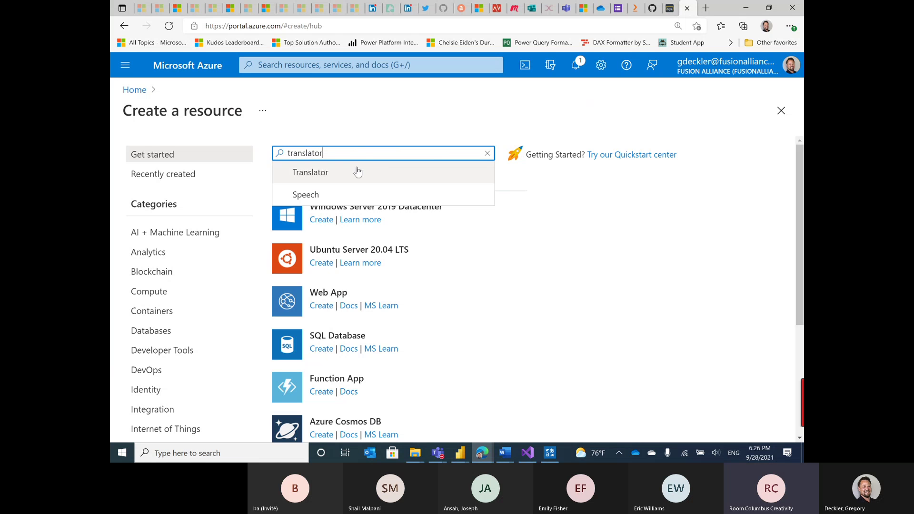
click(341, 173)
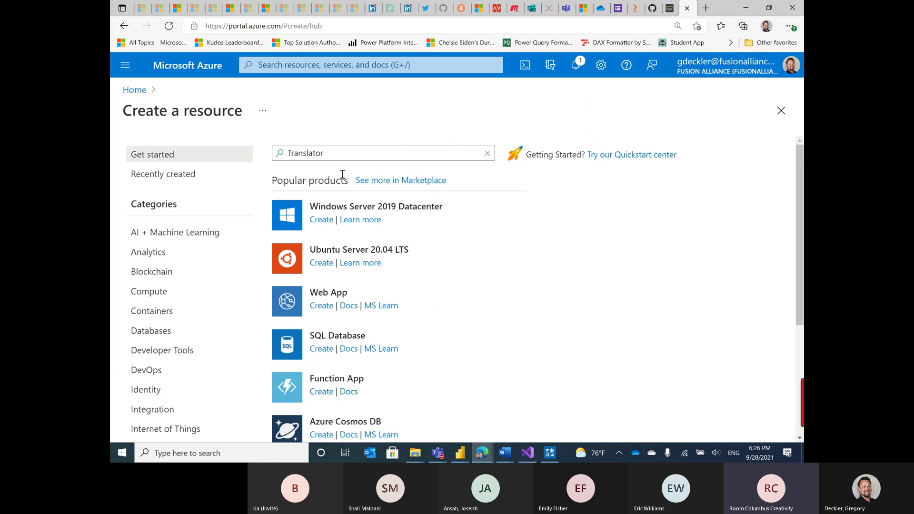
click(227, 236)
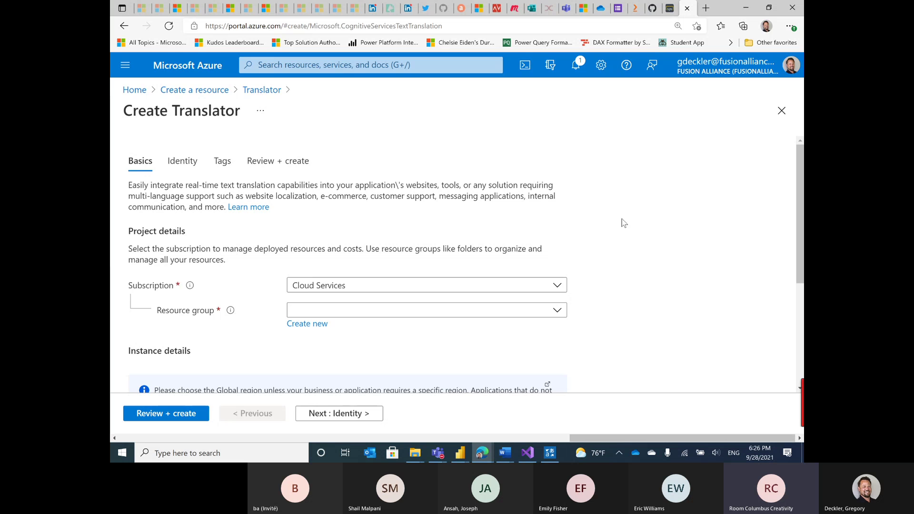
- Examine the subscription, resource group, region, name and pricing tier fields, and leave the form without creating a resource
scroll(637, 224, down, 3)
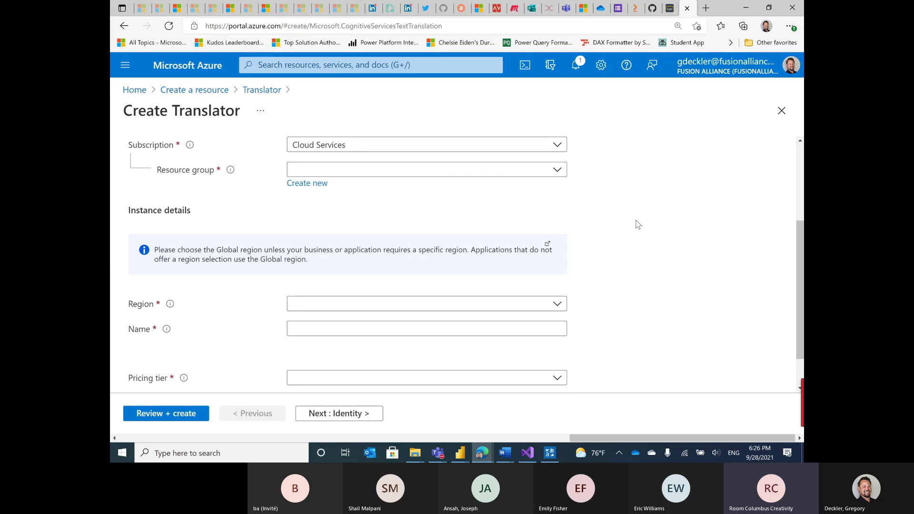
scroll(637, 224, down, 1)
scroll(638, 224, up, 4)
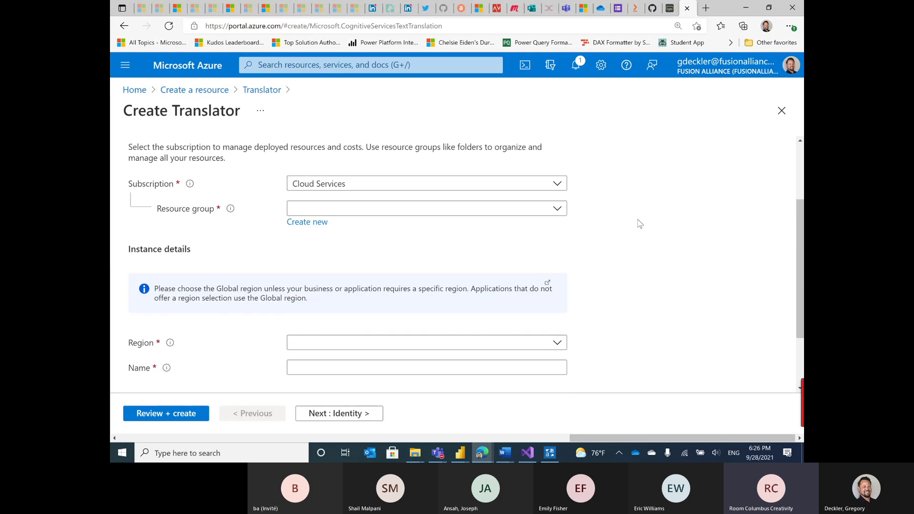
click(123, 26)
click(123, 26)
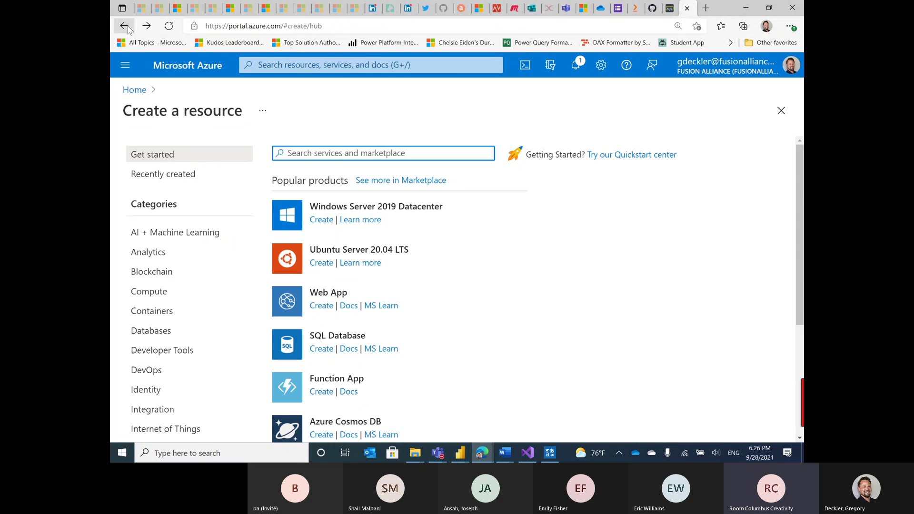
click(124, 26)
- Open the existing Translator resource, examine its overview details, and open its keys and endpoint page
click(187, 322)
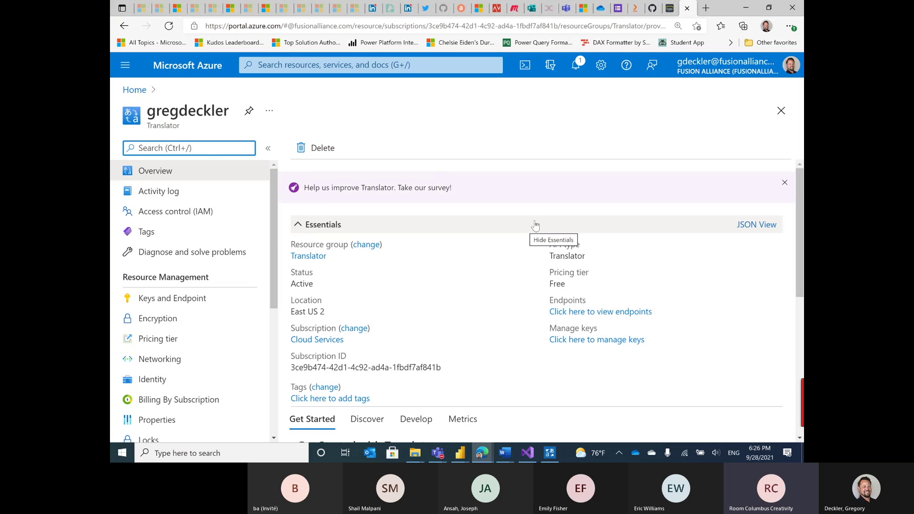
scroll(547, 203, down, 1)
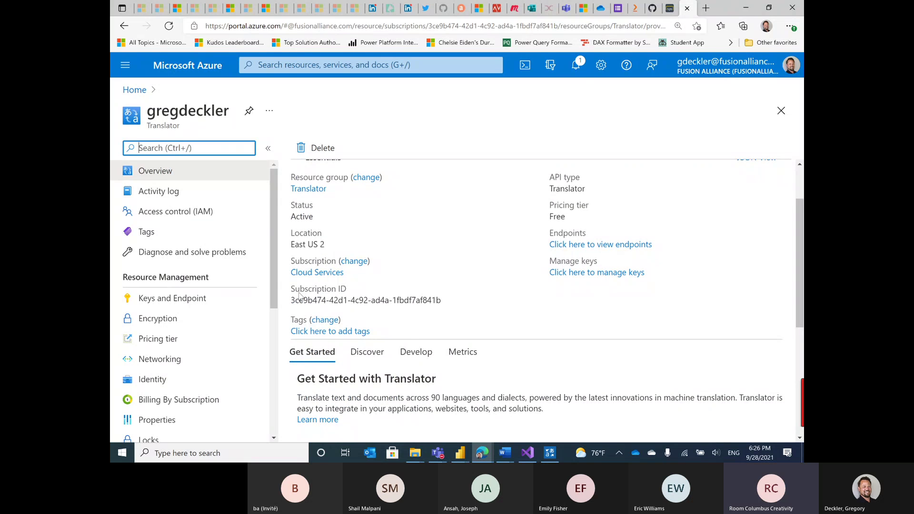
click(448, 300)
scroll(457, 251, up, 1)
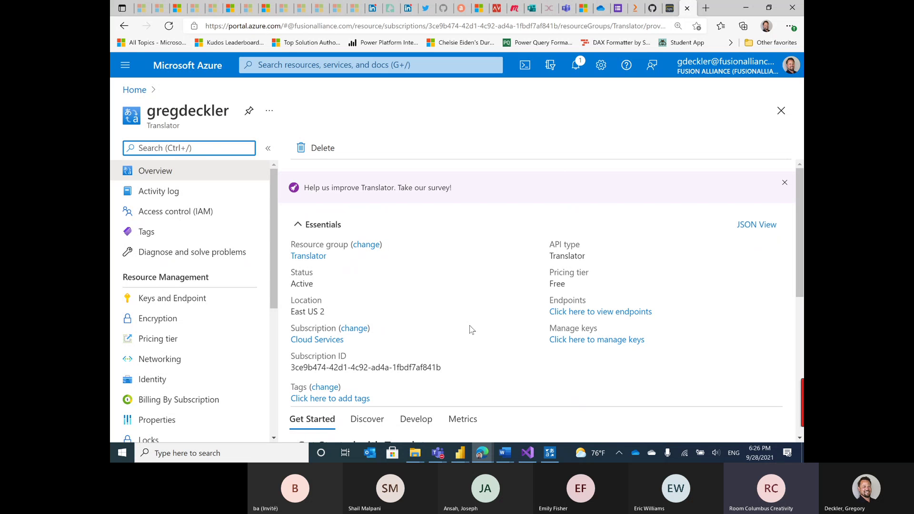
scroll(470, 312, down, 1)
scroll(472, 306, down, 2)
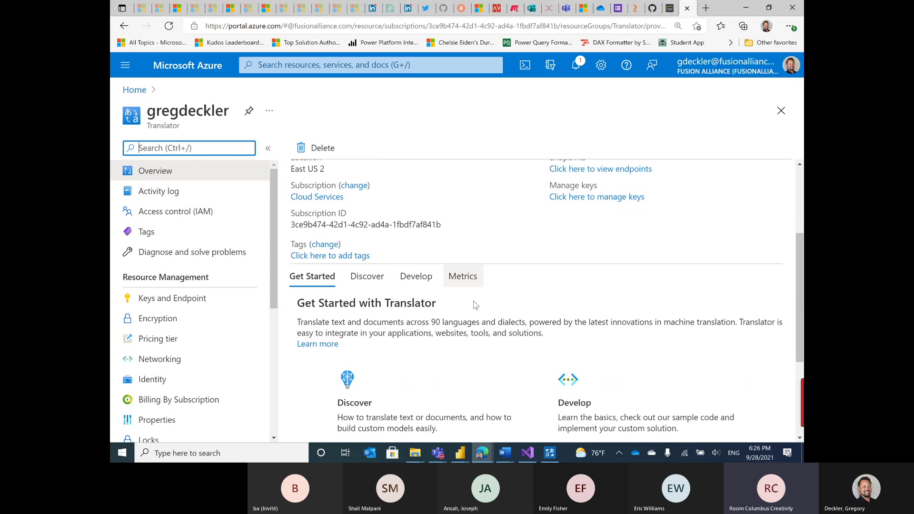
click(629, 200)
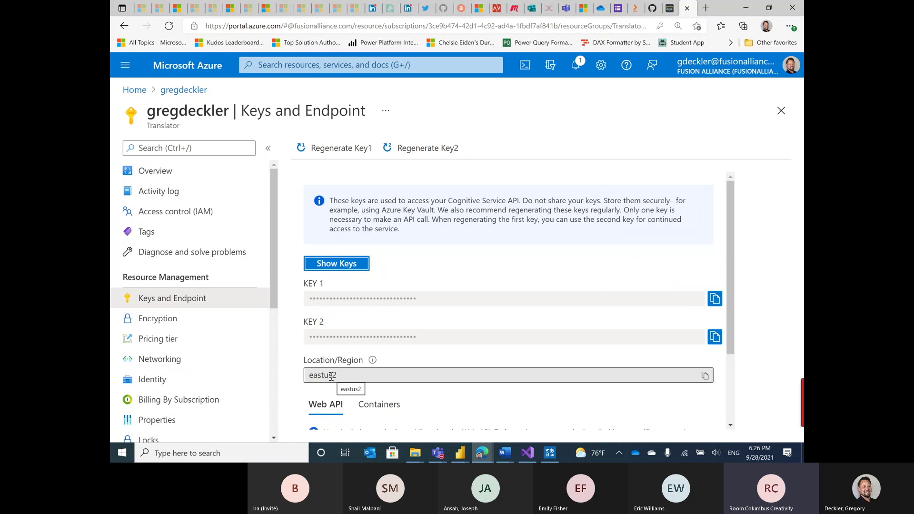
- Switch back to Metadata Translator and review the subscription key, endpoint and location settings
key(alt+Tab)
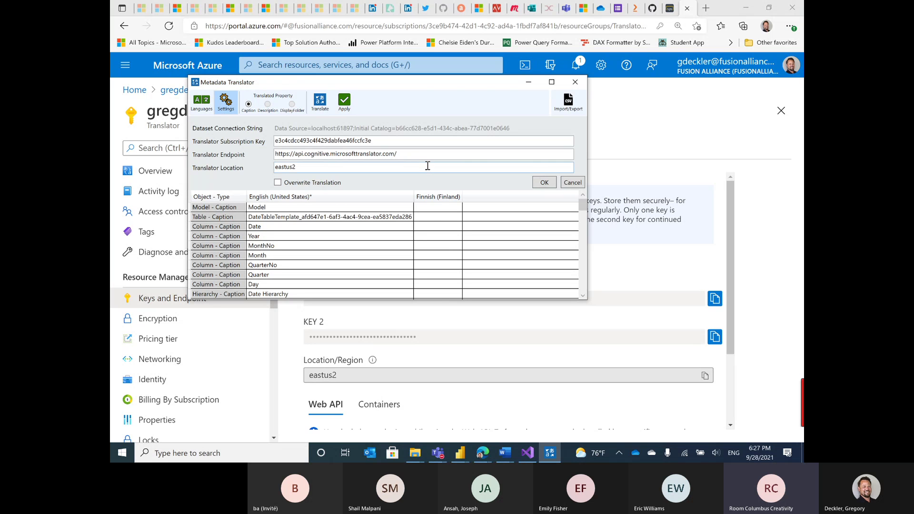
drag(409, 154, 246, 159)
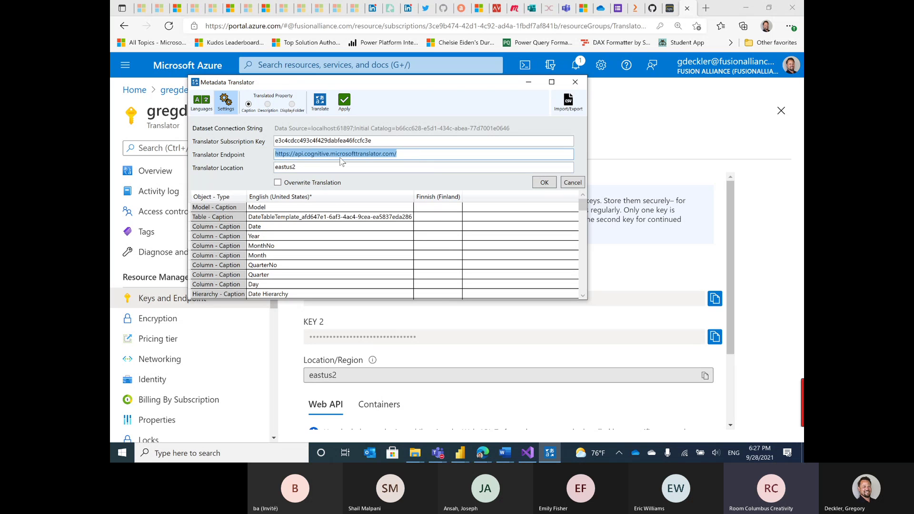
click(316, 153)
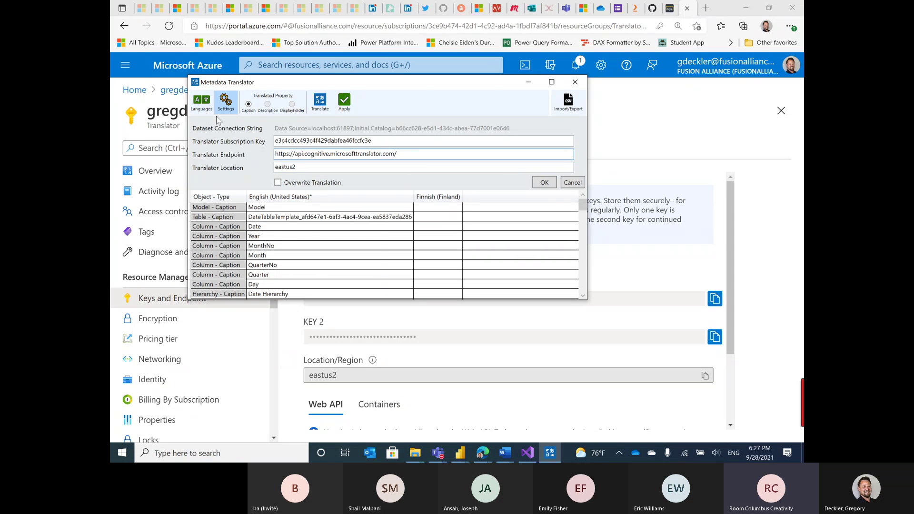
- Maximize Metadata Translator and add Vietnamese (Vietnam), Welsh (United Kingdom), Thai (Thailand) and Central Kurdish (Iraq) as translation languages
click(551, 82)
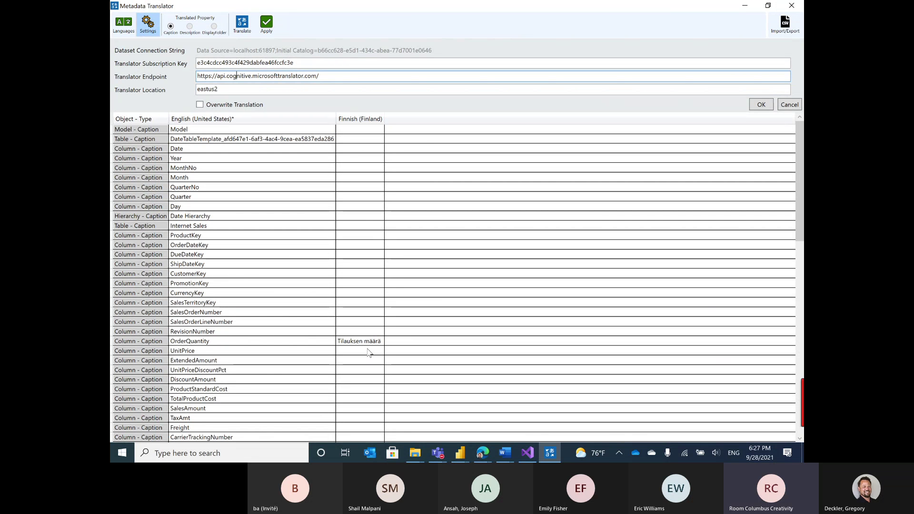
click(122, 25)
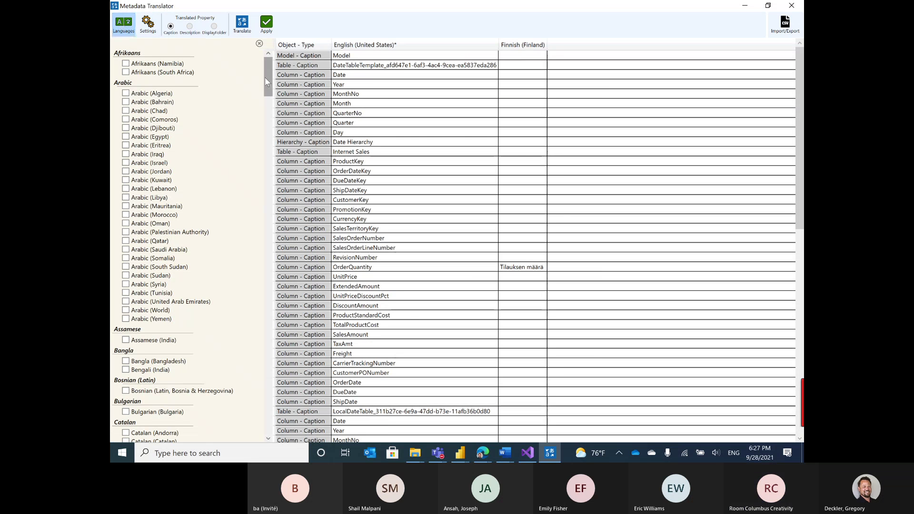
drag(270, 75, 275, 414)
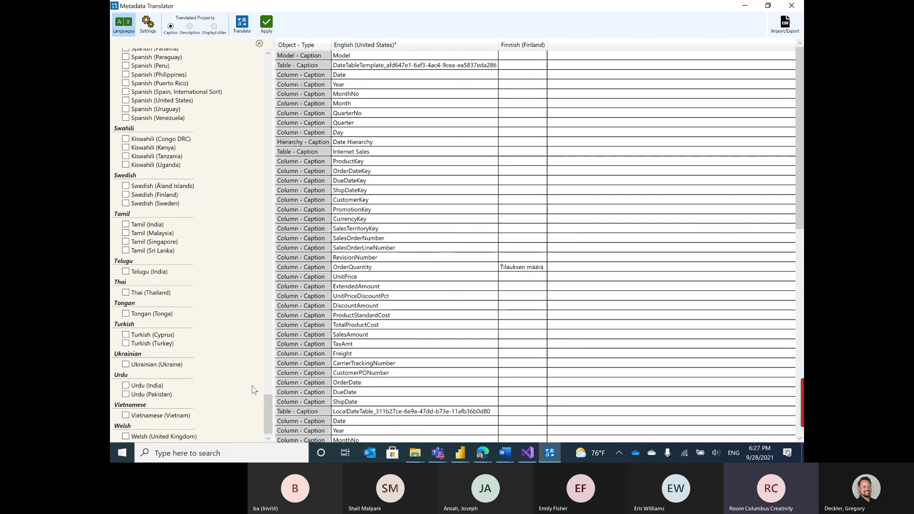
click(125, 416)
click(126, 437)
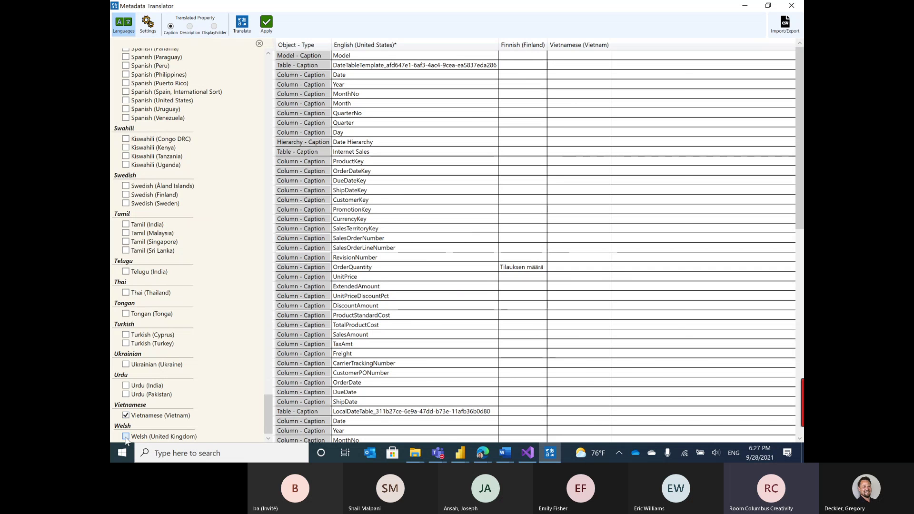
click(125, 292)
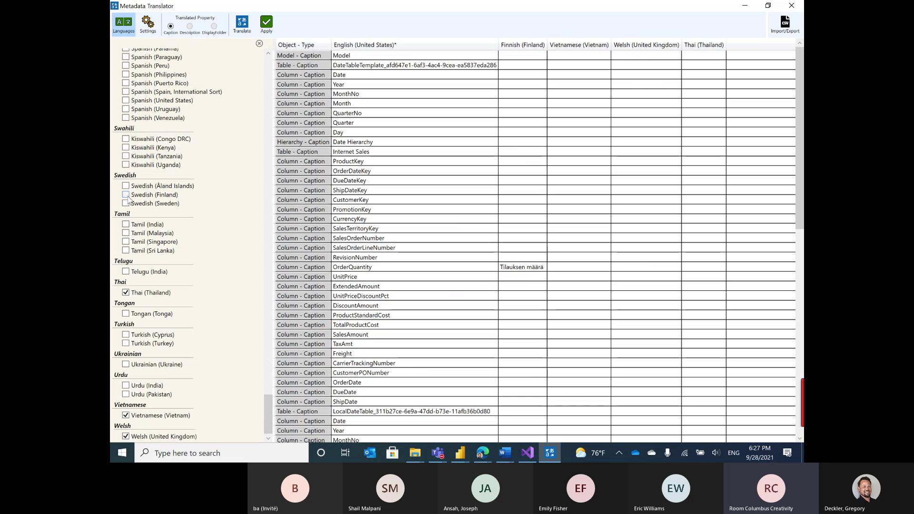
scroll(268, 159, up, 10)
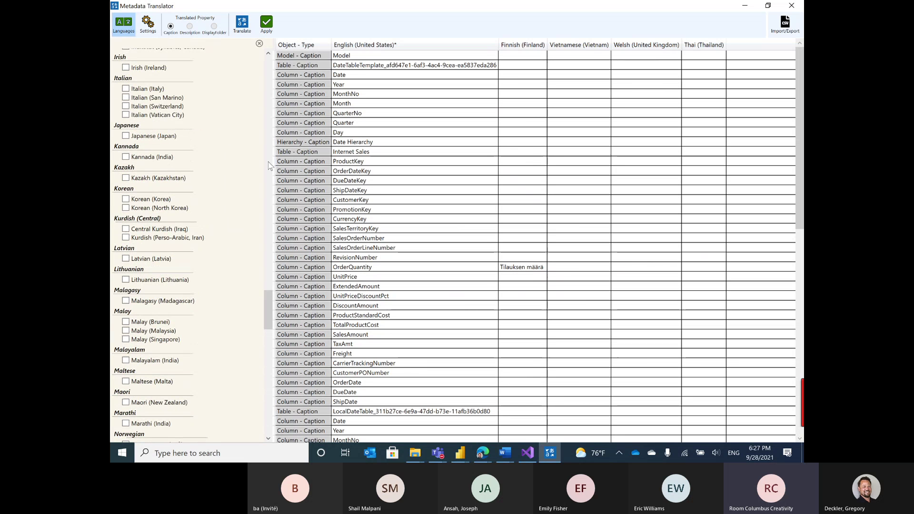
click(129, 230)
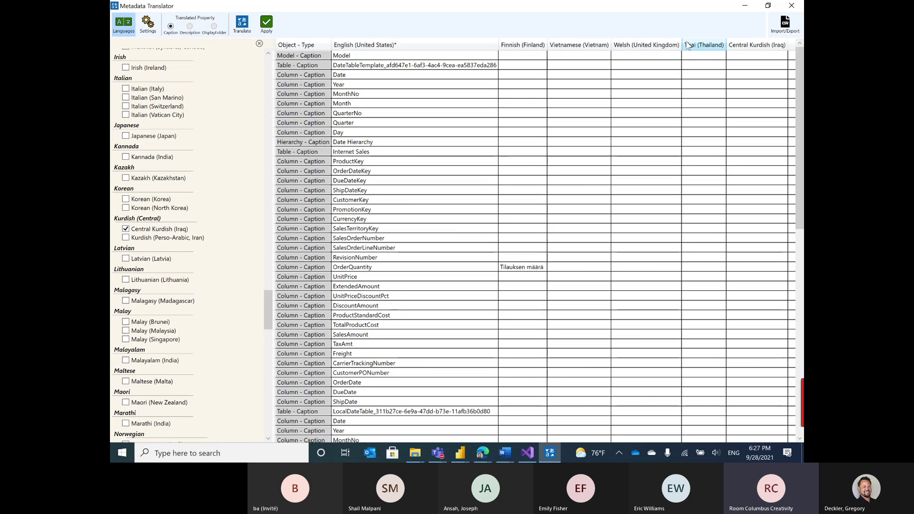
- Machine-translate the model captions into all selected languages and examine the translated columns
click(242, 24)
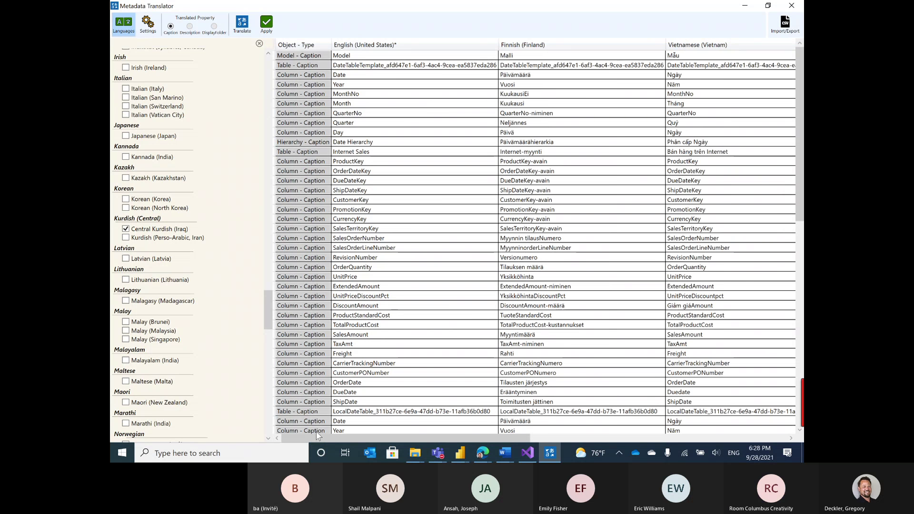
click(552, 438)
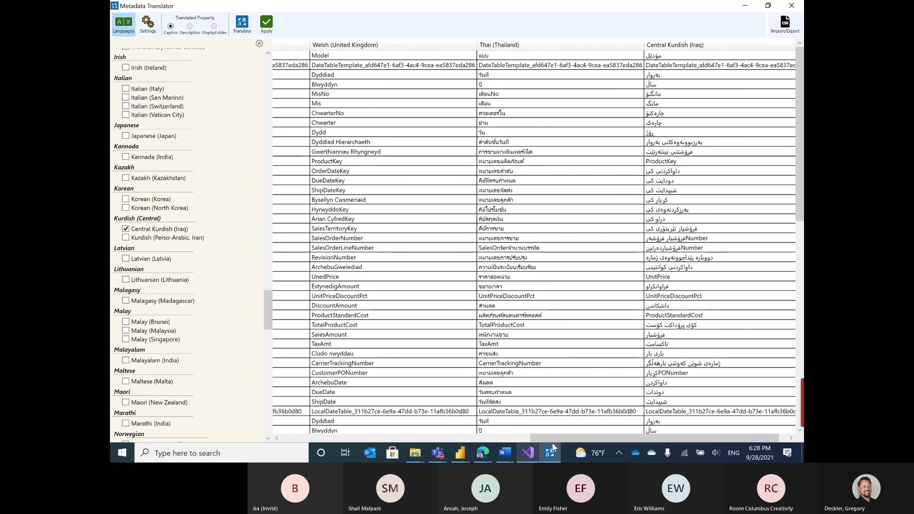
drag(578, 439, 364, 435)
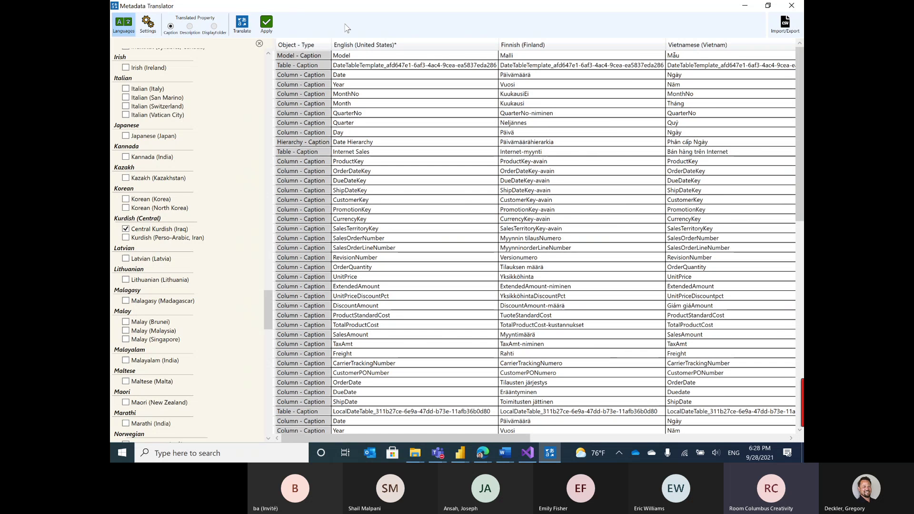
- Switch to the CH6_R6_UserGroup report in Power BI Desktop, launch Tabular Editor, and expand the model's Translations folder
key(alt+Tab)
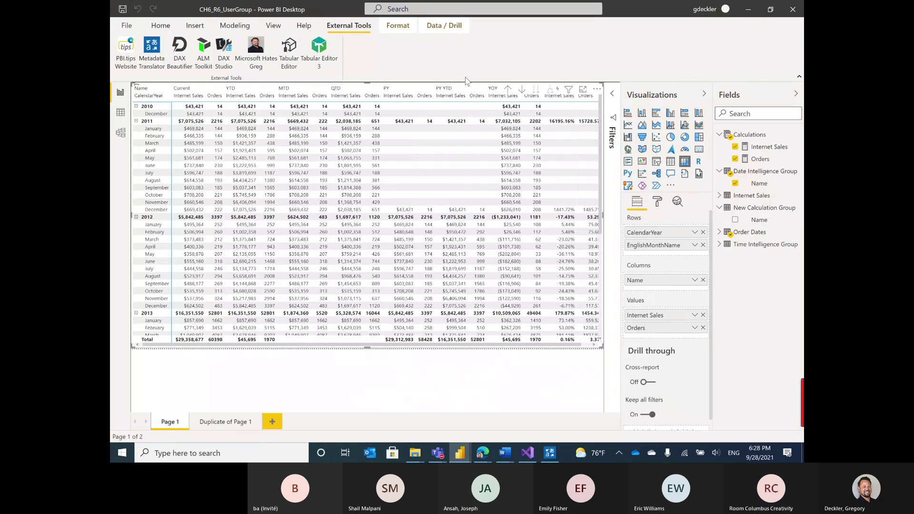
key(alt+Tab)
key(alt+Tab)
click(289, 51)
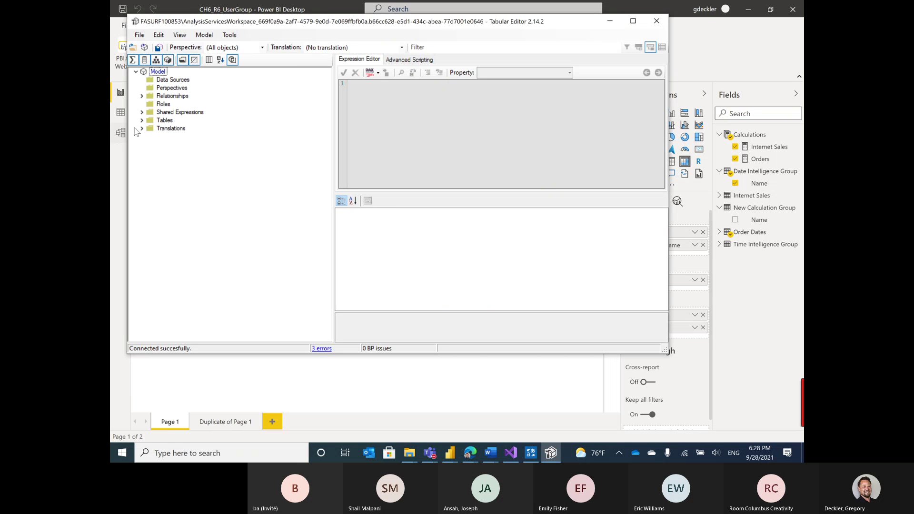
click(142, 129)
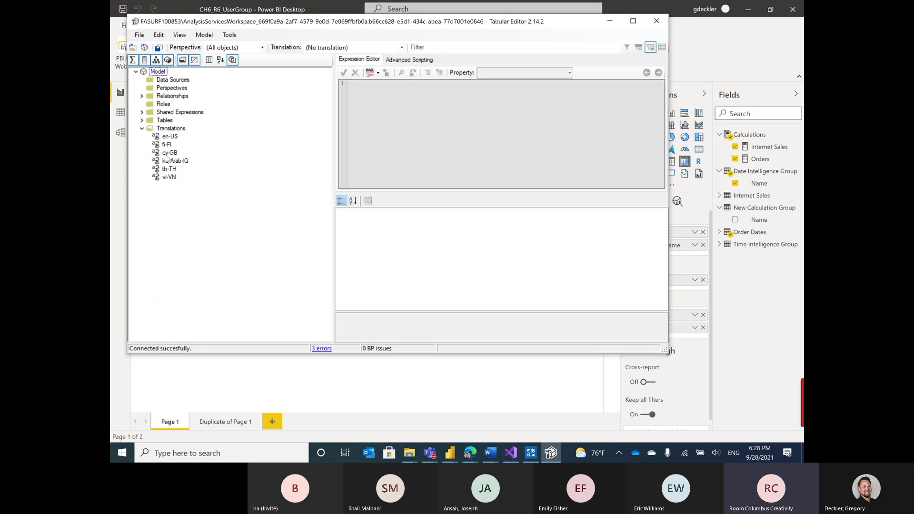
- Expand the Internet Sales table and examine the OrderQuantity column's translated names in every language
double_click(149, 123)
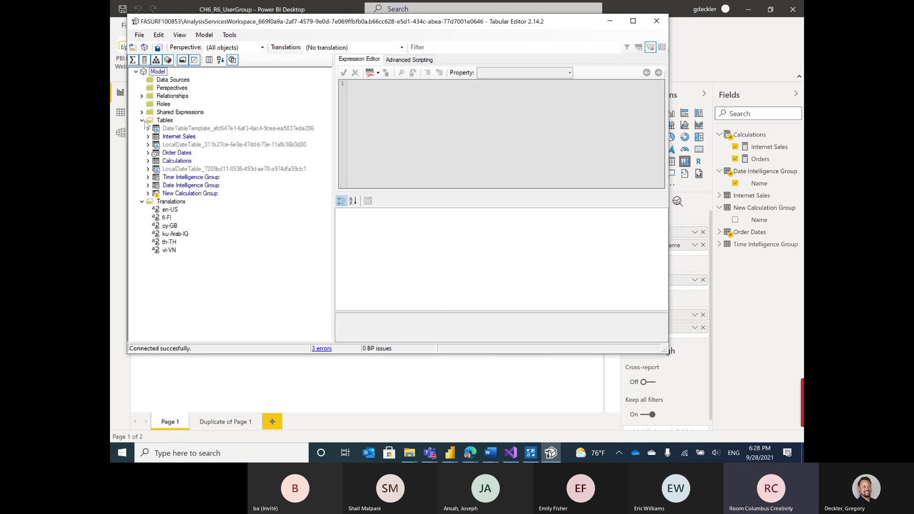
click(184, 163)
click(186, 138)
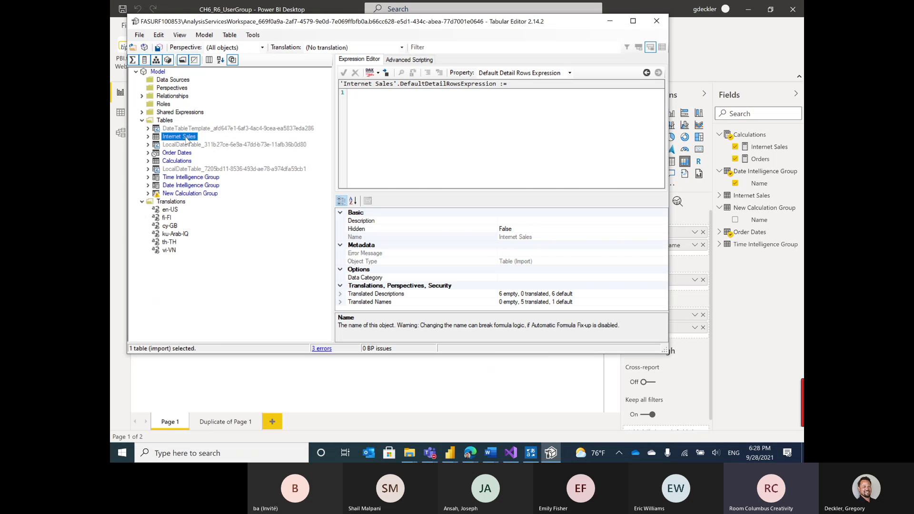
click(148, 137)
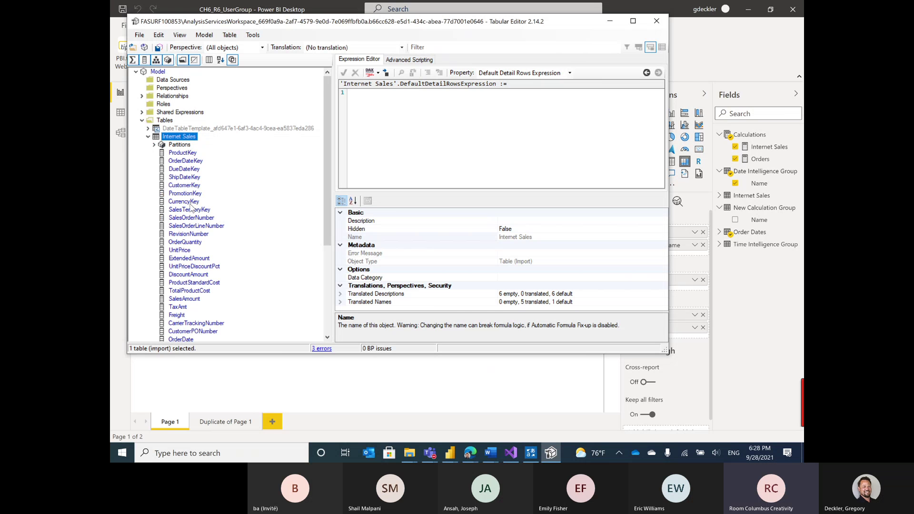
click(195, 242)
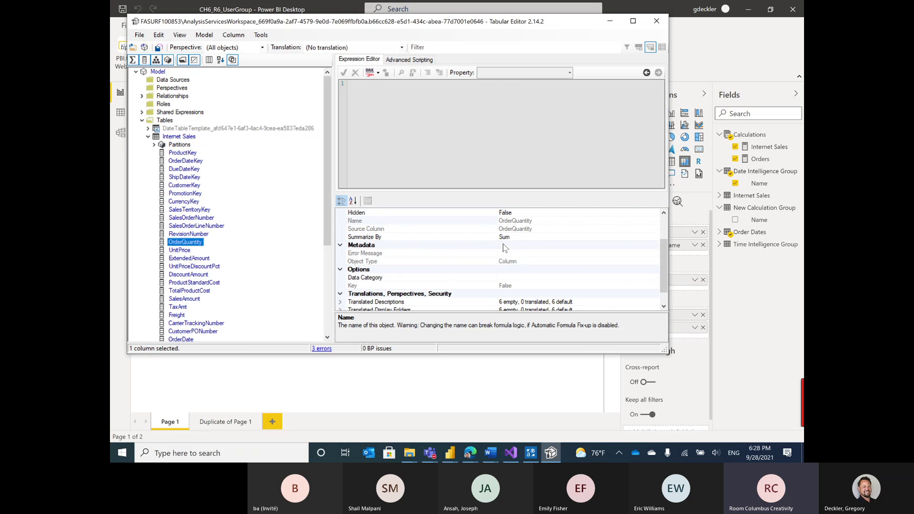
scroll(521, 244, down, 1)
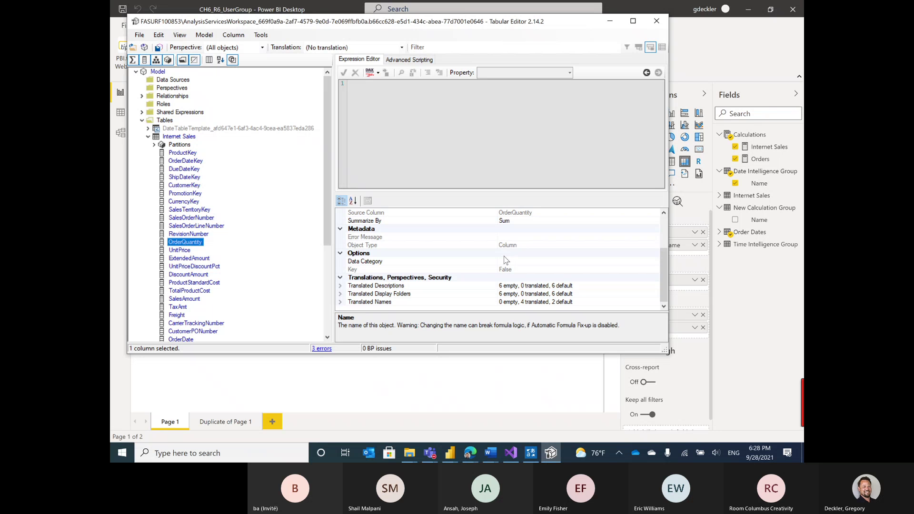
click(341, 302)
drag(667, 254, 665, 276)
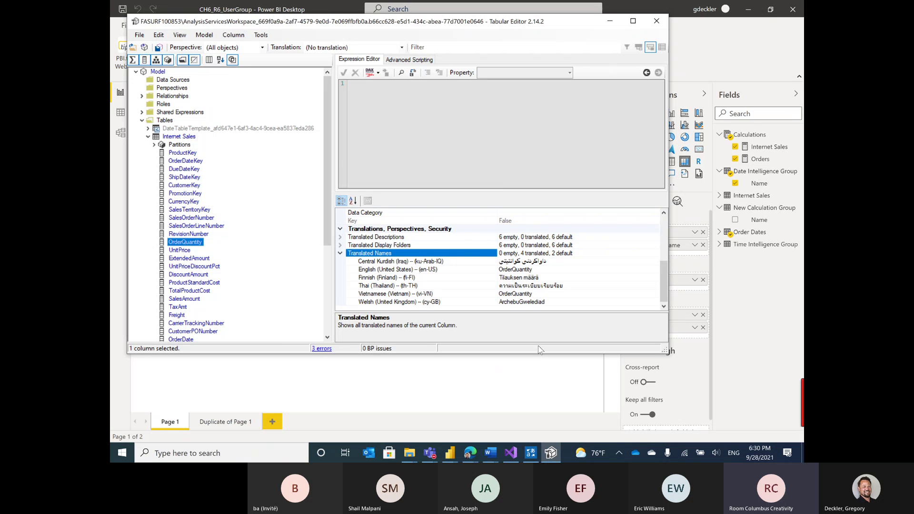
- Switch to the Edge browser and open the "Localizing the Data Model - Part 4" article from the Power BI Community Blog
click(469, 455)
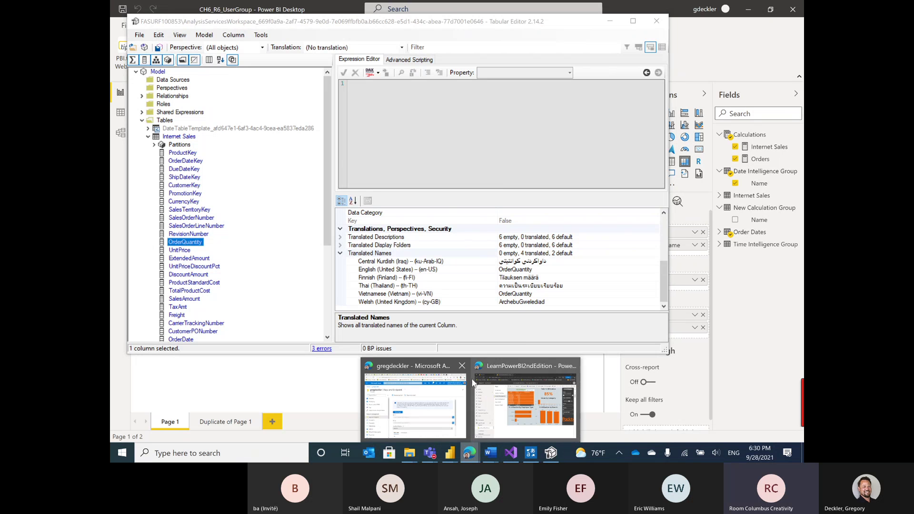
click(424, 399)
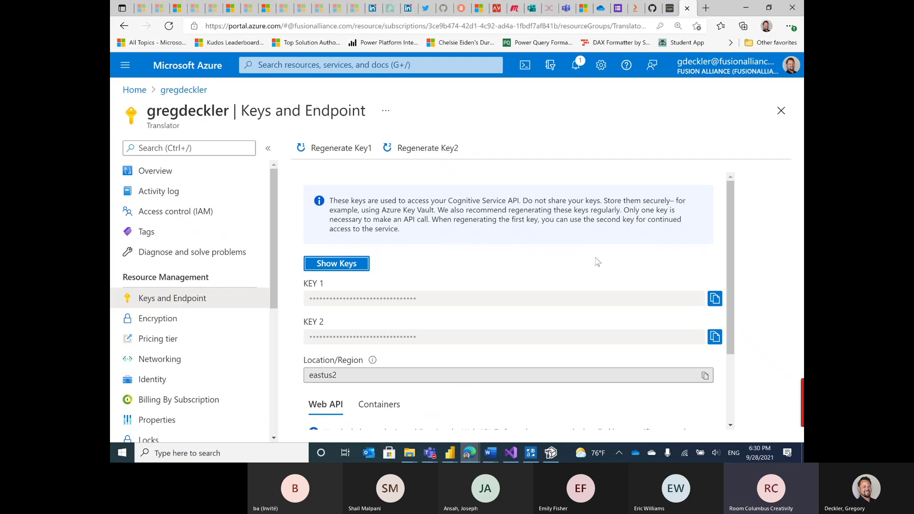
click(705, 8)
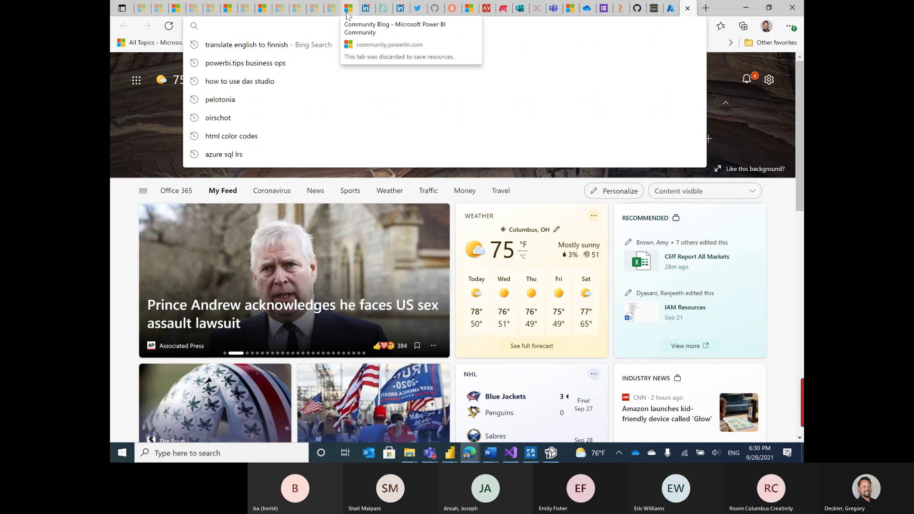
click(347, 14)
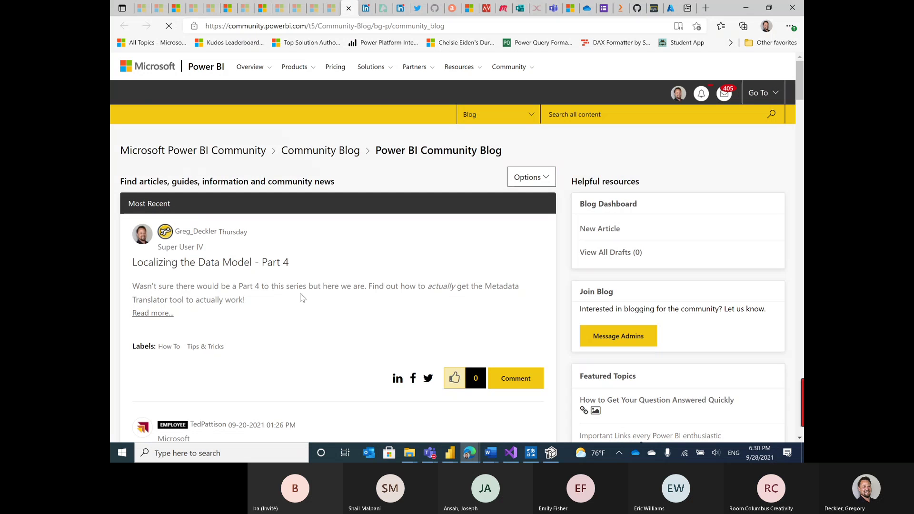
click(255, 264)
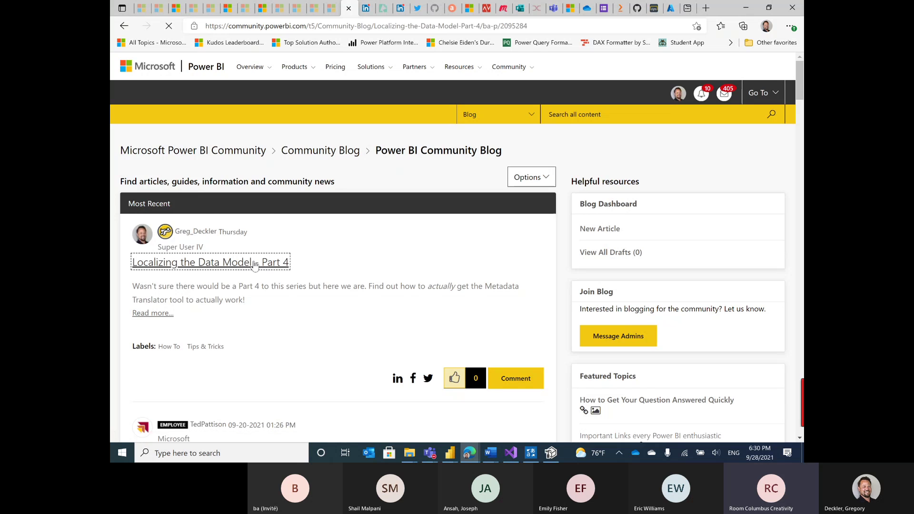
- Skim the Part 4 article's steps for provisioning the Azure Translator service and configuring Metadata Translator
scroll(421, 253, down, 3)
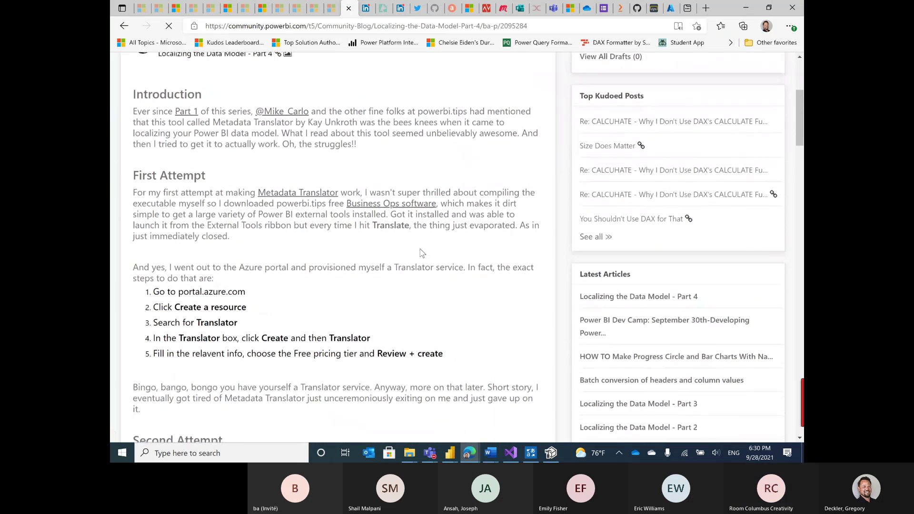
scroll(421, 252, down, 12)
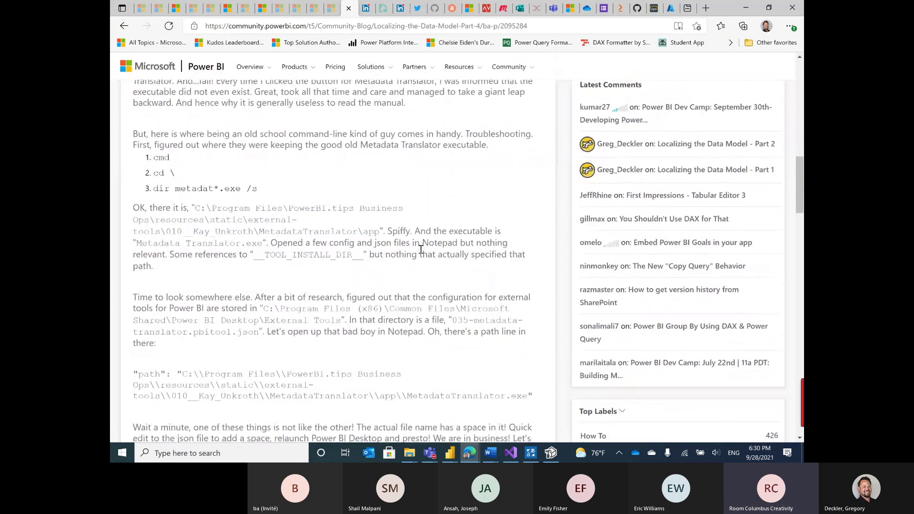
scroll(421, 249, down, 15)
scroll(422, 248, up, 5)
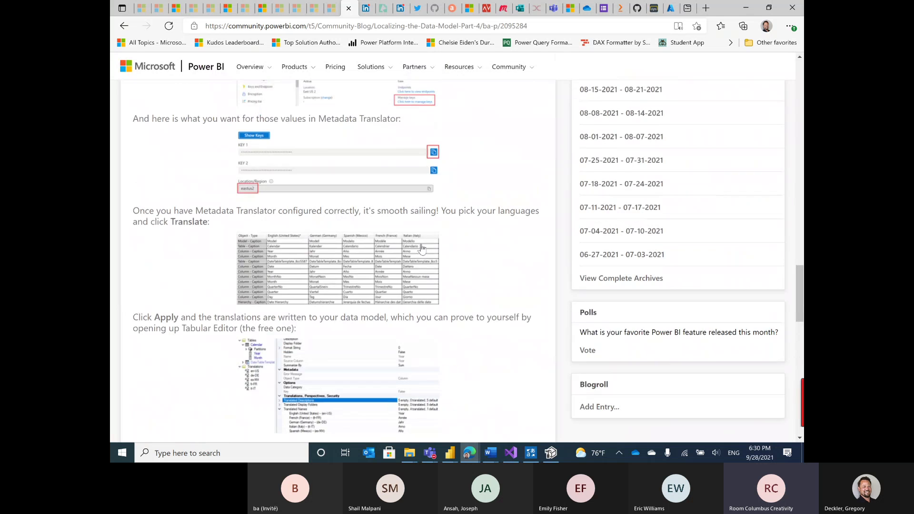
scroll(421, 248, up, 4)
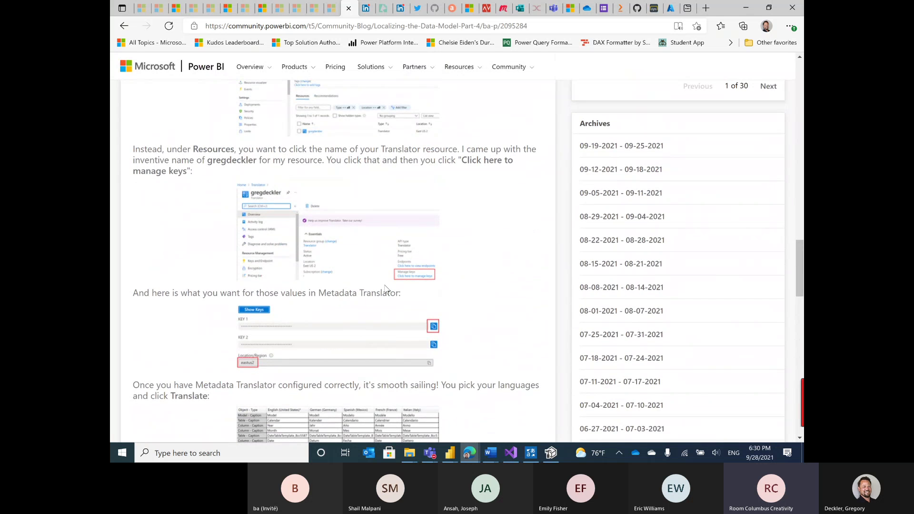
scroll(385, 289, up, 12)
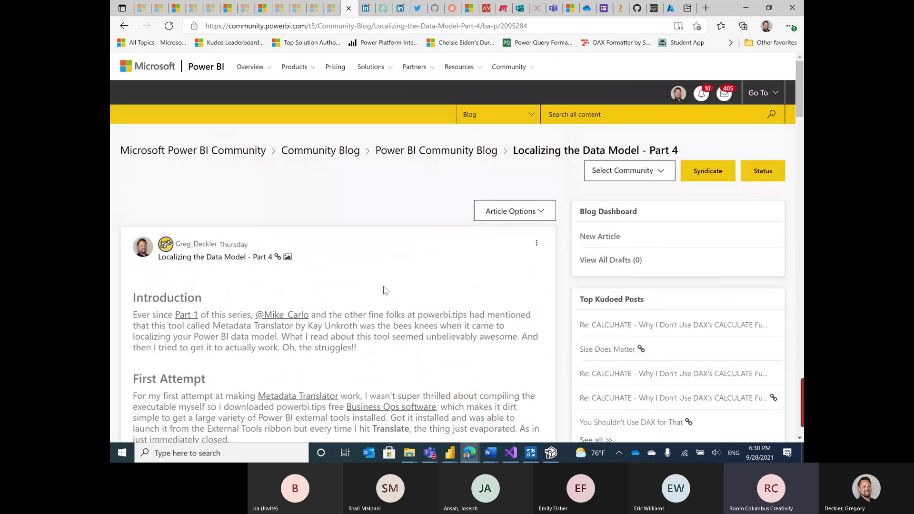
scroll(398, 325, down, 6)
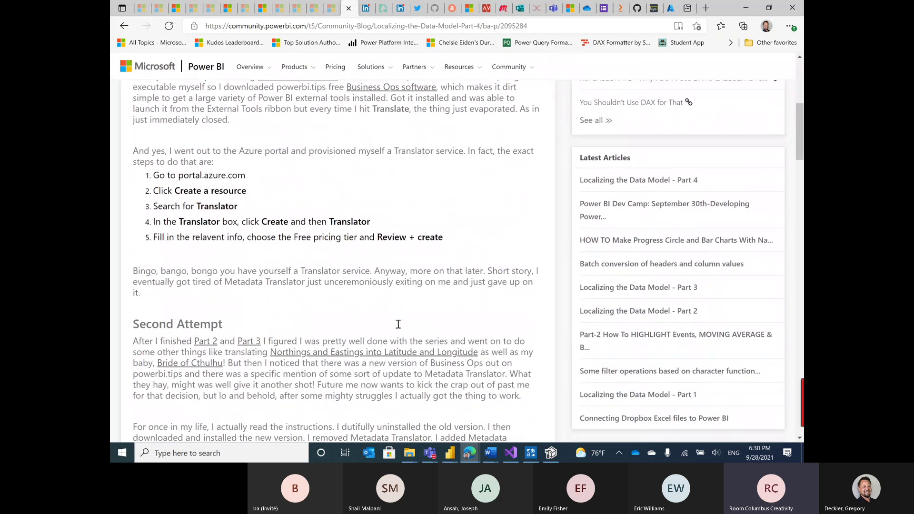
- Open the linked Part 3 article and examine its "The Easy Way" section on translating a report to German with the browser
click(249, 338)
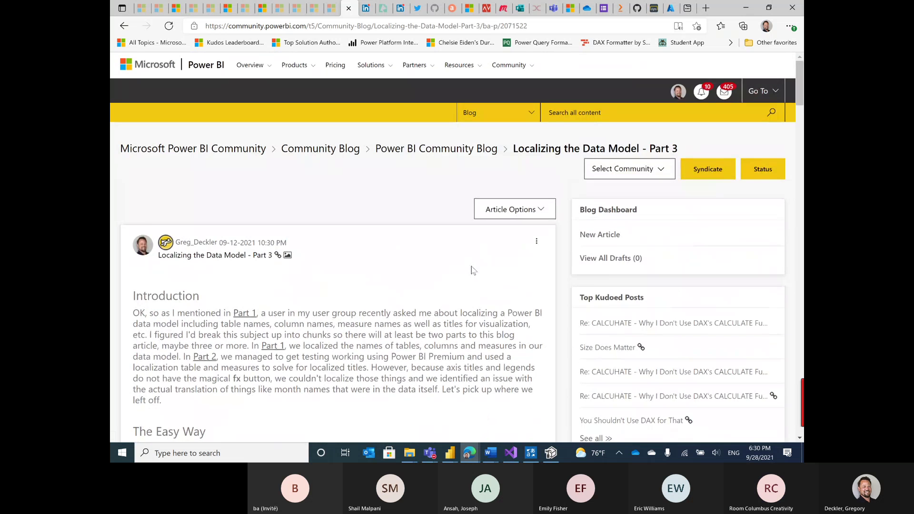
scroll(473, 271, down, 6)
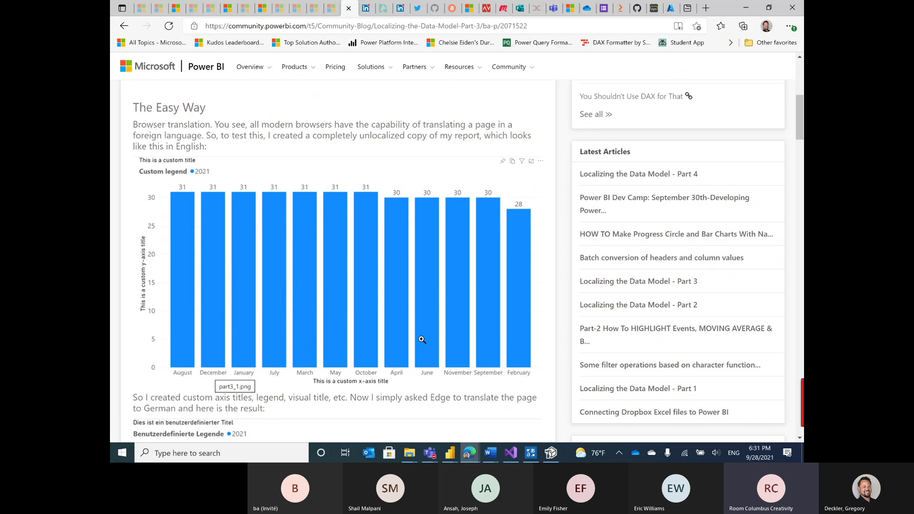
scroll(428, 338, down, 6)
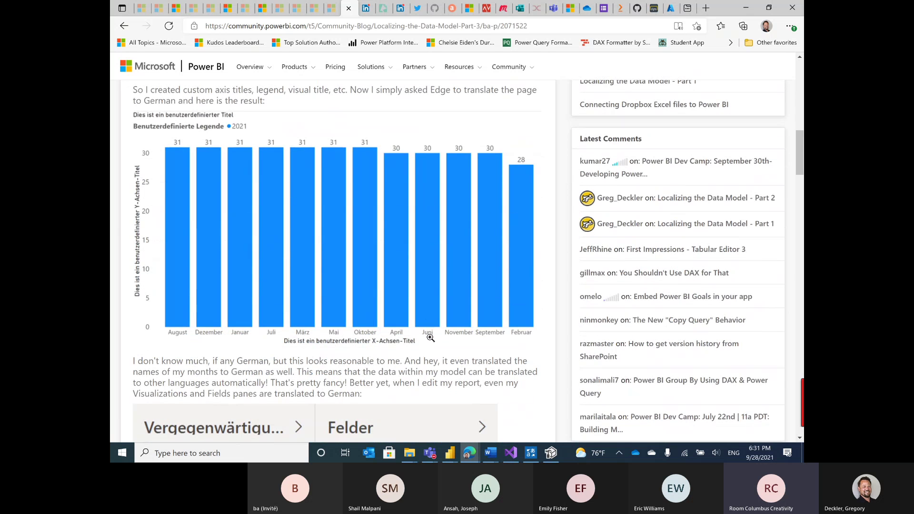
scroll(430, 338, down, 2)
scroll(428, 343, up, 2)
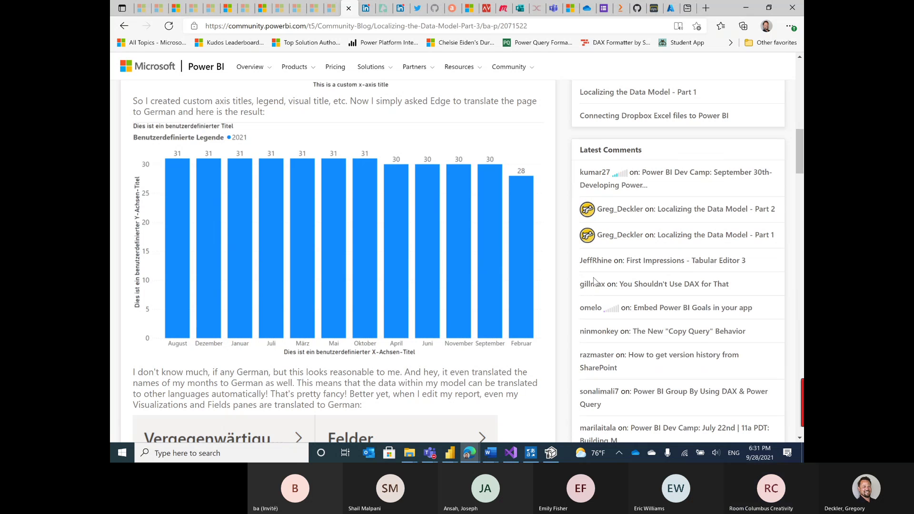
scroll(593, 280, down, 11)
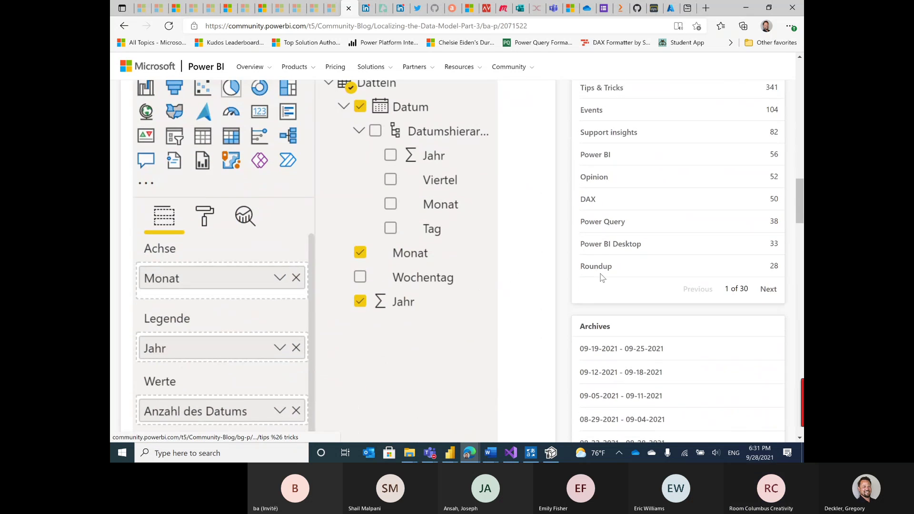
scroll(599, 275, up, 3)
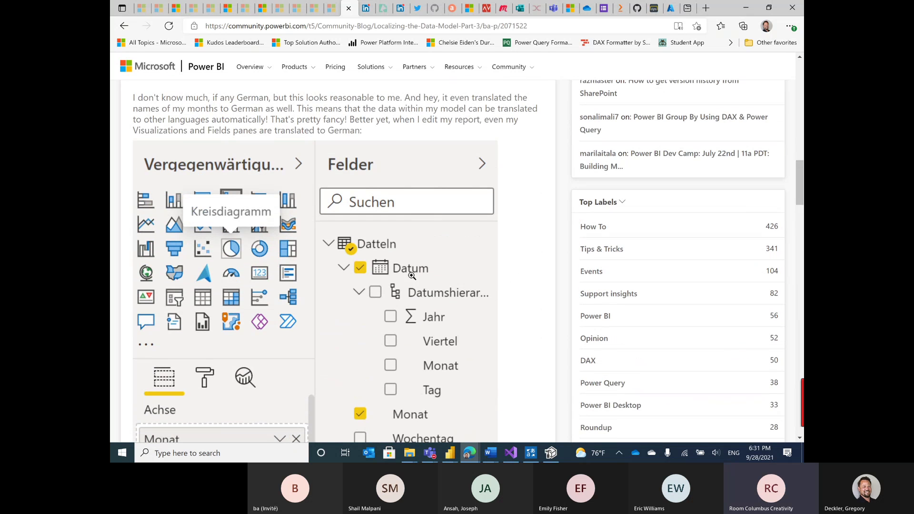
scroll(471, 332, down, 2)
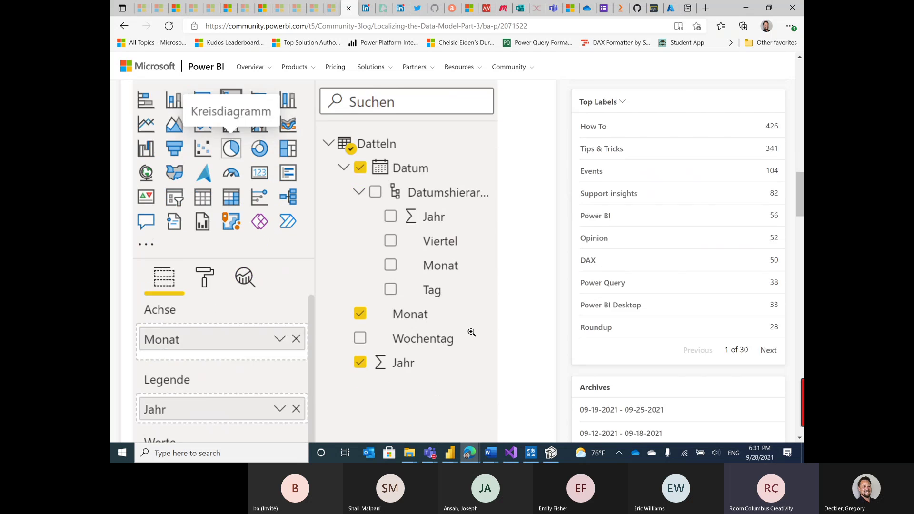
scroll(471, 332, down, 1)
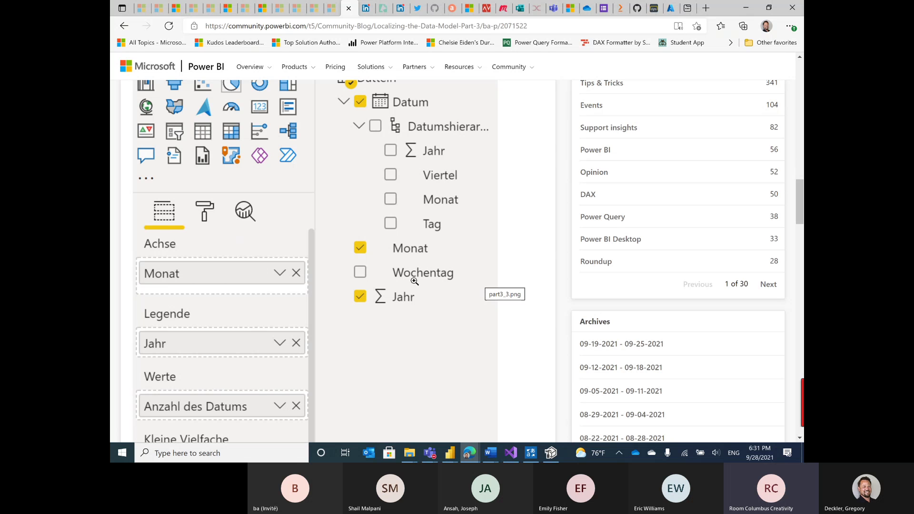
- Review the Part 3 article's "The Hard Way" section, including the Facts and Dates2 table code, and its conclusion
scroll(433, 301, down, 10)
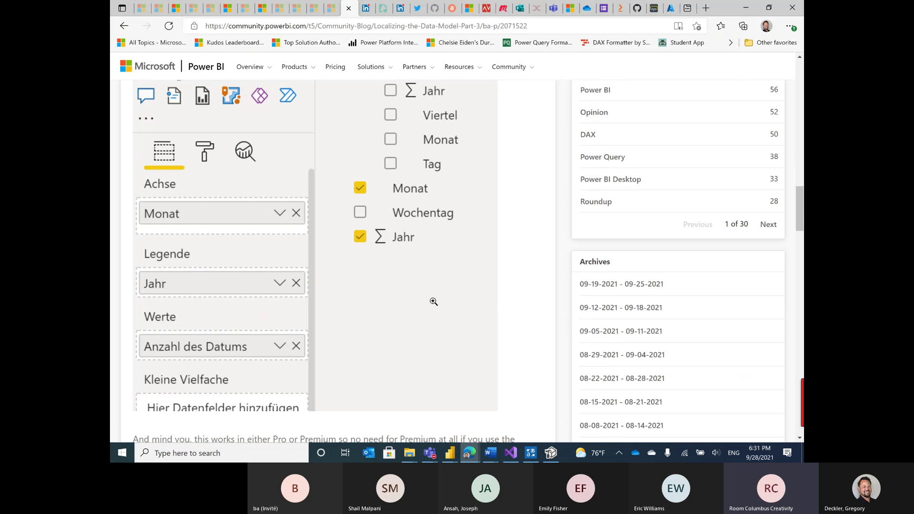
scroll(433, 301, down, 5)
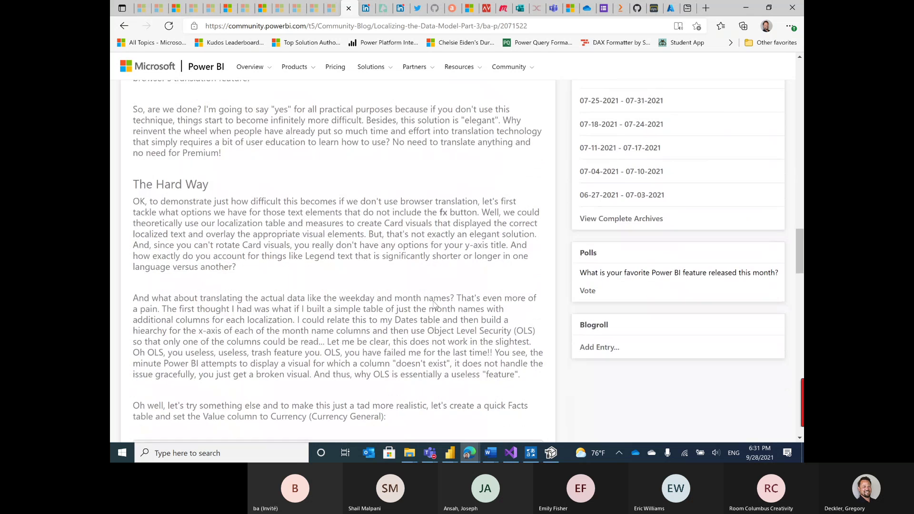
scroll(364, 266, down, 2)
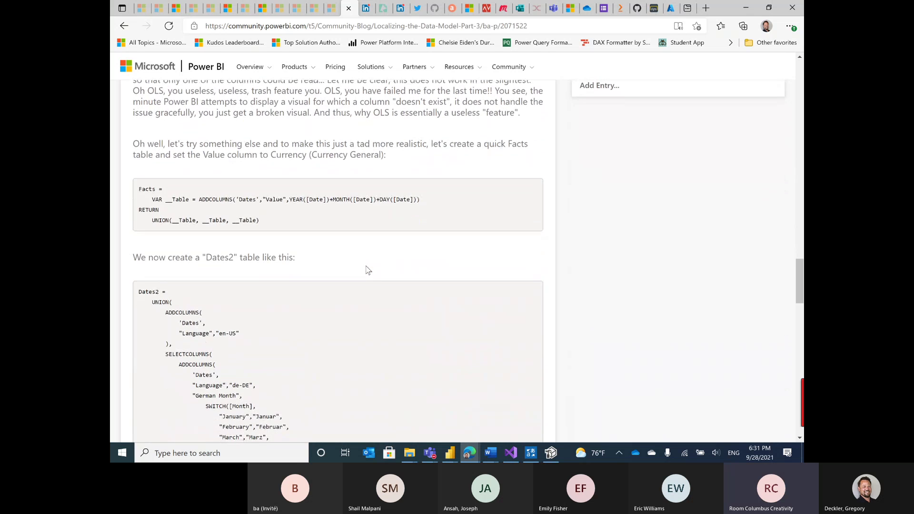
scroll(414, 255, down, 4)
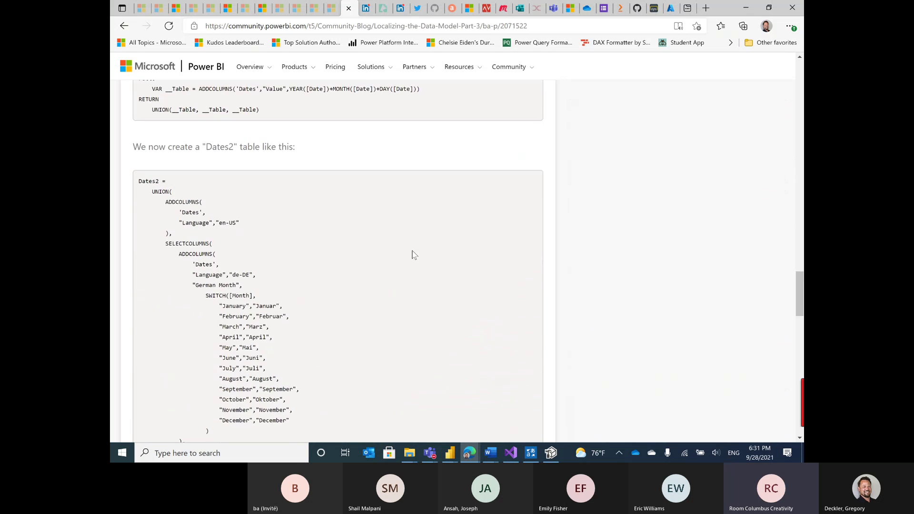
scroll(428, 256, down, 9)
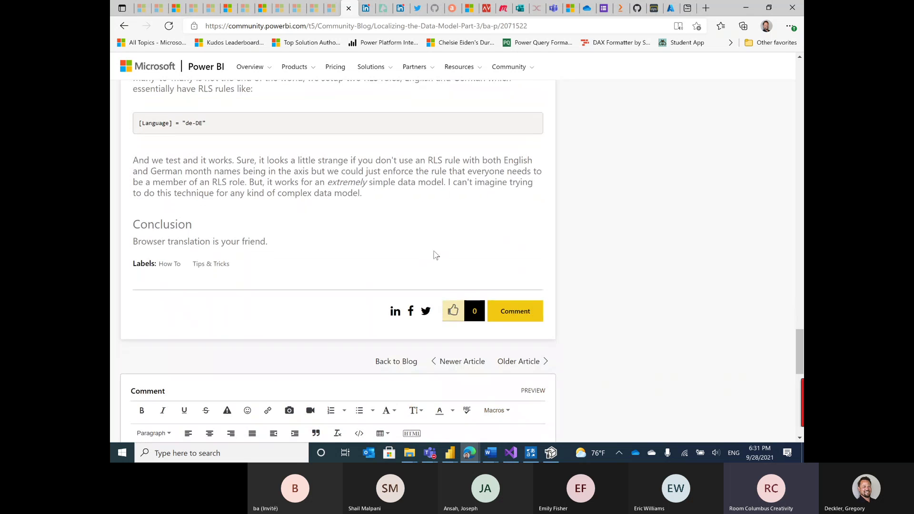
scroll(434, 257, up, 2)
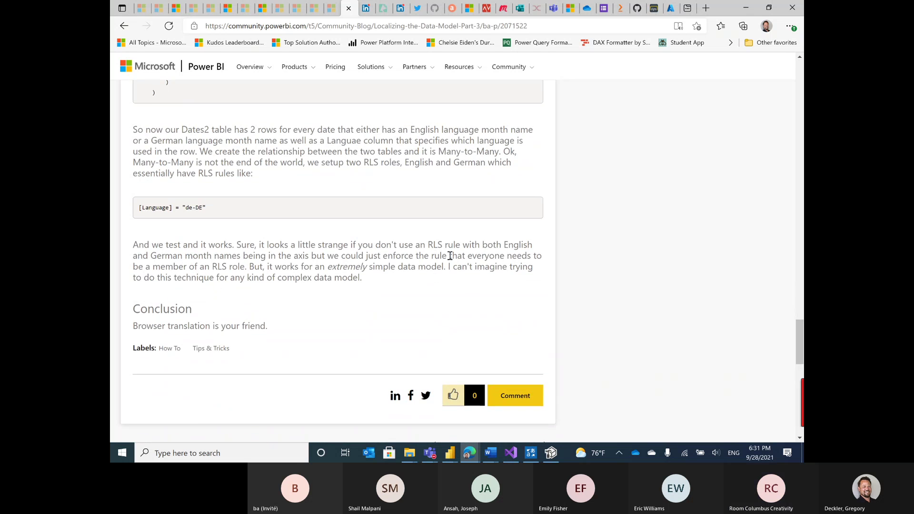
scroll(445, 259, up, 20)
scroll(450, 259, down, 2)
scroll(451, 259, down, 2)
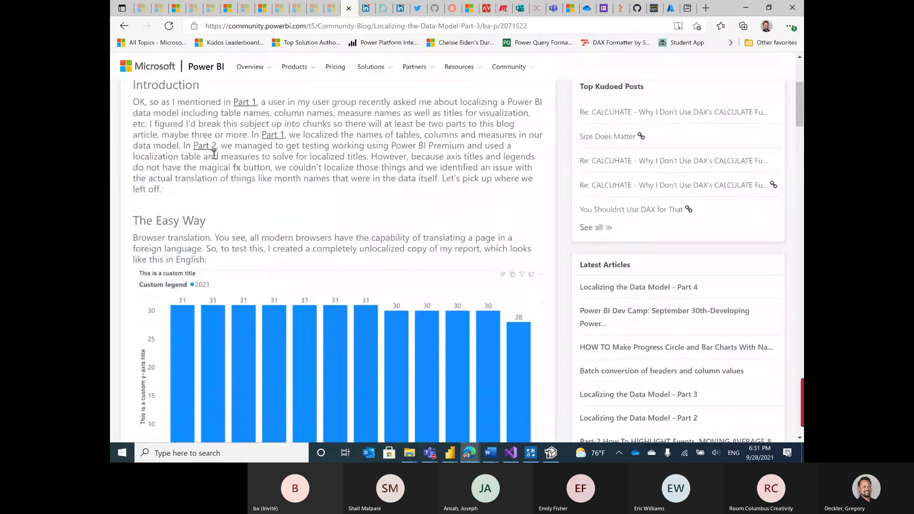
- Open the linked Part 2 article and skim its "Hooray! It Works!" section and the English and German versions of the visual
click(205, 146)
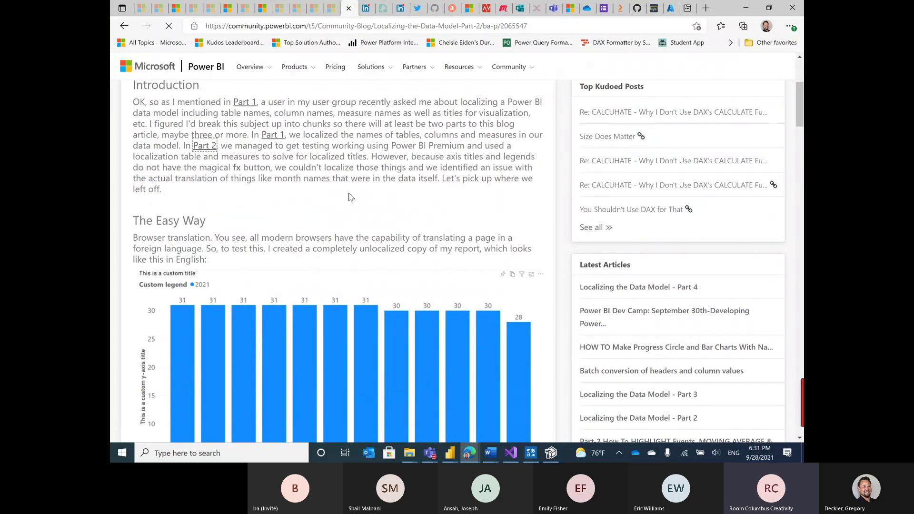
scroll(415, 206, down, 2)
scroll(416, 207, down, 14)
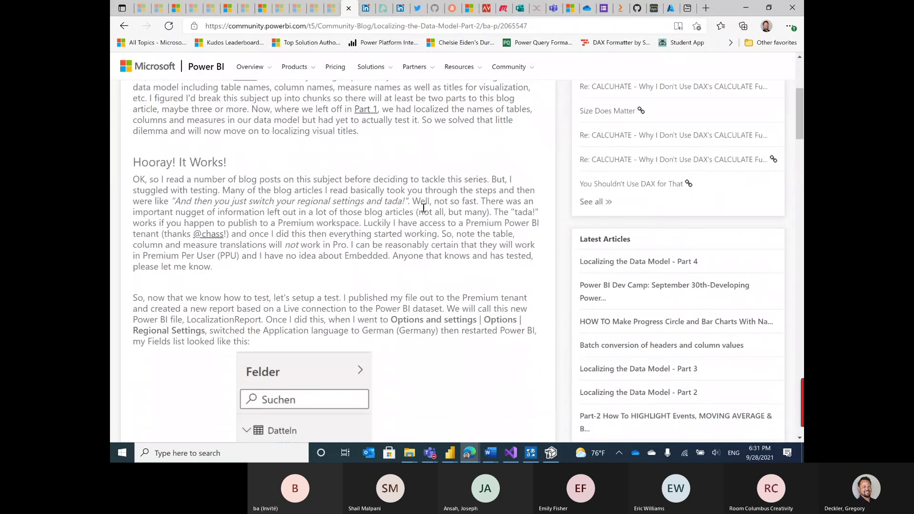
scroll(440, 213, down, 1)
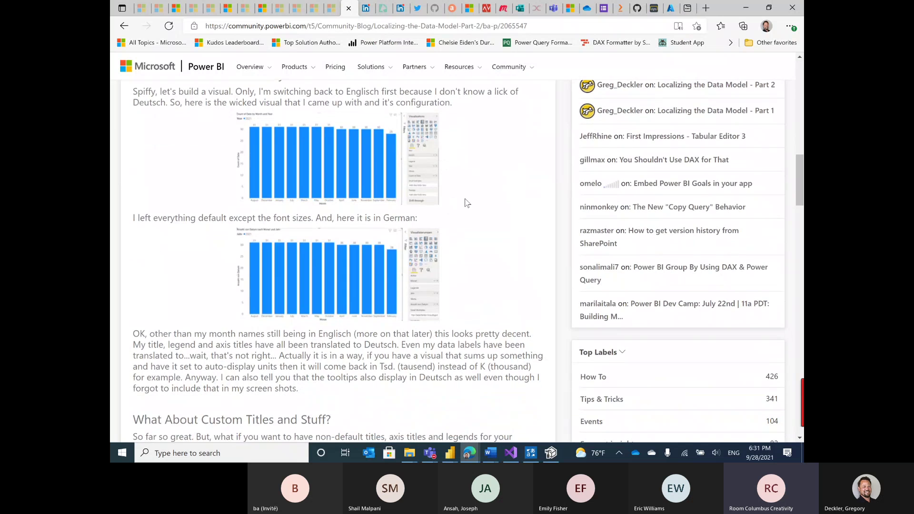
scroll(475, 209, up, 2)
scroll(483, 209, down, 12)
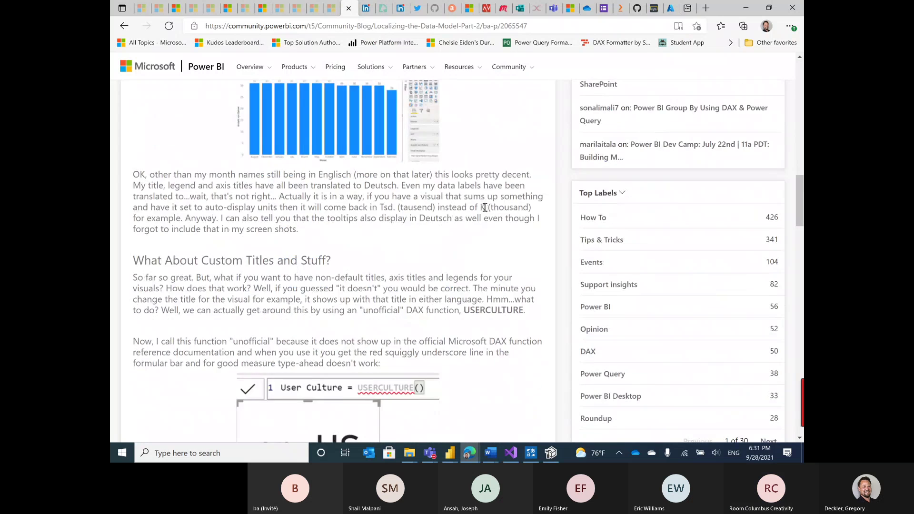
scroll(490, 212, up, 5)
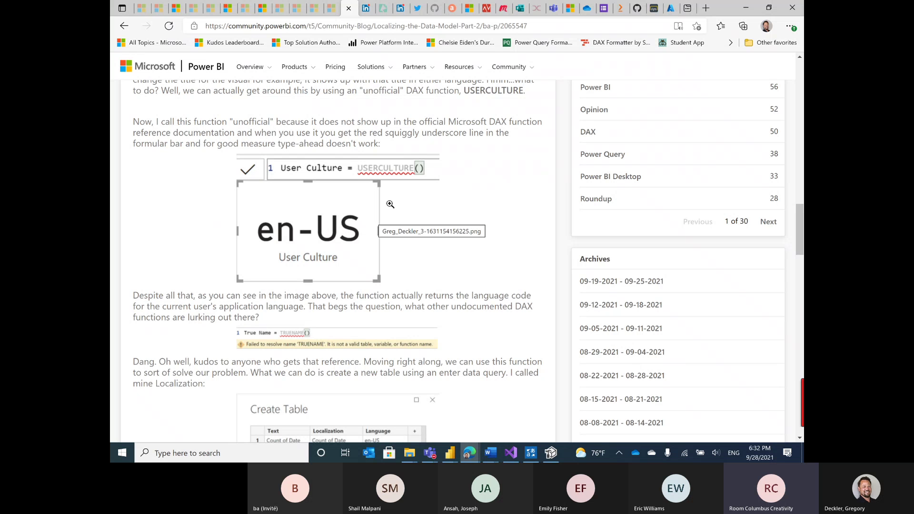
- Review the article's USERCULTURE function and Localization table under "What About Custom Titles and Stuff?", and check the available Windows keyboard languages
scroll(428, 257, down, 1)
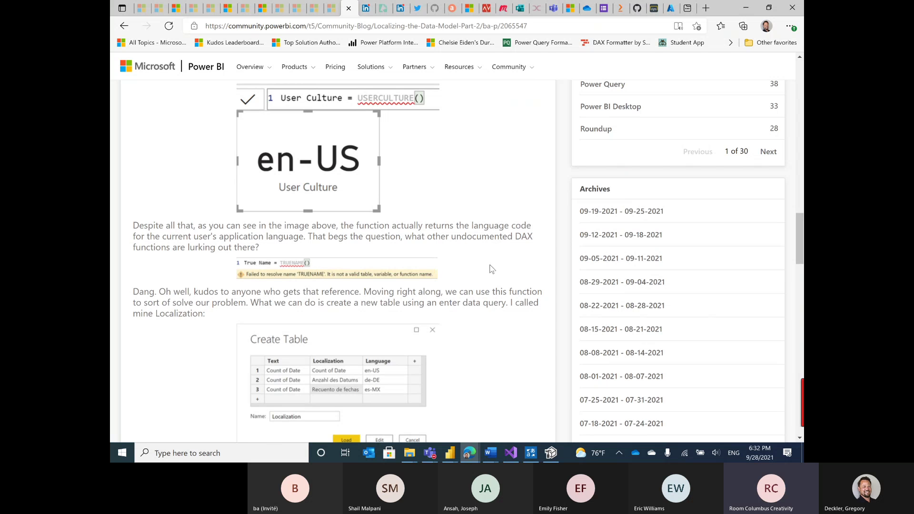
scroll(491, 269, up, 2)
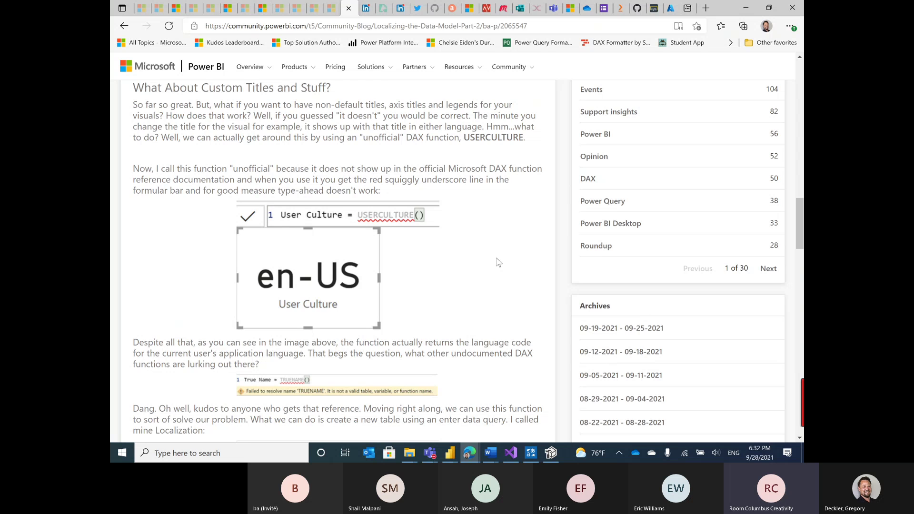
scroll(493, 265, up, 1)
scroll(496, 263, down, 2)
scroll(496, 263, down, 3)
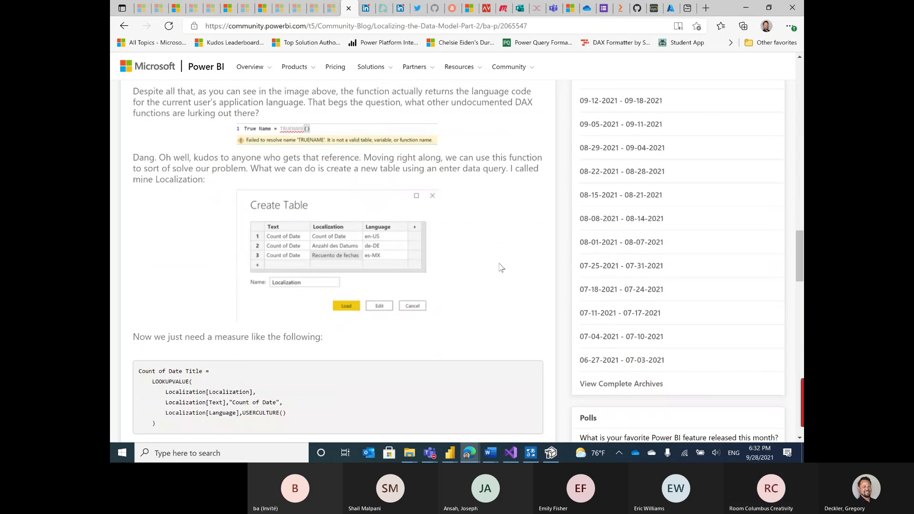
scroll(497, 261, up, 1)
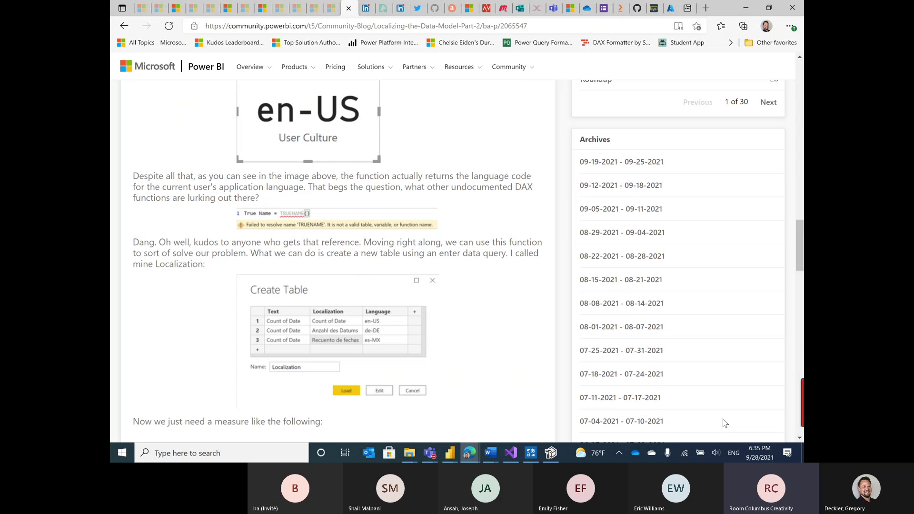
click(735, 452)
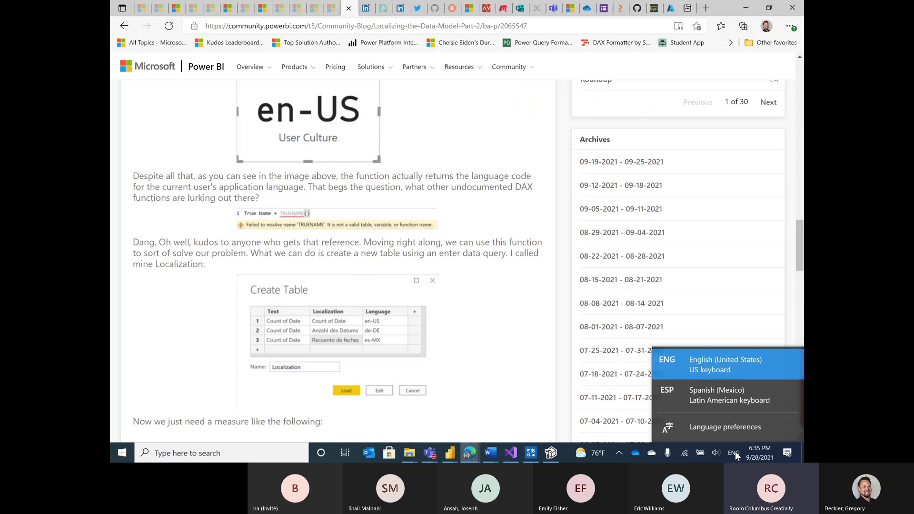
click(734, 451)
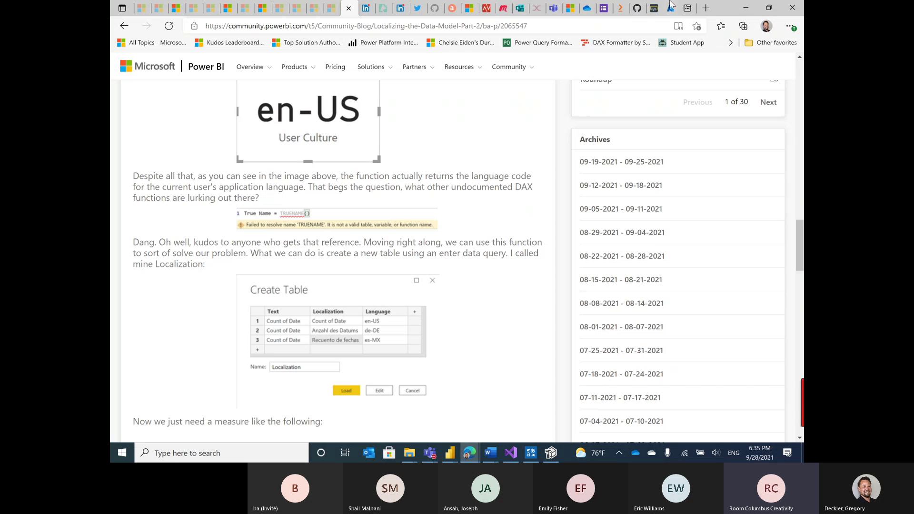
- Switch to the open Tabular Editor window and close it
key(alt+Tab)
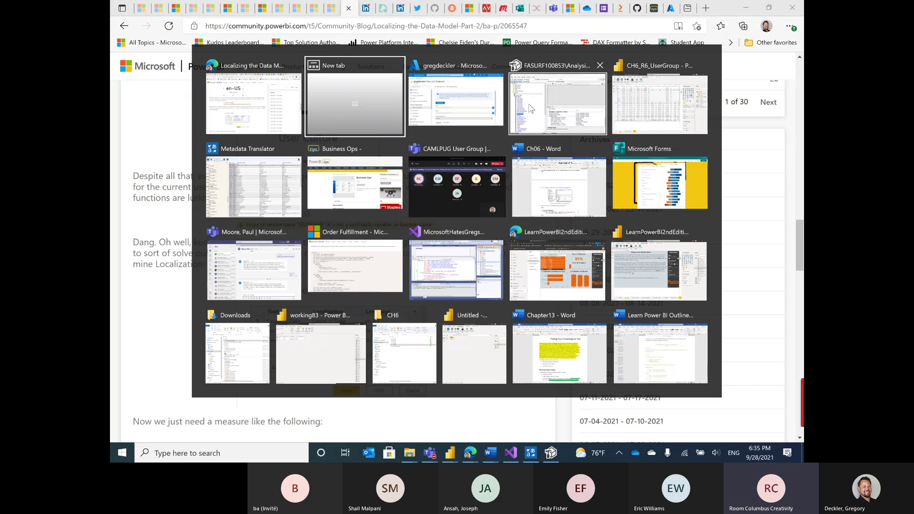
key(alt+Tab)
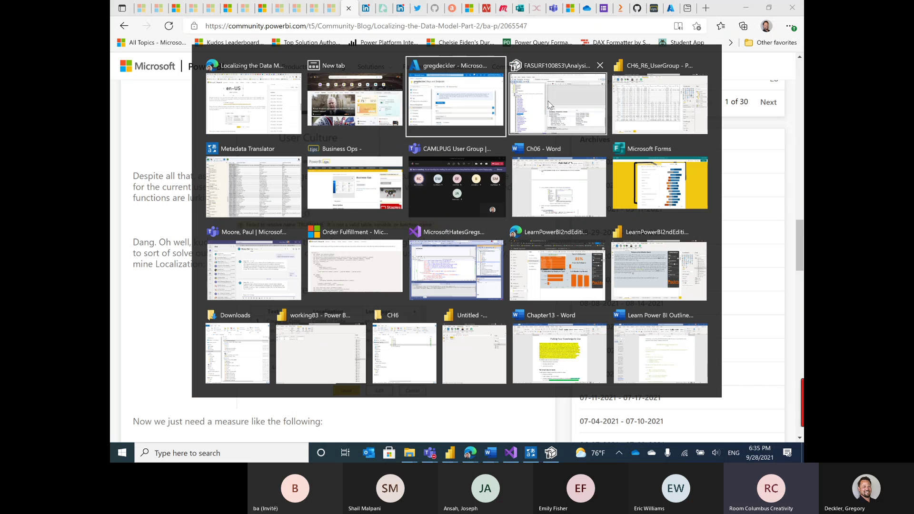
click(571, 102)
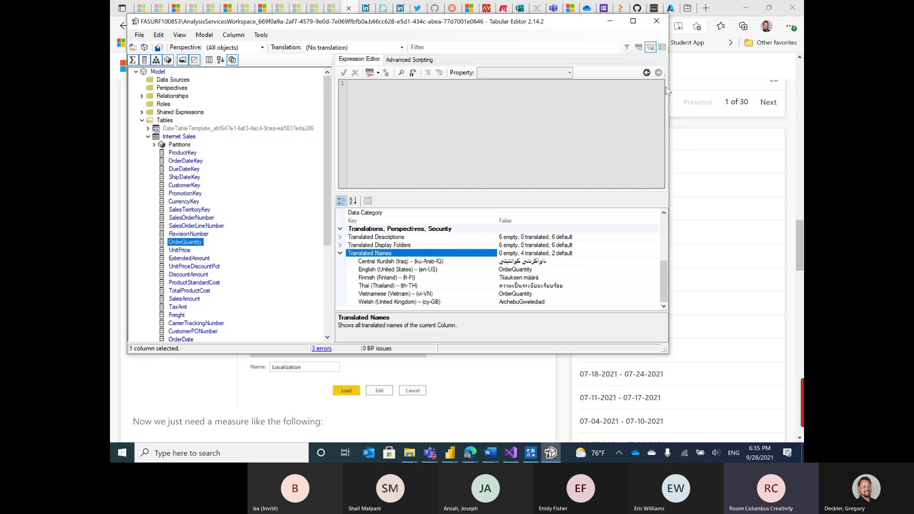
click(653, 28)
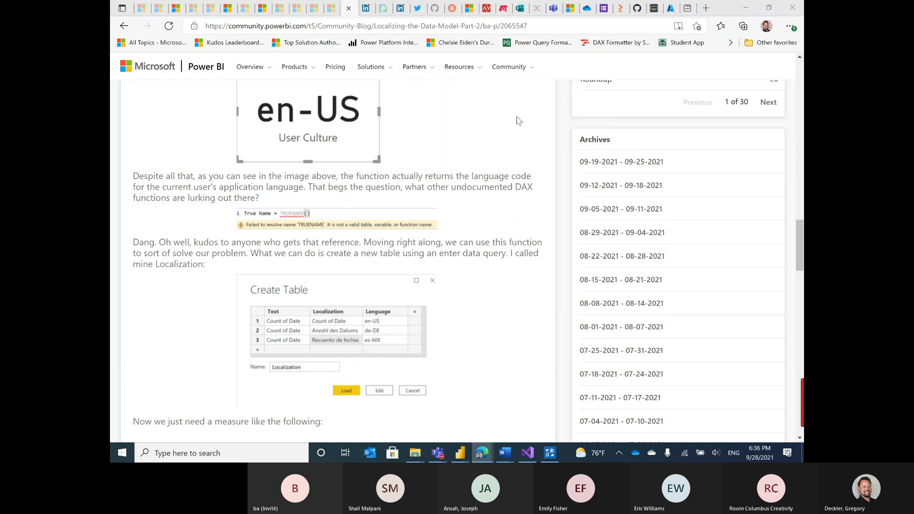
- Switch to the Metadata Translator window and close it
key(alt+Tab)
key(alt+Tab)
key(alt+Tab)
key(alt+Tab)
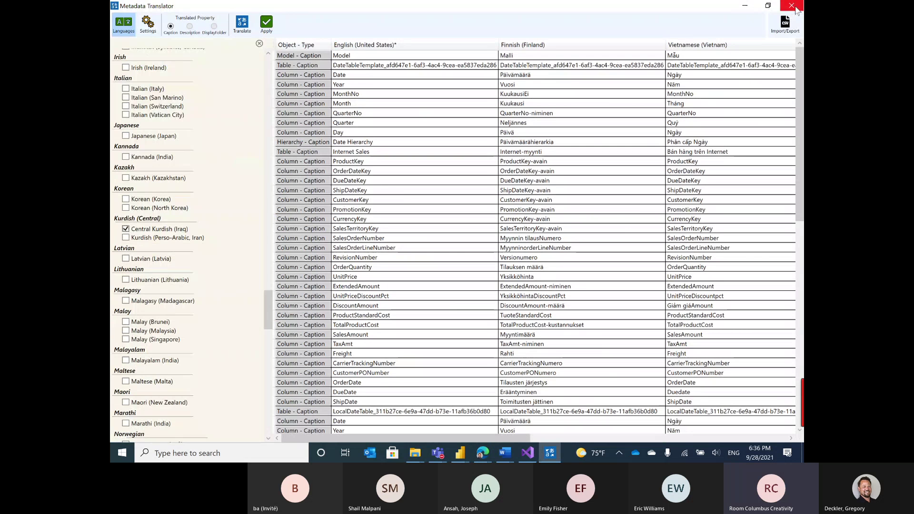
click(791, 6)
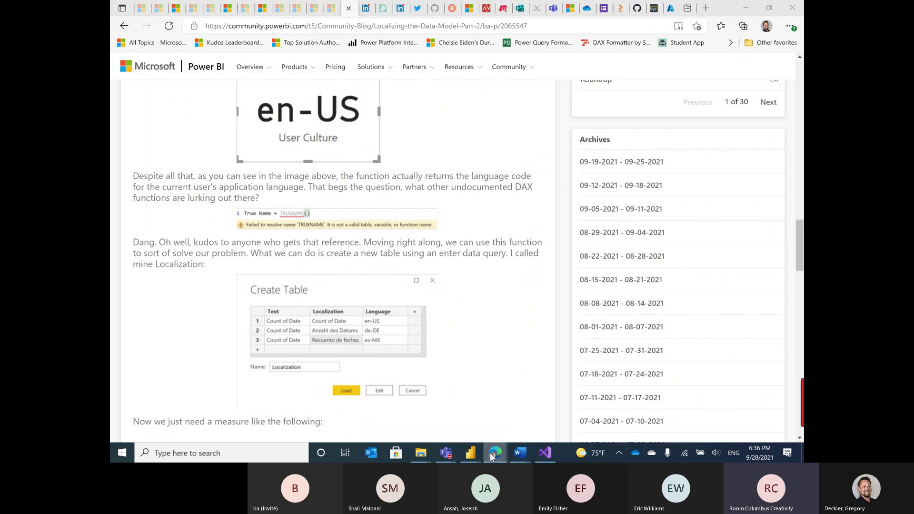
- Look at the published LearnPowerBI2ndEdition report in the Edge InPrivate window, and switch to the LearnPowerBI2ndEdition file in Power BI Desktop
mouse_move(491, 453)
click(545, 361)
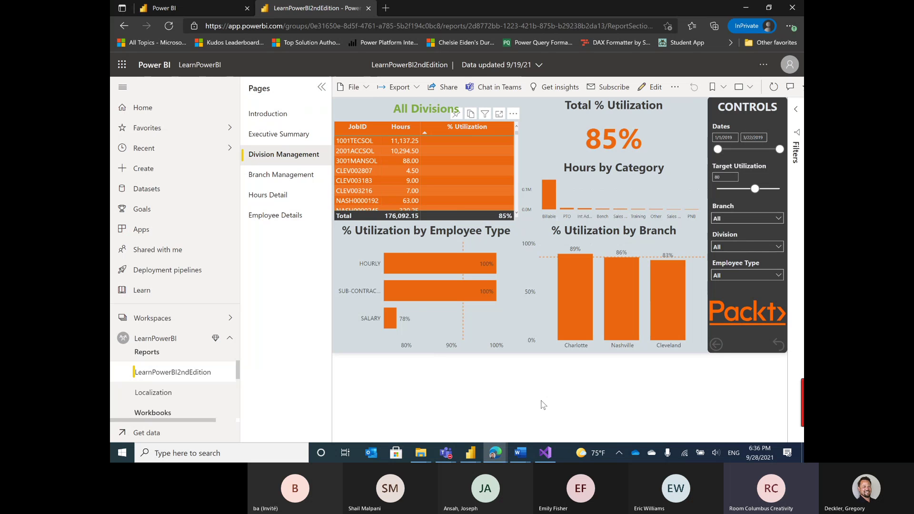
key(alt+Tab)
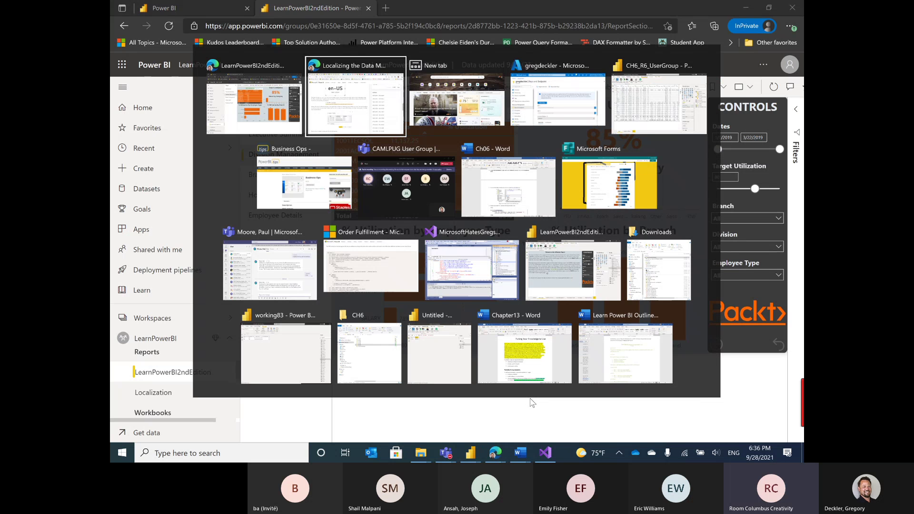
key(alt+Tab)
key(alt+Tab)
key(alt+Tab)
key(alt+Tab)
key(alt+Tab)
key(alt+Tab)
key(alt+Tab)
key(alt+Tab)
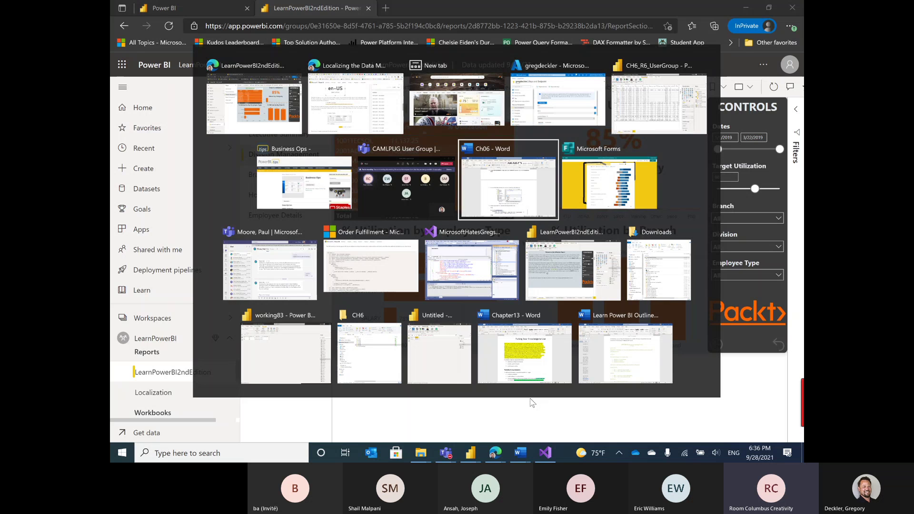
key(alt+Tab)
key(alt+Tab)
key(alt+Tab)
key(alt+Tab)
key(alt+Tab)
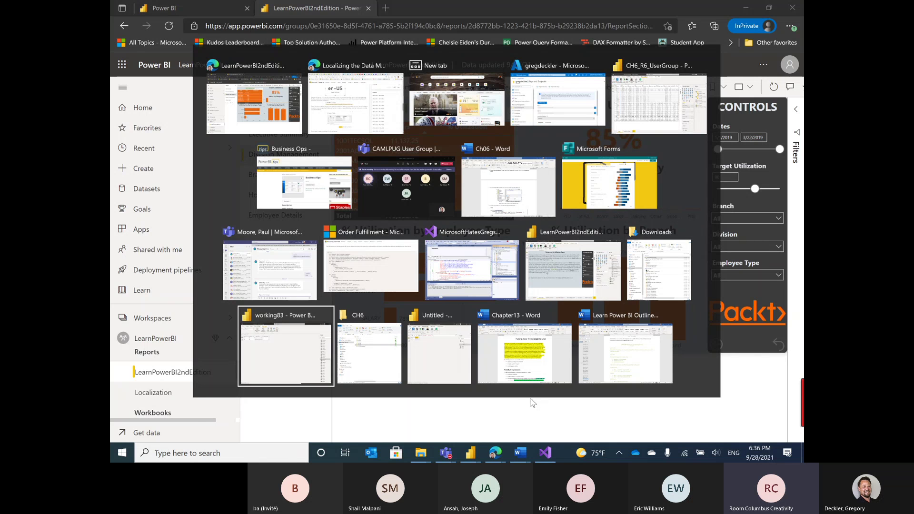
key(shift+alt+Tab)
key(shift+alt+Tab)
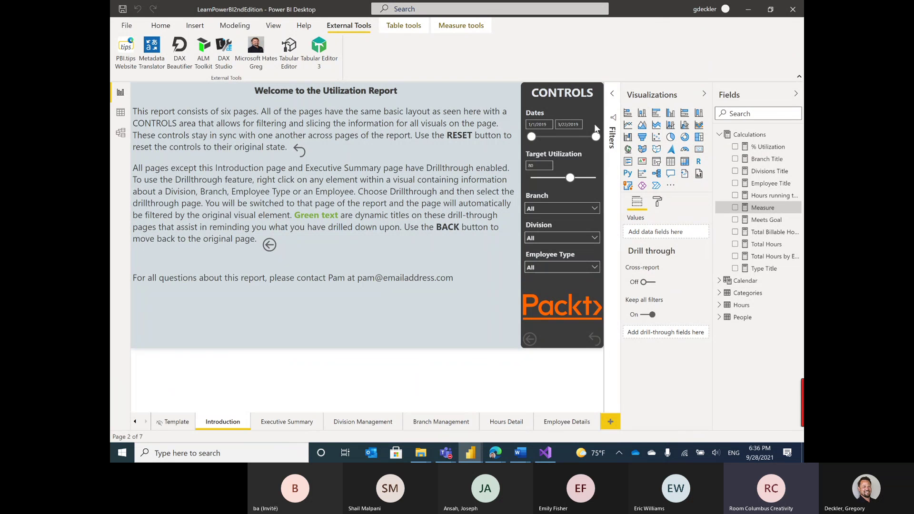
- Launch ALM Toolkit from the report and examine the target dataset's workspace address, powerbi://api.powerbi.com/v1.0/myorg/LearnPowerBI, in the Connections dialog
mouse_move(588, 119)
click(203, 46)
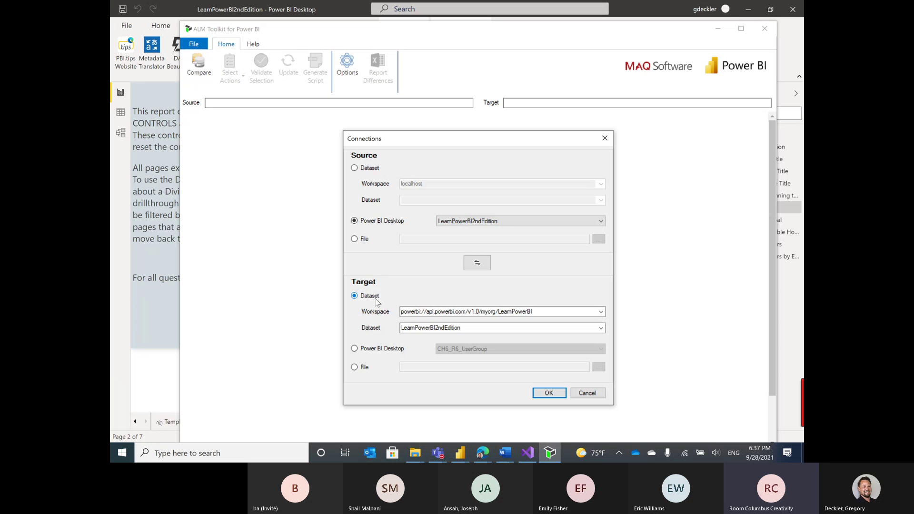
click(412, 312)
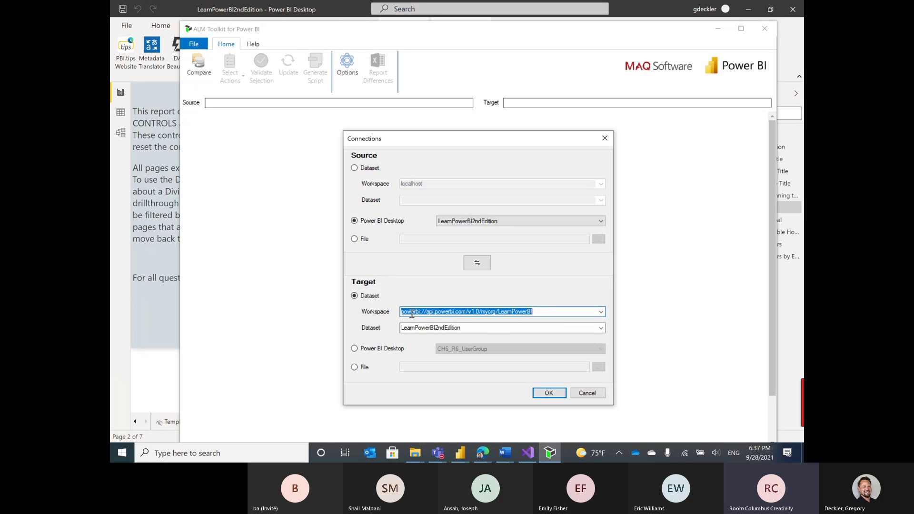
click(520, 312)
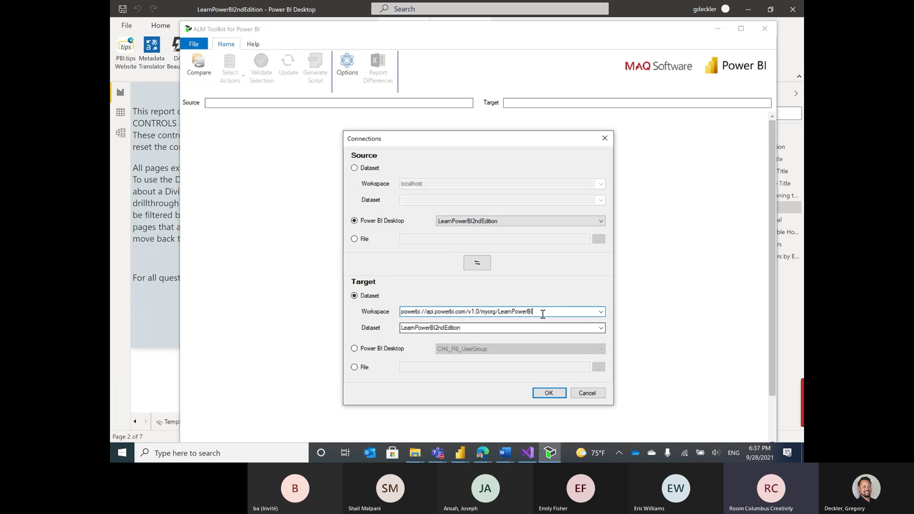
drag(404, 313, 536, 313)
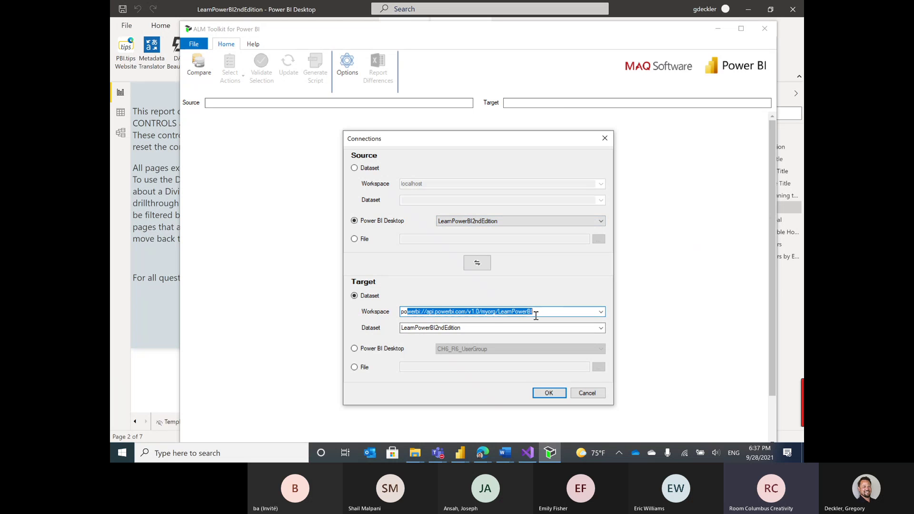
click(538, 312)
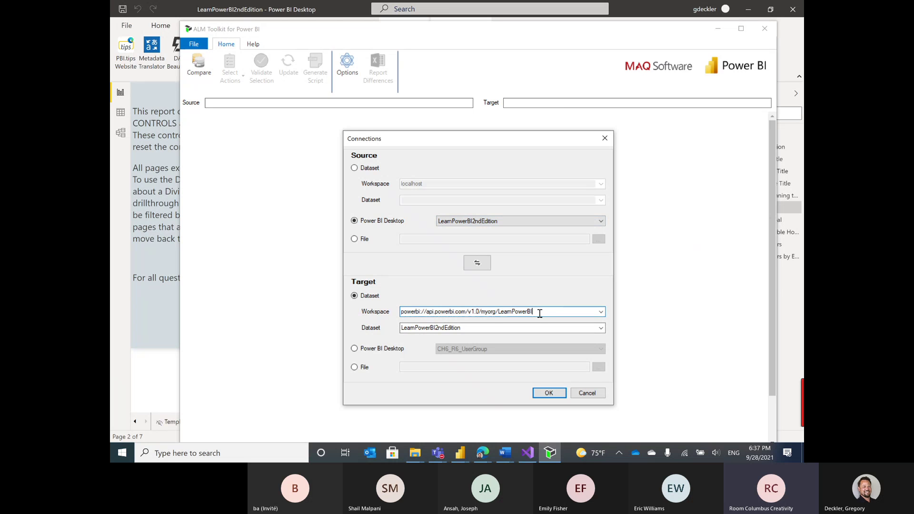
- Access the target LearnPowerBI2ndEdition dataset by signing in with the powerbimvps work account and its password
click(476, 330)
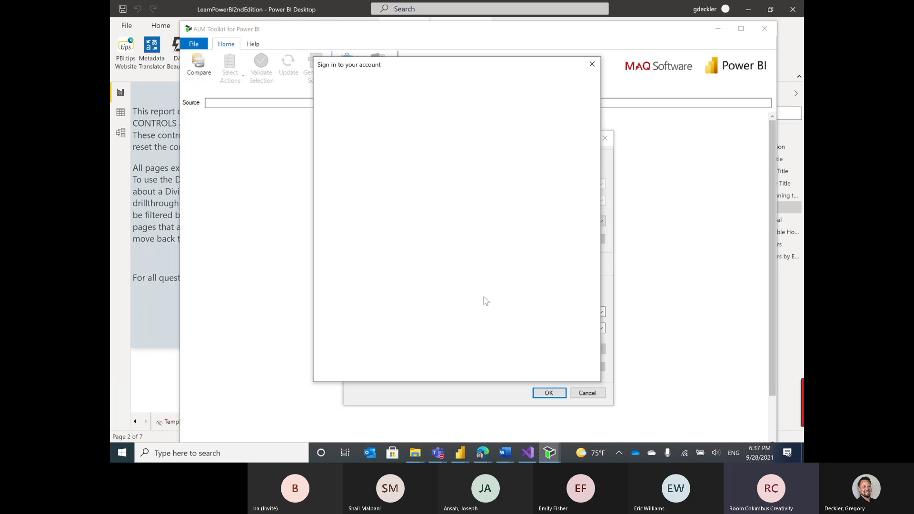
click(449, 186)
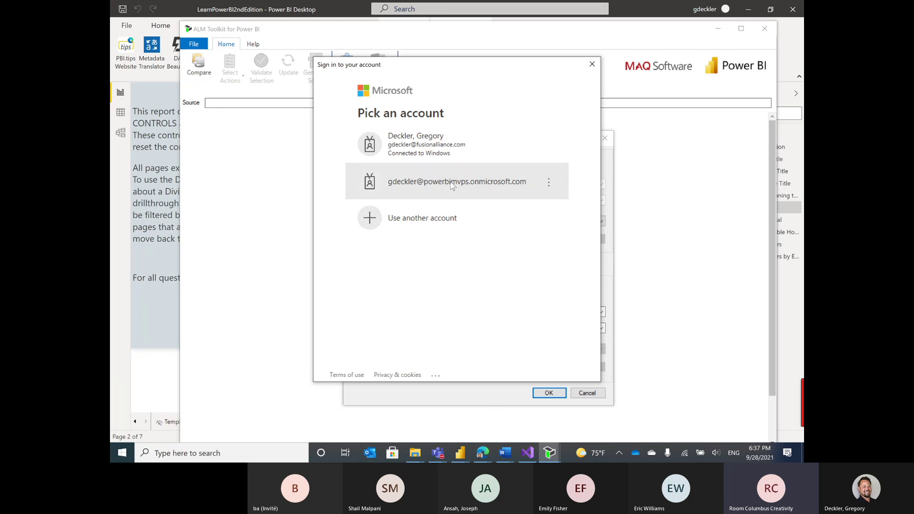
text(*)
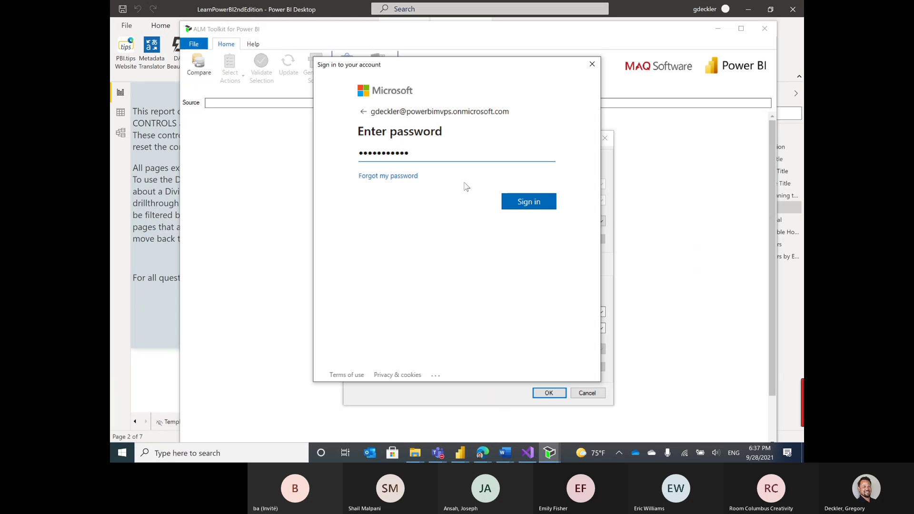
click(530, 202)
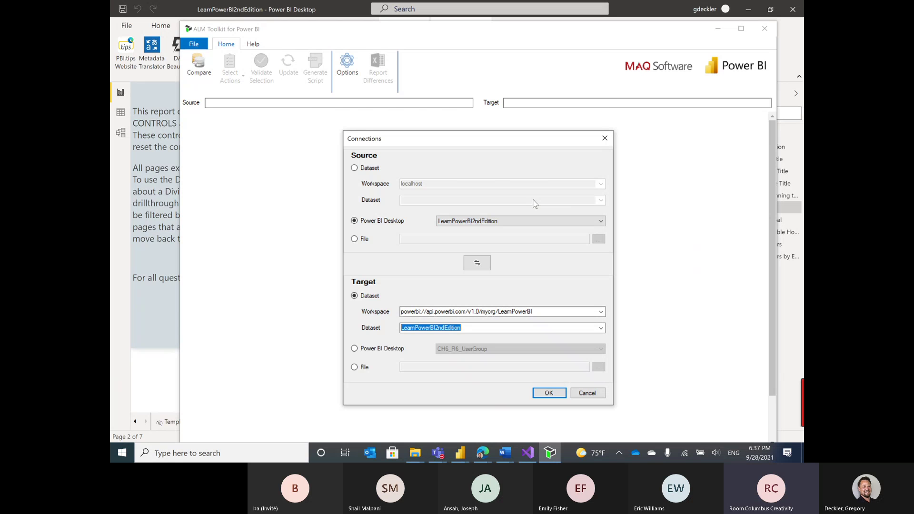
- Compare the LearnPowerBI2ndEdition Power BI Desktop model with the dataset of the same name in the LearnPowerBI workspace
click(549, 393)
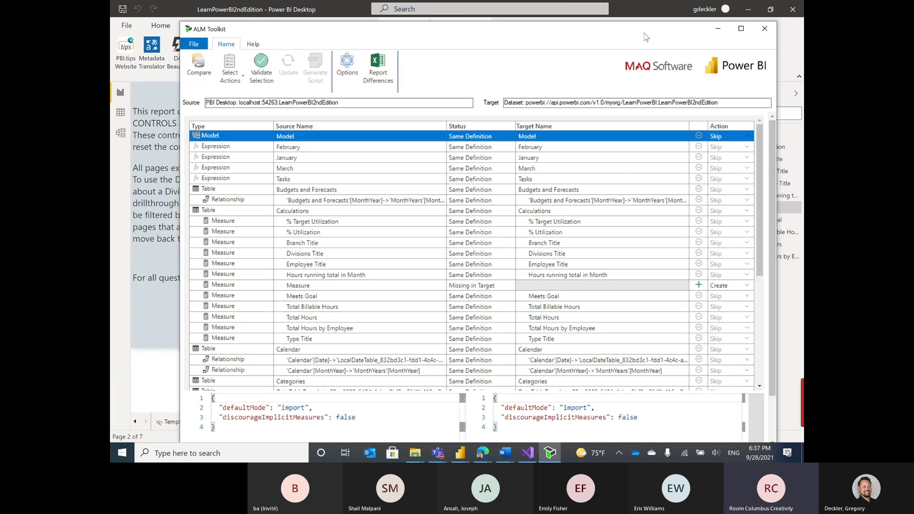
double_click(644, 35)
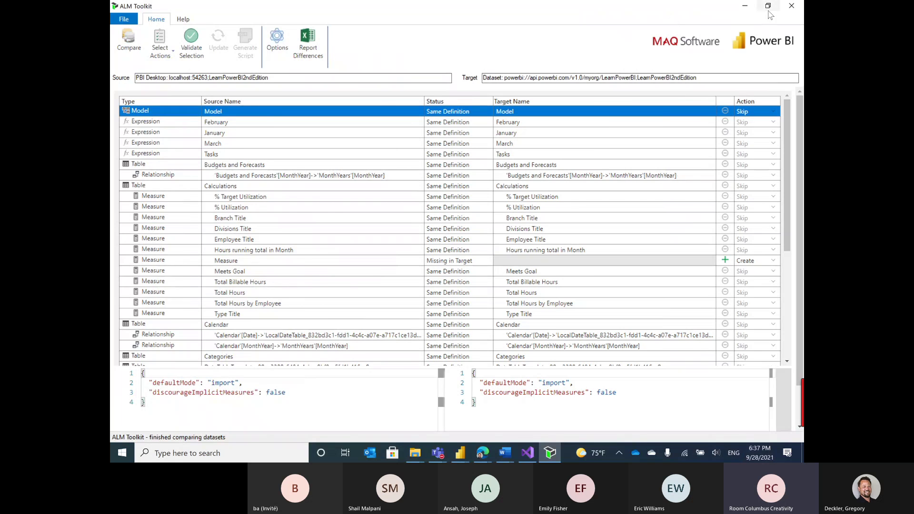
click(767, 6)
- Return to the Power BI Desktop report and show the formula of the Calculations table's measure named Measure
click(791, 56)
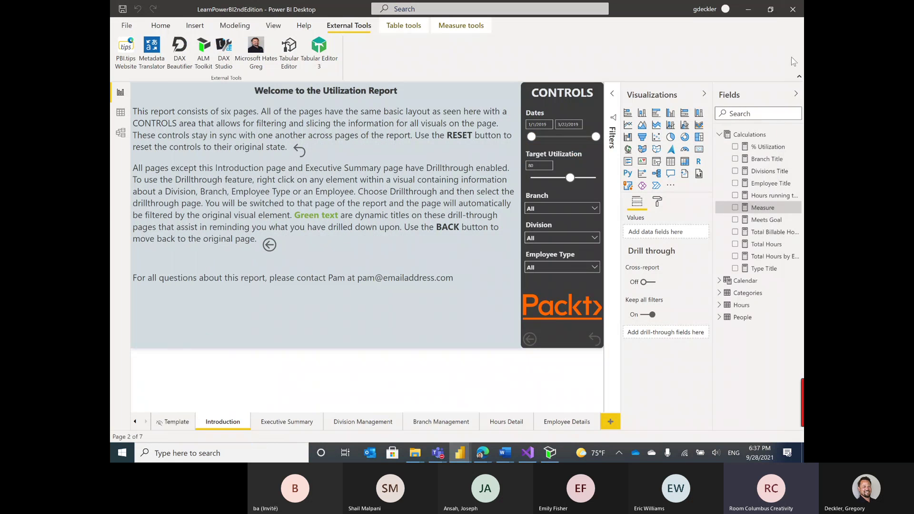
click(756, 217)
click(760, 208)
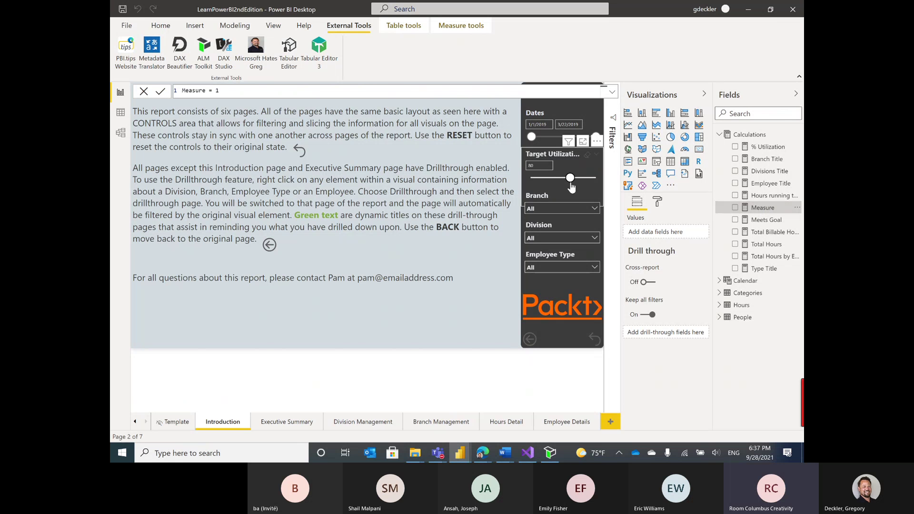
- Return to ALM Toolkit, validate the comparison's selected actions and review the Measures entry in the validation messages
key(alt+Tab)
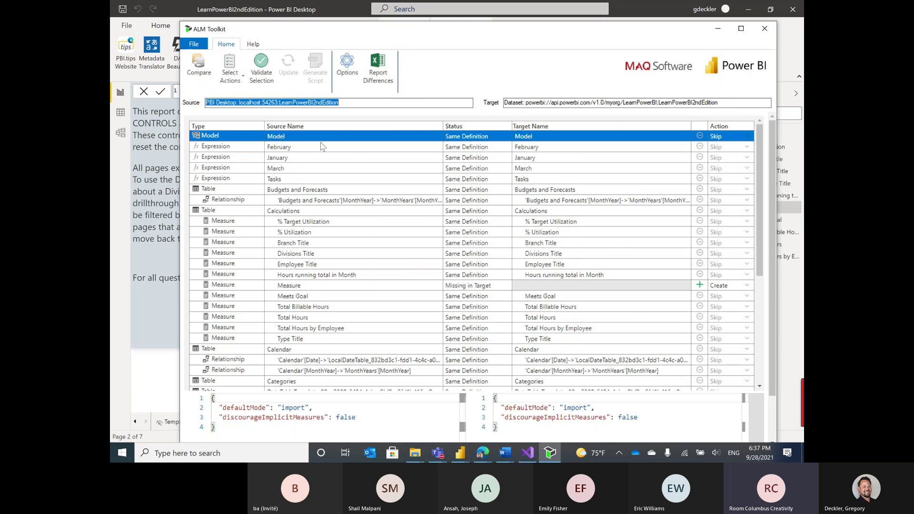
scroll(406, 169, down, 4)
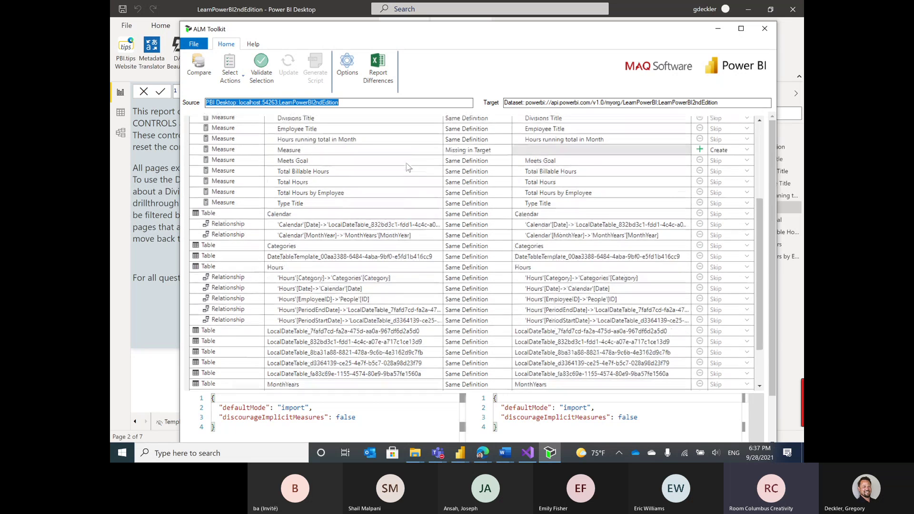
scroll(282, 213, up, 2)
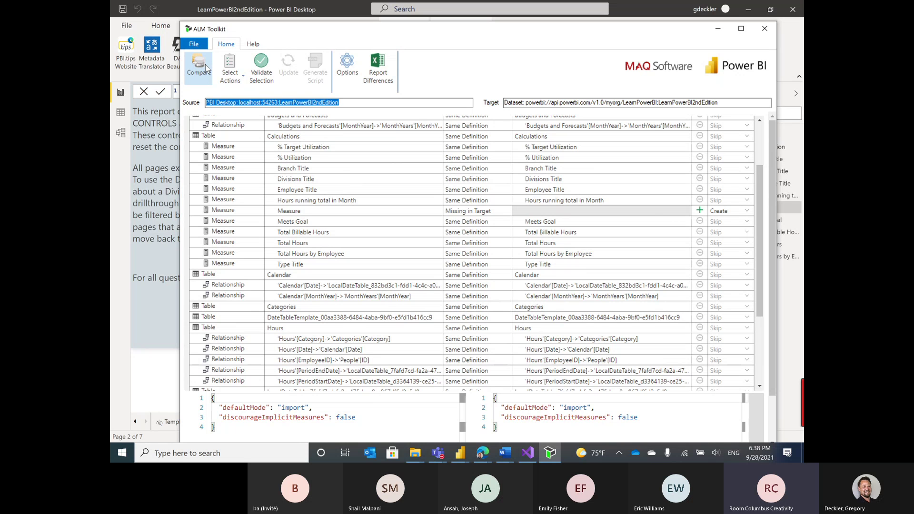
click(261, 67)
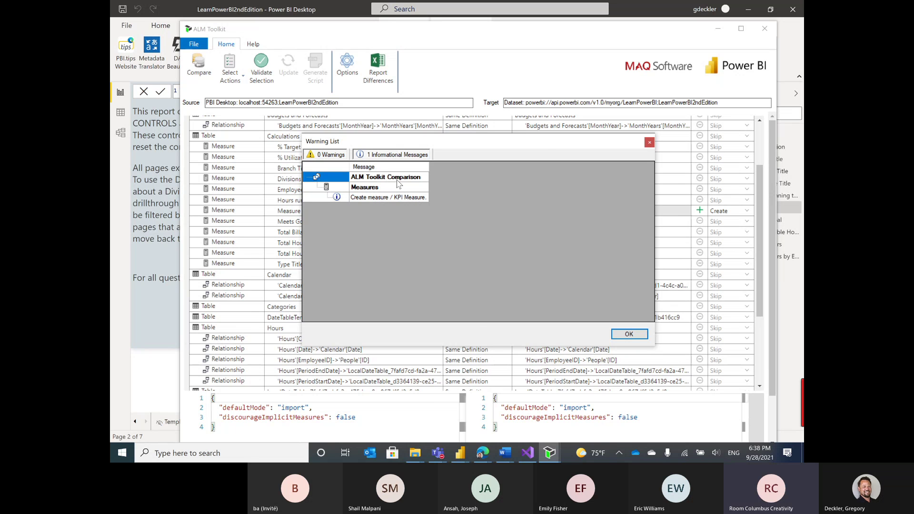
click(366, 189)
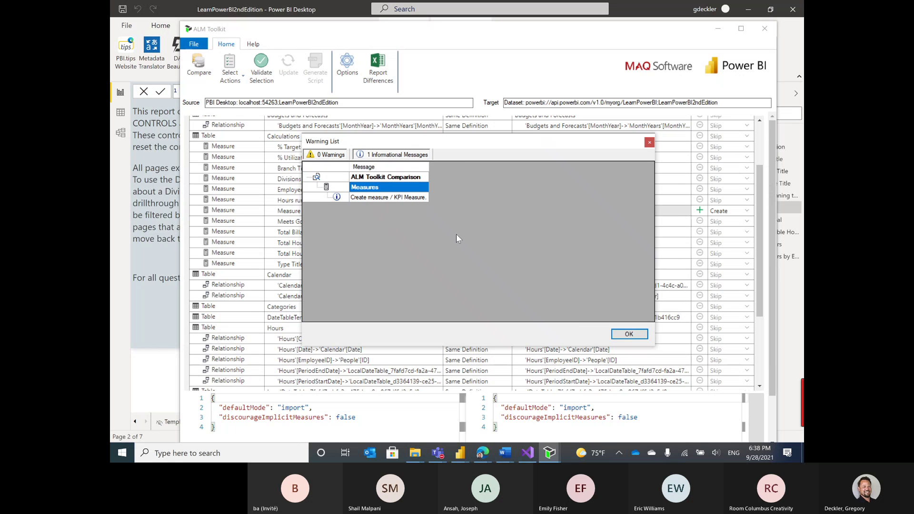
click(628, 334)
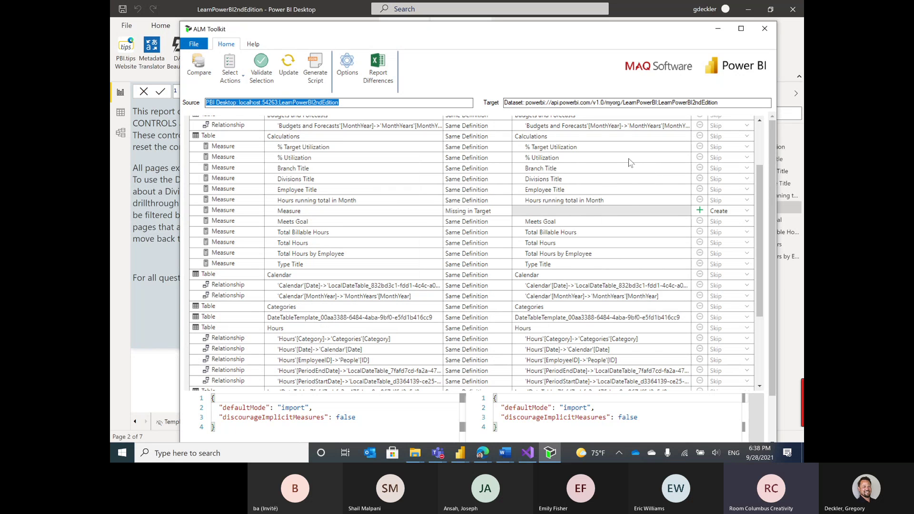
- Rerun the comparison of the LearnPowerBI2ndEdition model and dataset and set all objects missing in the target to be created
click(200, 64)
click(549, 393)
click(236, 76)
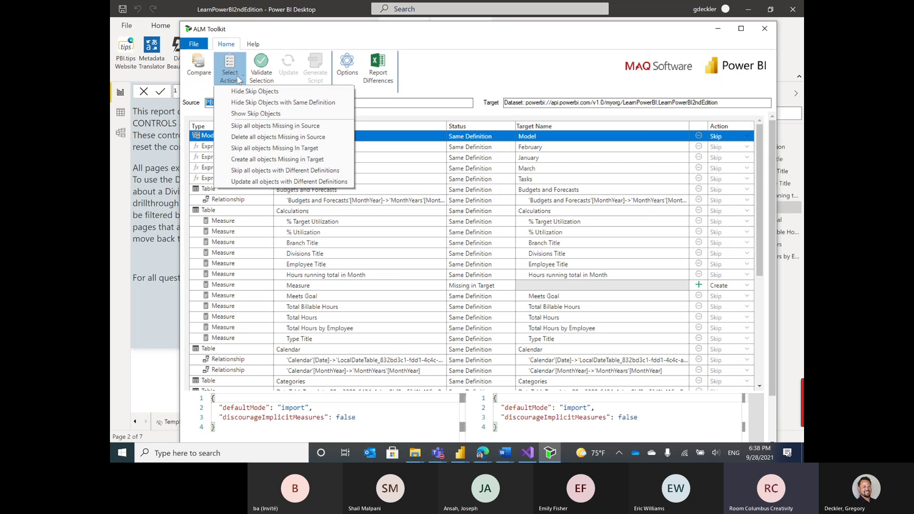
click(288, 162)
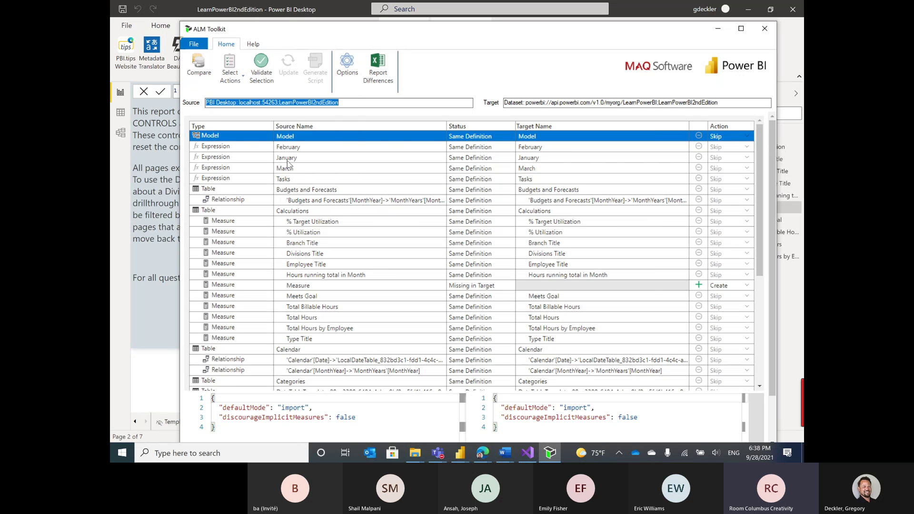
- Validate the selected actions and deploy the update to the target LearnPowerBI2ndEdition dataset
click(266, 67)
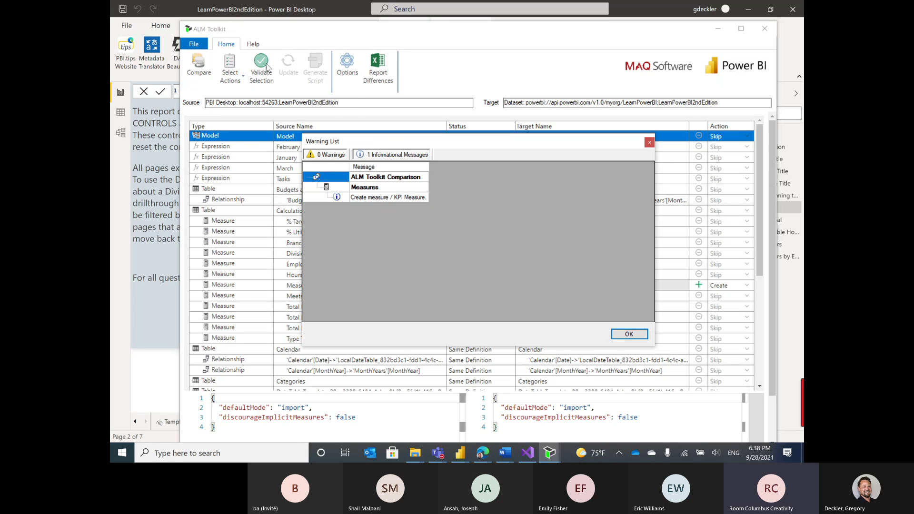
click(633, 334)
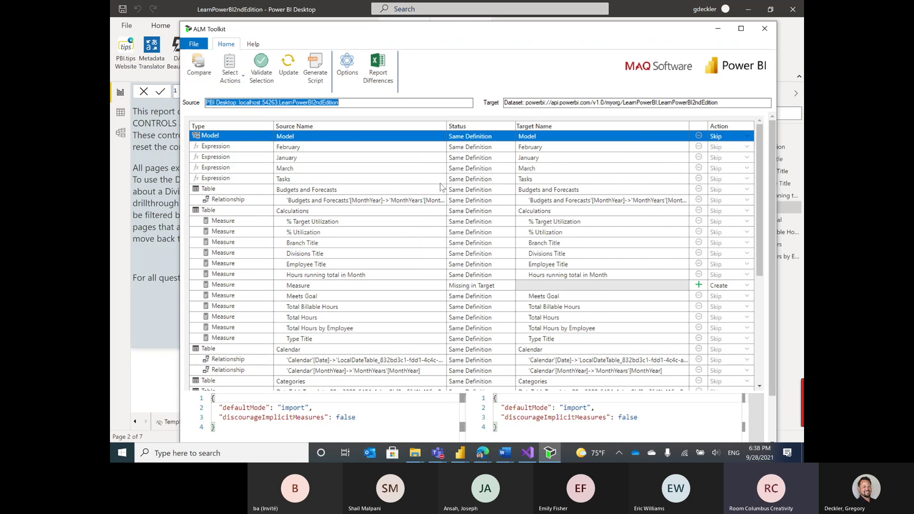
click(289, 66)
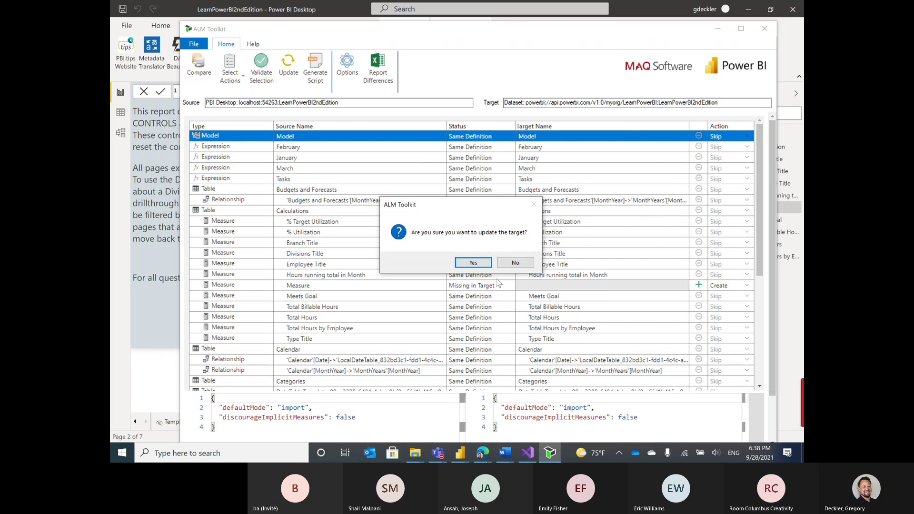
click(484, 263)
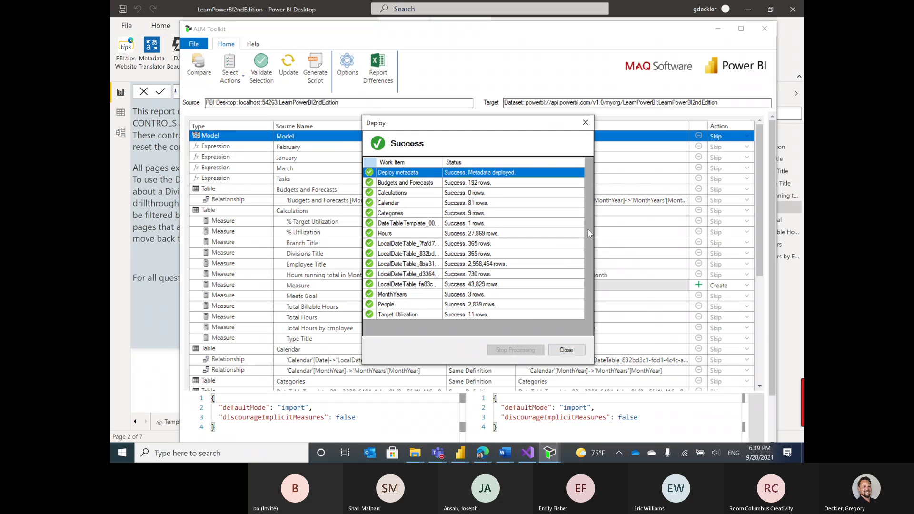
click(574, 351)
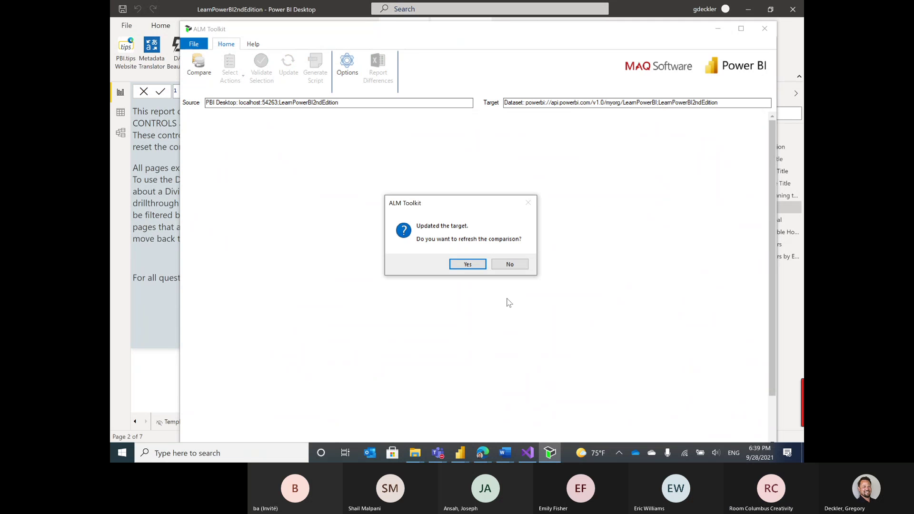
- Refresh the comparison and review the status of all model objects against the target dataset
click(468, 264)
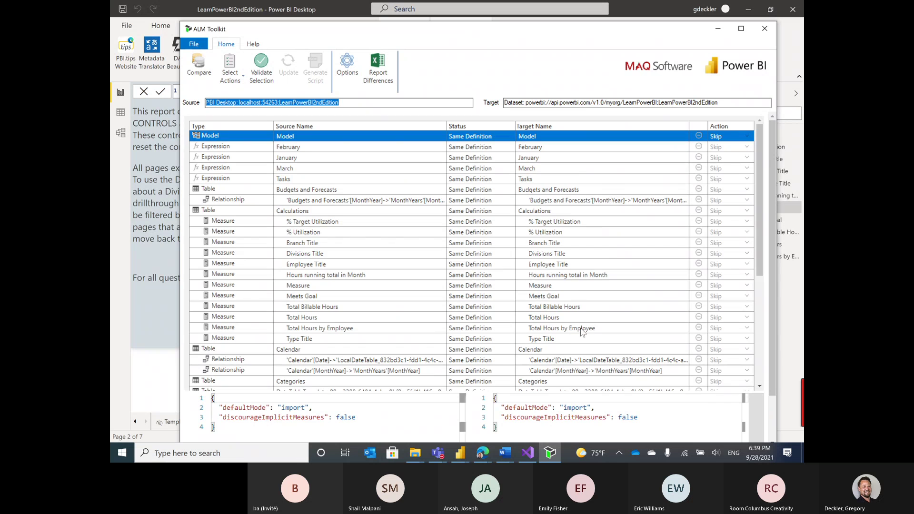
scroll(581, 291, down, 5)
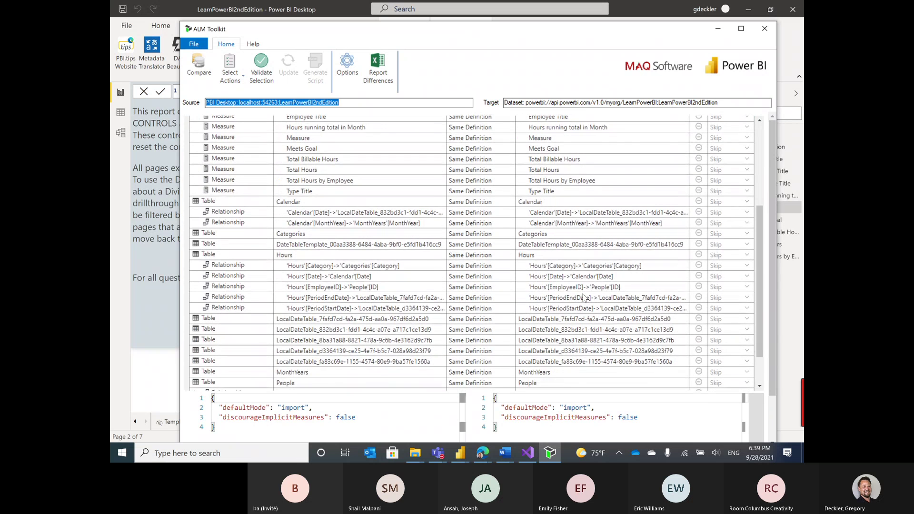
scroll(583, 298, down, 3)
scroll(583, 294, up, 5)
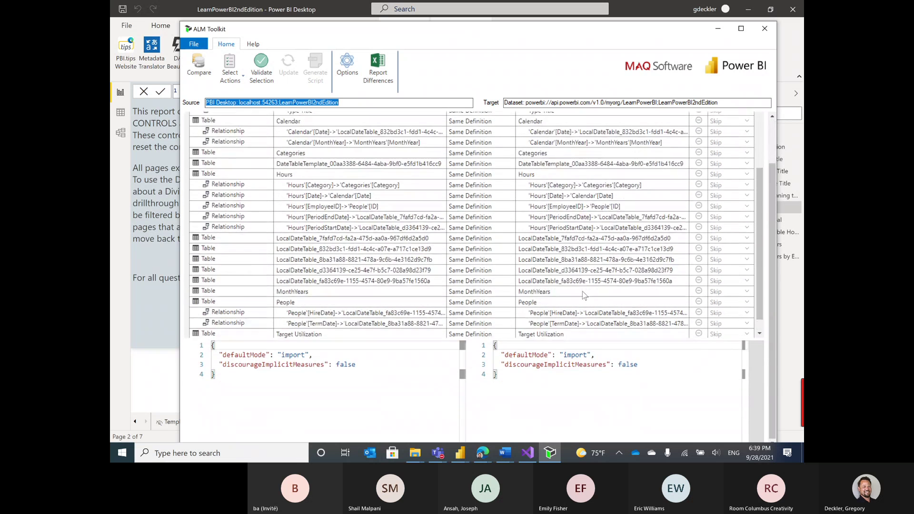
scroll(582, 292, up, 3)
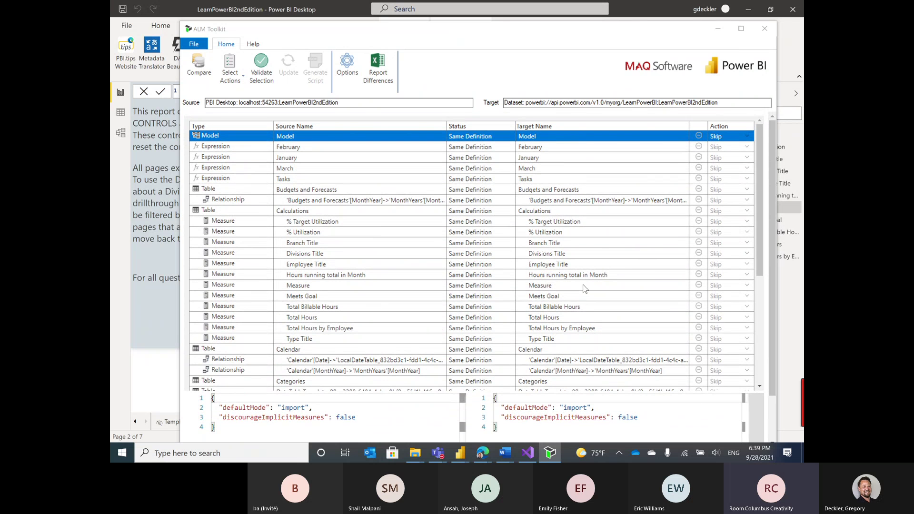
- Switch to the Power BI service and create a report from the LearnPowerBI2ndEdition dataset
key(alt+Tab)
key(alt+Tab)
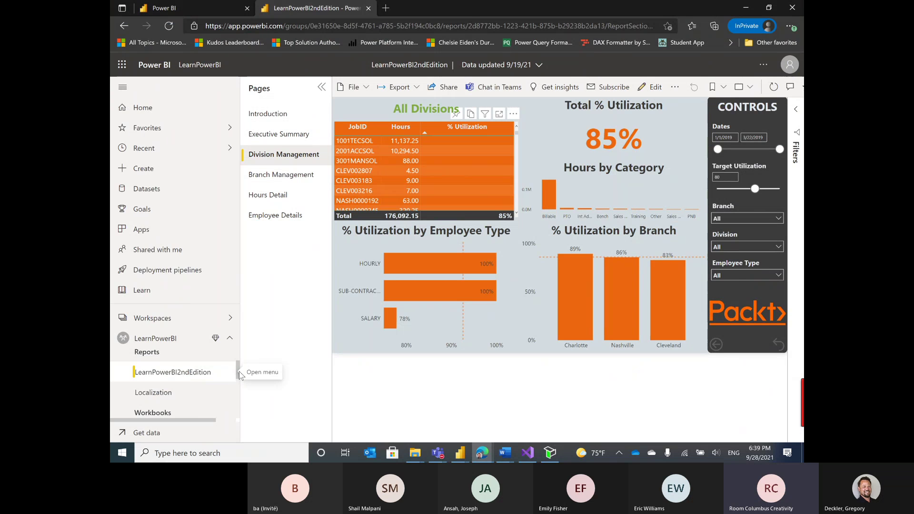
scroll(232, 374, down, 3)
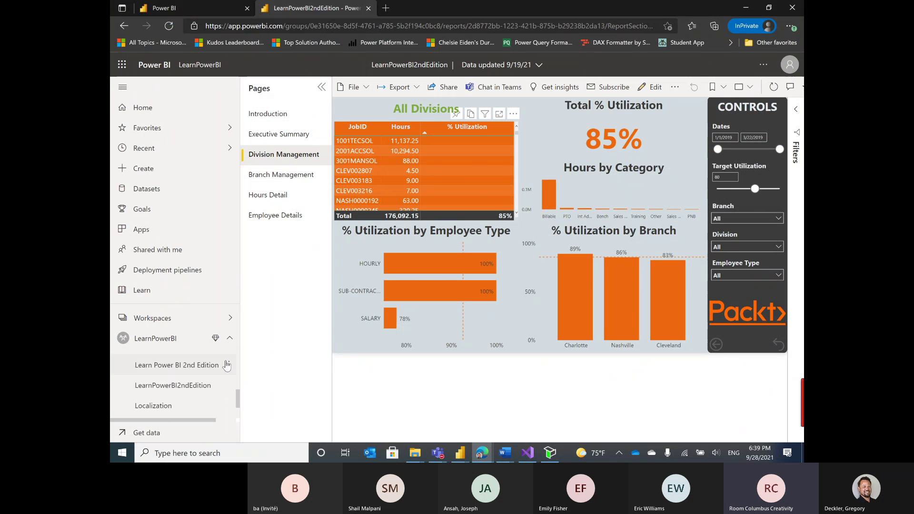
click(229, 385)
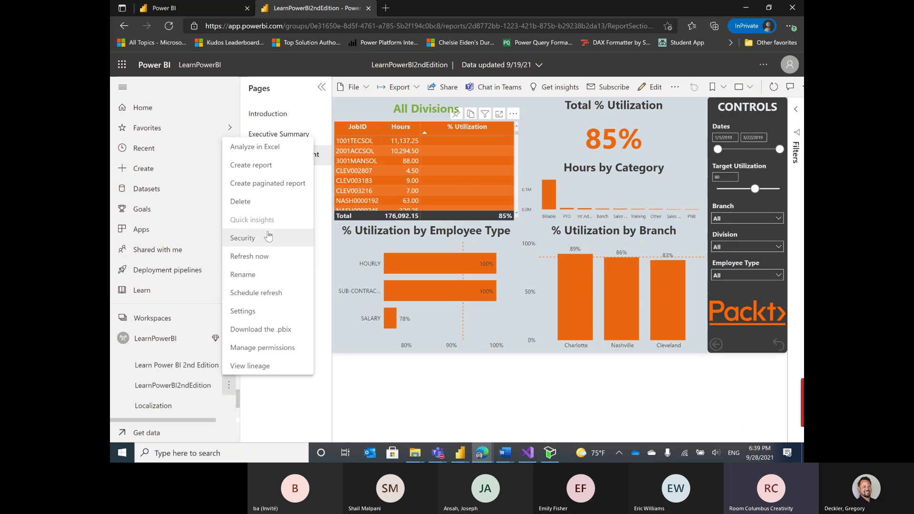
click(273, 167)
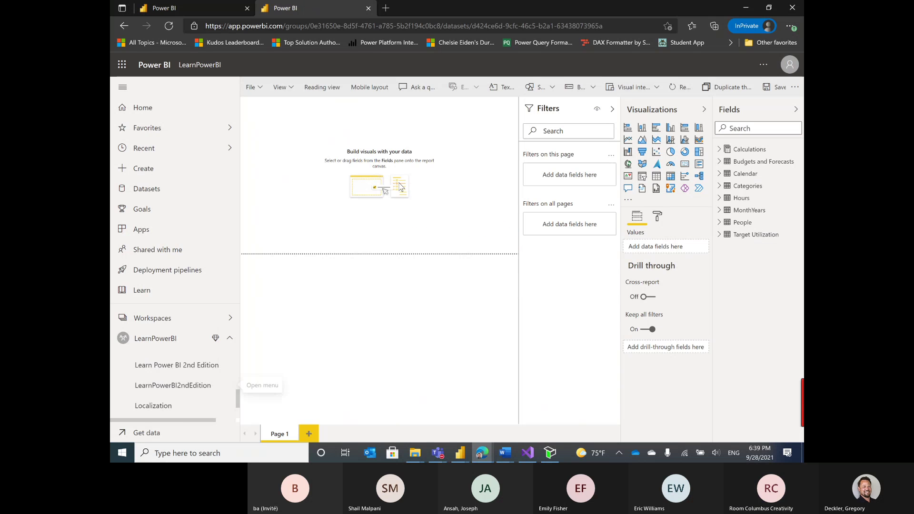
- Expand the Calculations table in the new report and widen the field list to read its full measure names
click(718, 149)
click(718, 150)
click(719, 149)
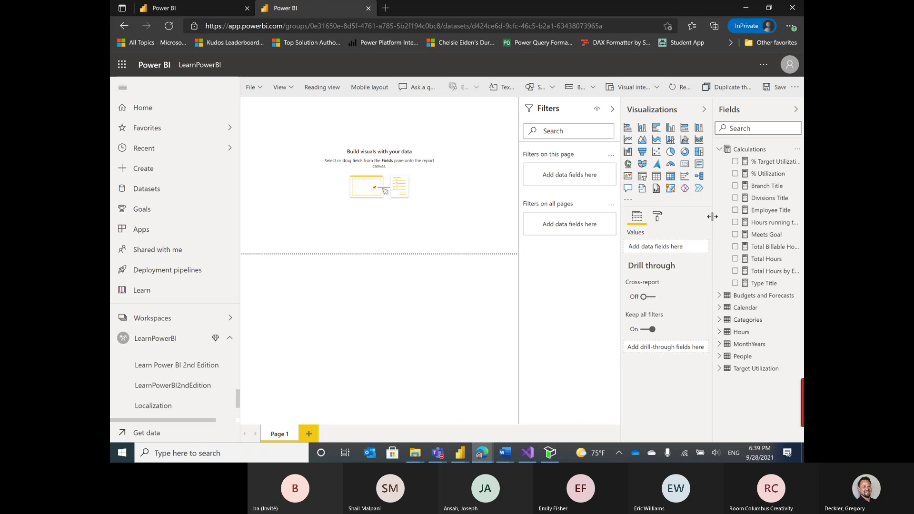
drag(712, 216, 675, 216)
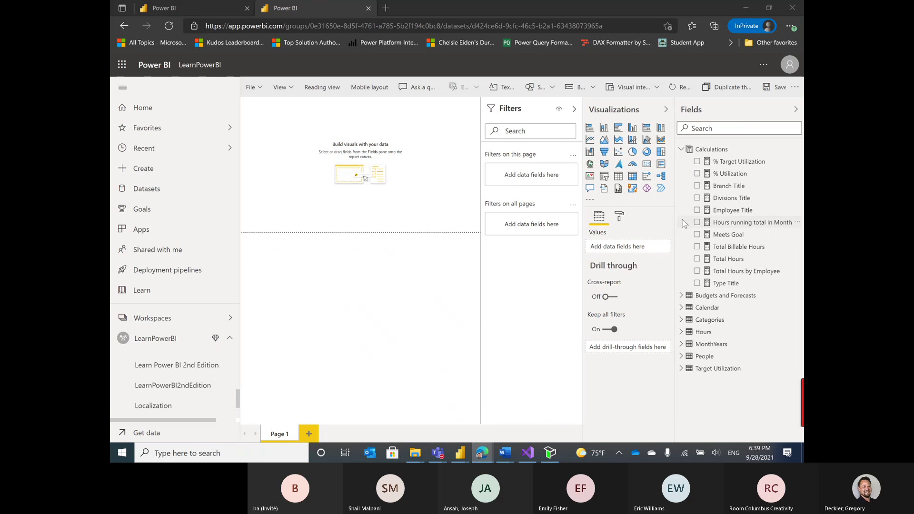
- Check Measure in the Power BI Desktop report, and reload the browser report to look for it in the Calculations table
key(alt+Tab)
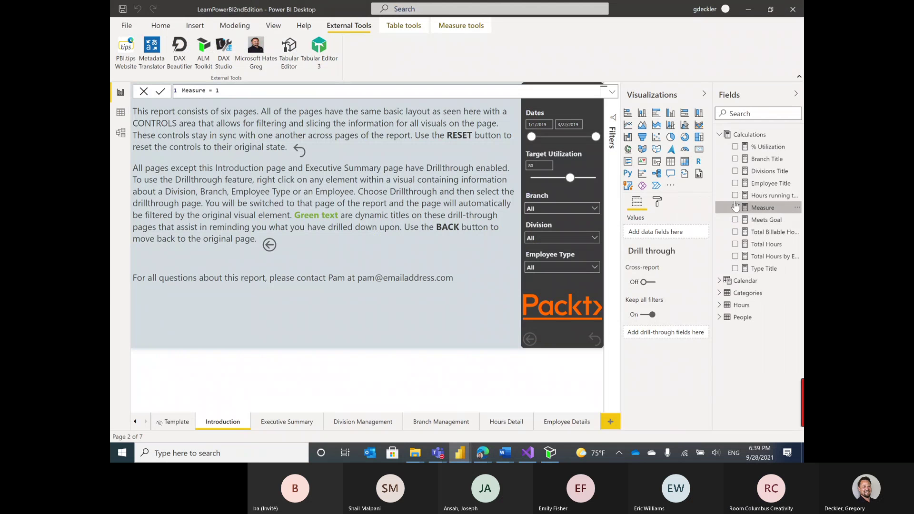
key(alt+Tab)
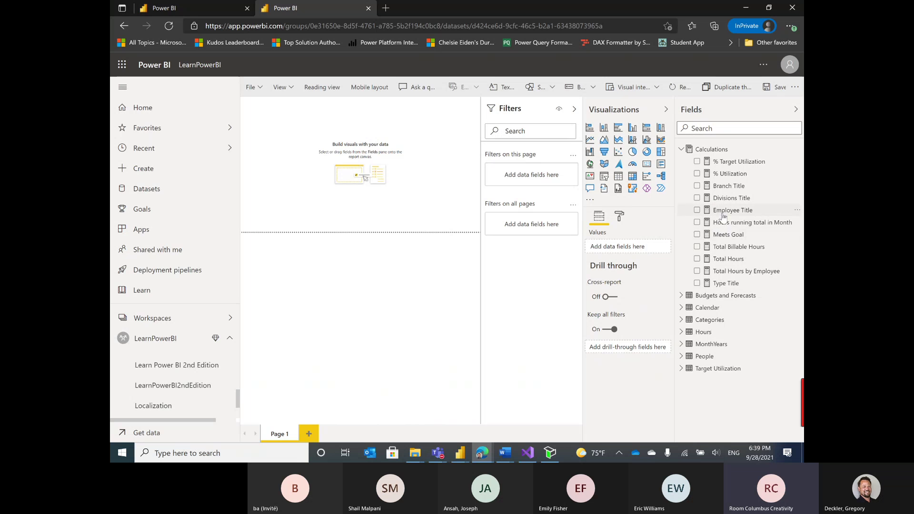
click(169, 26)
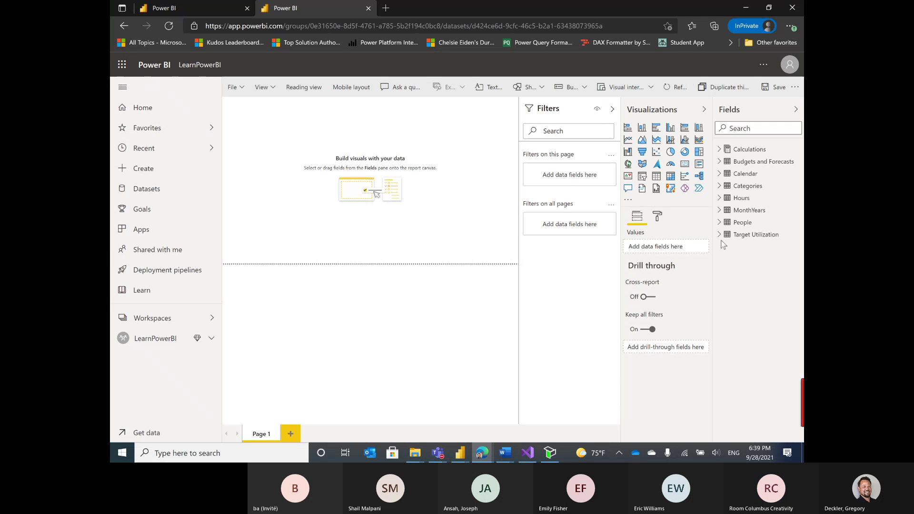
click(719, 150)
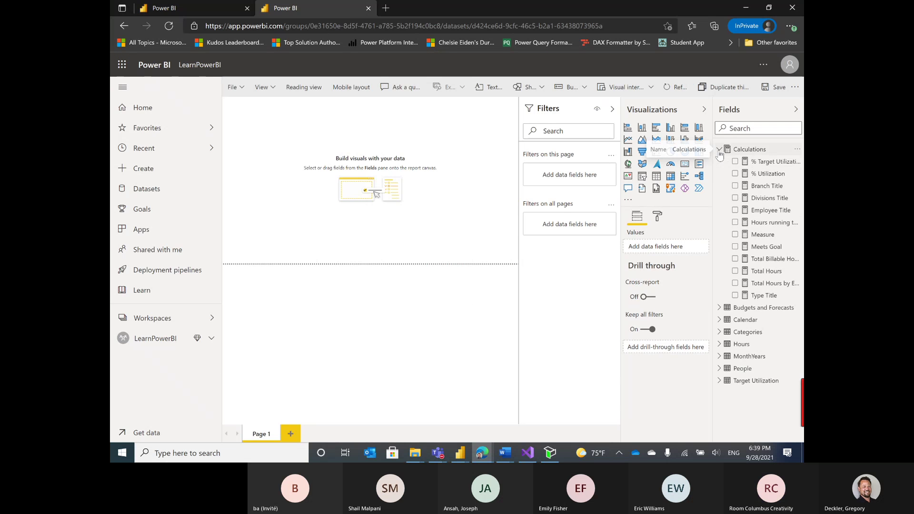
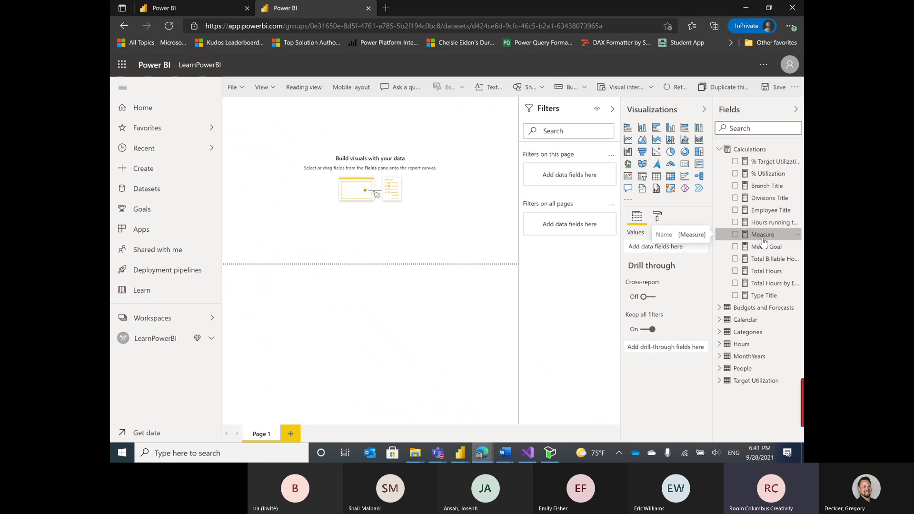
- Return to ALM Toolkit and review the compared objects down to the Target Utilization table
key(alt+Tab)
key(alt+Tab)
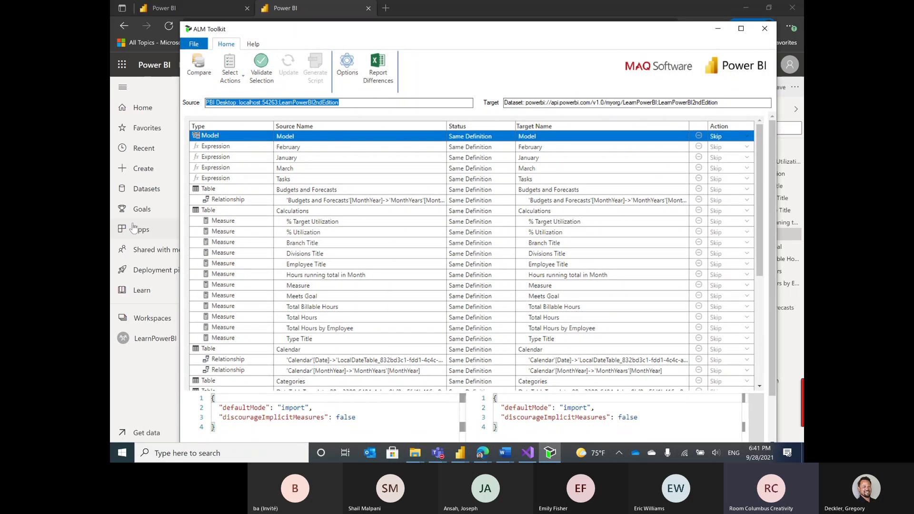
scroll(256, 203, down, 6)
scroll(256, 203, down, 2)
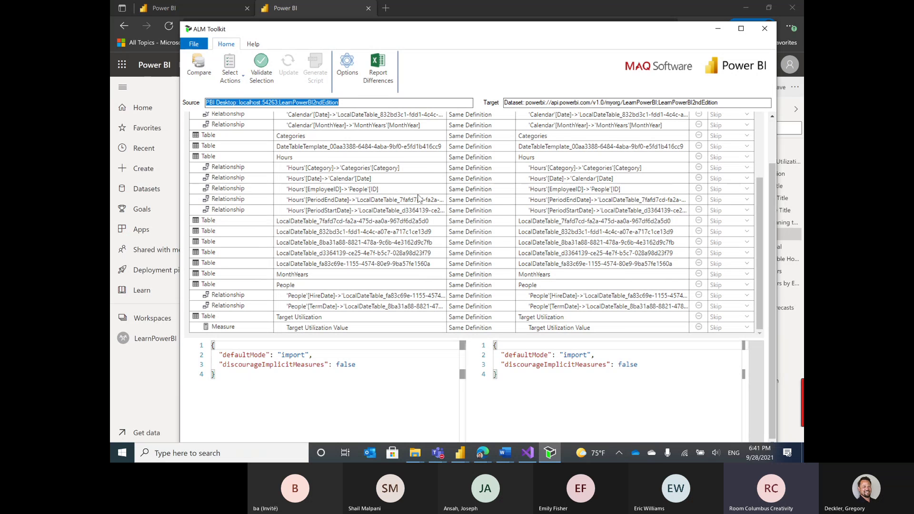
- Set all objects with different definitions to update, validate the selection, and apply the same bulk action again
click(236, 78)
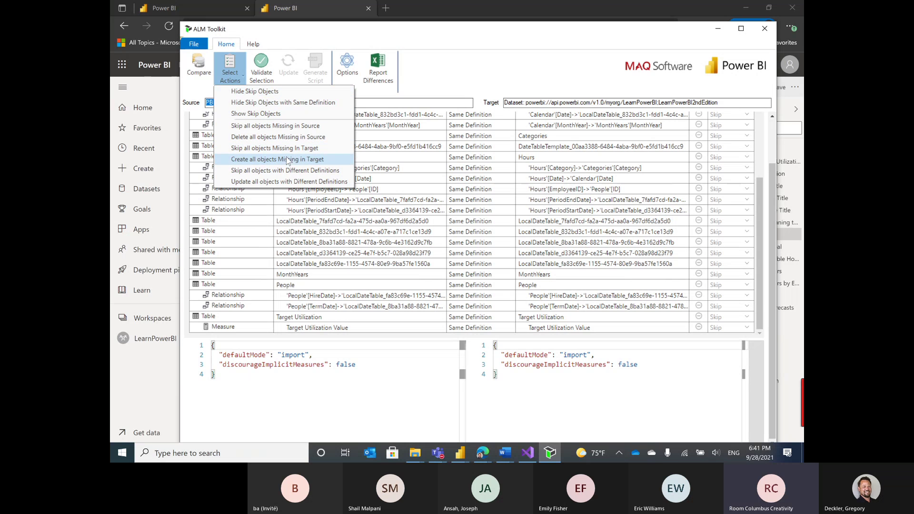
click(294, 183)
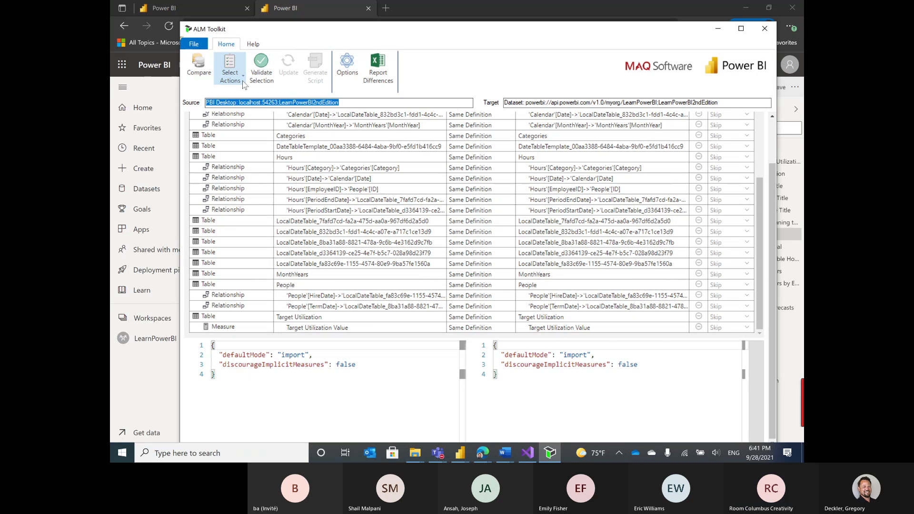
click(264, 70)
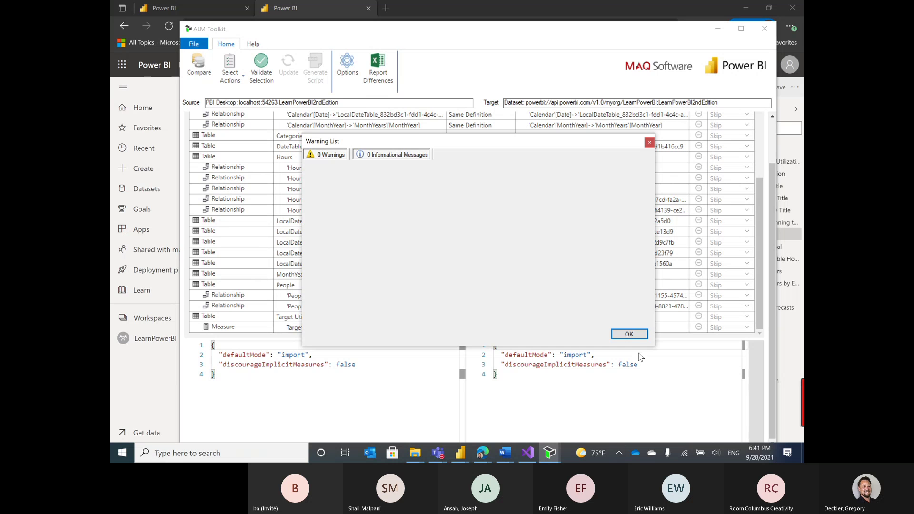
click(632, 335)
click(230, 71)
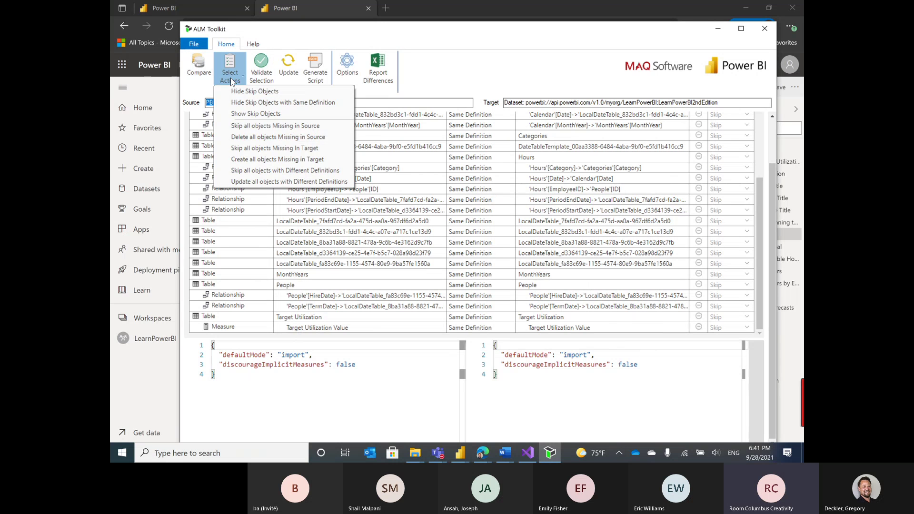
click(261, 181)
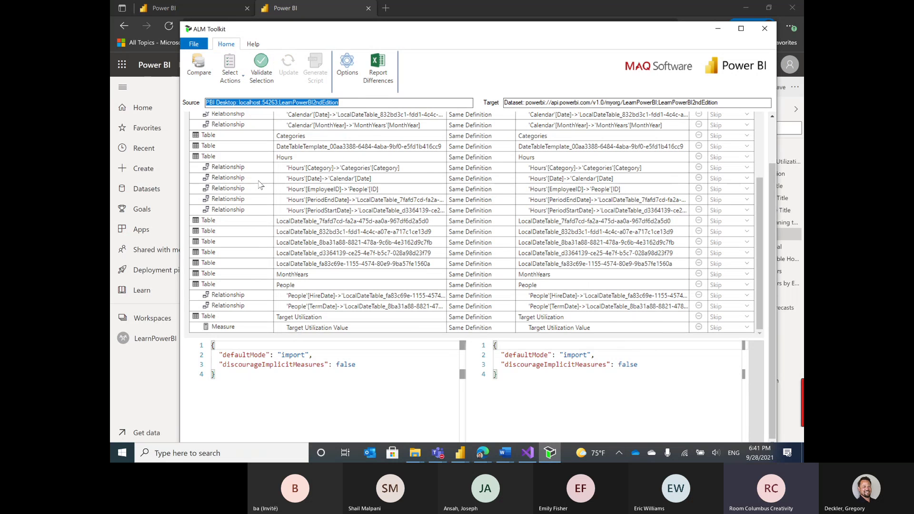
- Validate the comparison selection and deploy the update to the target LearnPowerBI2ndEdition dataset
click(261, 67)
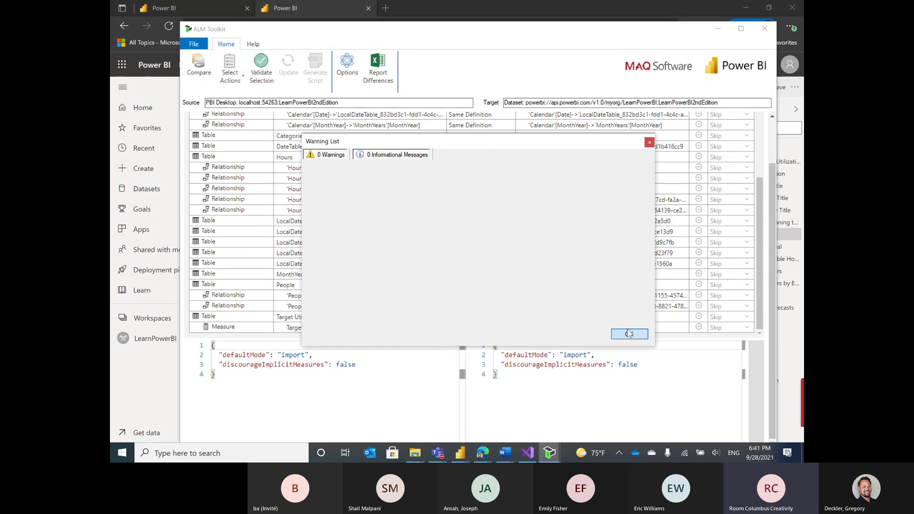
click(628, 333)
click(288, 69)
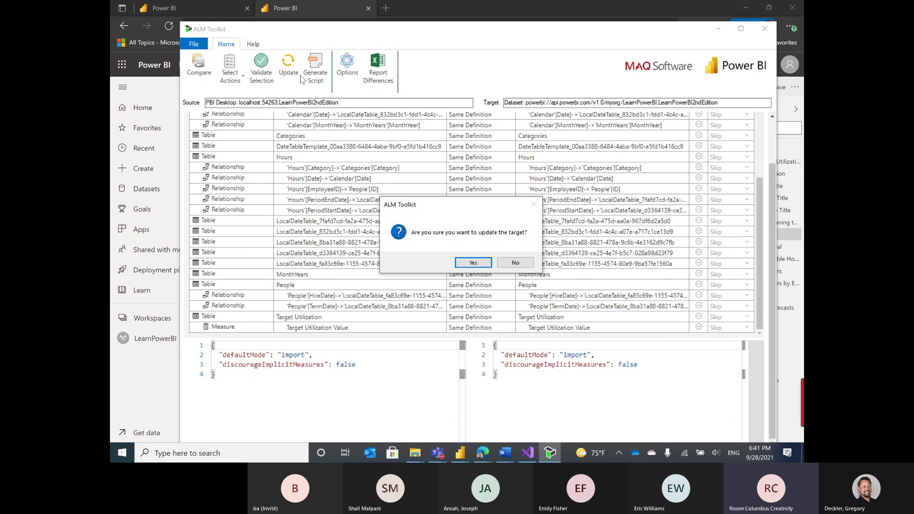
click(471, 264)
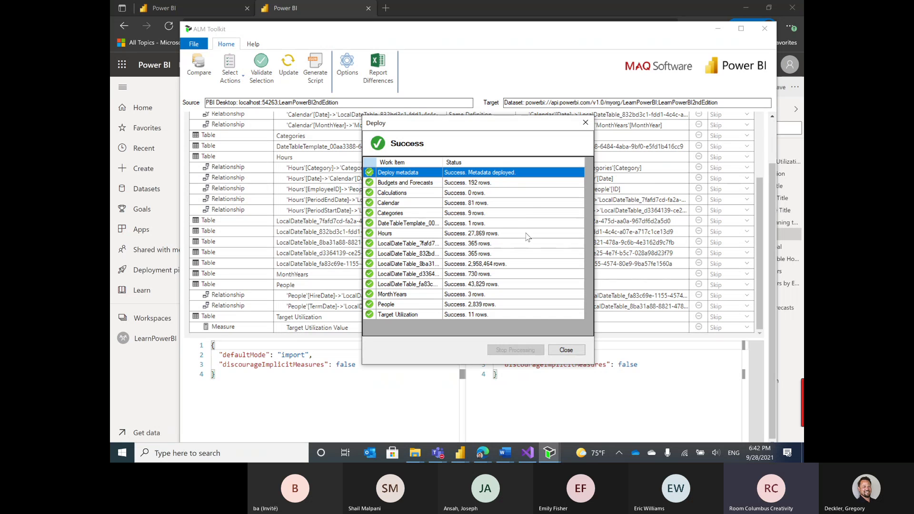
- Dismiss the deployment results and refresh the comparison between the Desktop model and the dataset
key(alt+Tab)
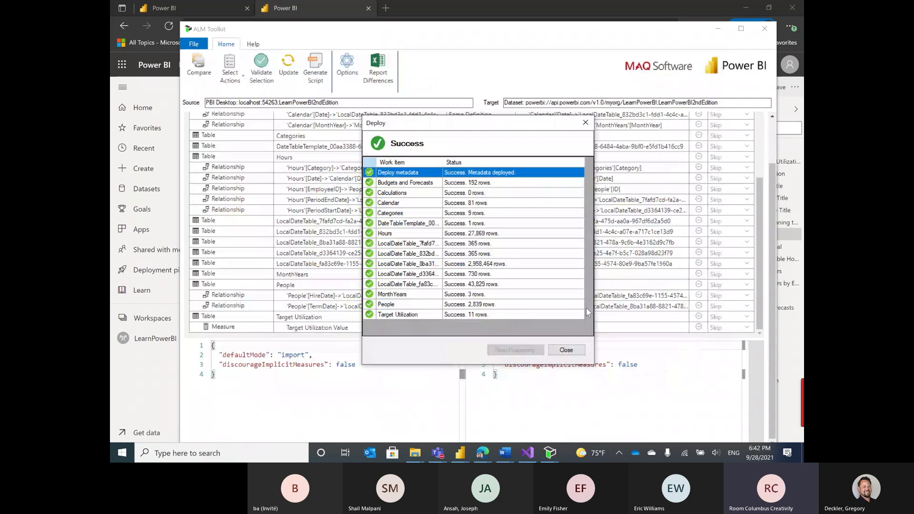
click(565, 349)
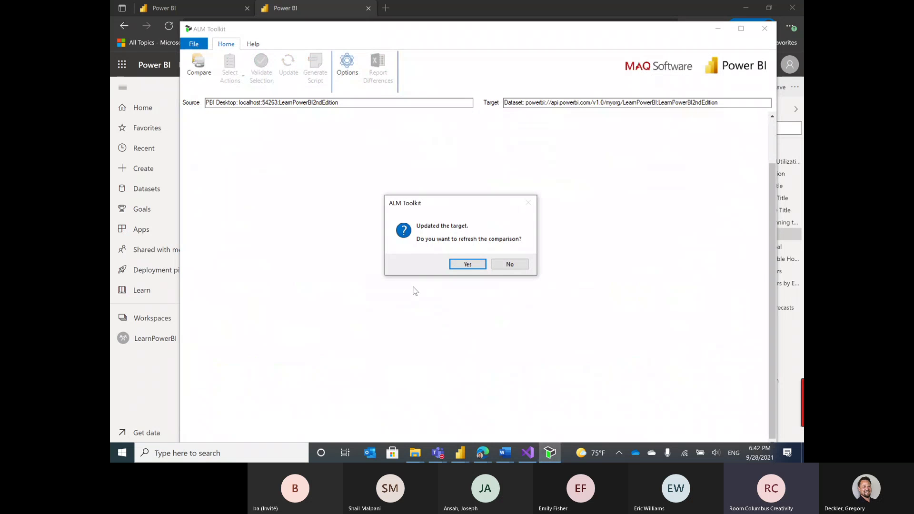
click(465, 263)
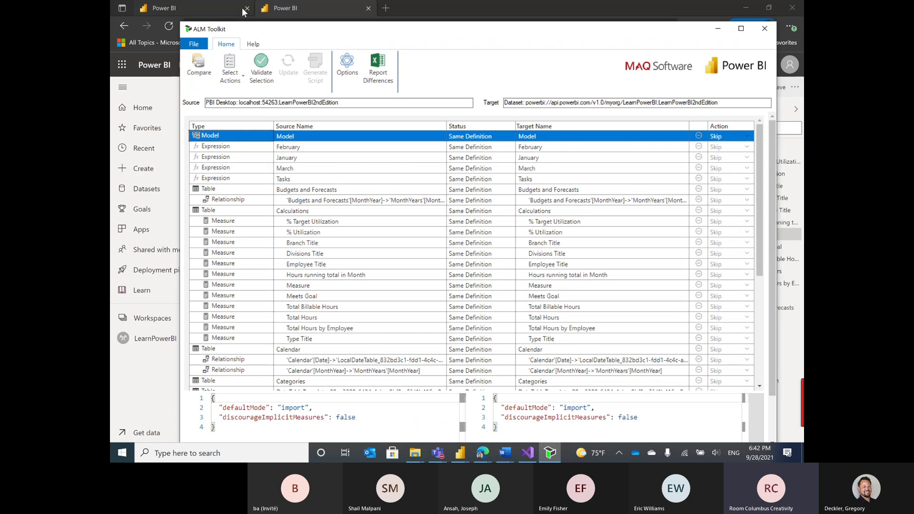
- Minimize ALM Toolkit, switch to the CH6_R6_UserGroup report in Power BI Desktop, and view its Finnish captions in Metadata Translator
click(718, 28)
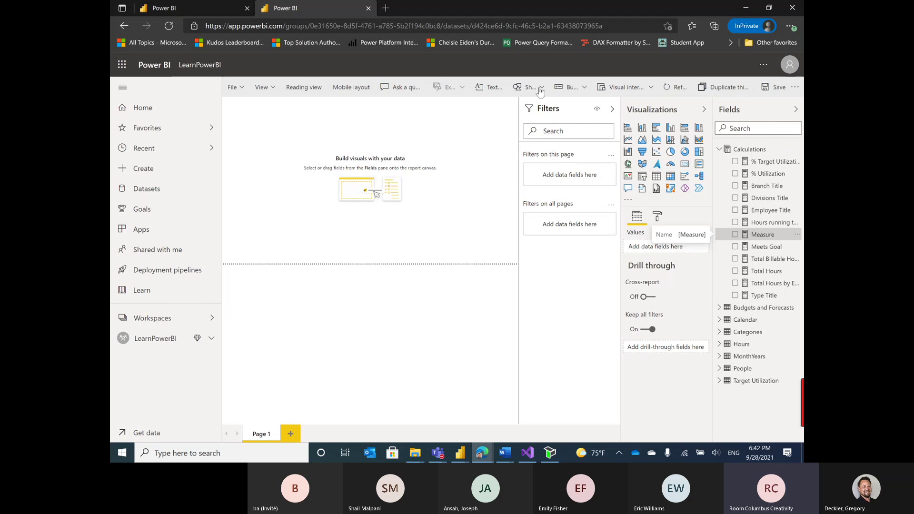
key(alt+Tab)
key(alt+Tab)
key(alt+Tab)
key(alt+Tab)
key(alt+Tab)
key(alt+Tab)
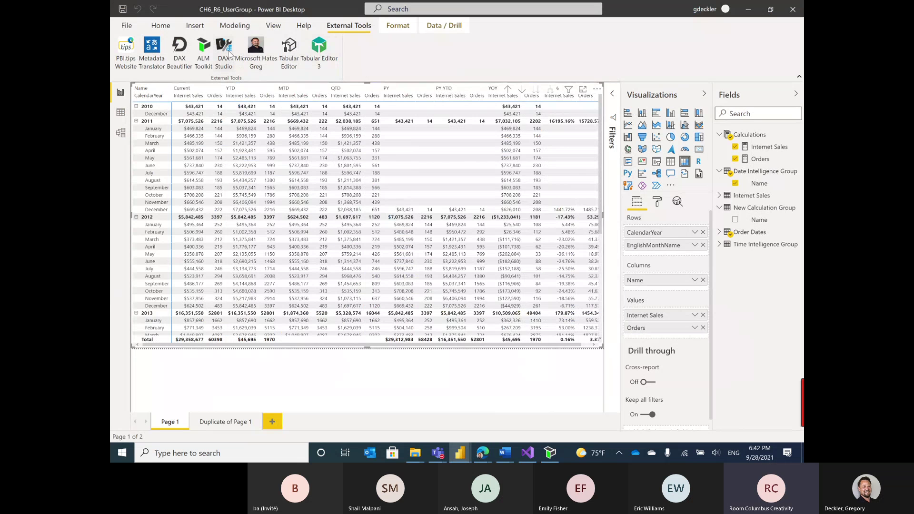
click(153, 52)
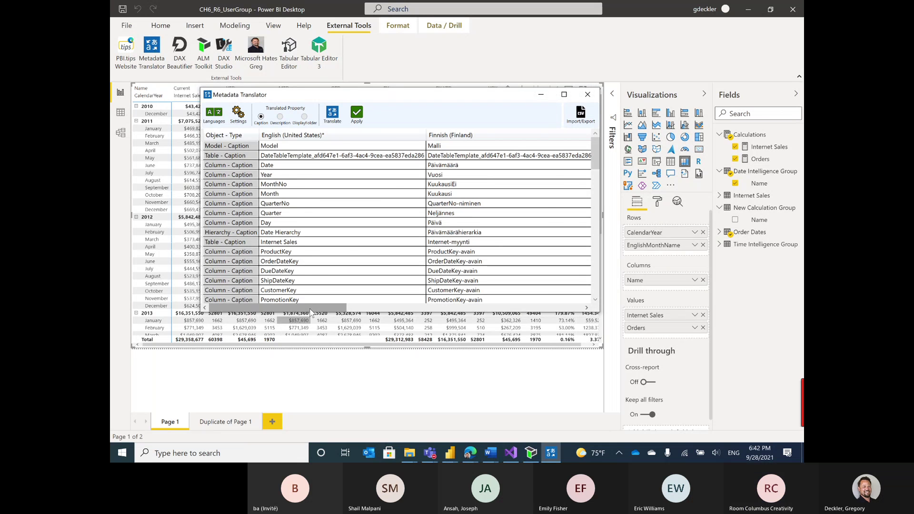
mouse_move(312, 308)
mouse_down()
mouse_move(448, 312)
mouse_move(308, 312)
mouse_up()
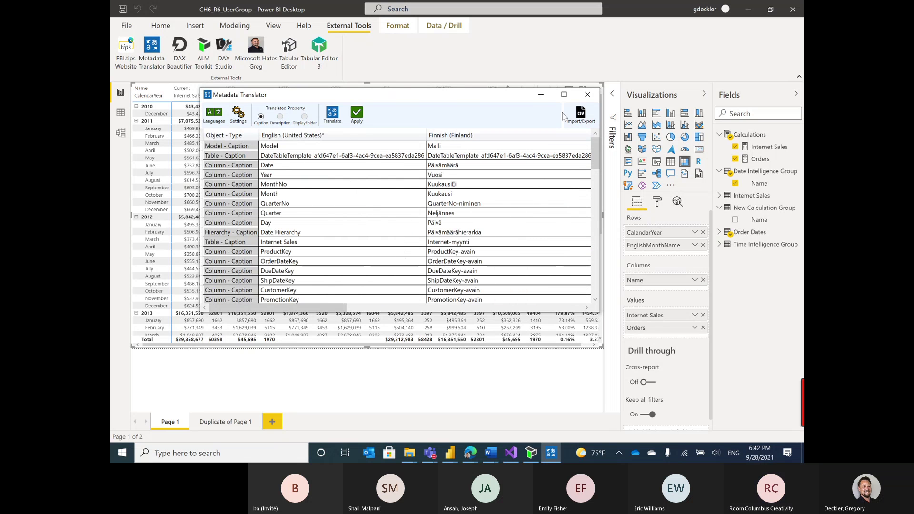
click(587, 94)
- Switch to the LearnPowerBI2ndEdition report, open Metadata Translator for it, and add German (Germany) as a translation language
key(super+Tab)
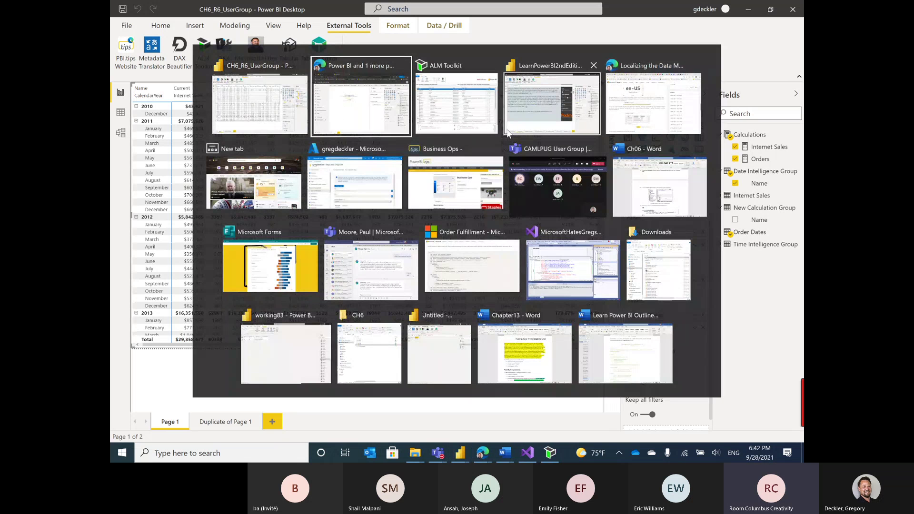
click(307, 81)
key(alt+Tab)
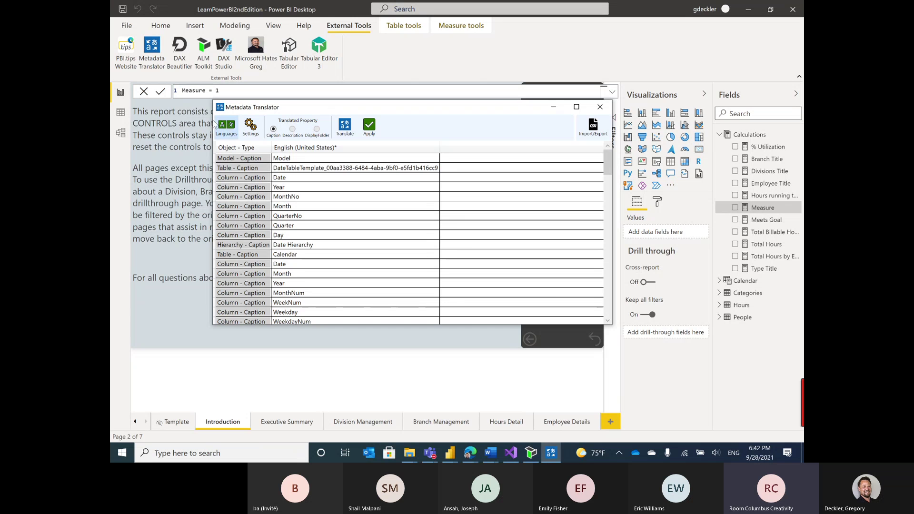
click(229, 127)
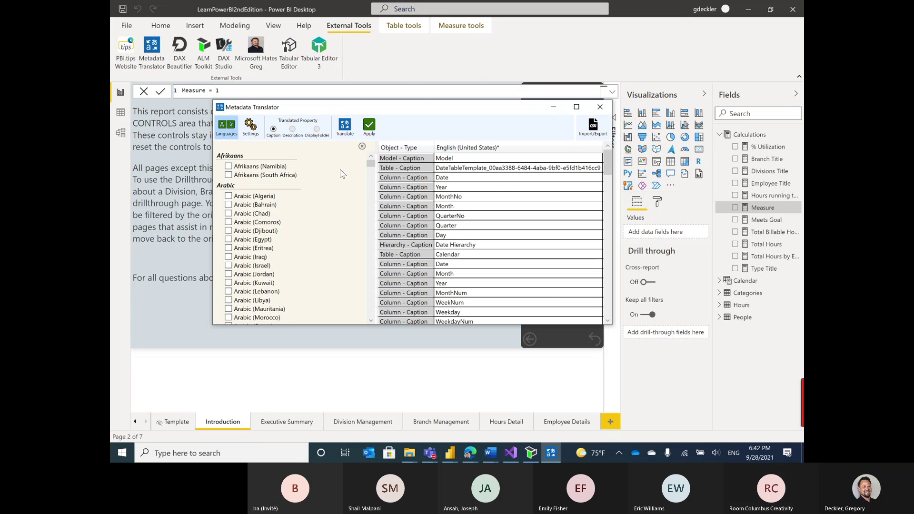
scroll(341, 174, down, 20)
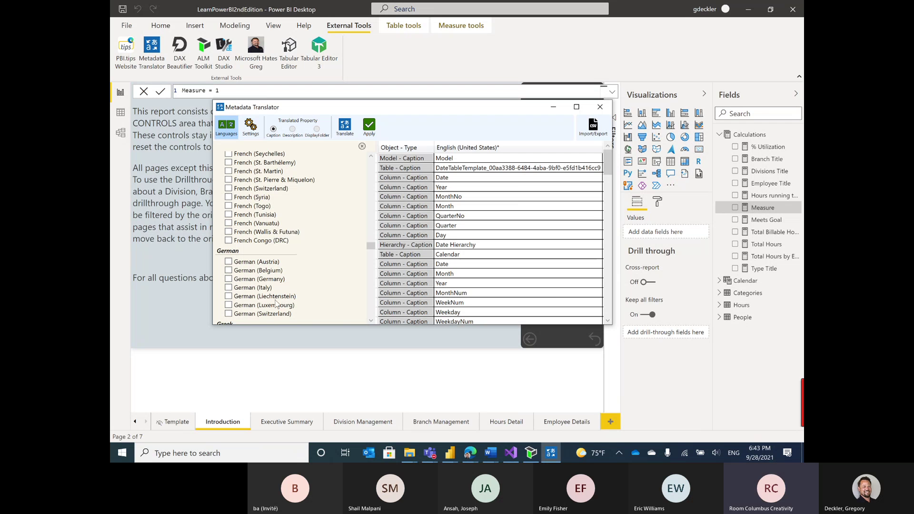
click(230, 279)
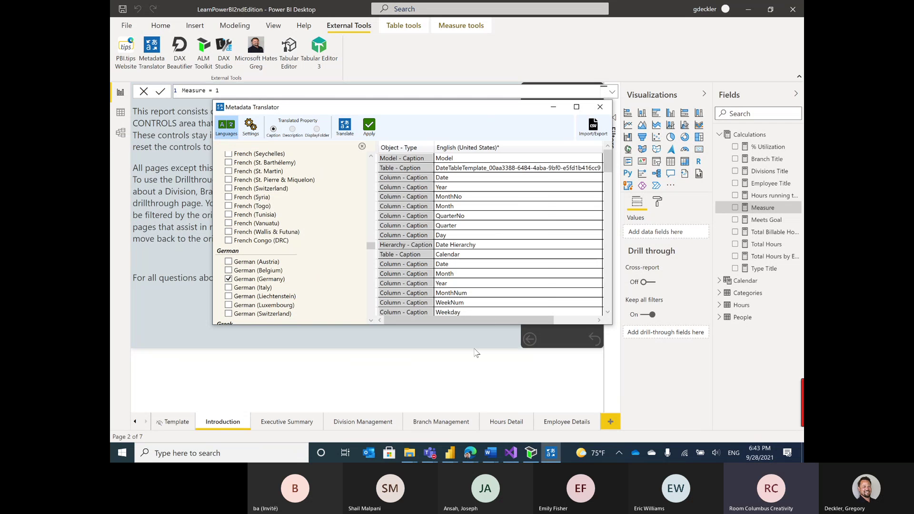
- Translate the captions into German (Germany), apply the translations to the dataset, and close Metadata Translator
drag(498, 321, 475, 324)
click(345, 125)
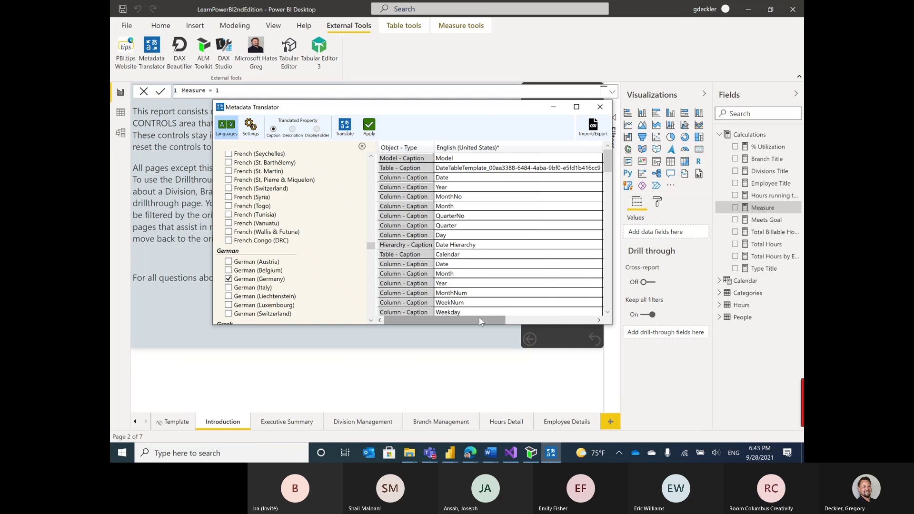
drag(479, 319, 571, 321)
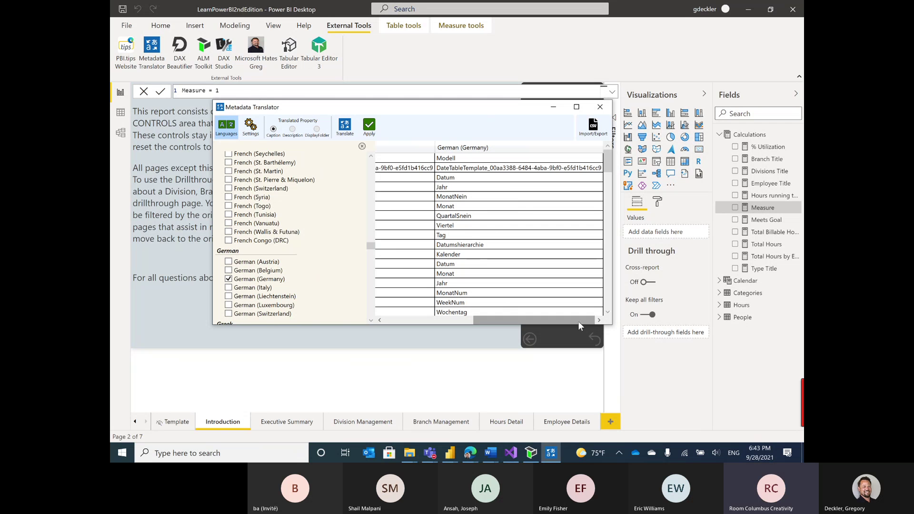
click(375, 129)
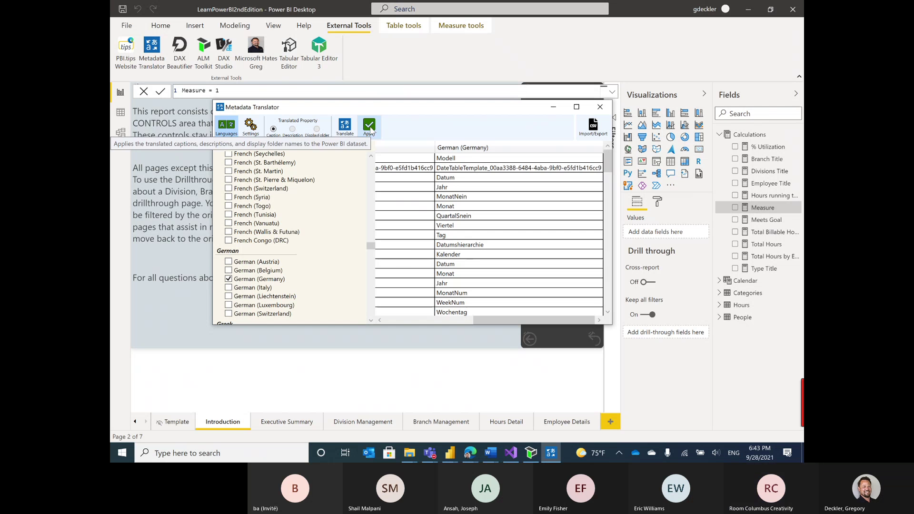
click(599, 107)
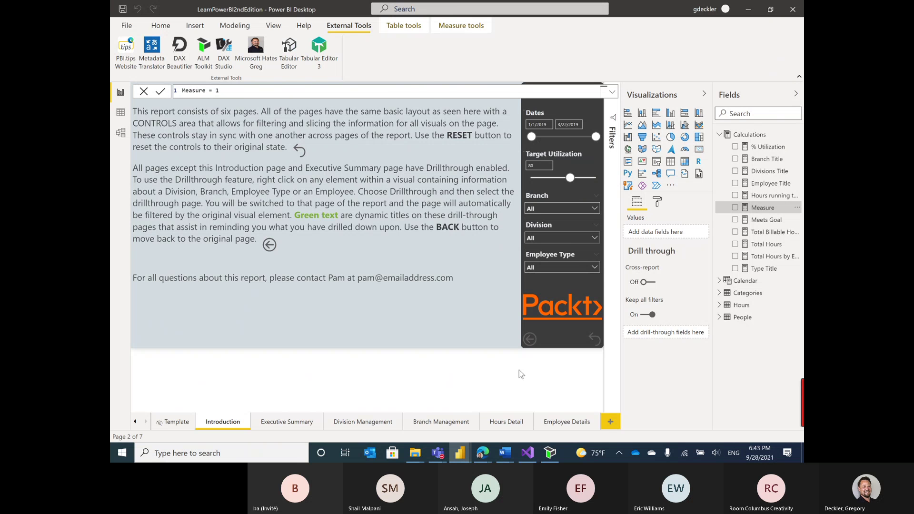
- Open the LearnPowerBI2ndEdition model in Tabular Editor and examine the Translated Names property of the Hours table's Date column
click(550, 450)
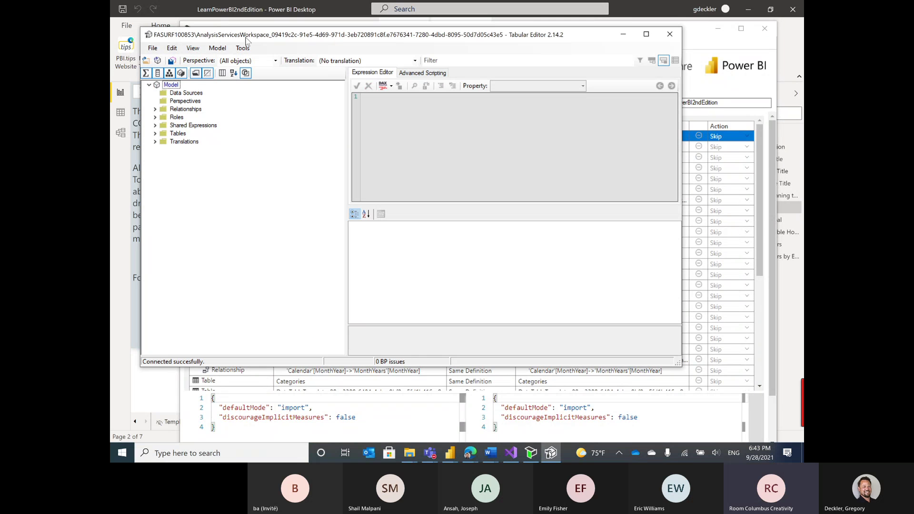
click(155, 134)
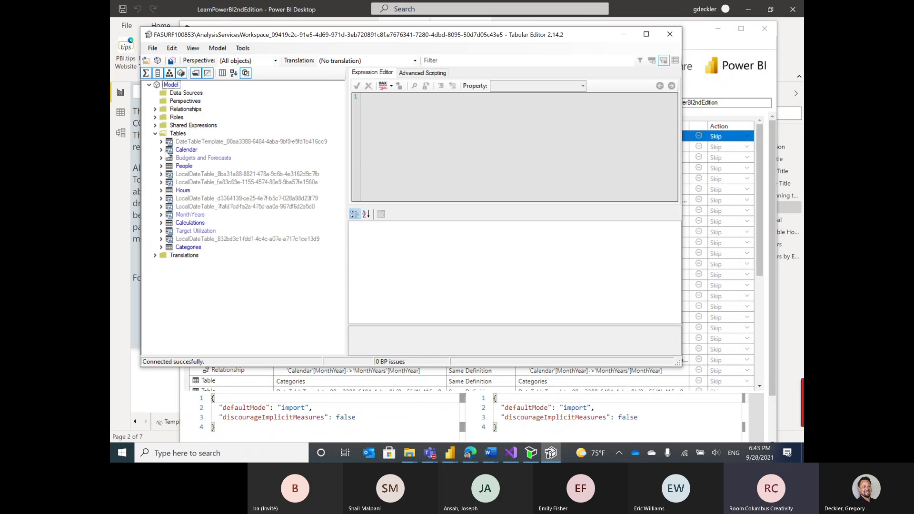
click(161, 191)
click(188, 215)
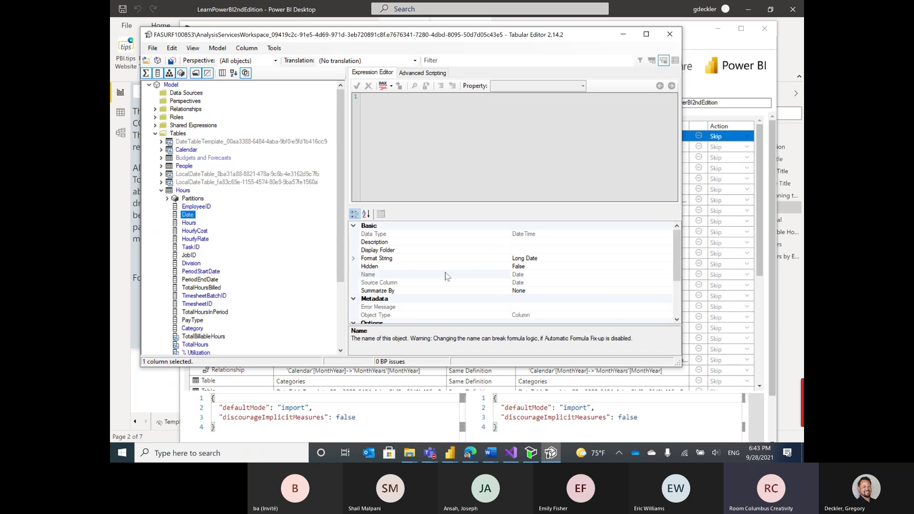
scroll(524, 261, down, 3)
click(354, 315)
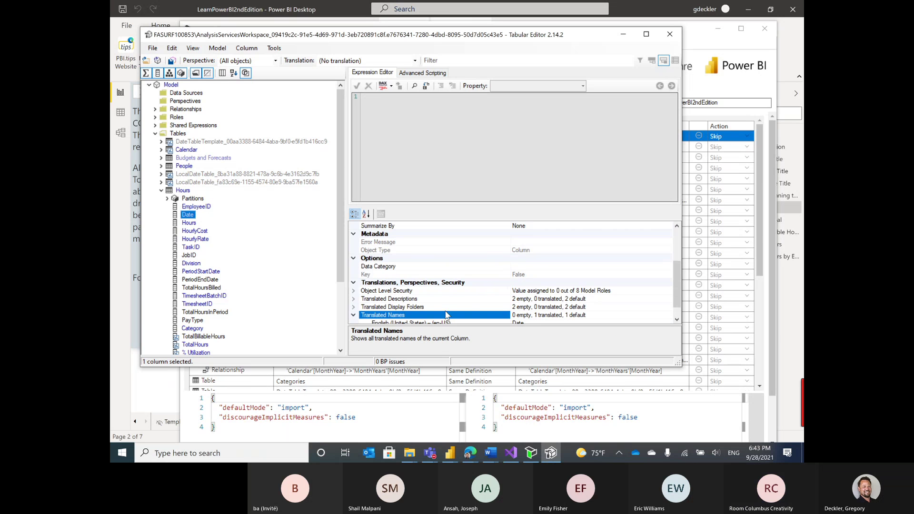
- Review the translated names of the Date column and collapse the Hours table in the model tree
scroll(497, 281, down, 1)
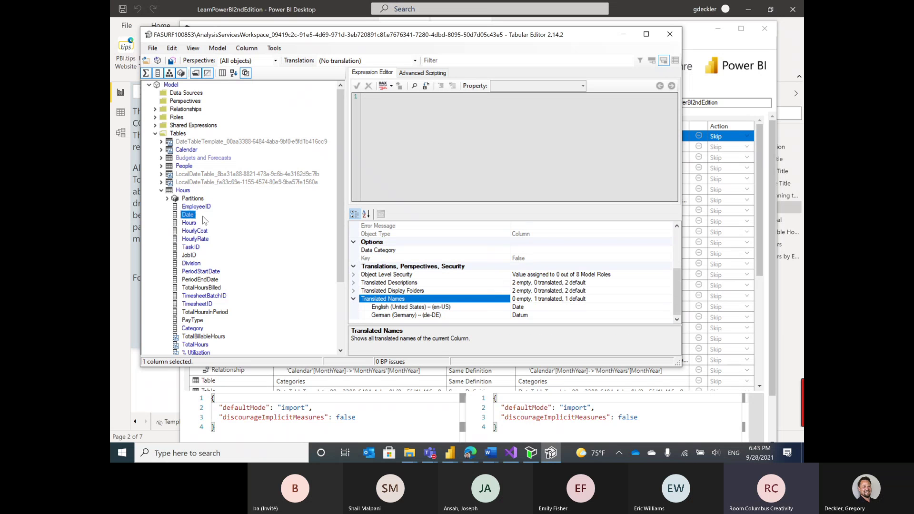
click(167, 199)
key(Left)
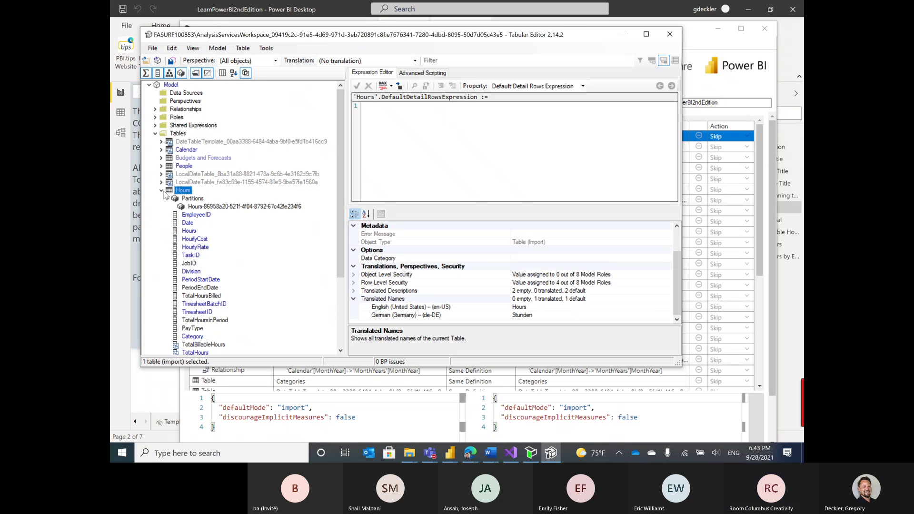
key(Left)
- Expand the model's Translations, inspect the de-DE translation, and close Tabular Editor
click(161, 257)
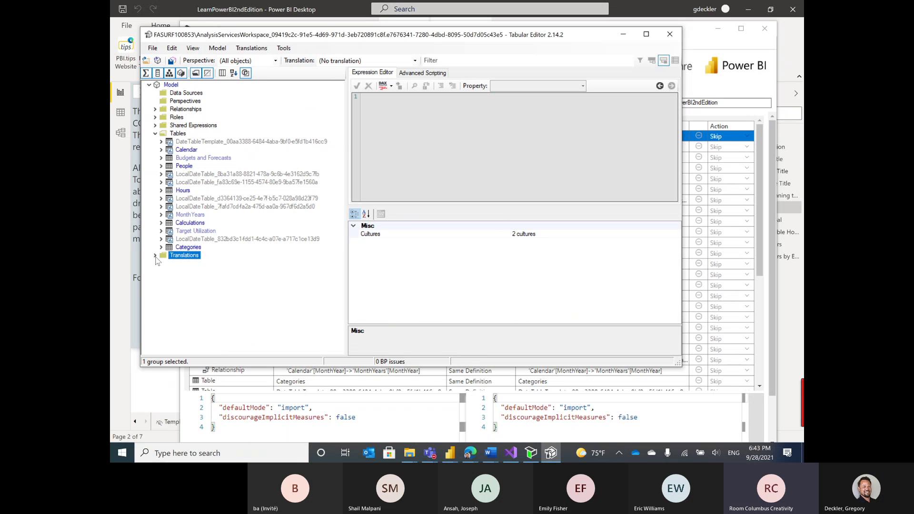
click(155, 256)
click(183, 273)
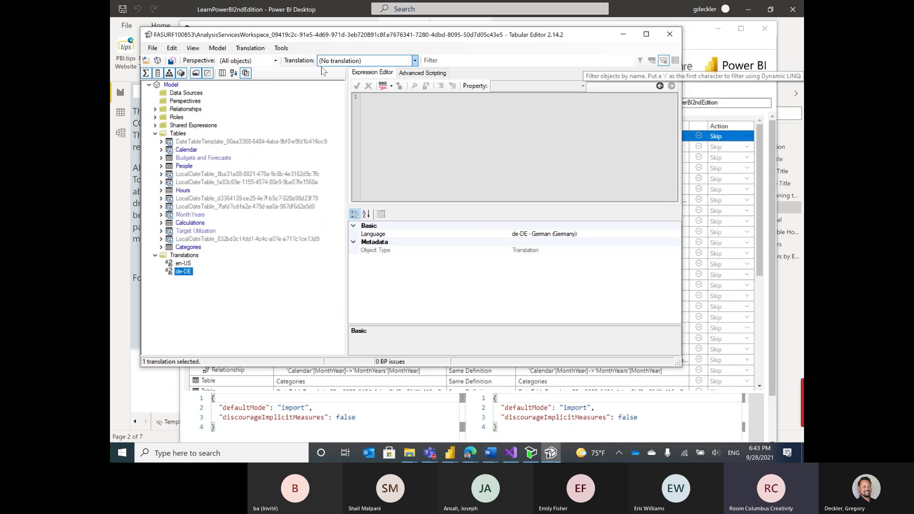
click(670, 35)
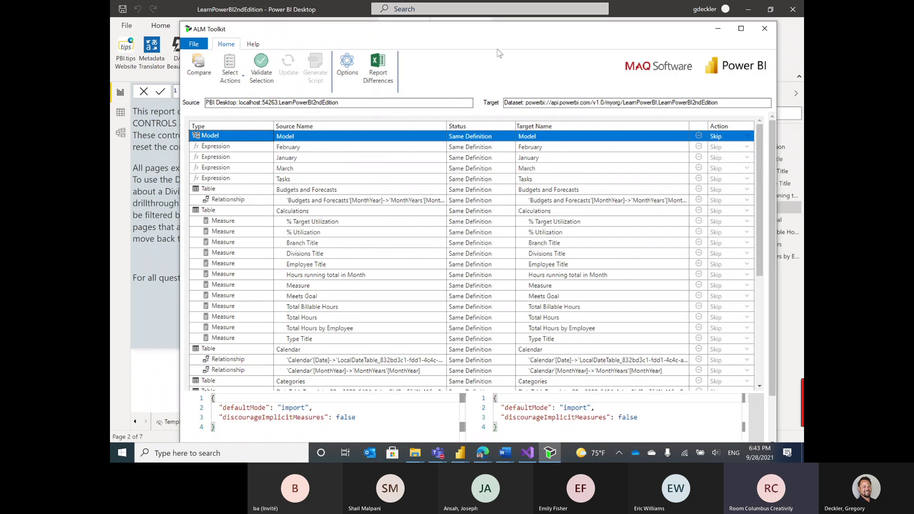
- Rerun the comparison of the LearnPowerBI2ndEdition desktop model against the LearnPowerBI2ndEdition dataset in the LearnPowerBI workspace and review the object list
drag(501, 33, 499, 19)
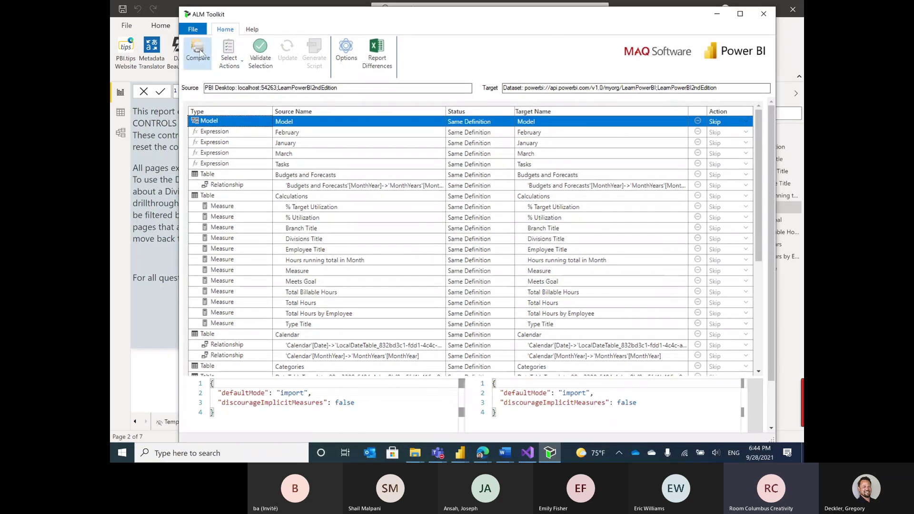
click(229, 55)
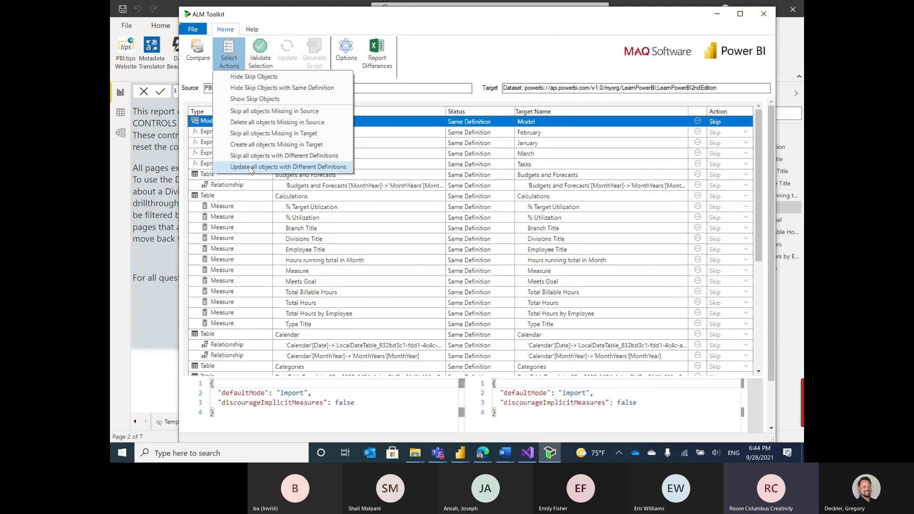
click(271, 167)
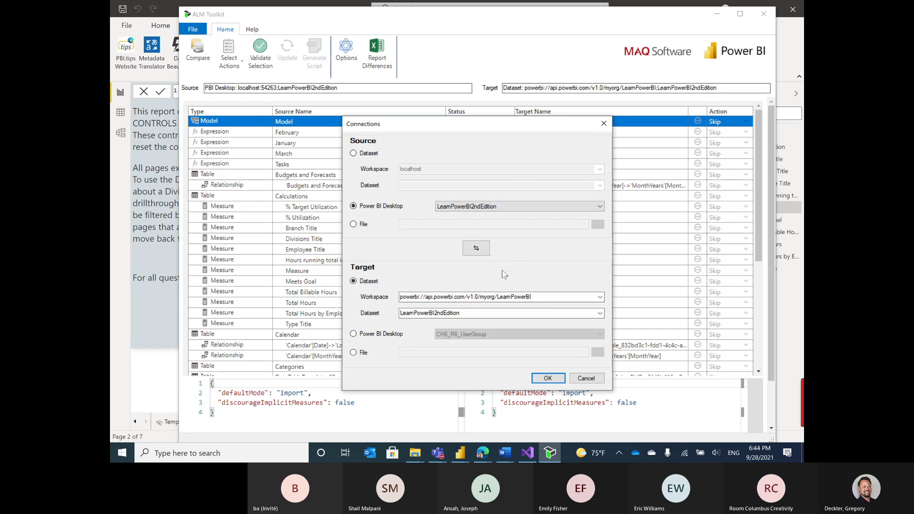
key(Return)
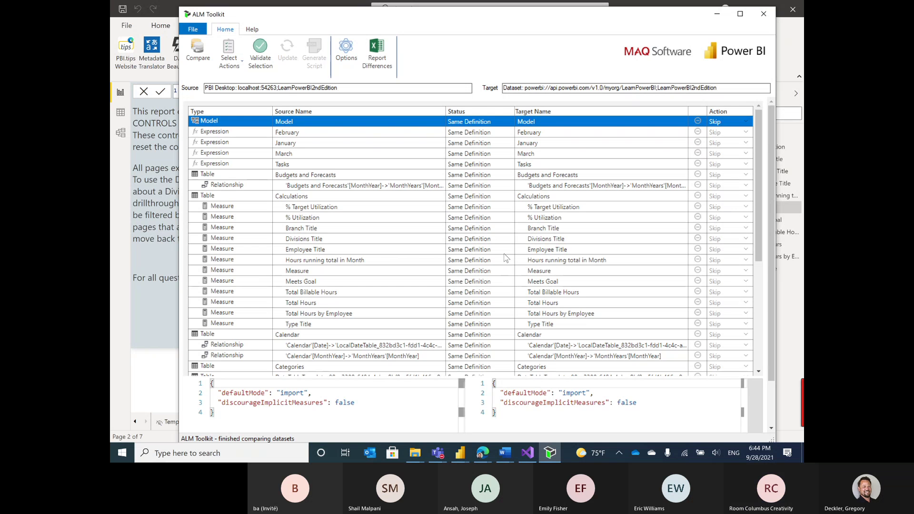
scroll(647, 202, down, 6)
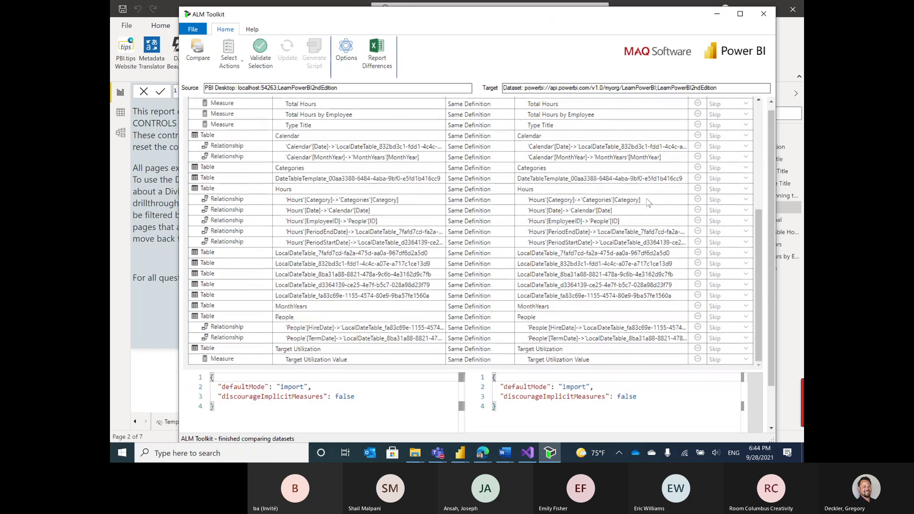
scroll(647, 202, up, 6)
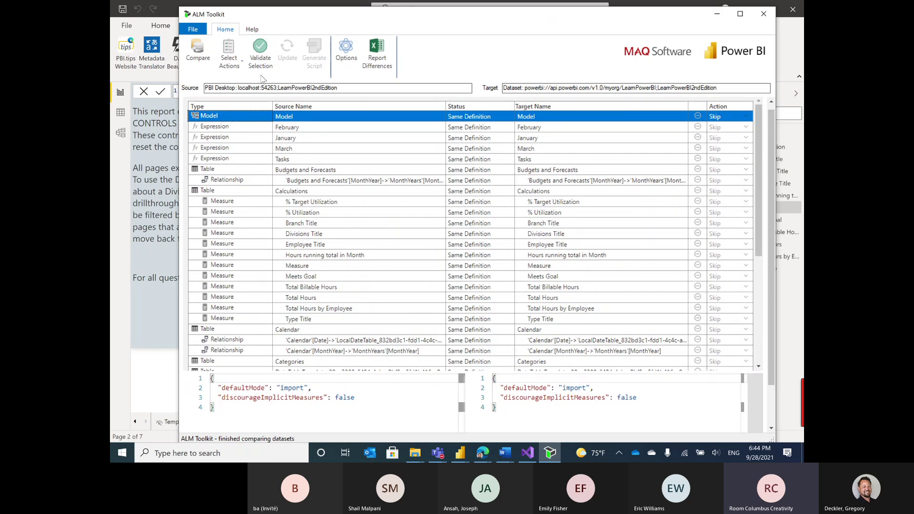
- Apply the action that updates all objects with different definitions, validate the selection, and dismiss the warning list
click(241, 64)
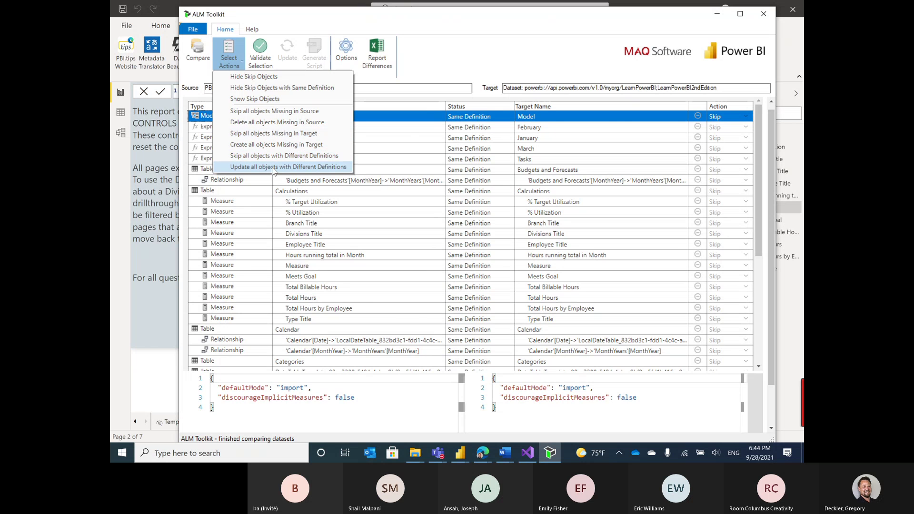
scroll(557, 143, down, 8)
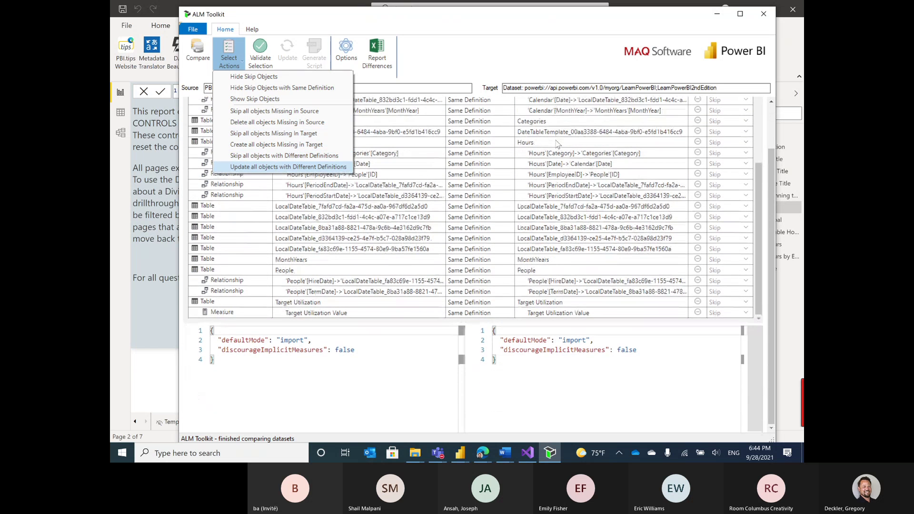
scroll(557, 135, up, 6)
scroll(557, 134, up, 1)
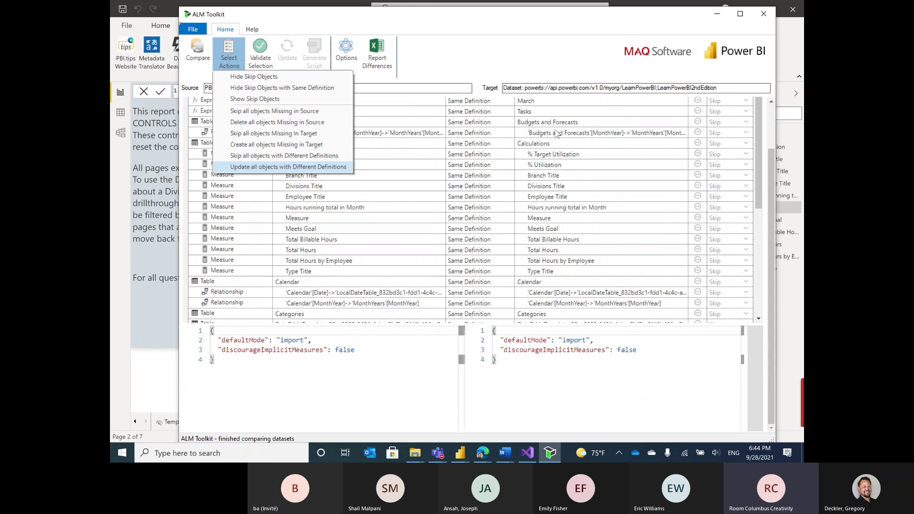
click(507, 65)
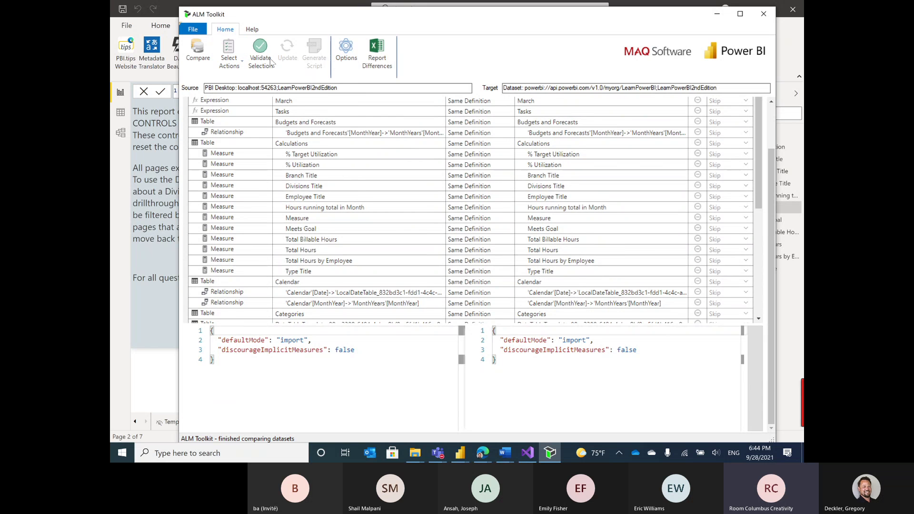
click(238, 61)
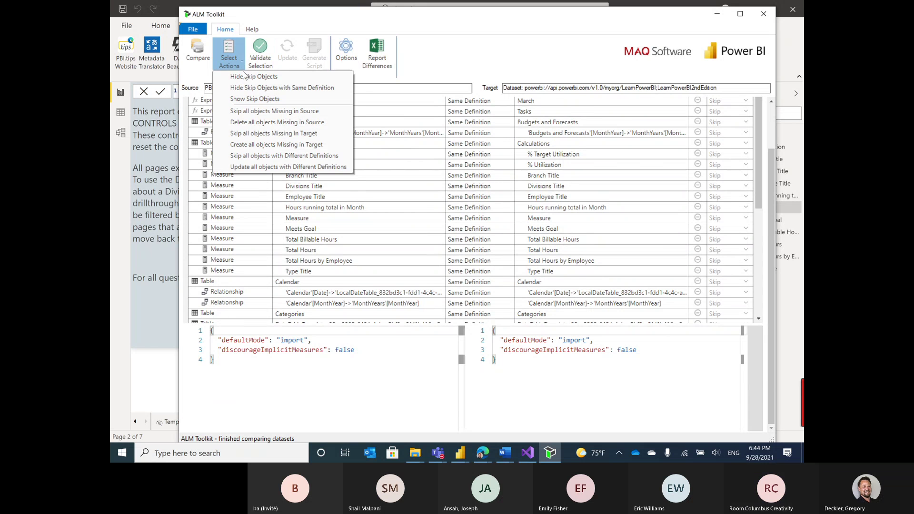
click(270, 167)
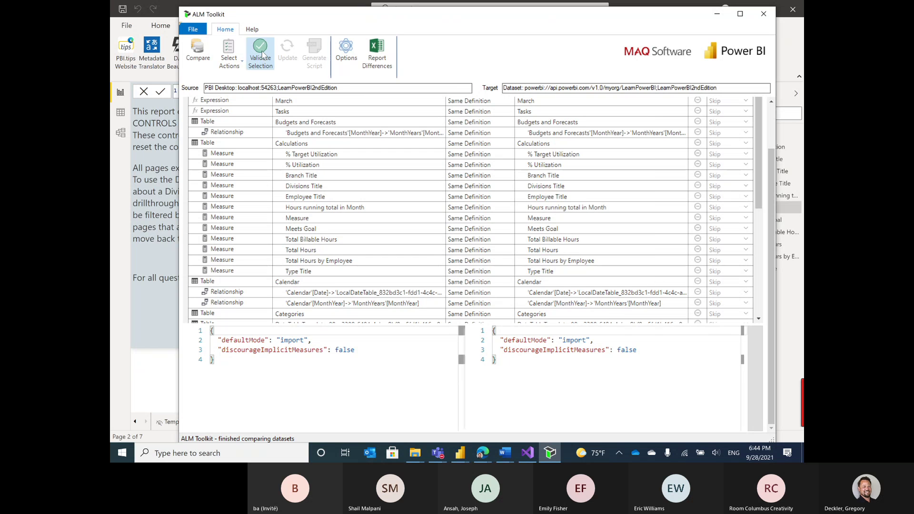
click(261, 53)
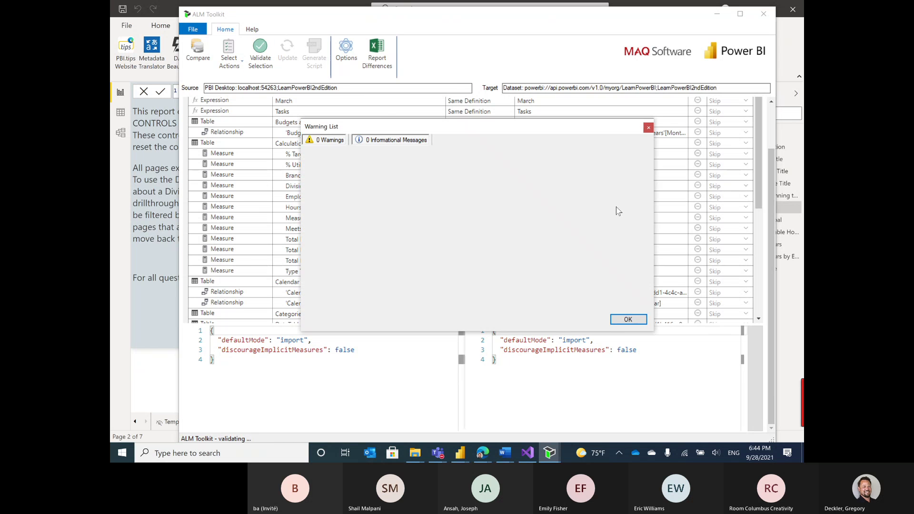
click(628, 318)
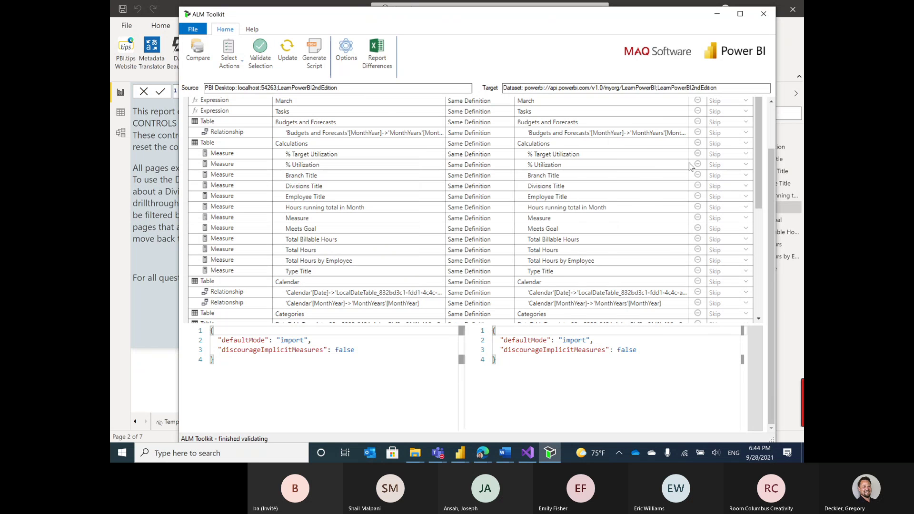
- Update the target dataset, close the deployment report, and refresh the comparison
click(287, 52)
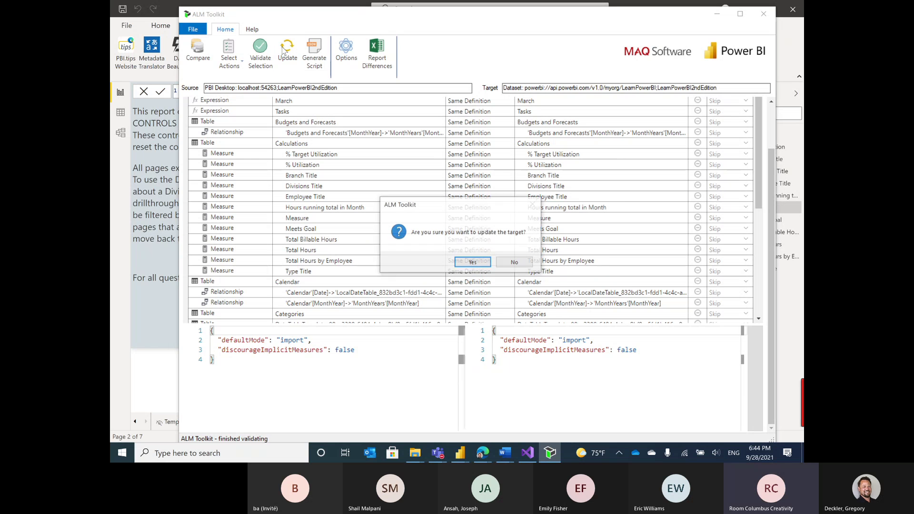
click(481, 262)
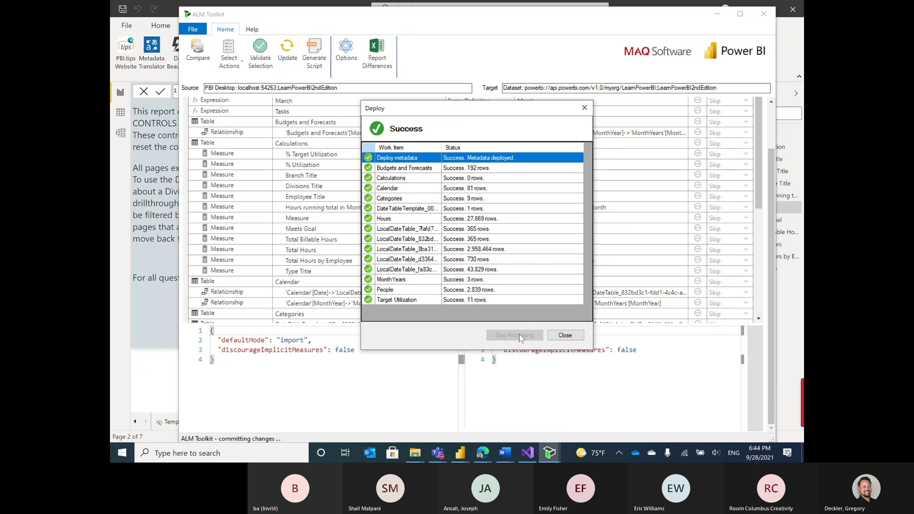
click(565, 335)
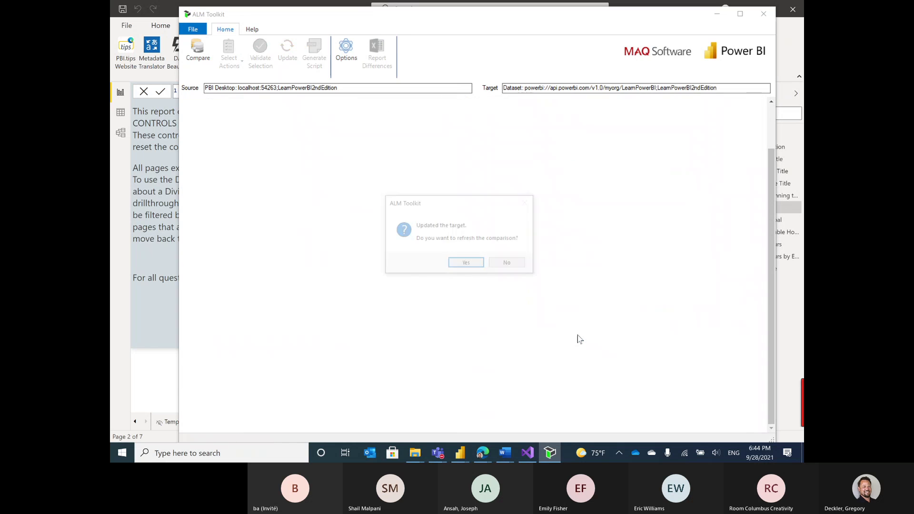
key(alt+Tab)
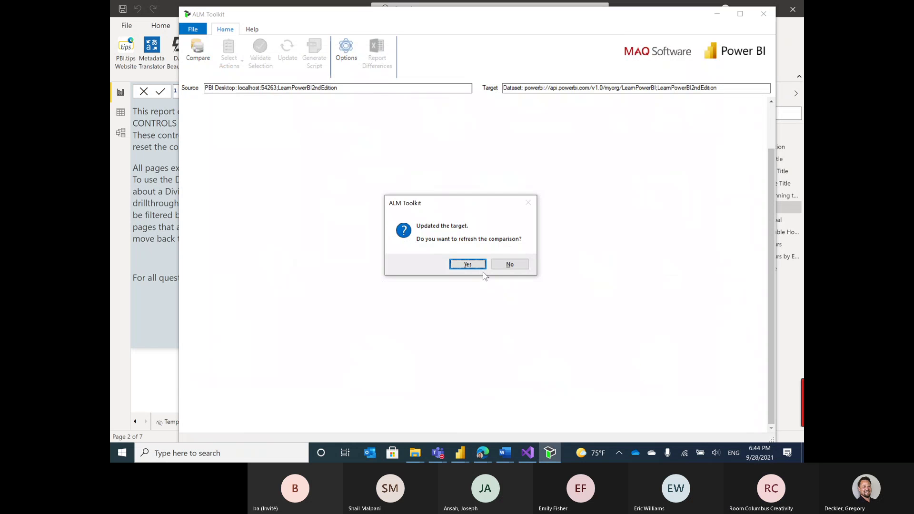
click(477, 266)
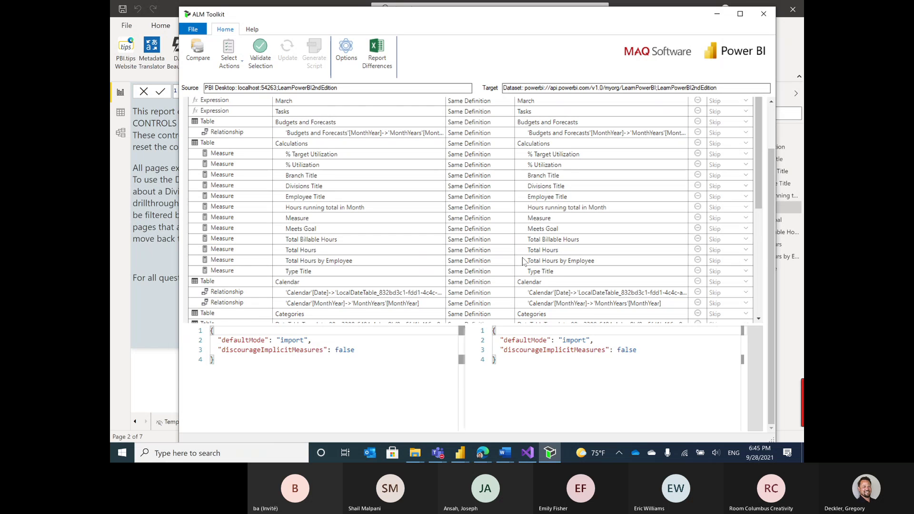
- Switch to the Power BI service in the browser and open the LearnPowerBI2ndEdition report from the LearnPowerBI workspace
key(alt+Tab)
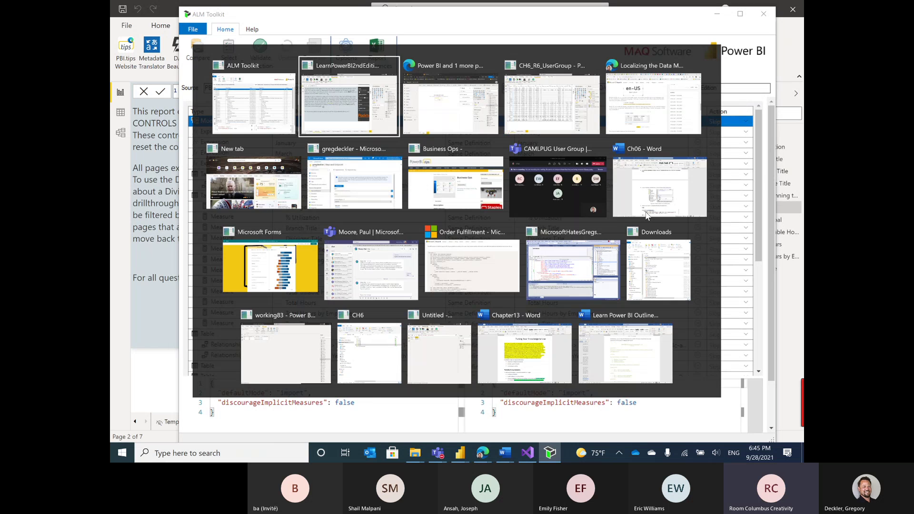
key(alt+Tab)
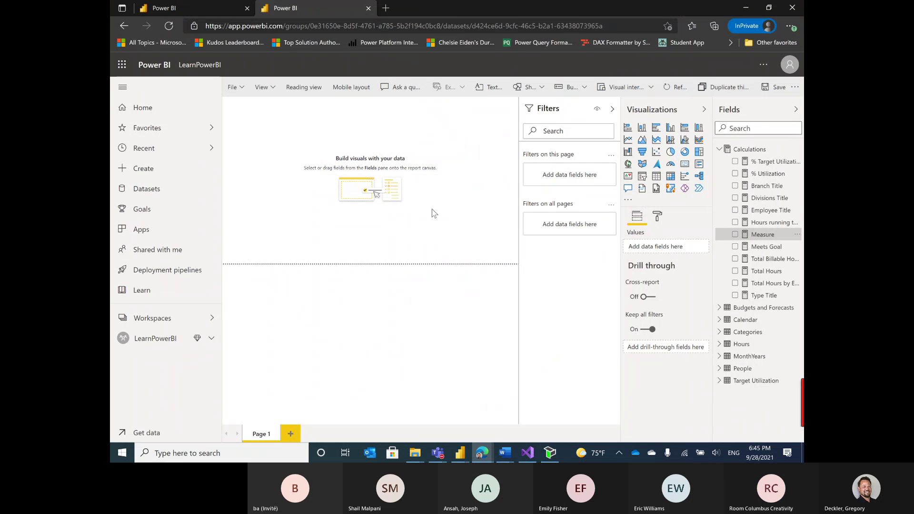
click(198, 338)
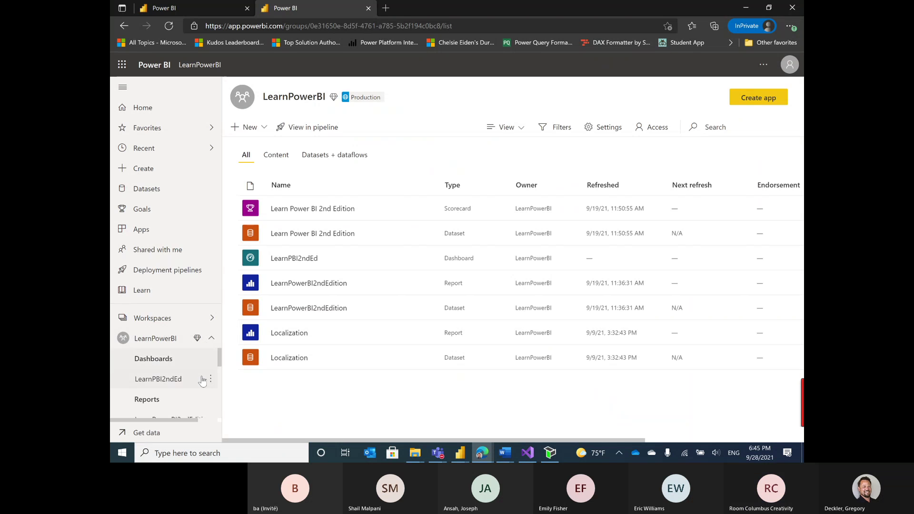
scroll(172, 362, down, 1)
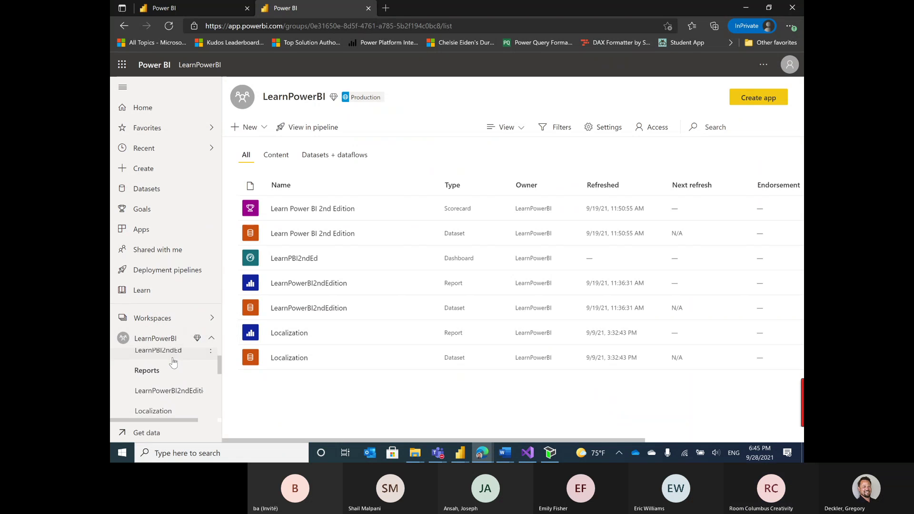
click(171, 390)
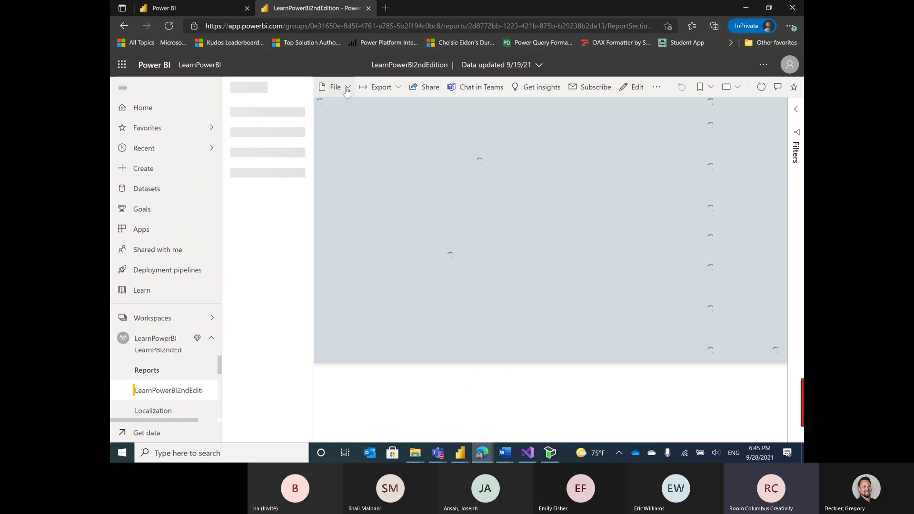
- Try twice to download the LearnPowerBI2ndEdition report as a .pbix file
click(347, 91)
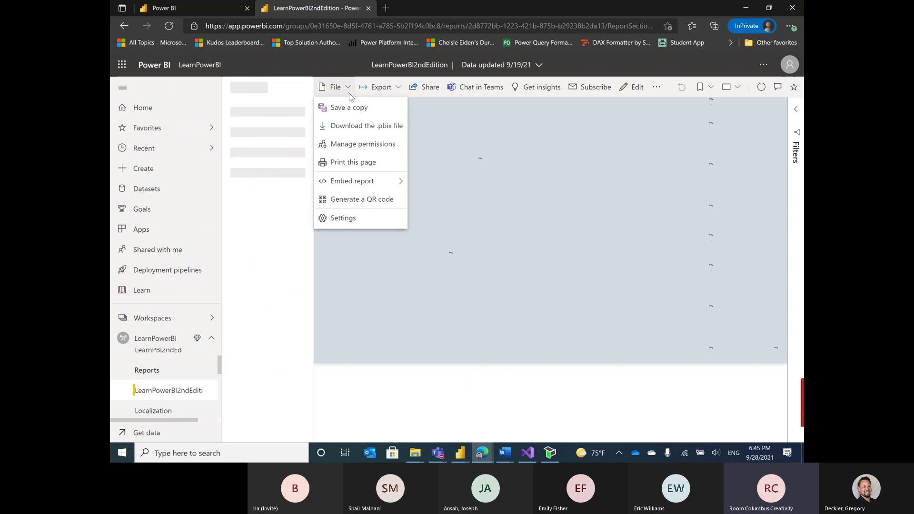
click(355, 127)
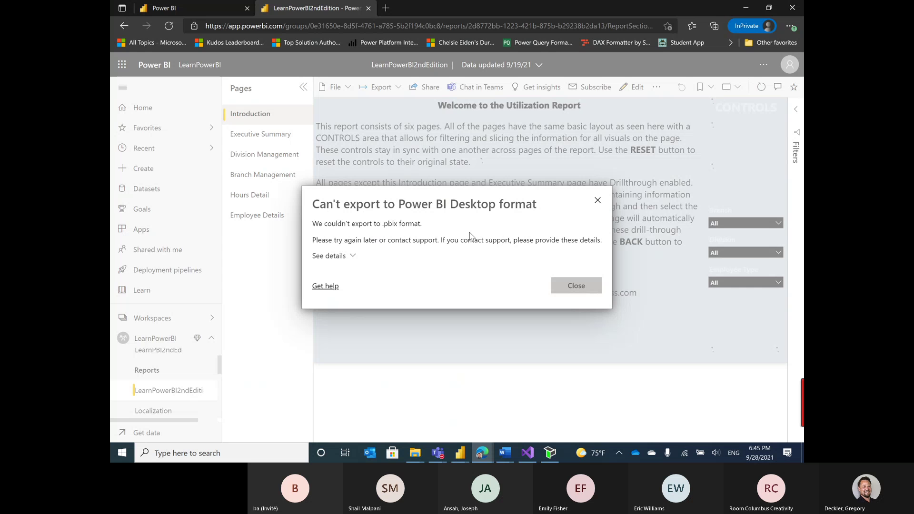
click(587, 290)
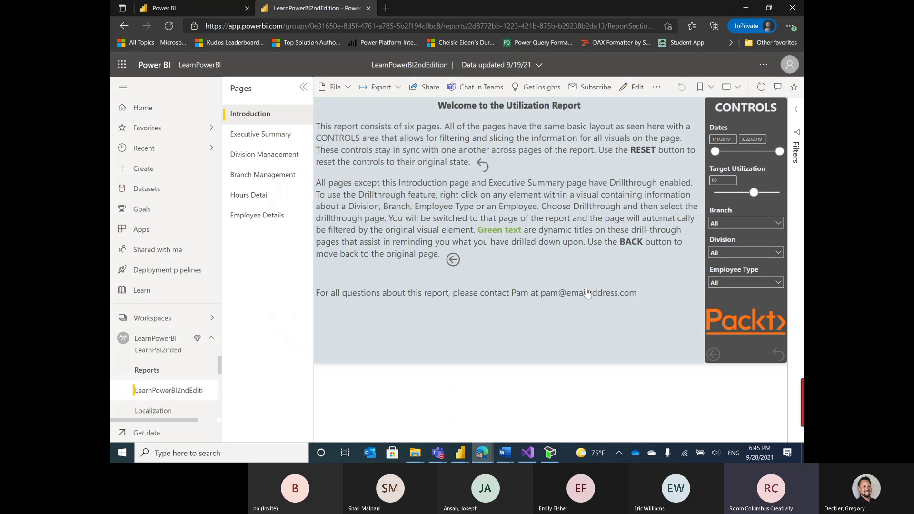
click(338, 87)
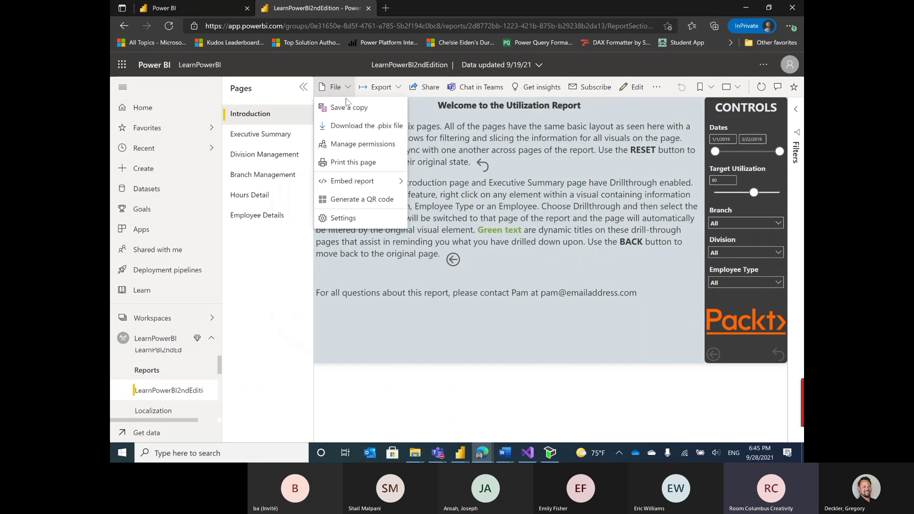
click(360, 126)
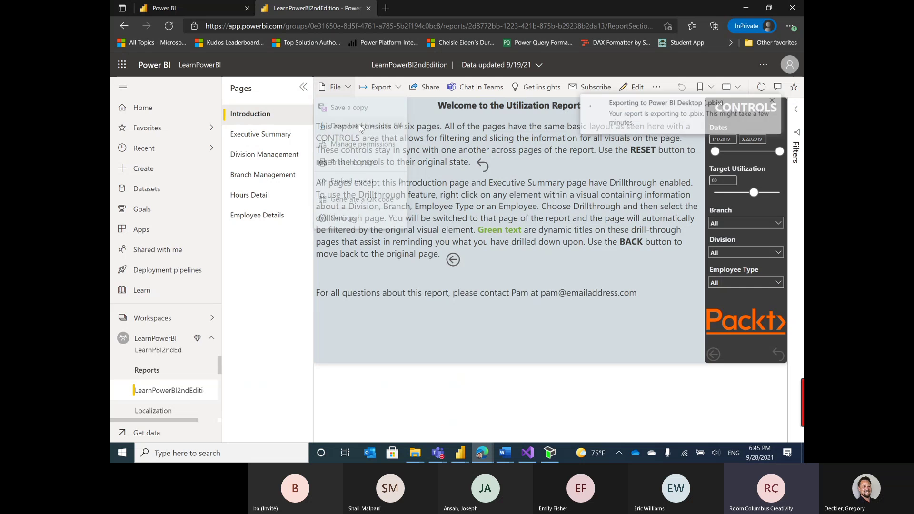
click(576, 284)
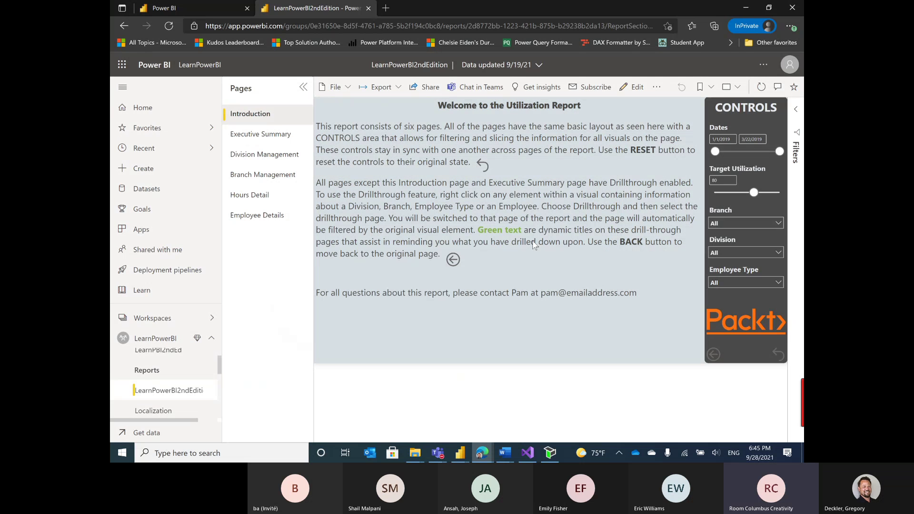
- Reload the report, open its Executive Summary page, and retry the .pbix download, expanding the error details before closing them
click(170, 27)
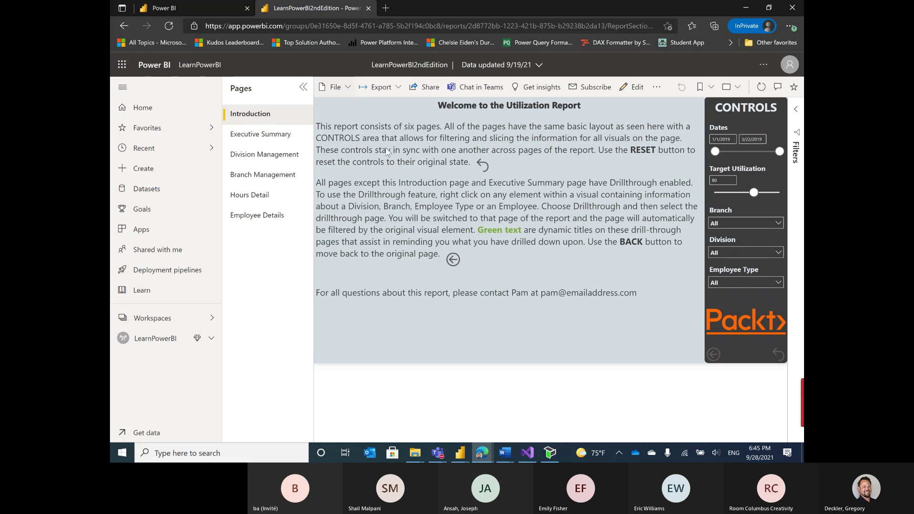
click(279, 142)
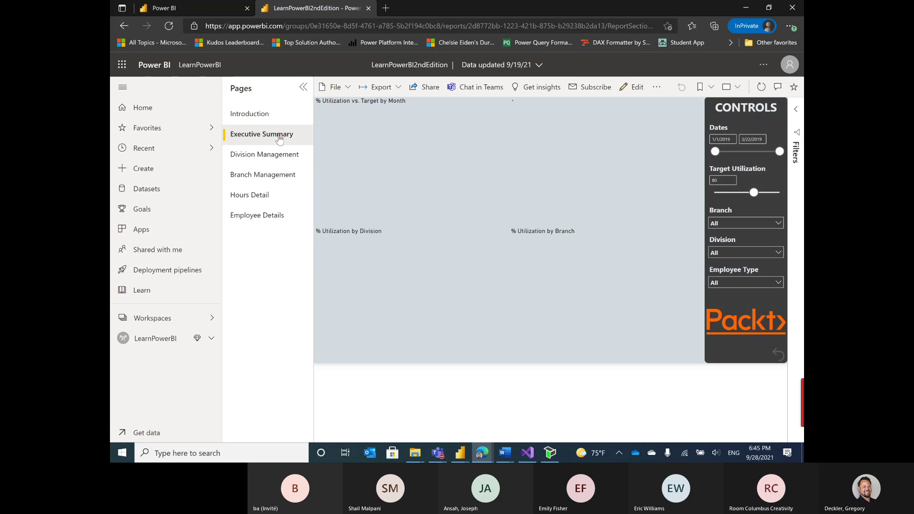
click(346, 88)
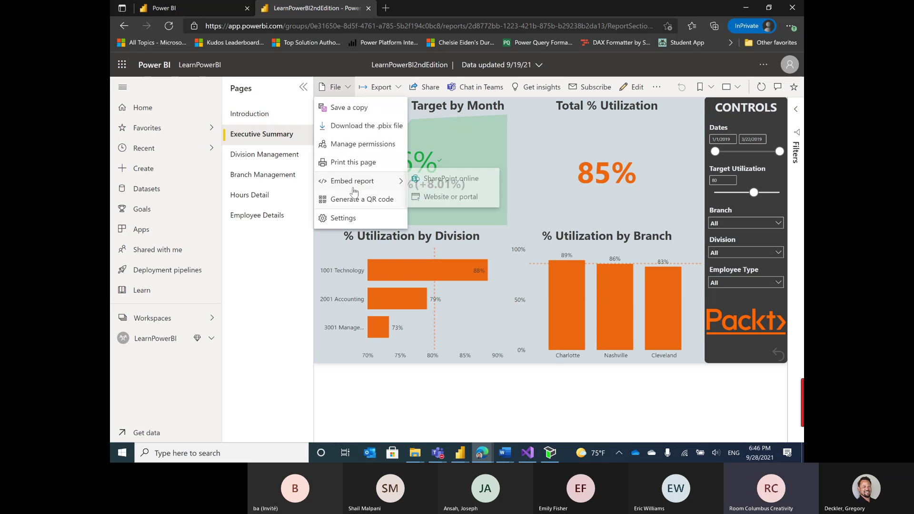
click(358, 126)
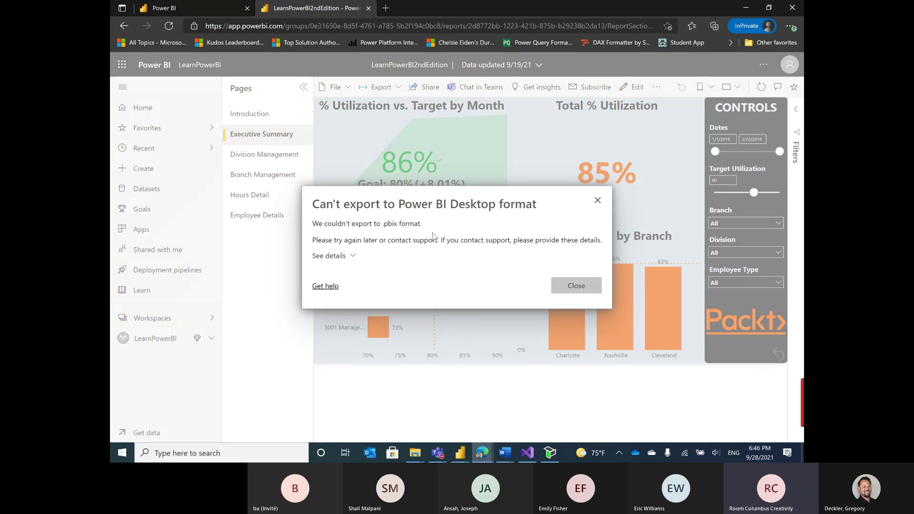
click(351, 256)
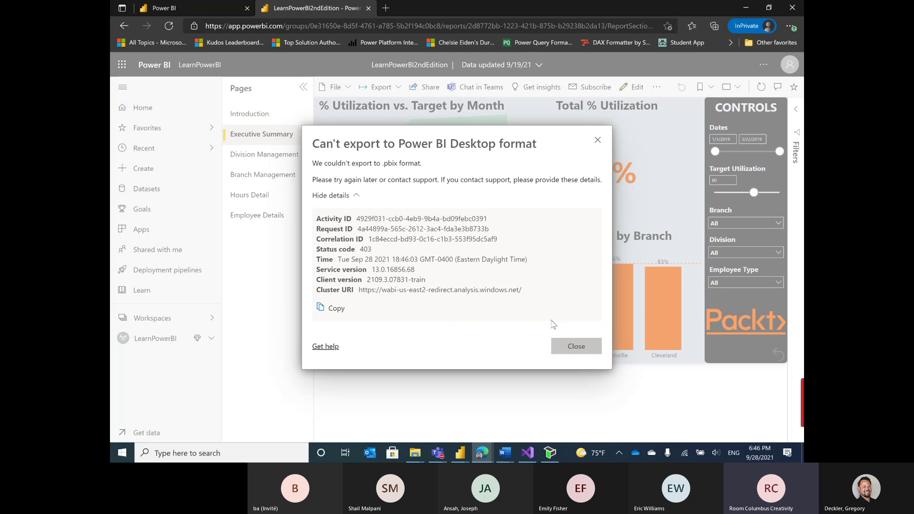
click(578, 346)
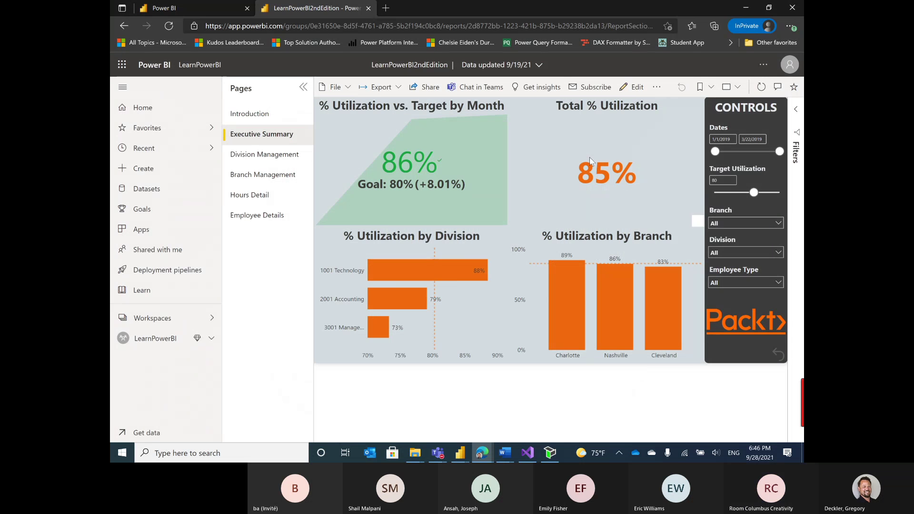
- Try once more to download the .pbix file from the Executive Summary page and expand the LearnPowerBI workspace contents
click(346, 88)
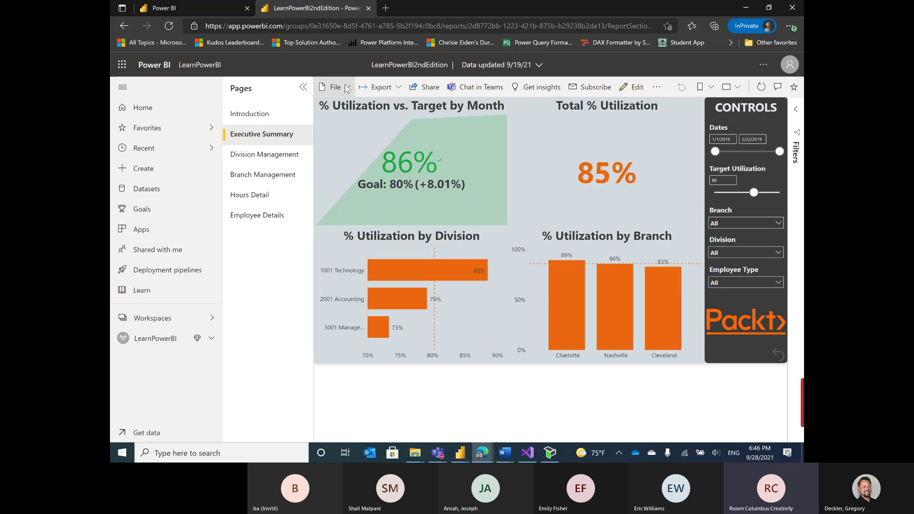
click(345, 128)
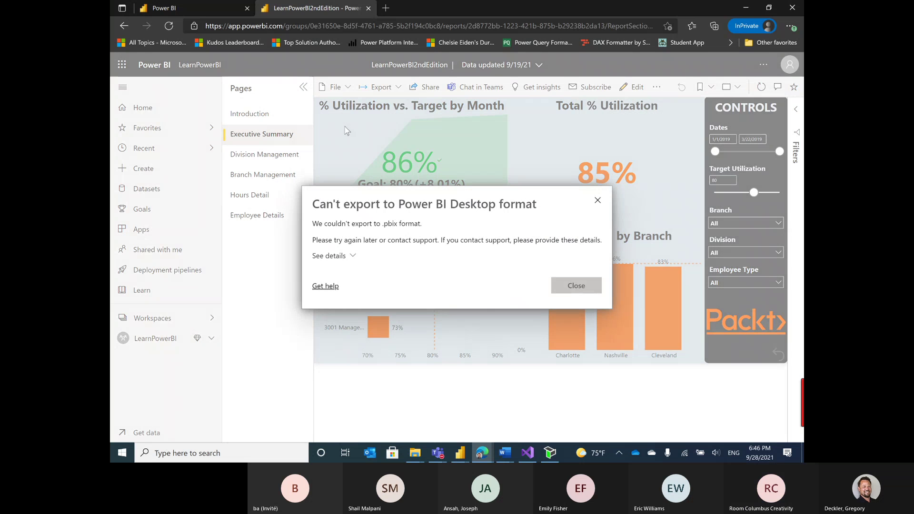
click(563, 284)
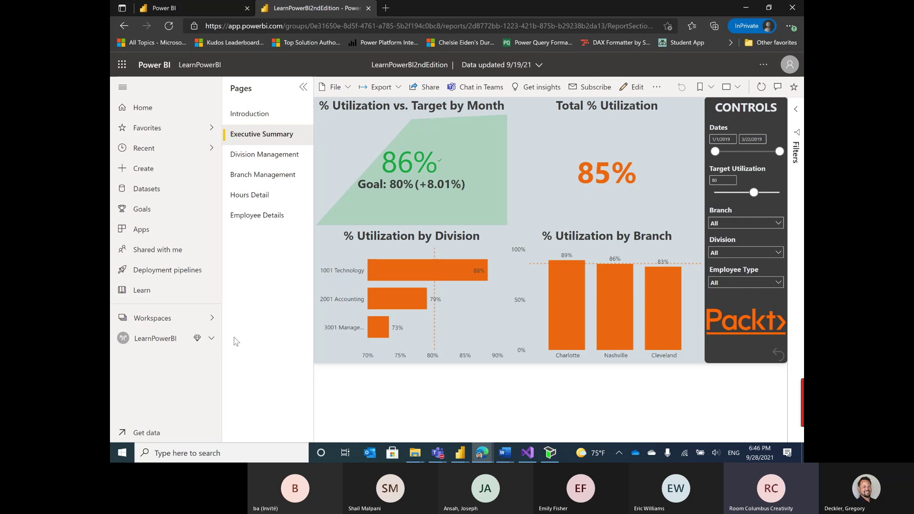
click(211, 339)
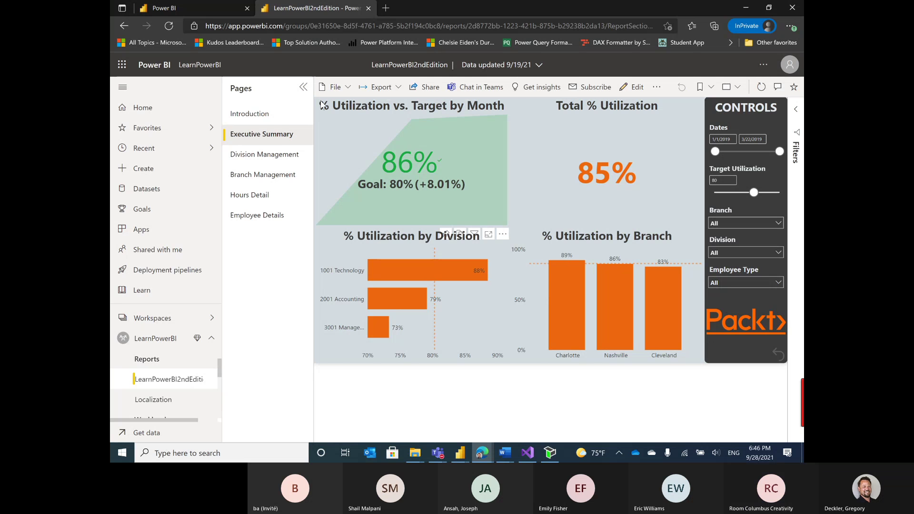
- Switch to ALM Toolkit, check the comparison's source and target connections without changing them, and return to the Power BI service
key(alt+Tab)
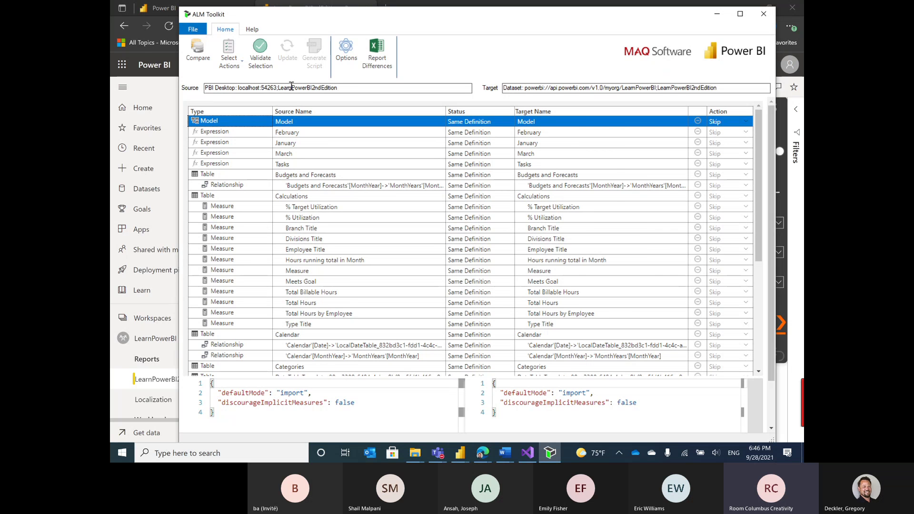
click(197, 52)
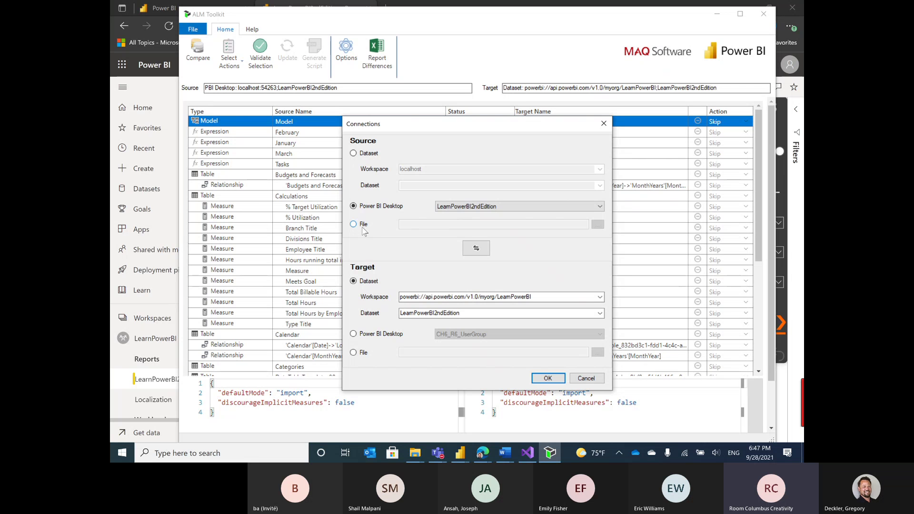
click(603, 124)
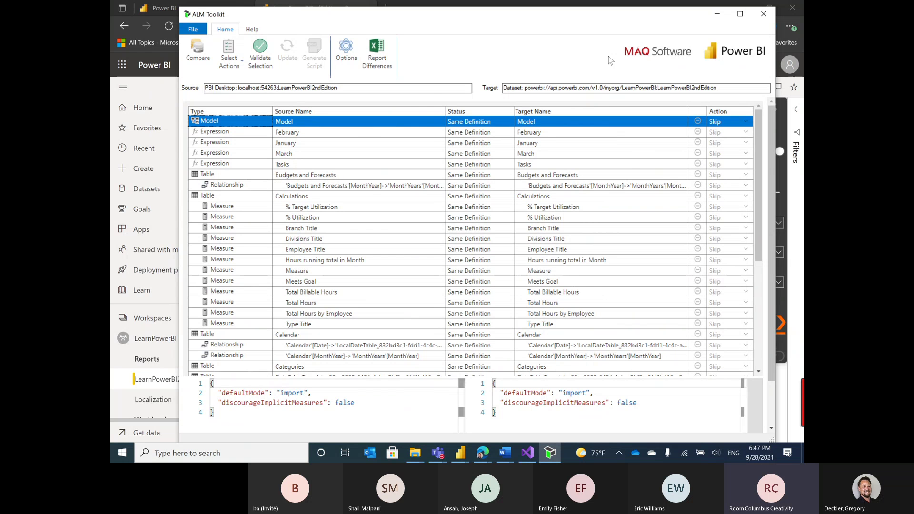
key(alt+Tab)
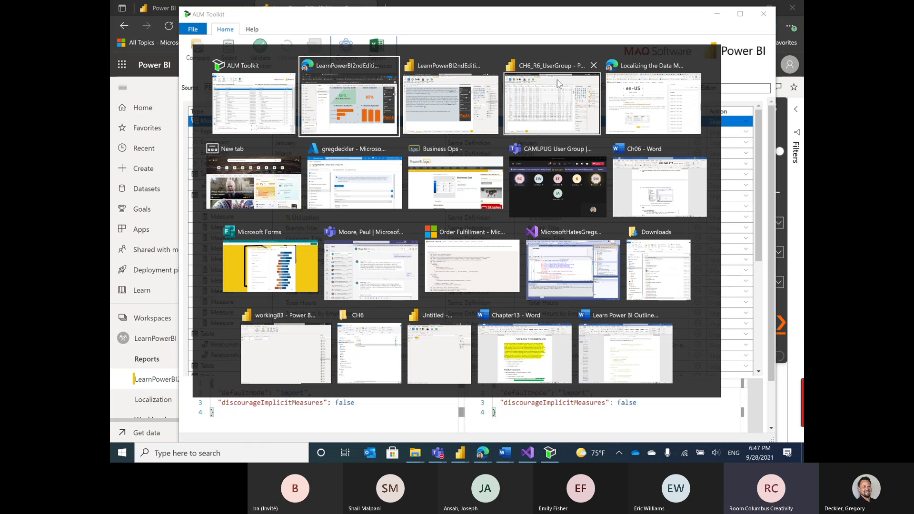
key(alt)
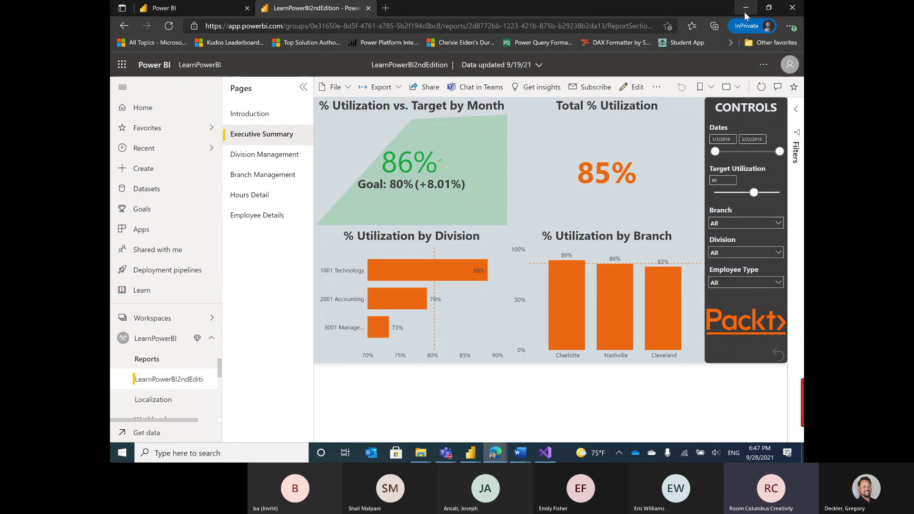
- Switch to LearnPowerBI2ndEdition in Power BI Desktop and launch DAX Studio on its model
key(alt+Tab)
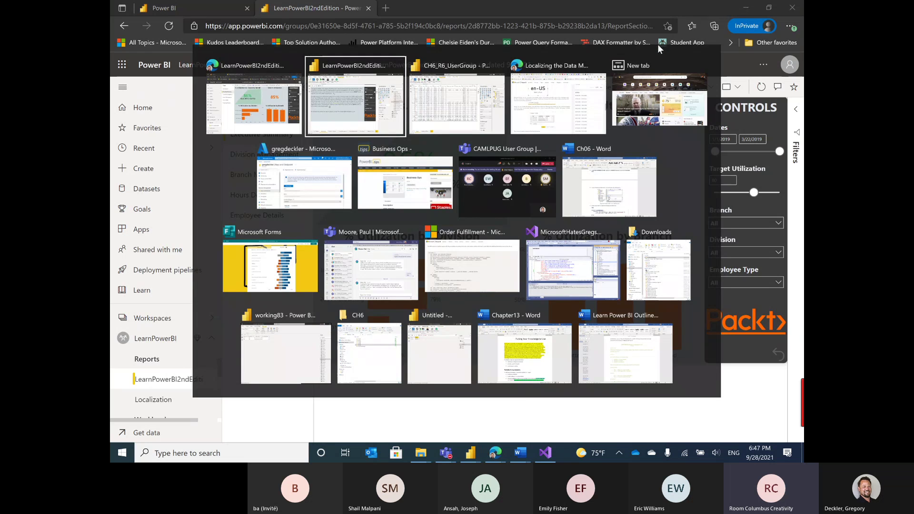
key(alt)
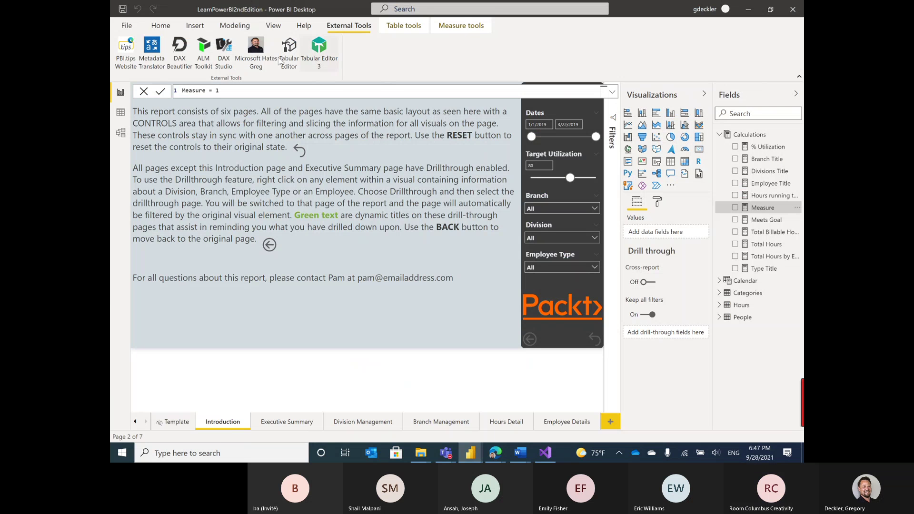
click(224, 50)
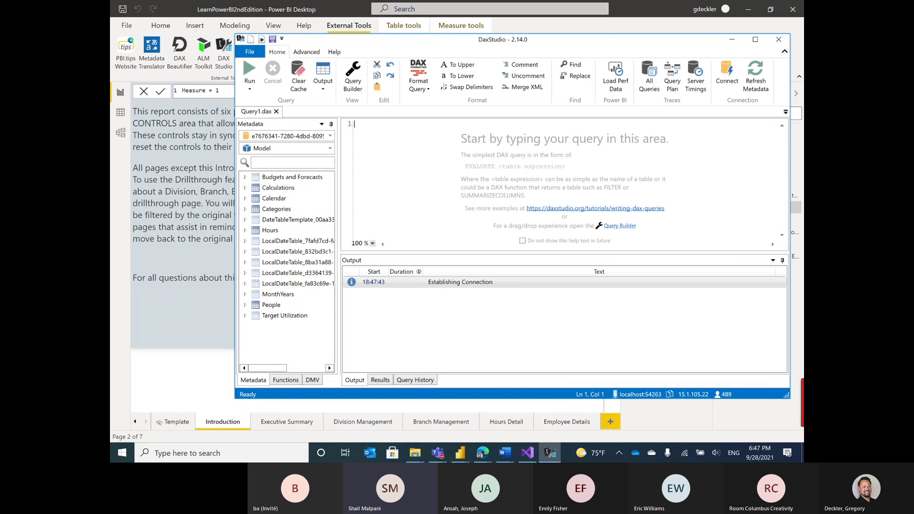
drag(607, 45, 590, 41)
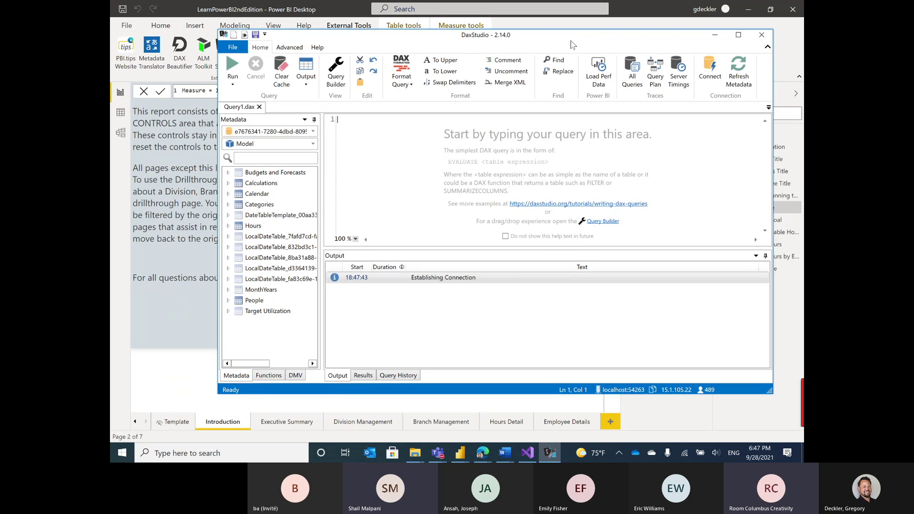
- Relaunch ALM Toolkit from Power BI Desktop, compare with the LearnPowerBI2ndEdition dataset in the LearnPowerBI workspace, and sign in with the account password
click(206, 51)
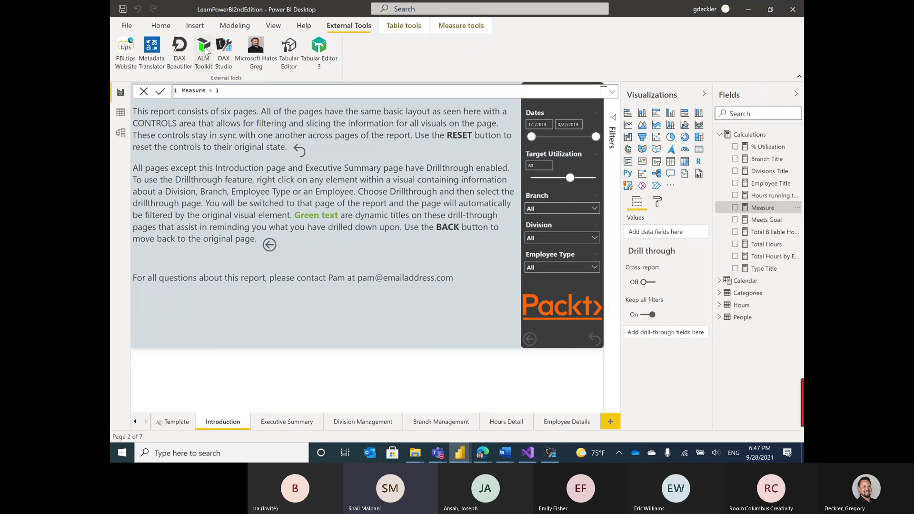
click(206, 52)
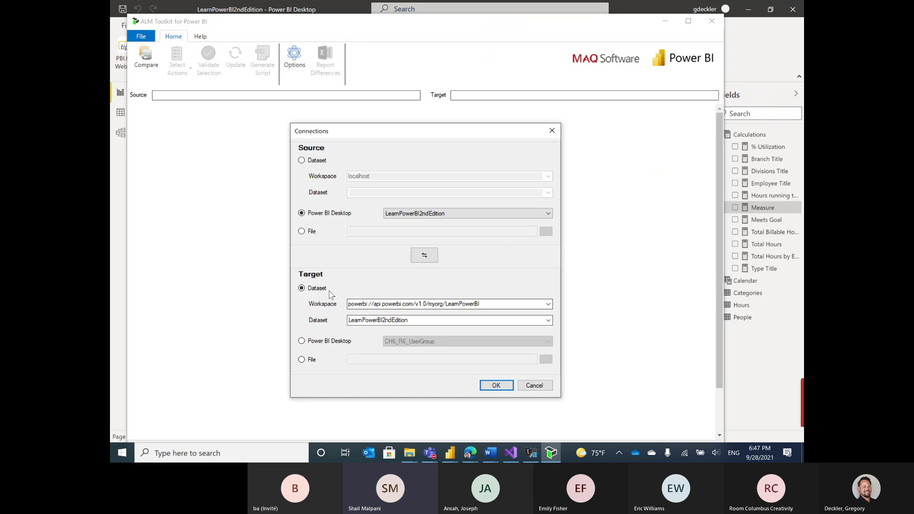
click(496, 385)
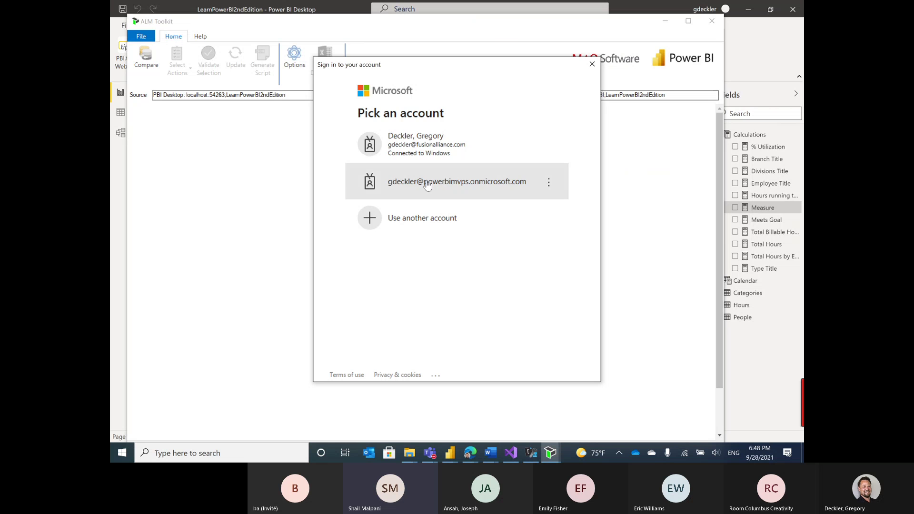
click(426, 185)
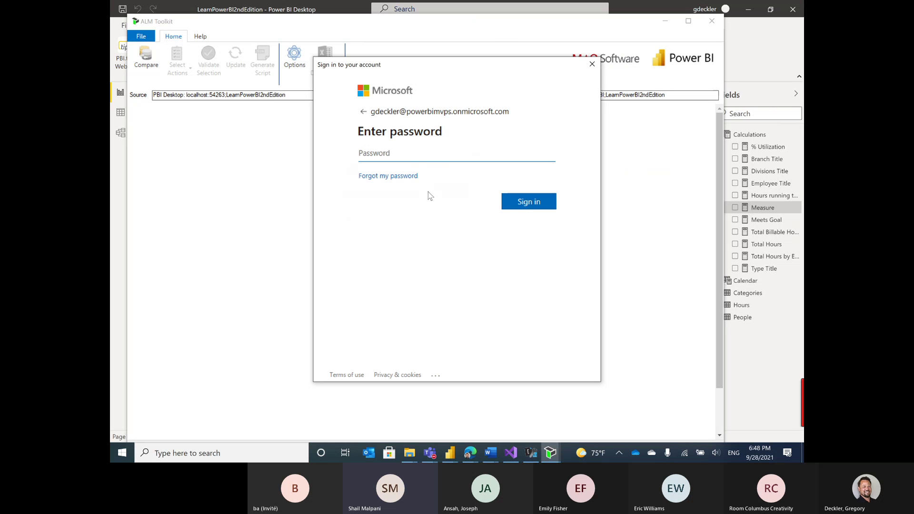
text(•••••••••••)
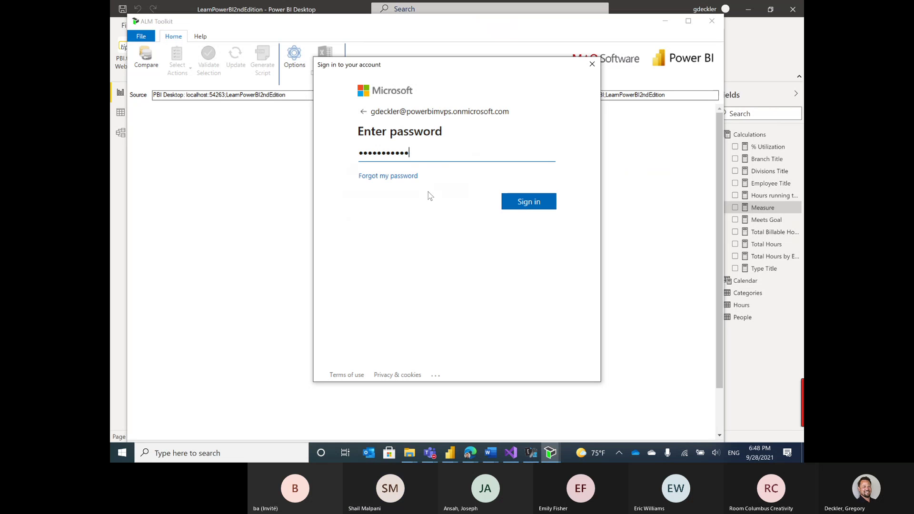
key(Return)
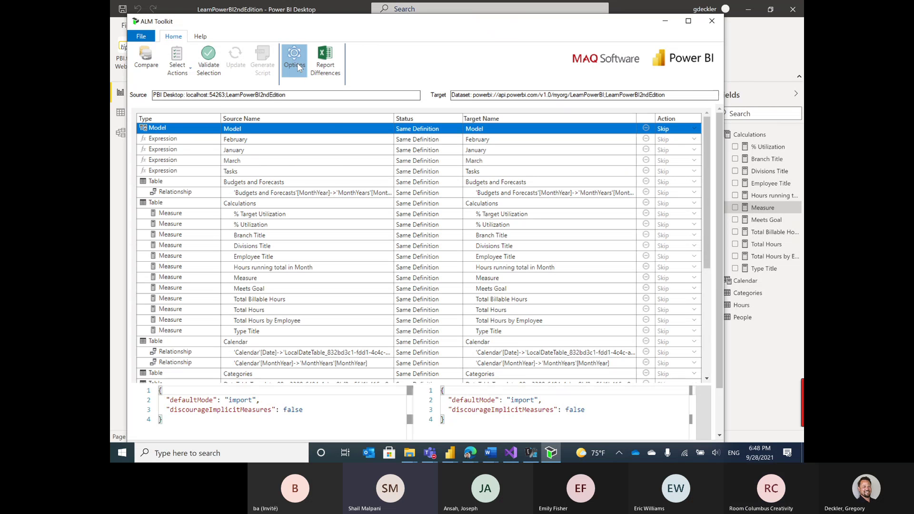
- Include cultures in the comparison options and rerun the comparison against the LearnPowerBI2ndEdition dataset
click(297, 63)
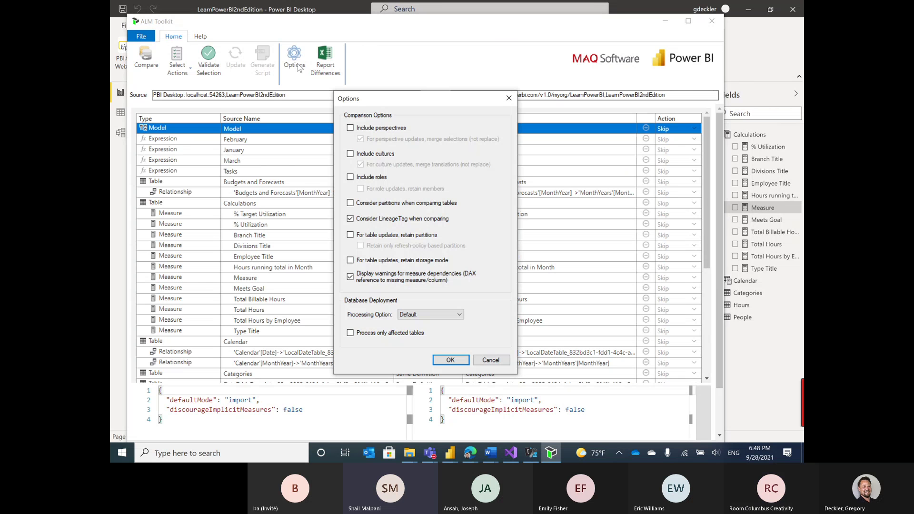
click(350, 154)
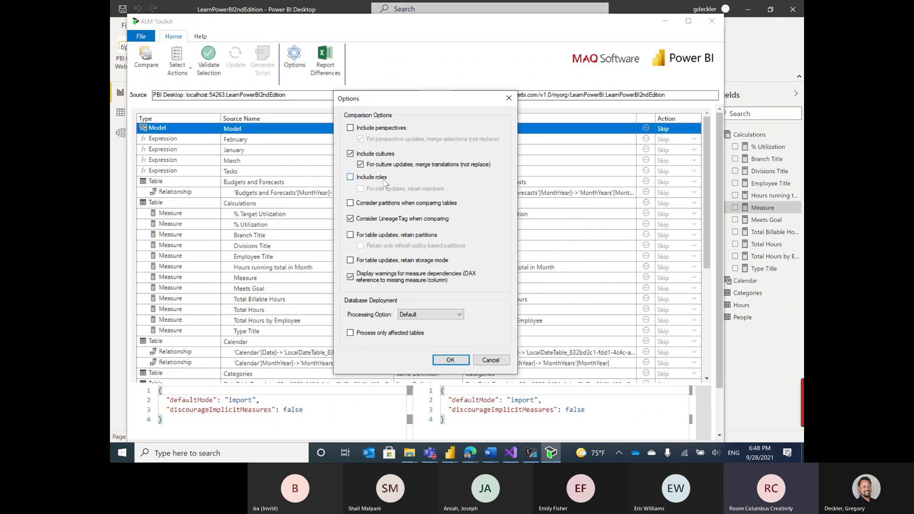
click(451, 360)
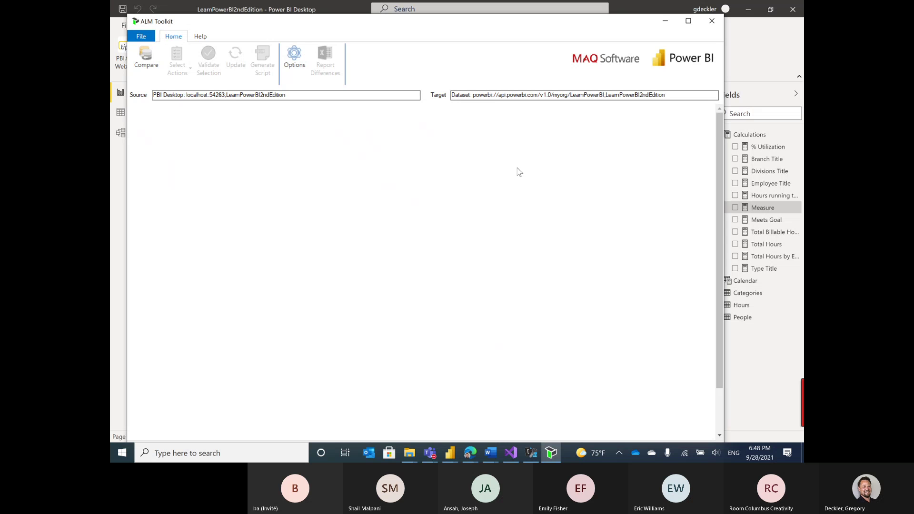
drag(509, 27, 509, 16)
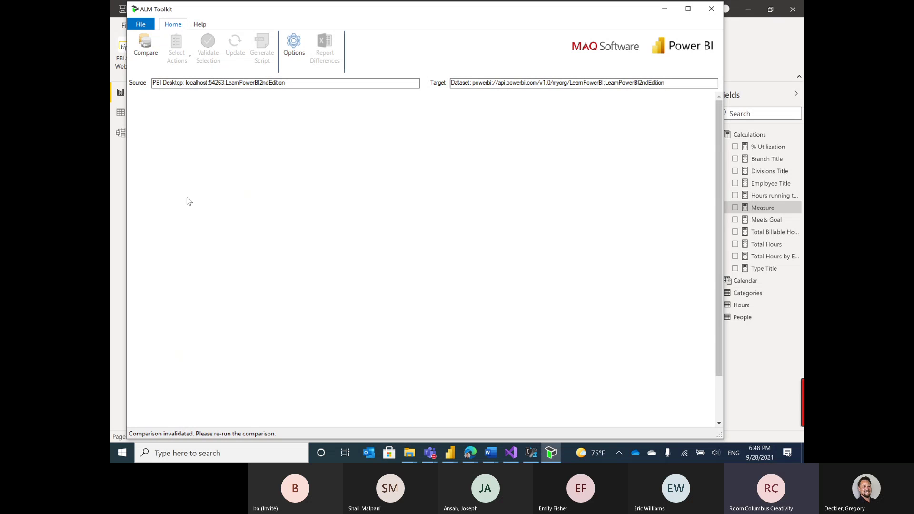
click(151, 46)
click(495, 373)
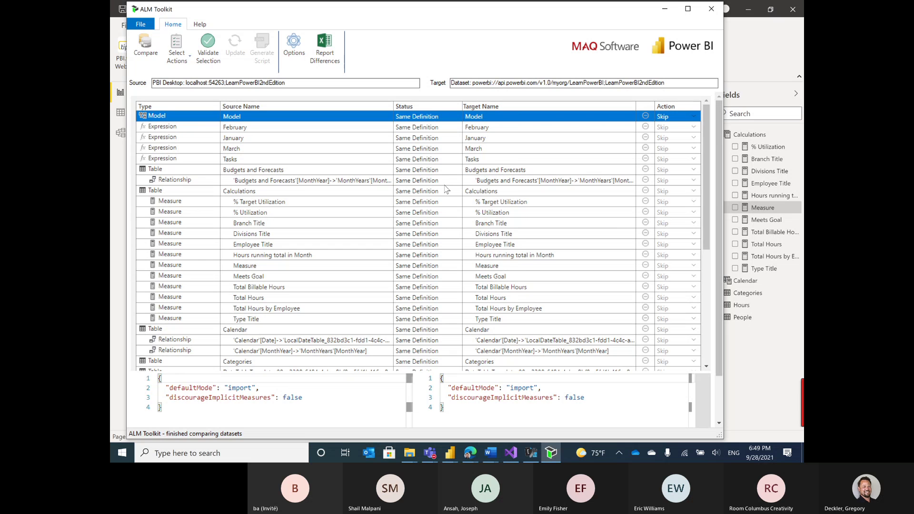
- Check the comparison options, the available selection actions, and the source and target connections
click(294, 45)
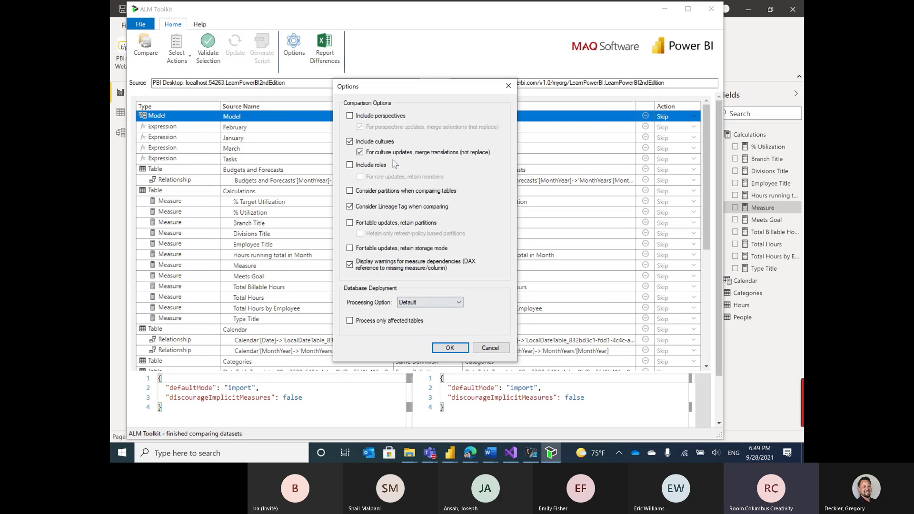
click(490, 348)
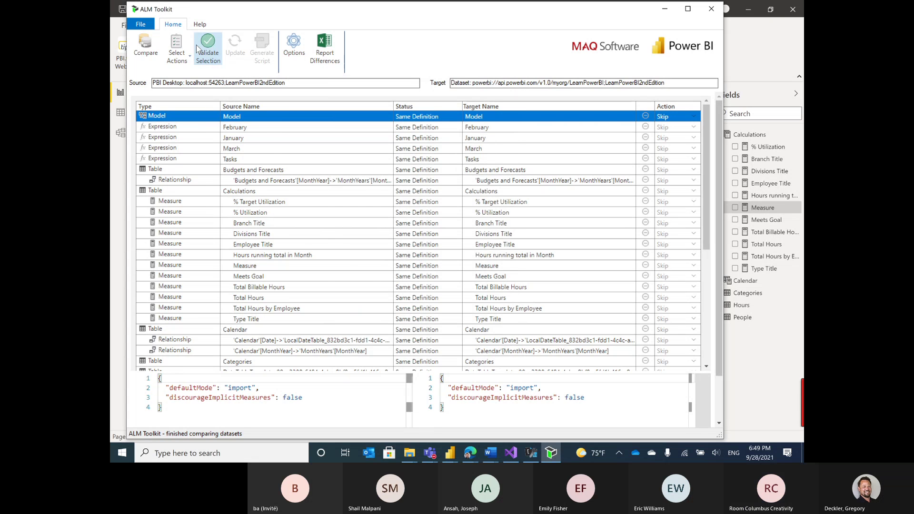
click(177, 50)
click(202, 164)
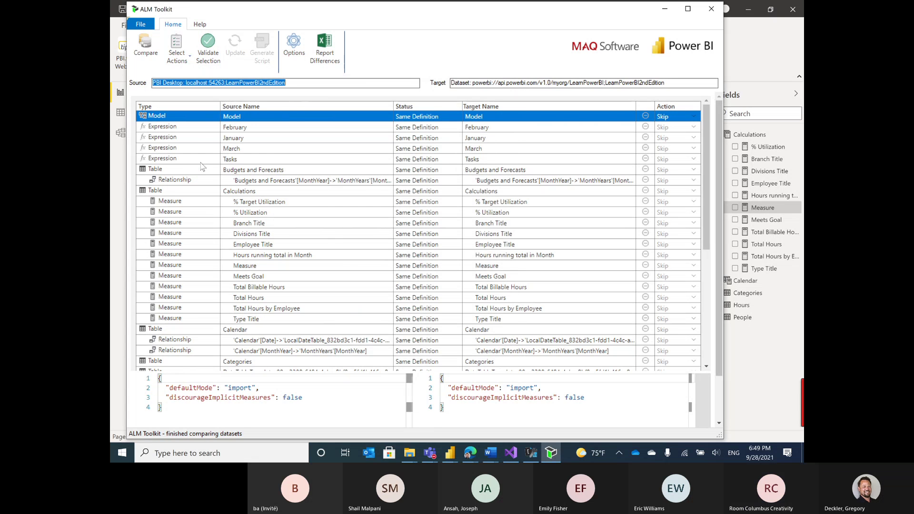
click(137, 42)
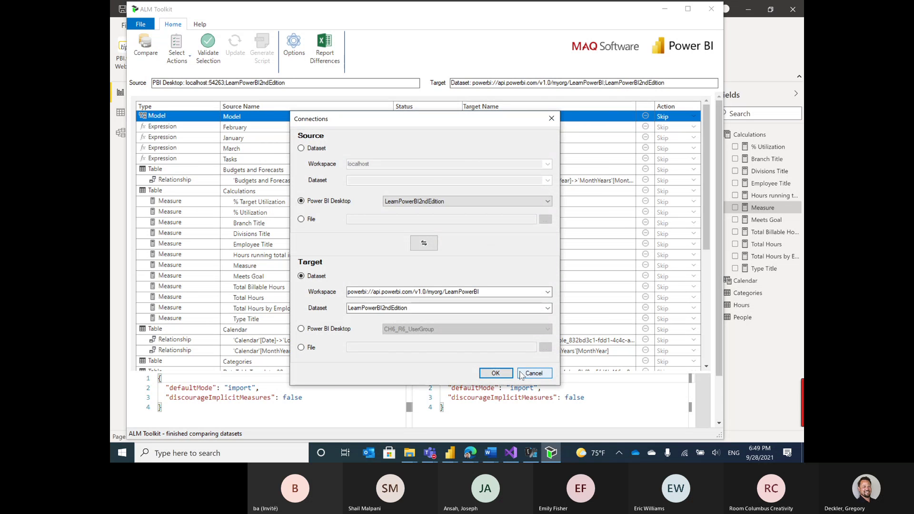
click(496, 373)
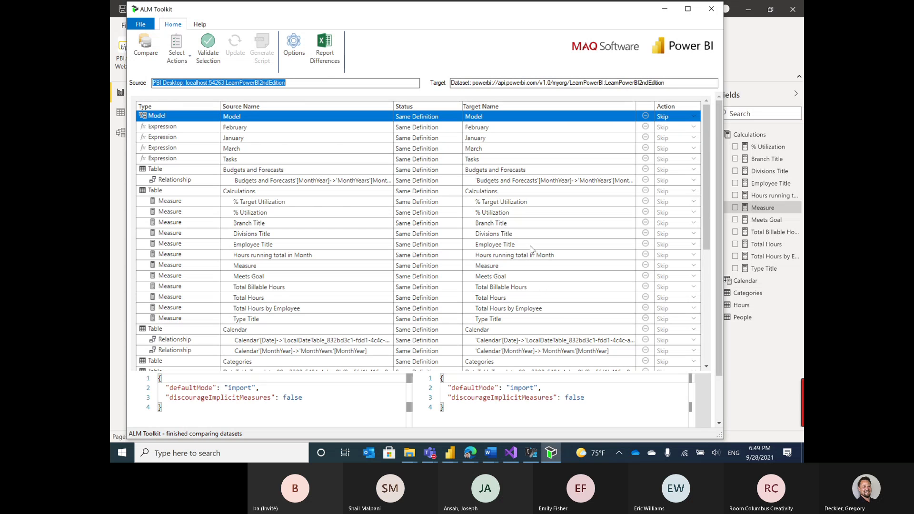
- Review the compared objects and validate the selected actions, including creating the de-DE culture and updating the en-US culture
scroll(530, 245, down, 5)
scroll(529, 246, down, 3)
scroll(529, 246, up, 10)
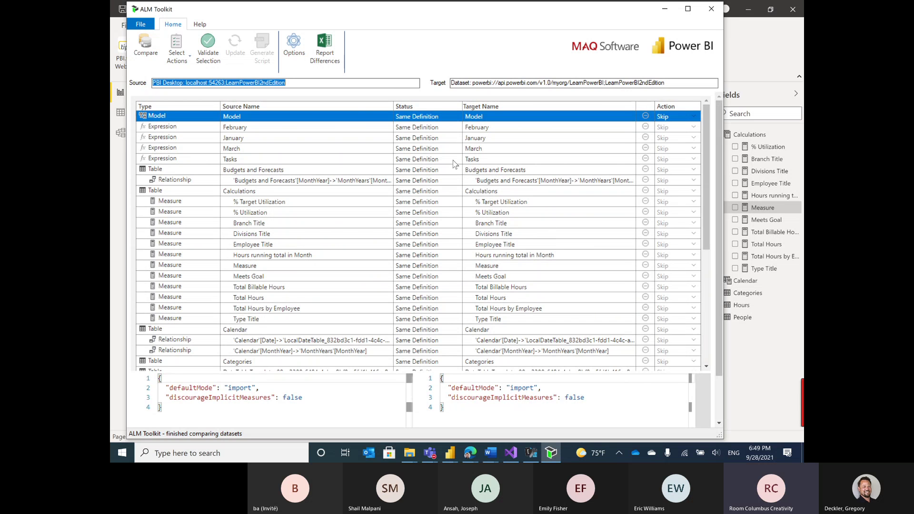
scroll(454, 164, down, 7)
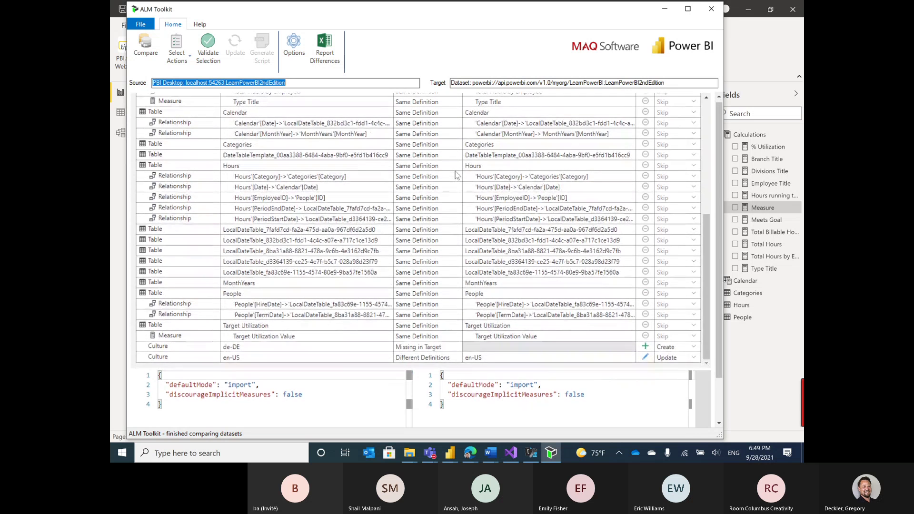
scroll(455, 176, up, 10)
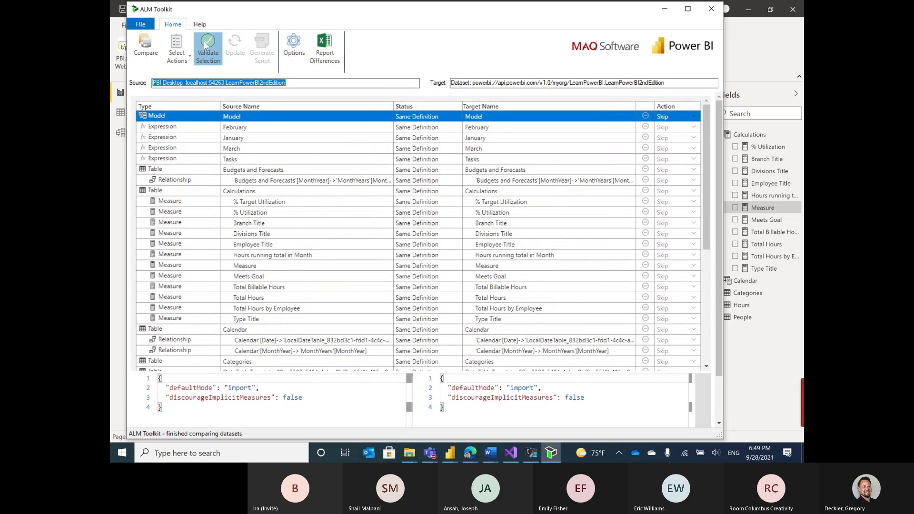
click(205, 47)
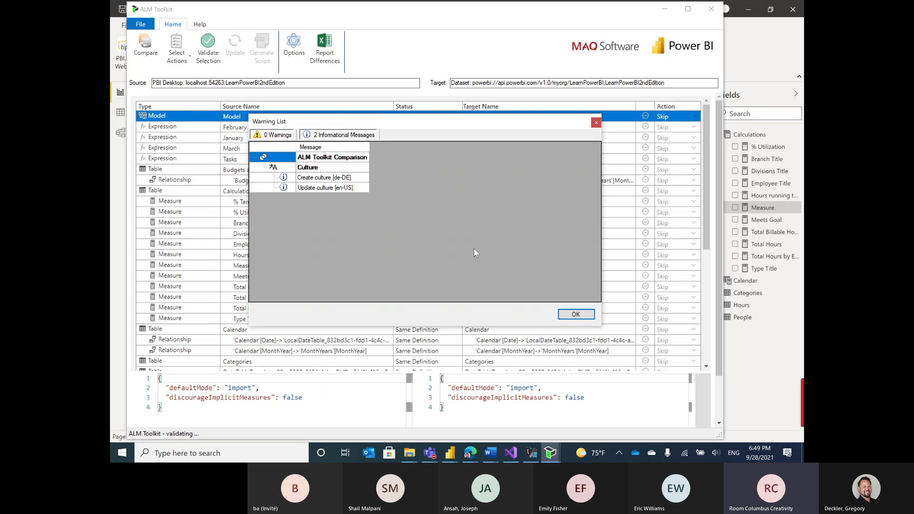
click(575, 315)
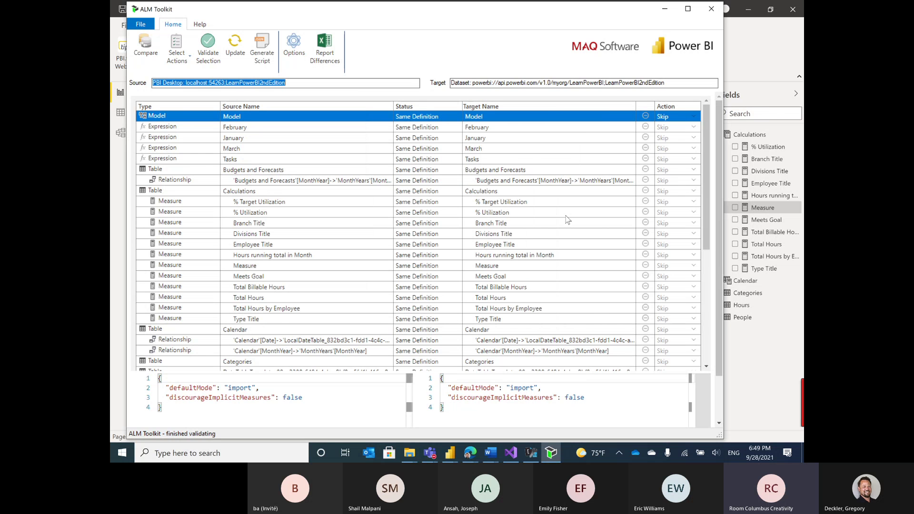
scroll(567, 219, down, 10)
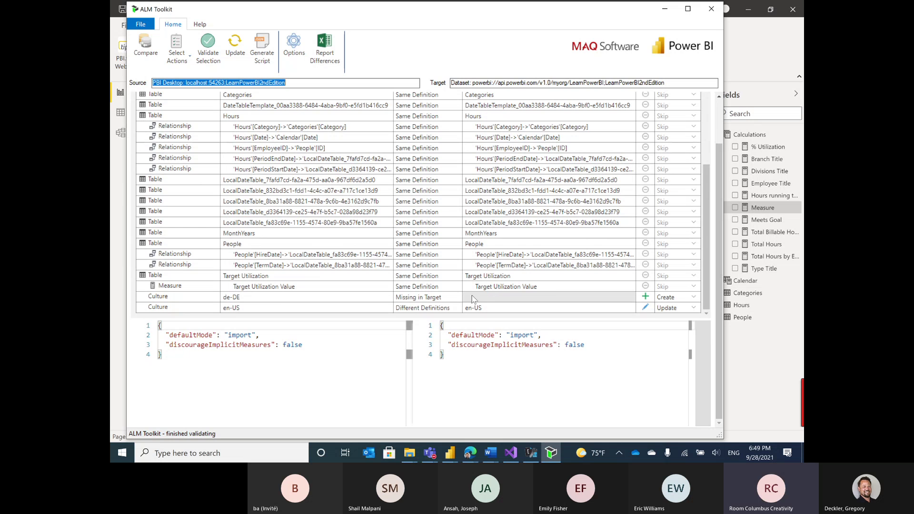
scroll(552, 292, up, 7)
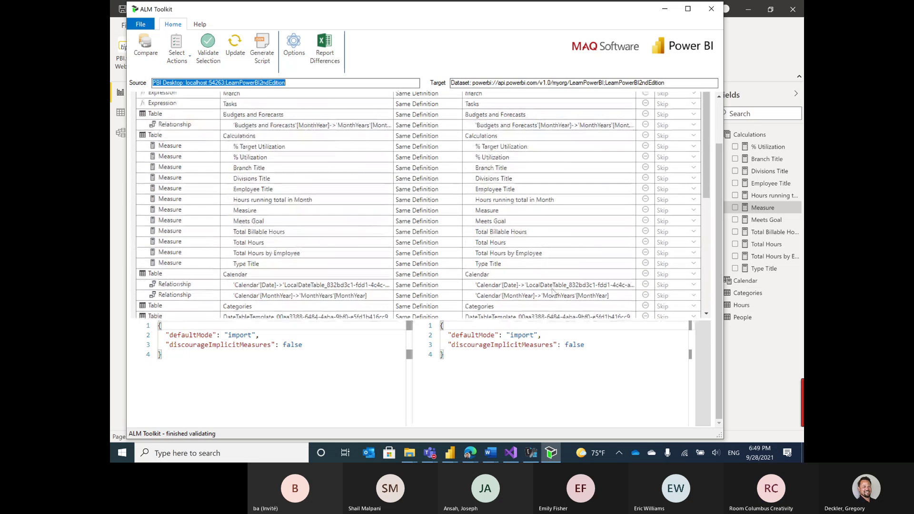
- Open the model in Tabular Editor from Power BI Desktop and expand its translations and tables
key(alt+Tab)
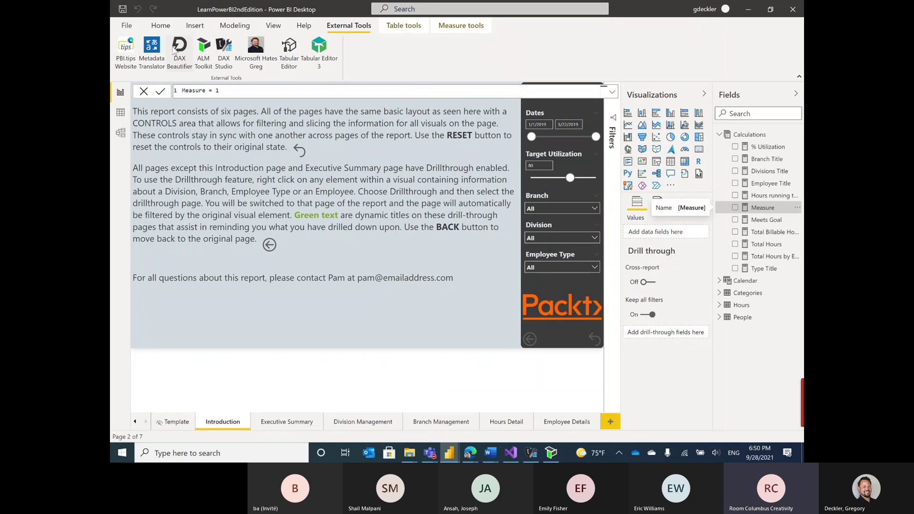
click(285, 45)
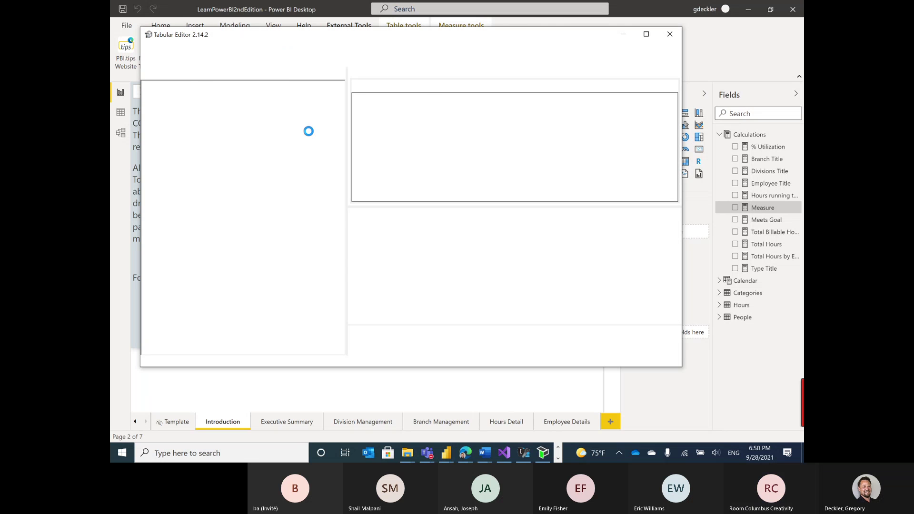
click(155, 142)
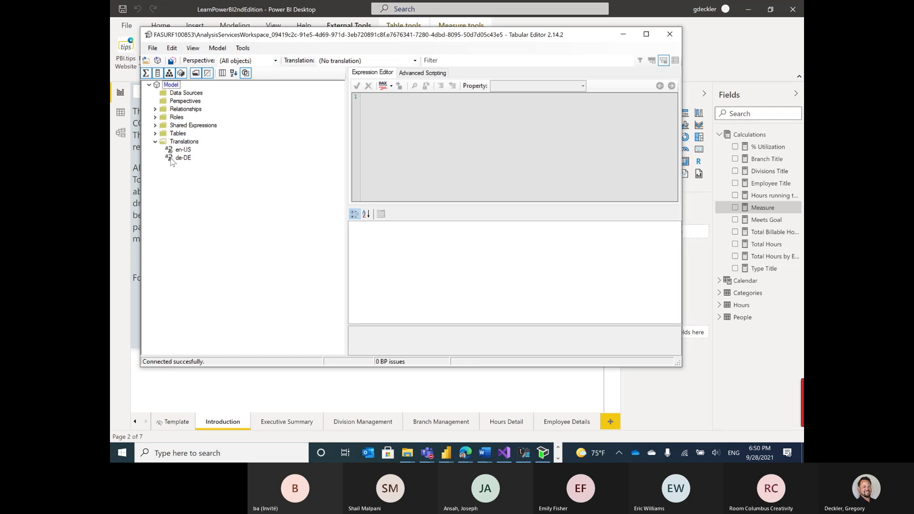
click(155, 134)
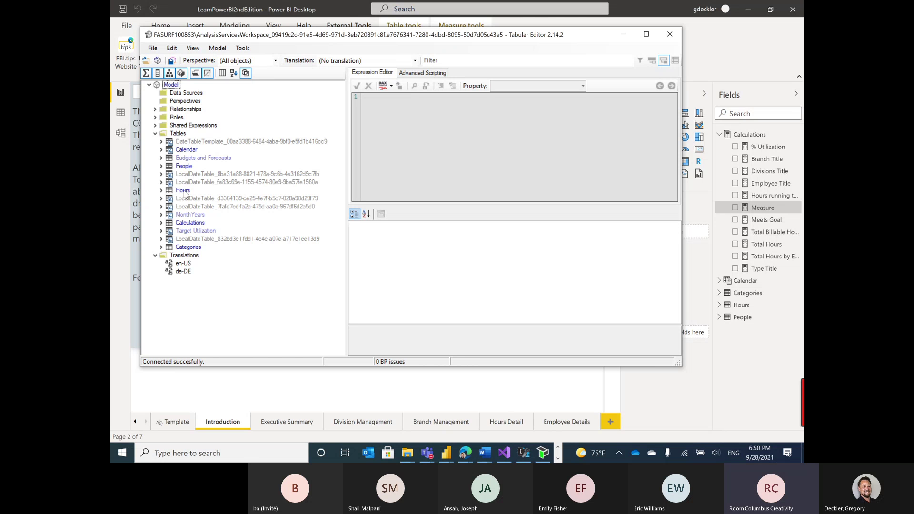
- Inspect the translated names of the Date column in the Calendar table
click(161, 149)
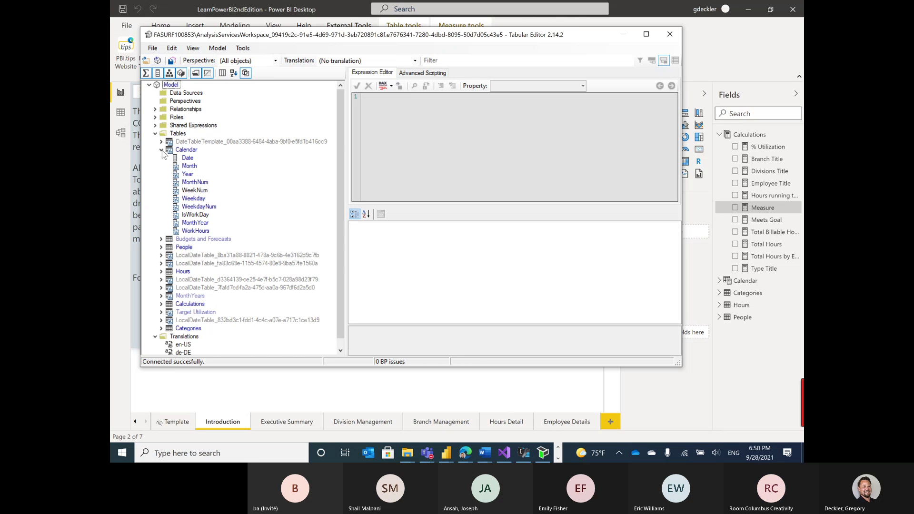
click(187, 157)
scroll(490, 256, down, 3)
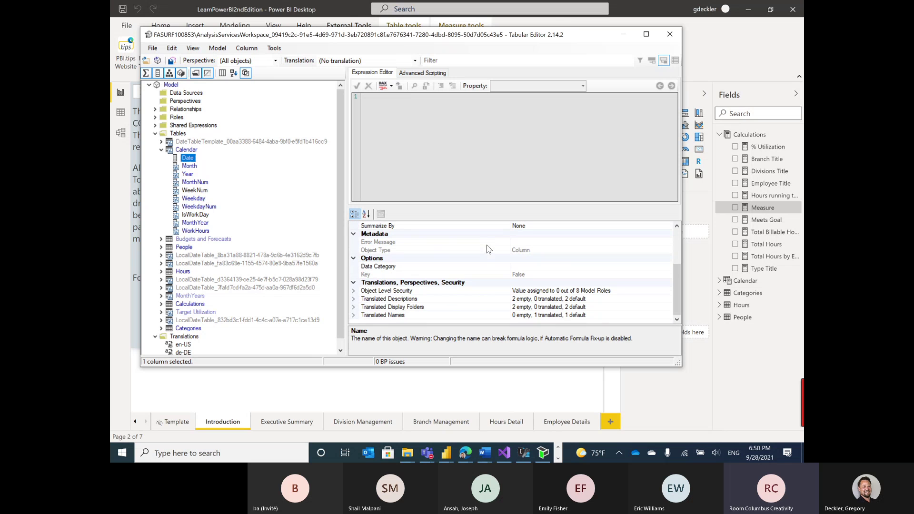
click(353, 315)
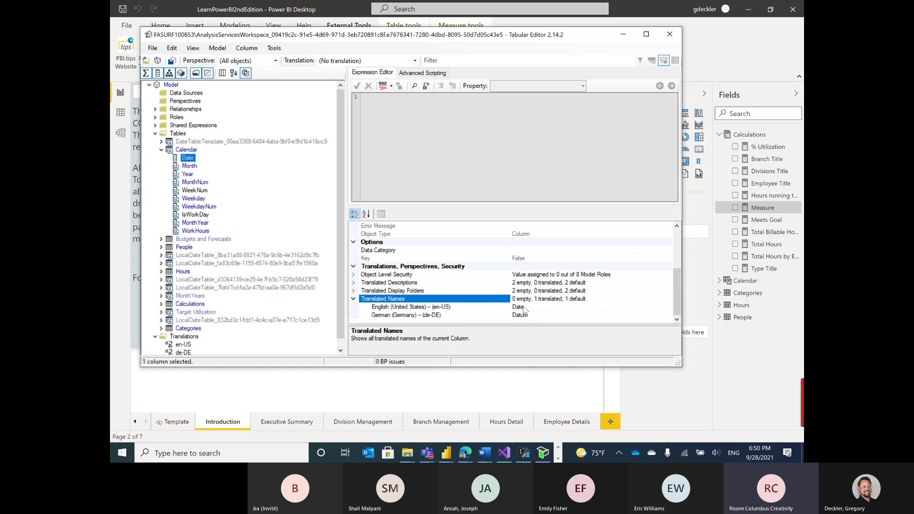
- Switch back to ALM Toolkit and examine the table, measure and culture rows of the comparison against the model in Tabular Editor
key(alt+Tab)
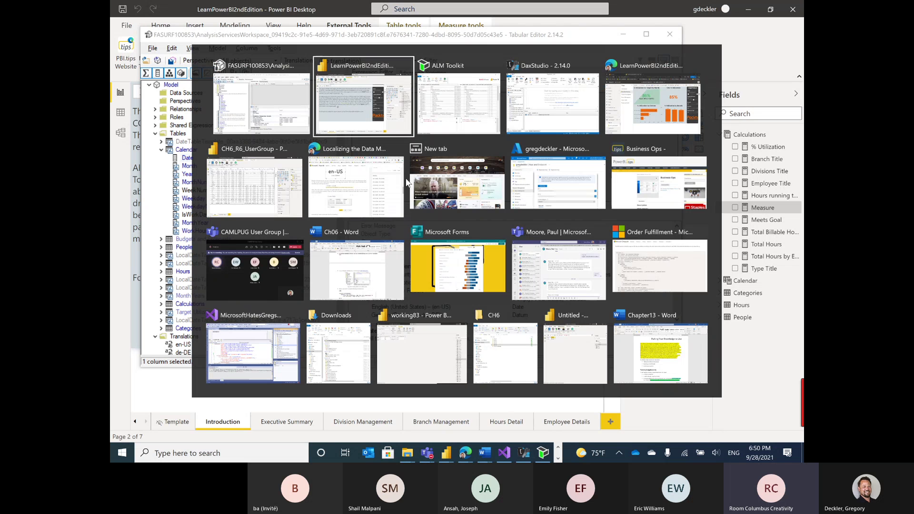
key(alt+Tab)
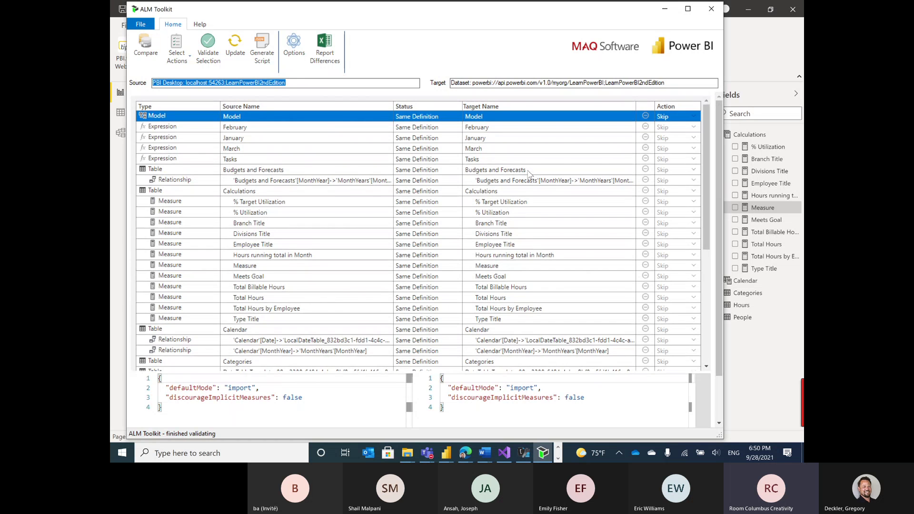
scroll(529, 174, down, 10)
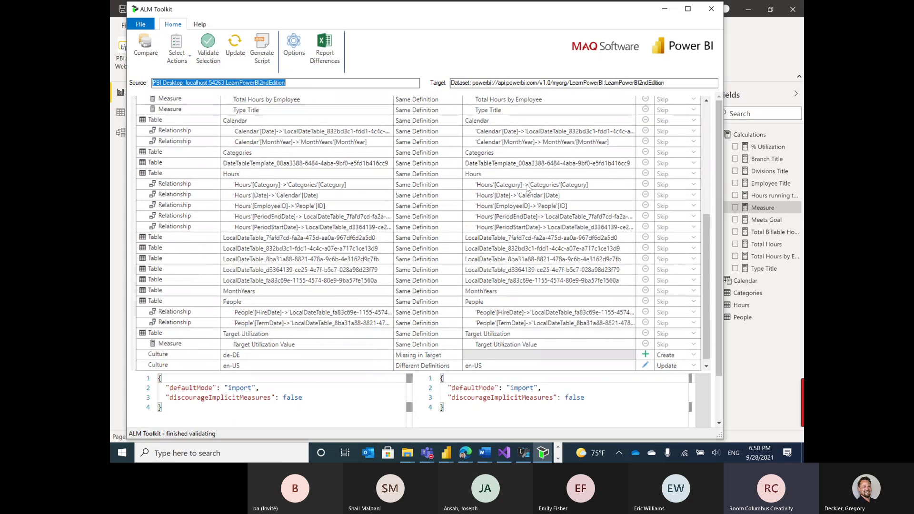
drag(454, 373, 454, 322)
scroll(430, 251, up, 7)
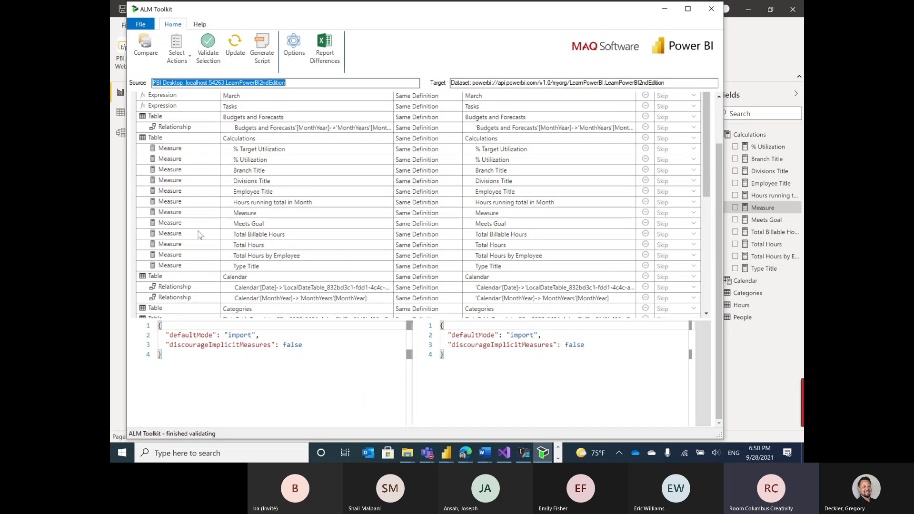
scroll(199, 235, down, 5)
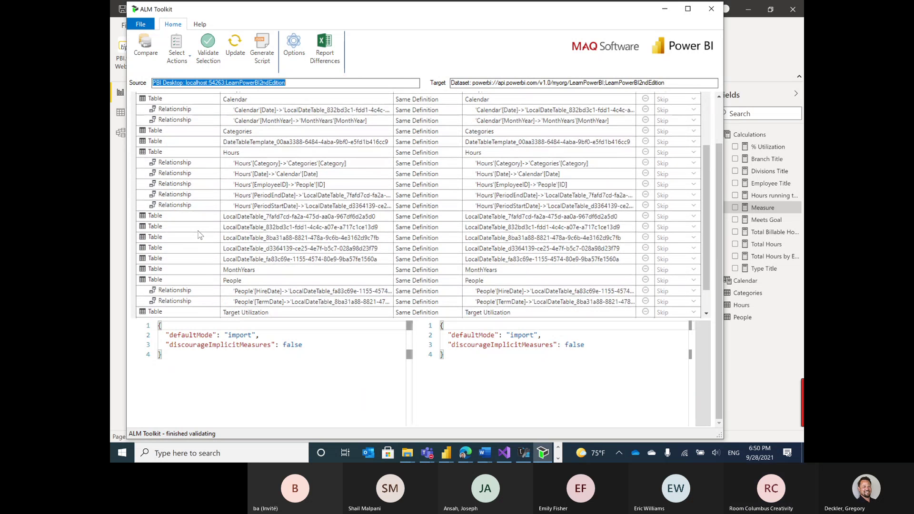
scroll(199, 235, down, 3)
scroll(199, 235, up, 10)
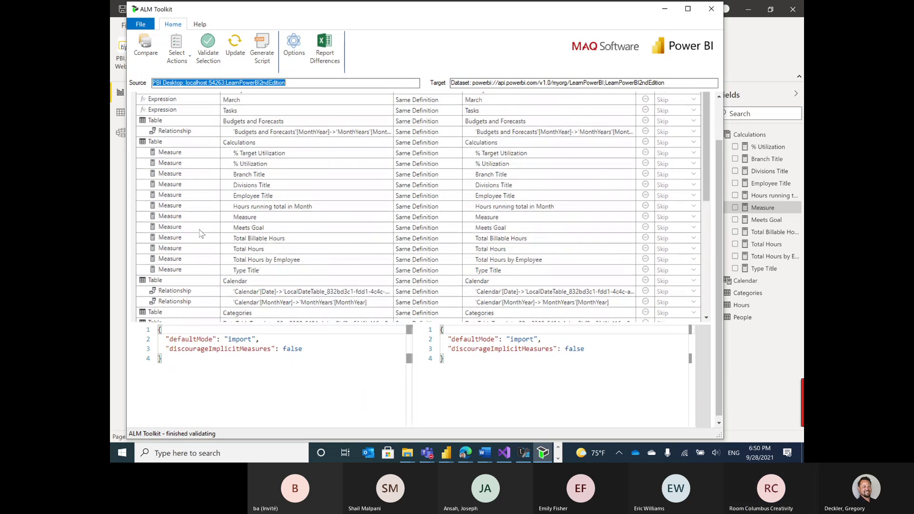
key(alt+Tab)
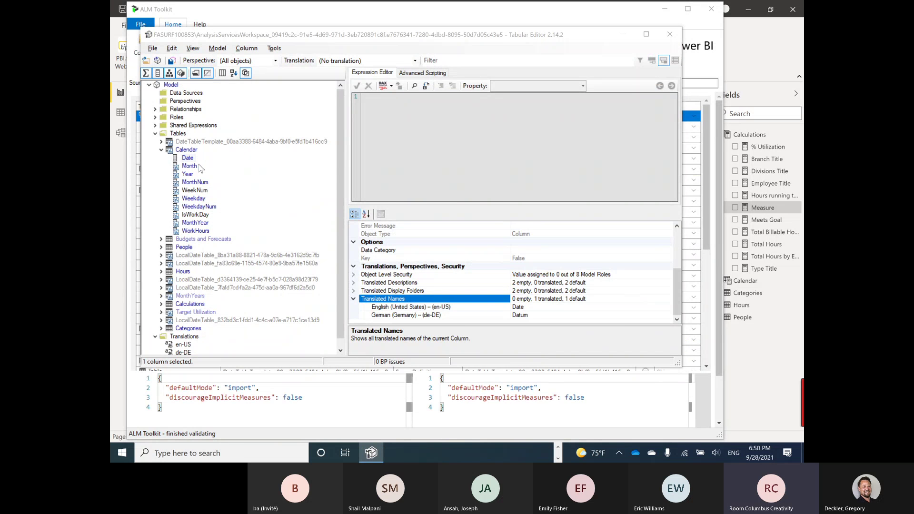
key(alt+Tab)
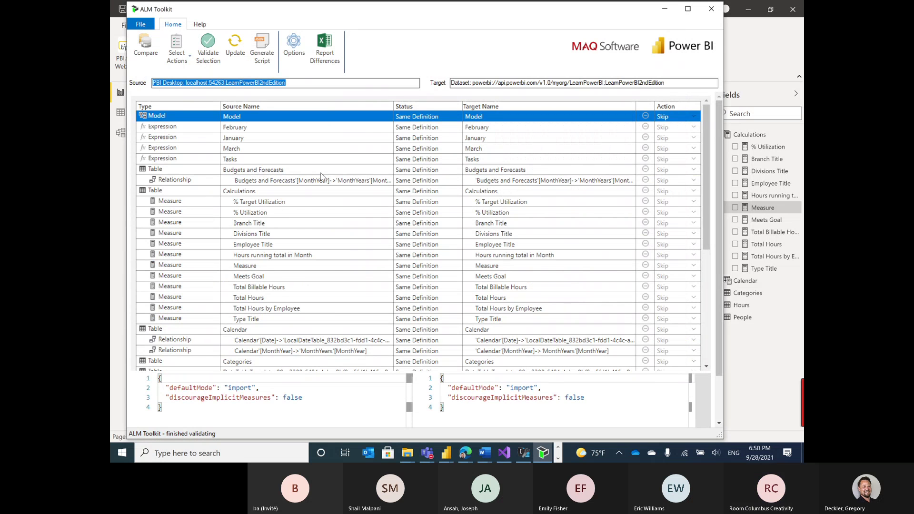
- Examine the source and target definitions of the Calendar table and its Date relationship
scroll(305, 178, down, 1)
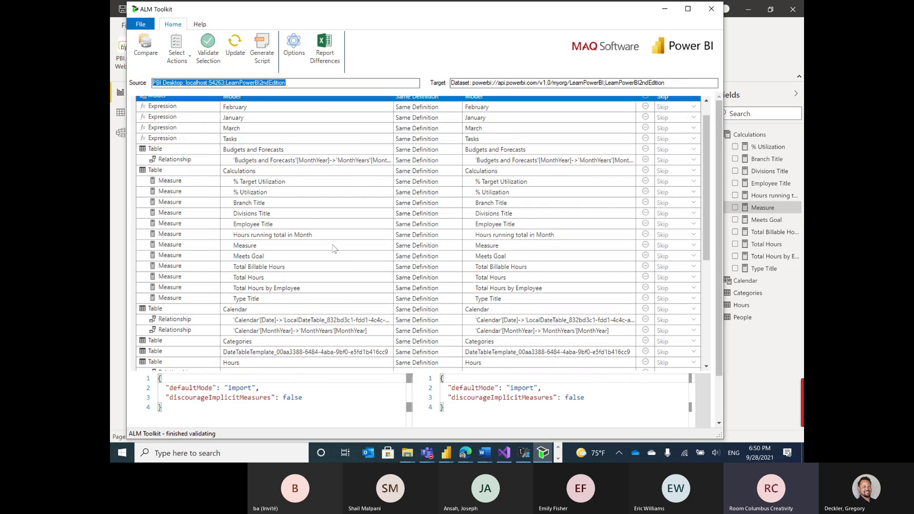
scroll(265, 223, down, 2)
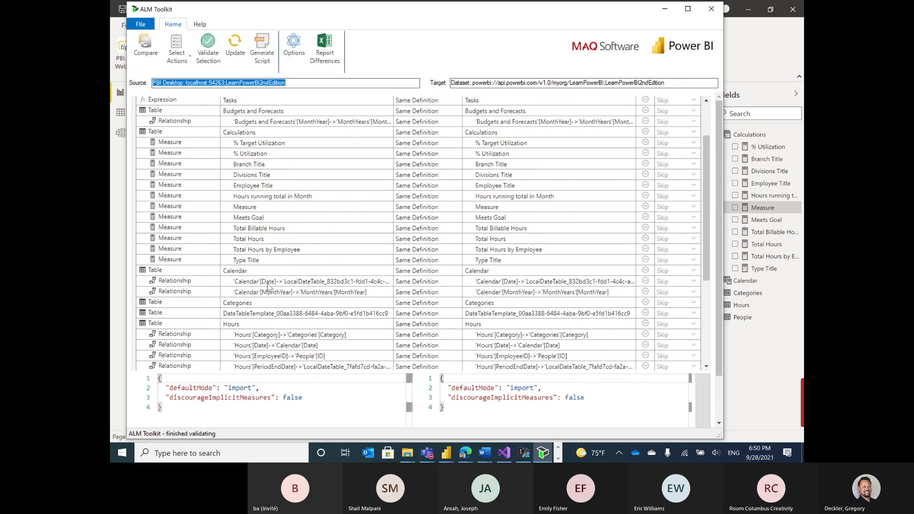
click(310, 282)
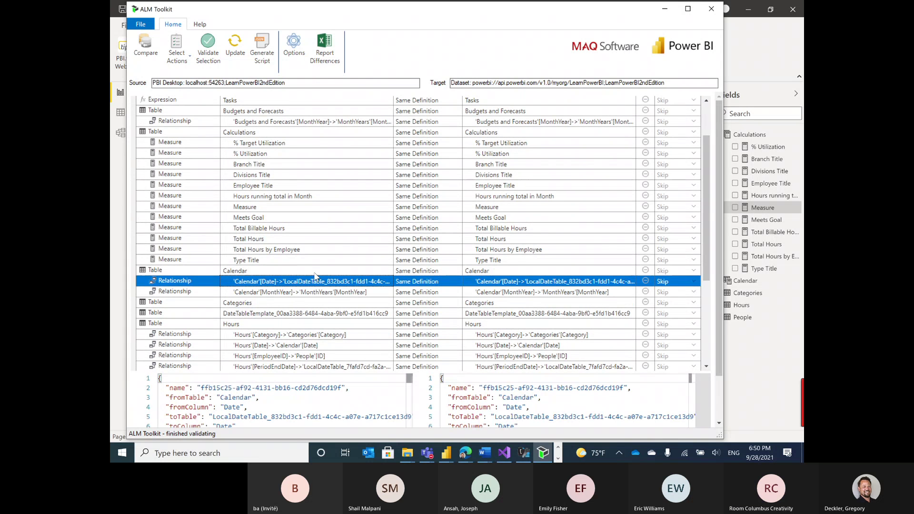
scroll(314, 275, down, 4)
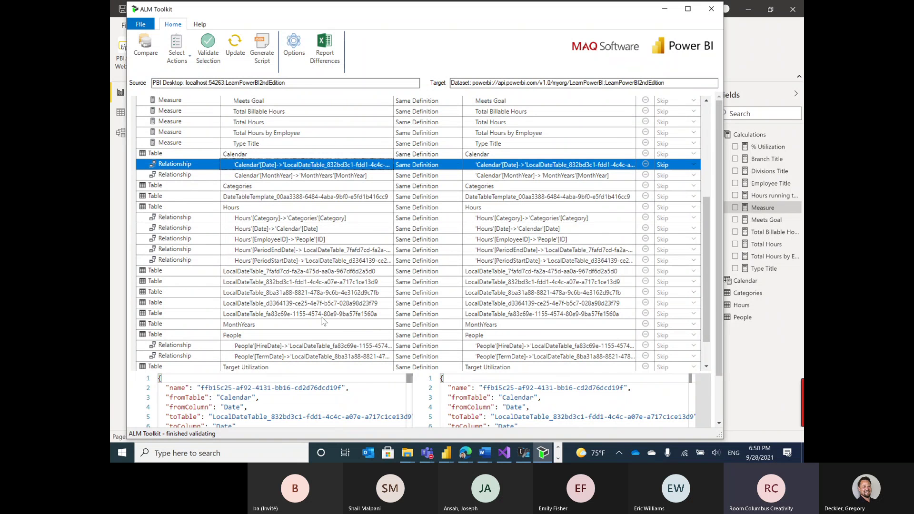
scroll(323, 322, down, 3)
scroll(323, 322, up, 4)
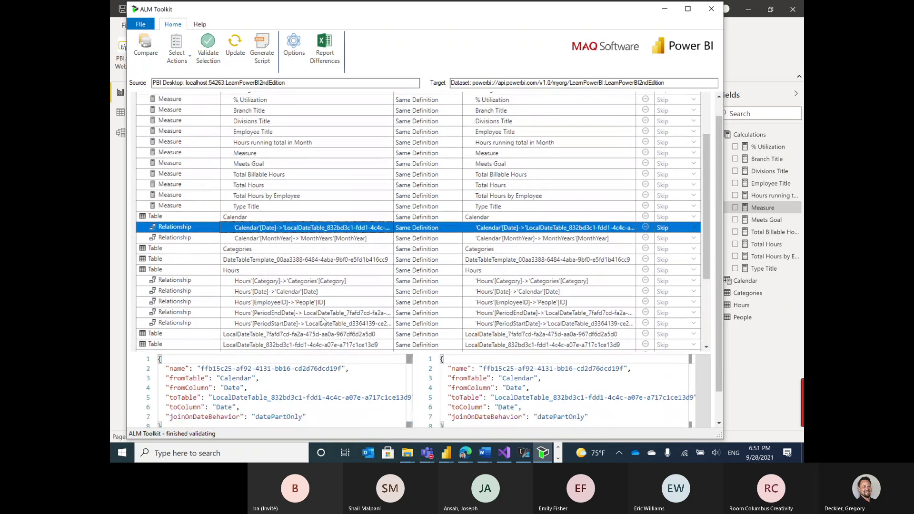
scroll(323, 321, down, 3)
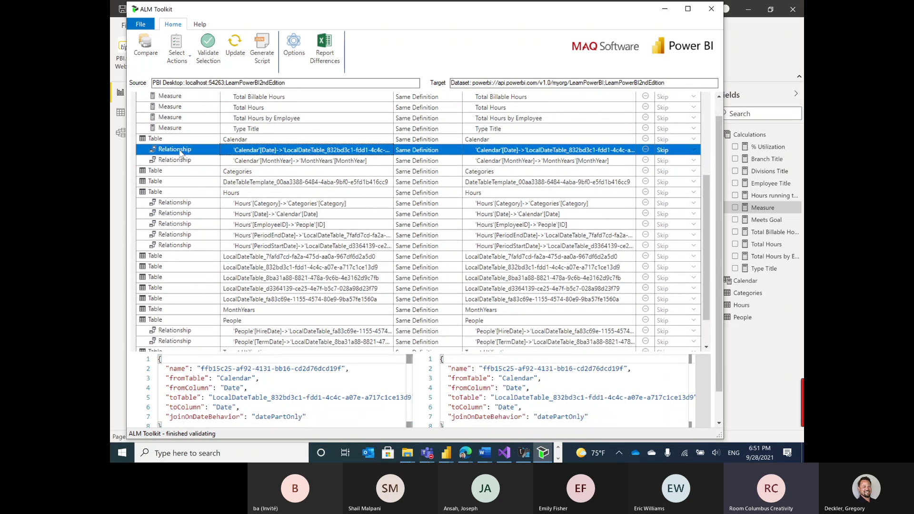
click(253, 143)
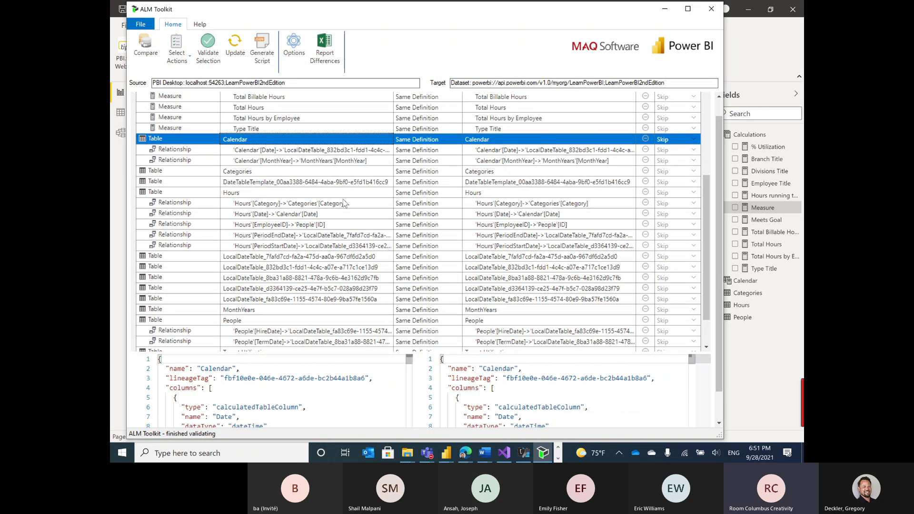
scroll(343, 202, down, 2)
scroll(335, 200, up, 6)
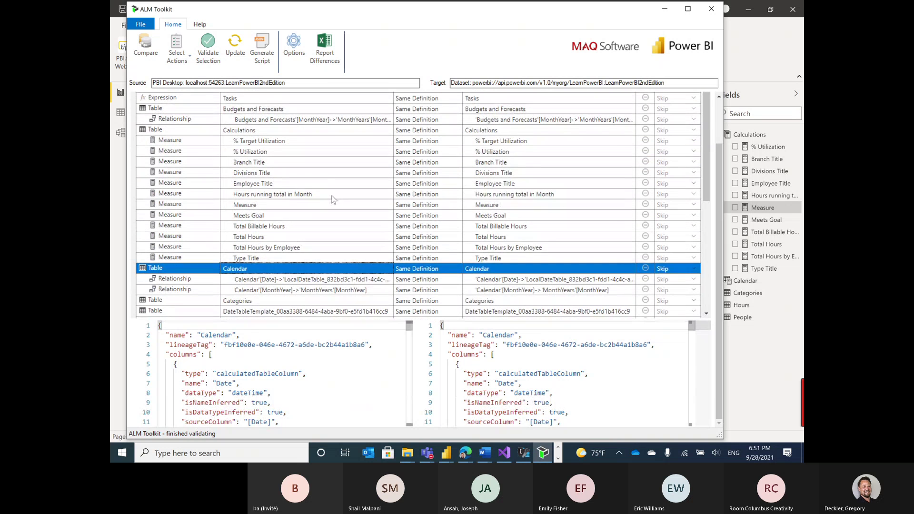
- Check the culture settings in the comparison options without changing them, and review the culture rows again
click(294, 52)
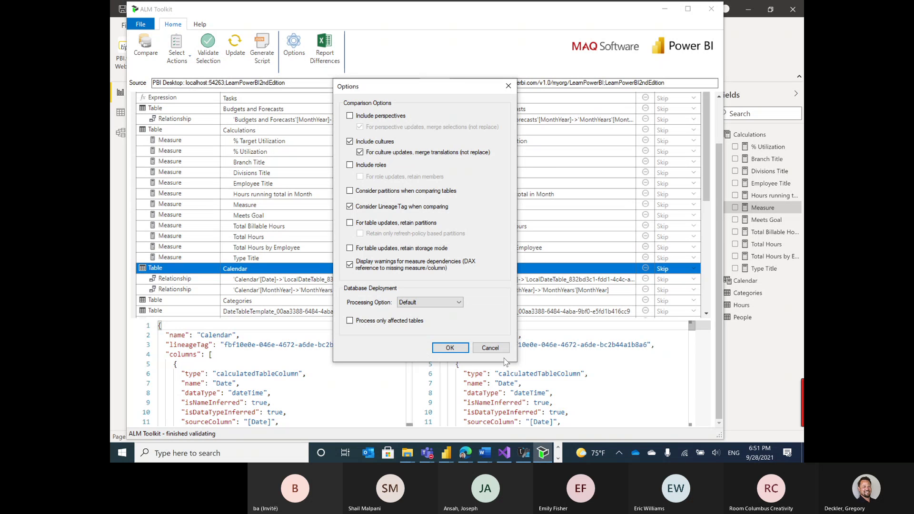
click(490, 348)
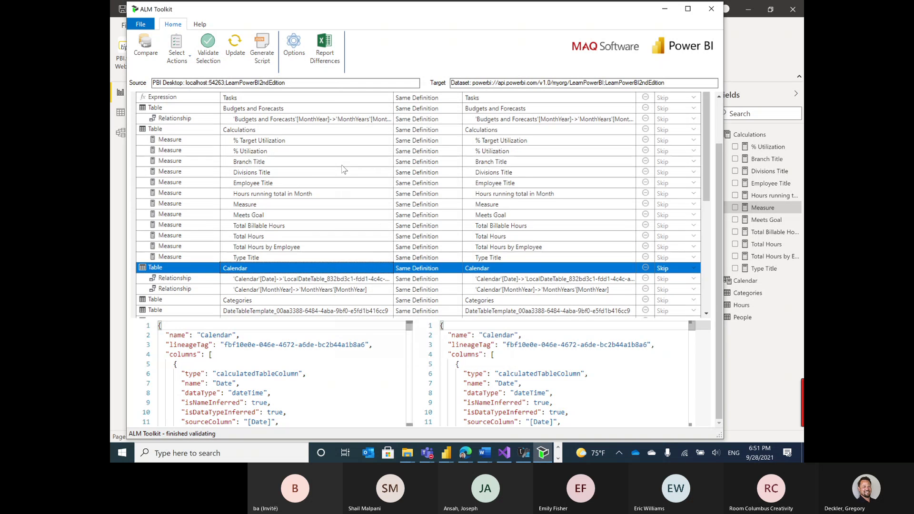
scroll(344, 170, down, 6)
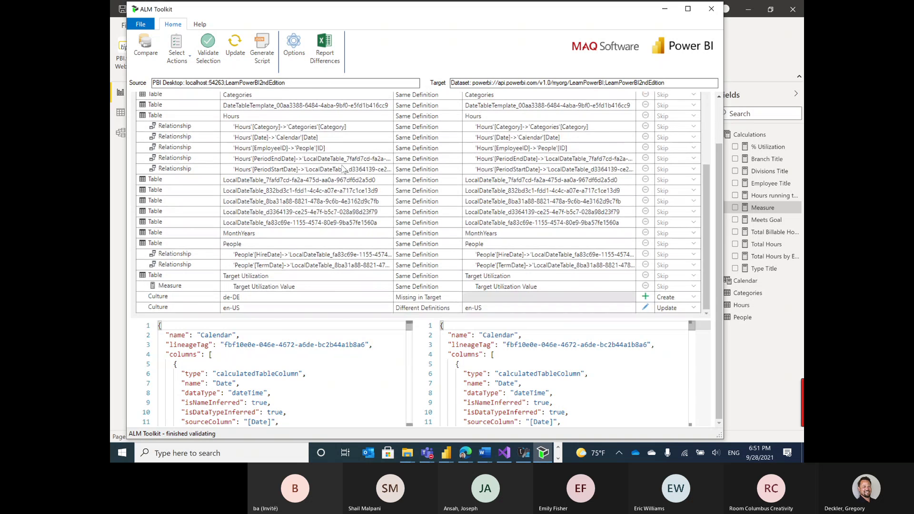
- Inspect the translated names of the % Utilization measure in Tabular Editor, and check the measure rows in ALM Toolkit
key(alt+Tab)
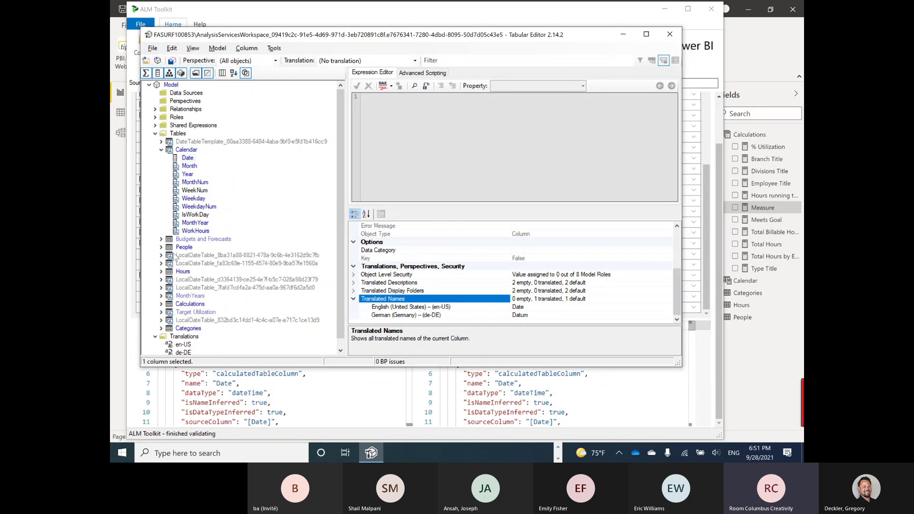
click(161, 305)
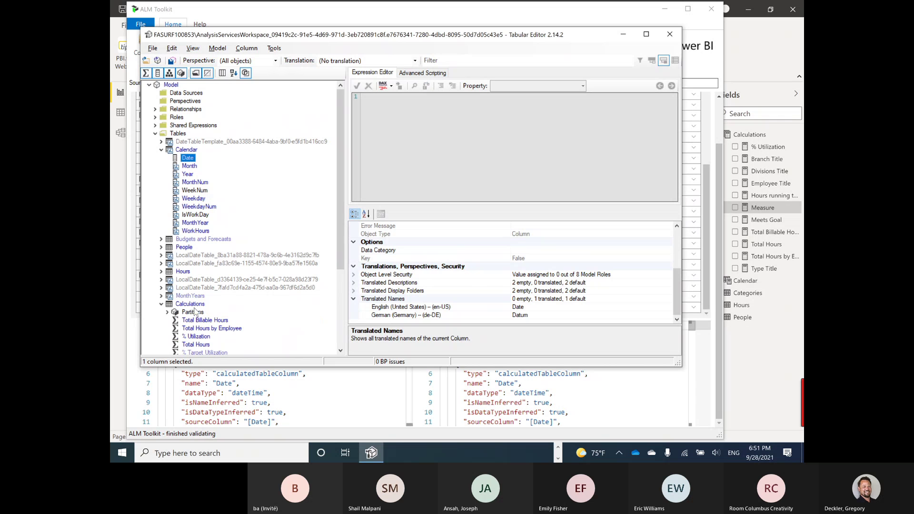
click(203, 338)
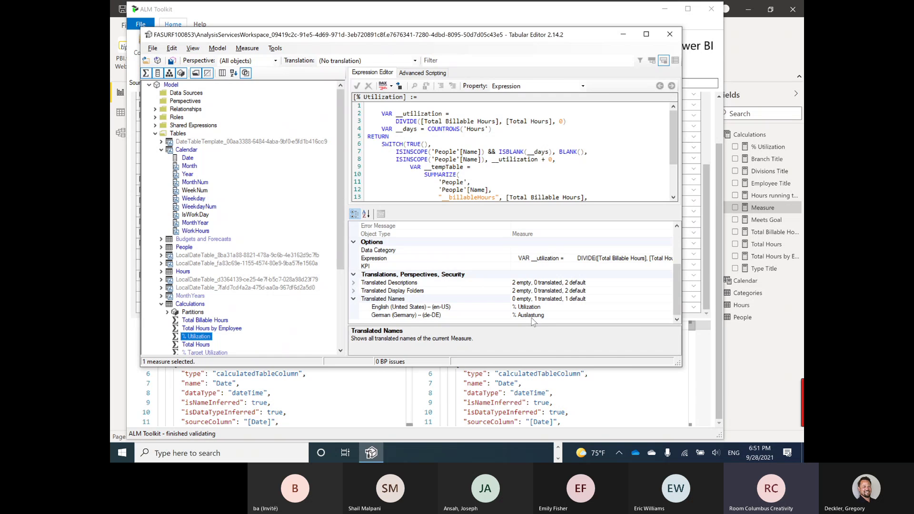
key(alt+Tab)
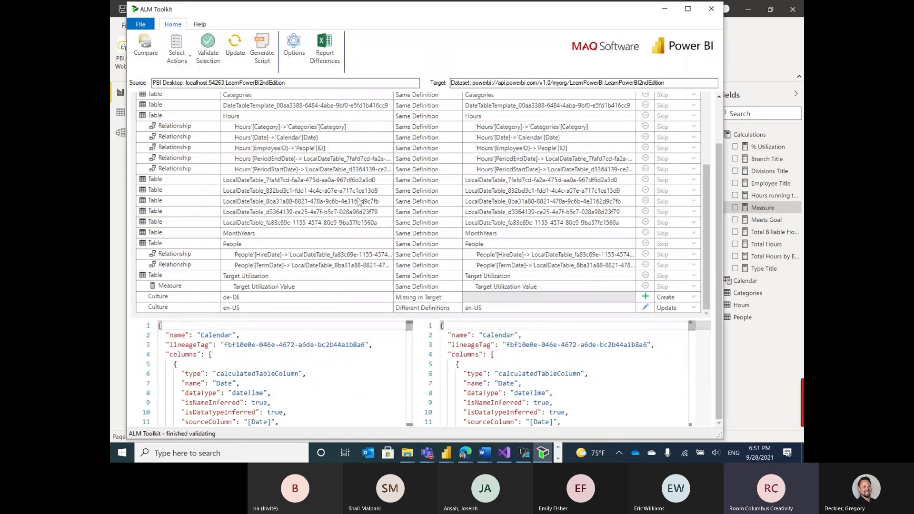
scroll(357, 199, up, 6)
scroll(358, 199, up, 1)
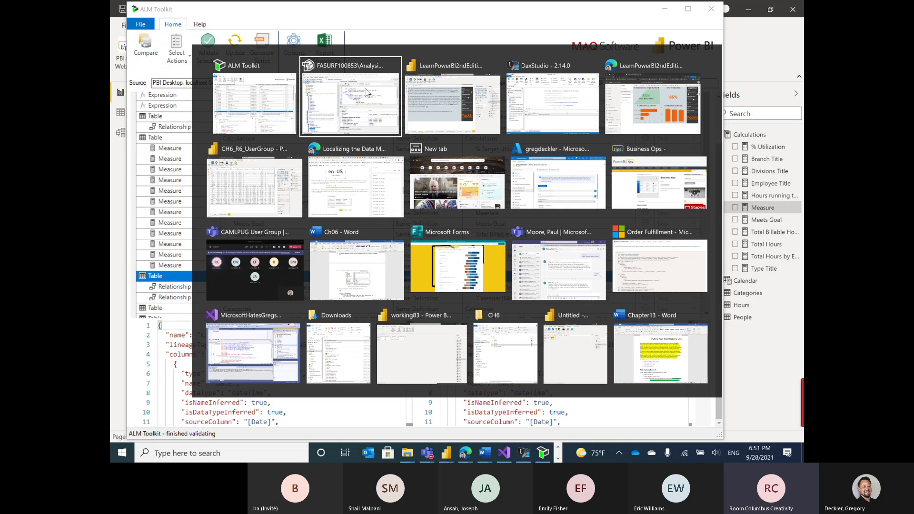
- Switch back to Tabular Editor, review the Calculations measures and the Translations cultures, and close Tabular Editor
key(alt+Tab)
click(366, 92)
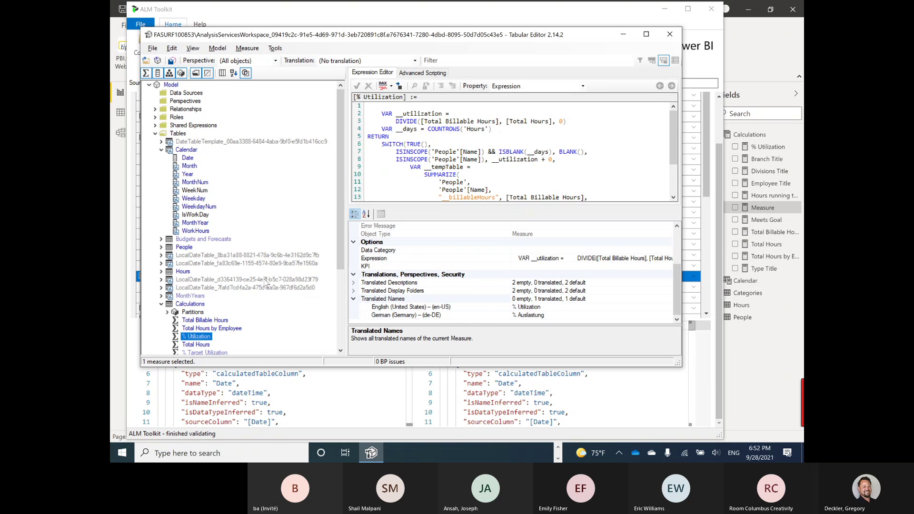
drag(343, 187, 346, 271)
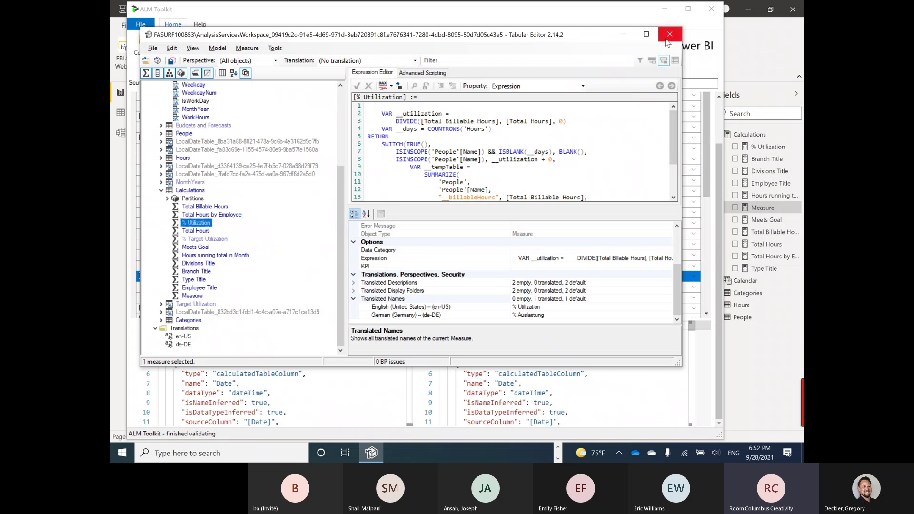
click(670, 34)
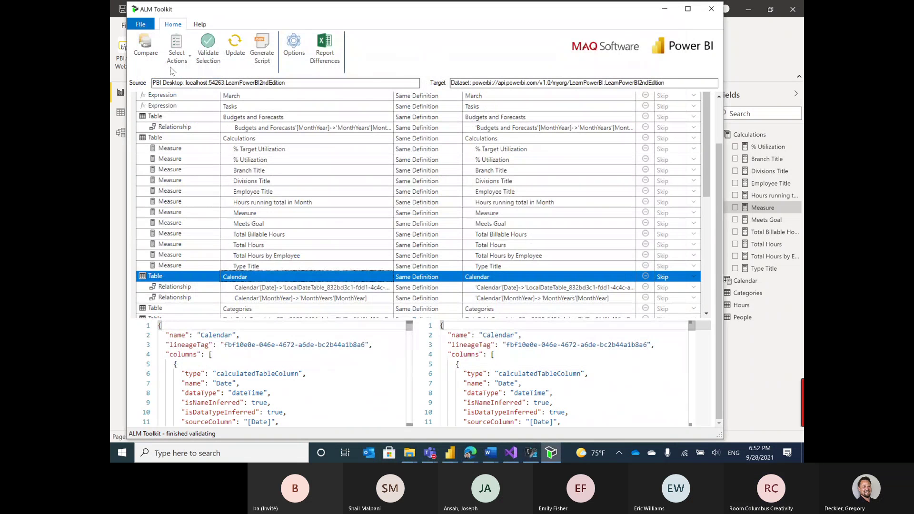
- Set all objects with different definitions to update, validate the selection and dismiss the validation report
click(176, 51)
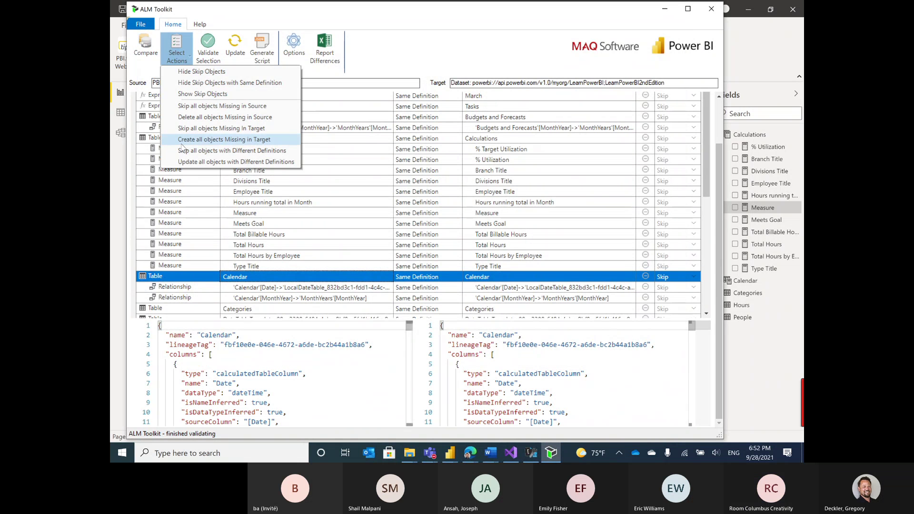
click(183, 161)
click(208, 51)
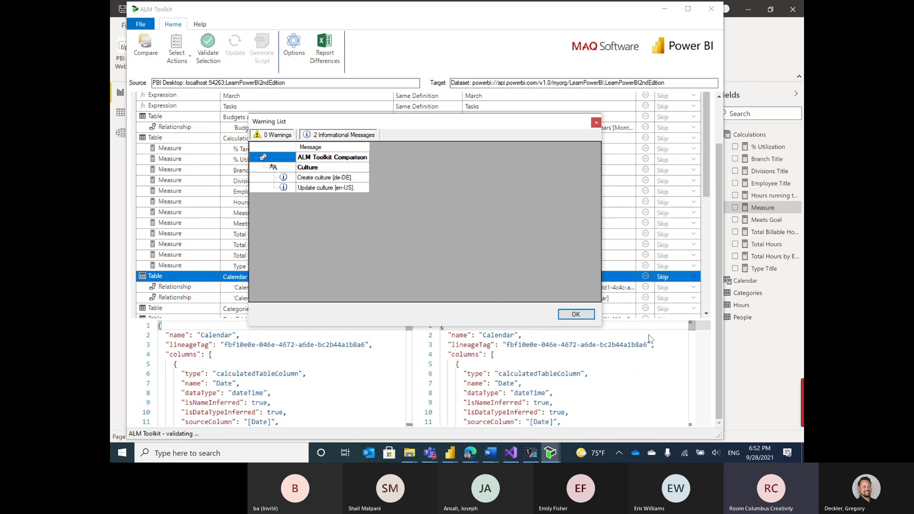
click(576, 314)
- Update the target LearnPowerBI2ndEdition dataset with the validated culture changes and refresh the comparison
click(236, 43)
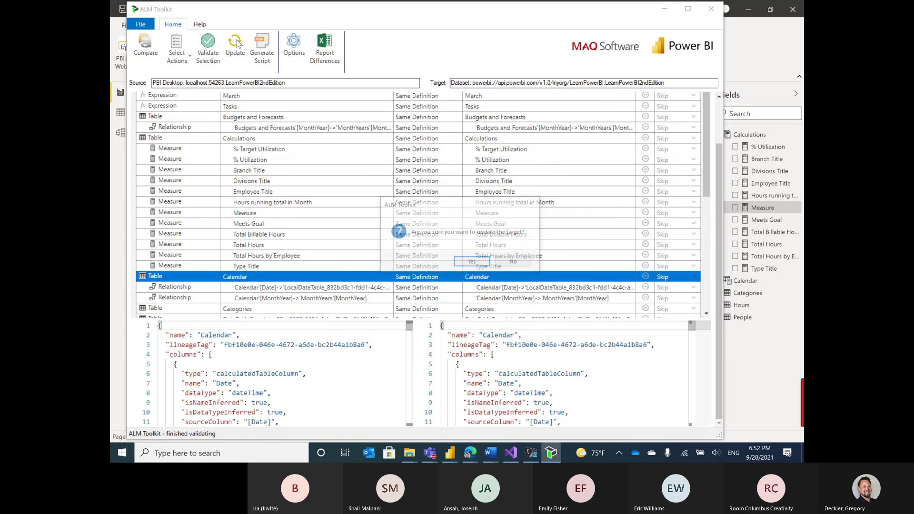
click(471, 261)
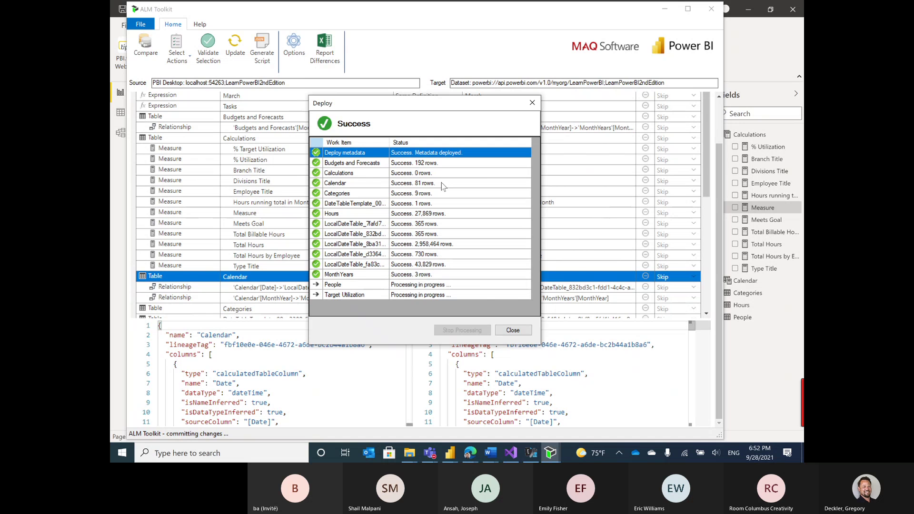
click(512, 330)
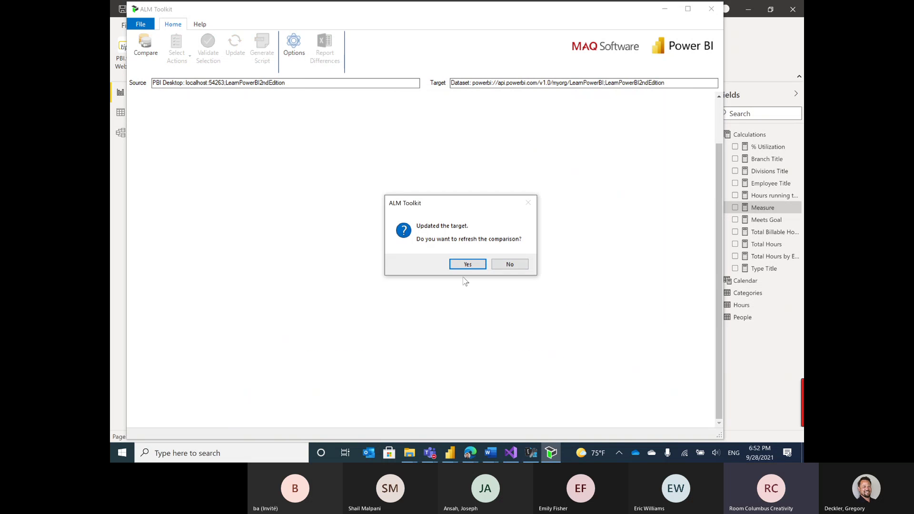
click(466, 263)
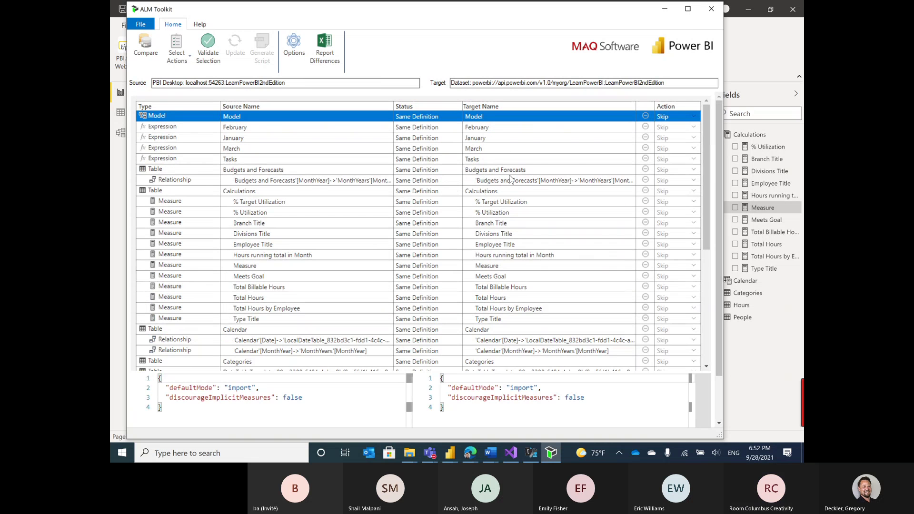
- Review the lower comparison rows and check the culture settings in the comparison options, leaving the options unchanged
scroll(511, 178, down, 7)
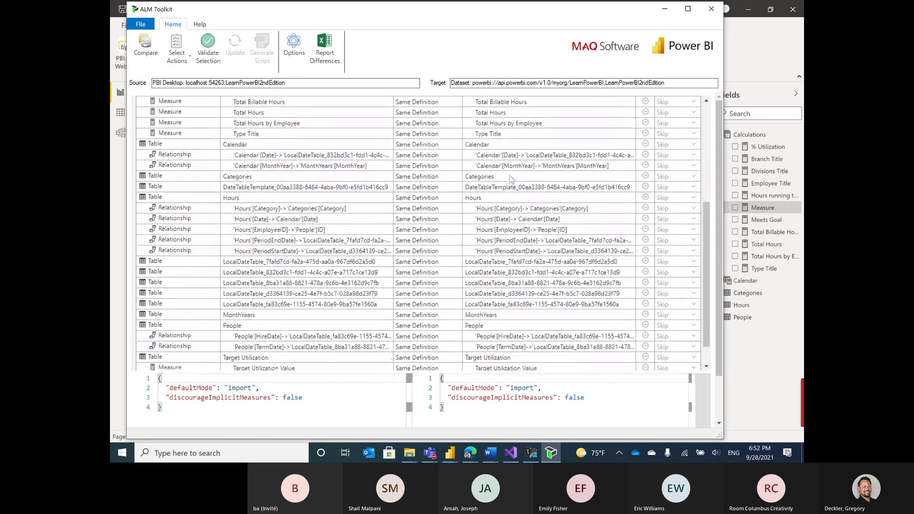
click(294, 45)
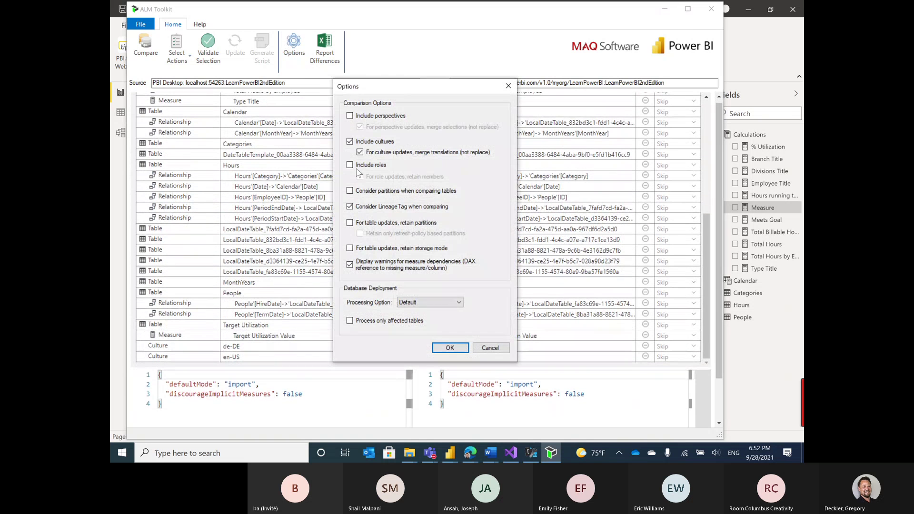
click(350, 142)
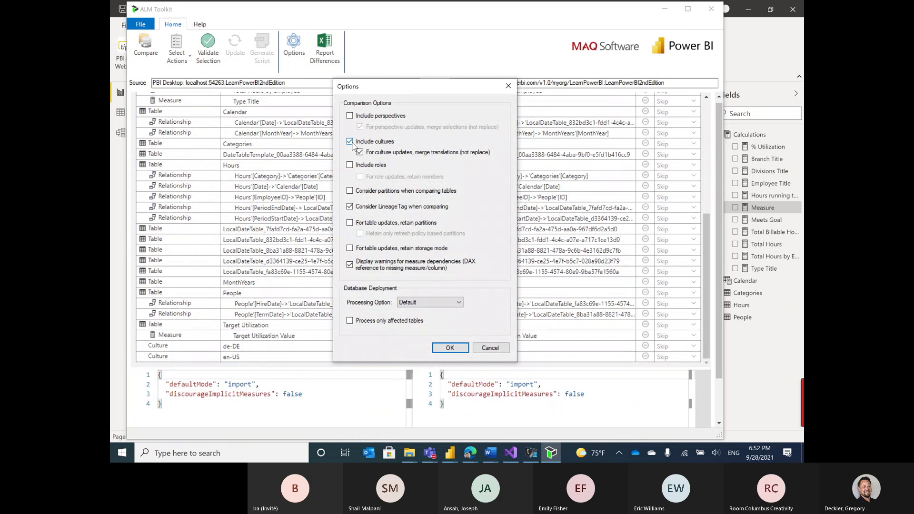
click(492, 351)
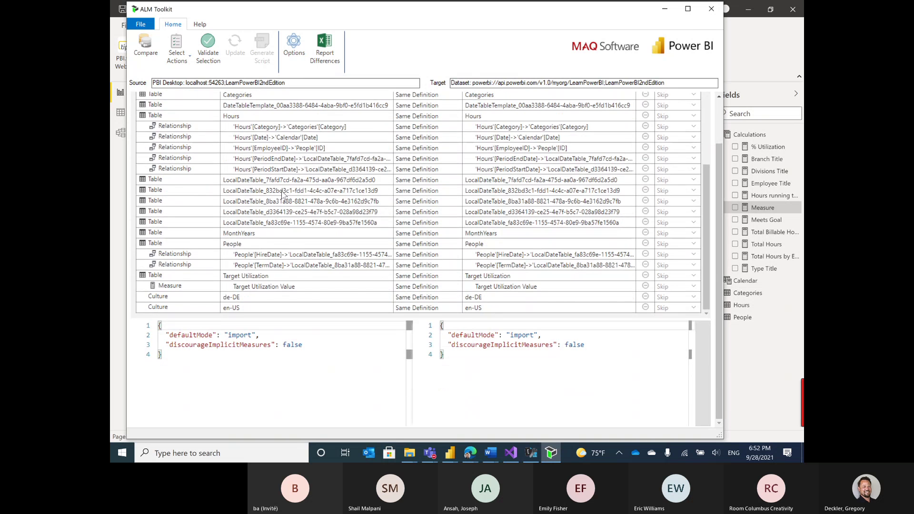
- Examine the source and target definitions of the Divisions Title measure
scroll(282, 192, up, 6)
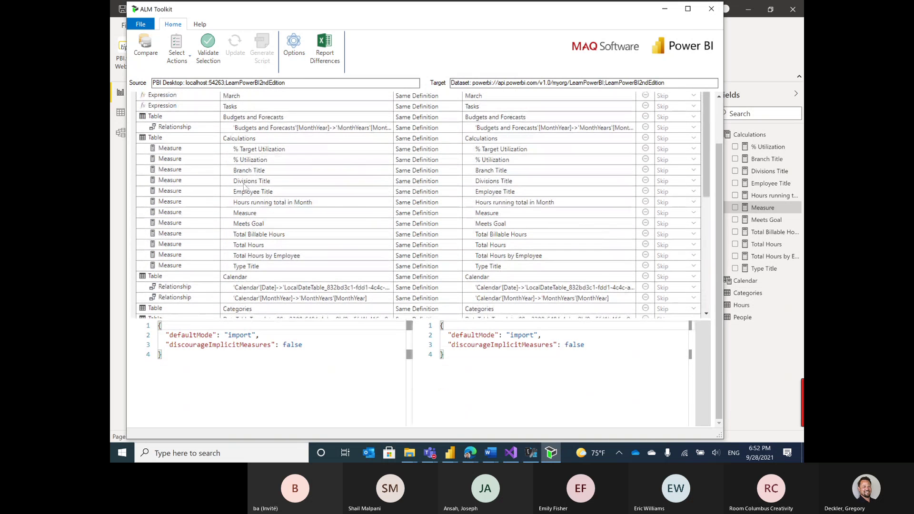
click(418, 191)
click(448, 183)
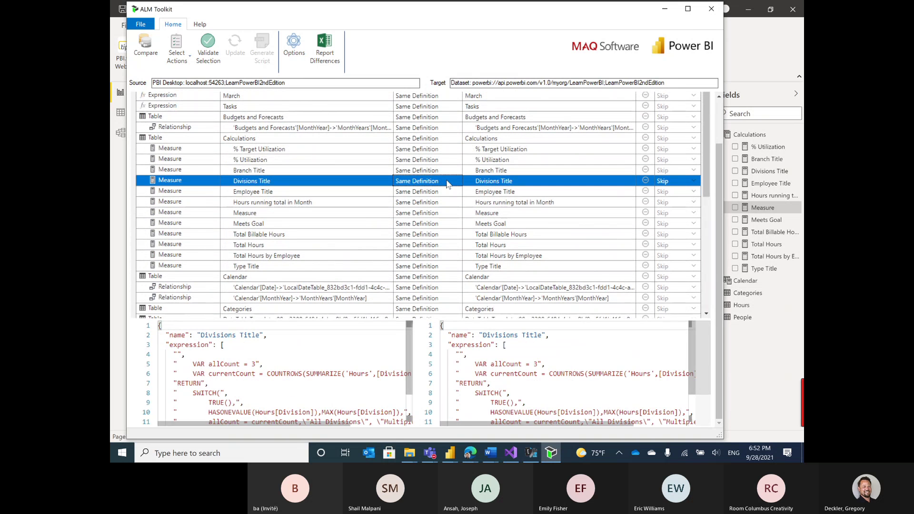
scroll(572, 356, down, 2)
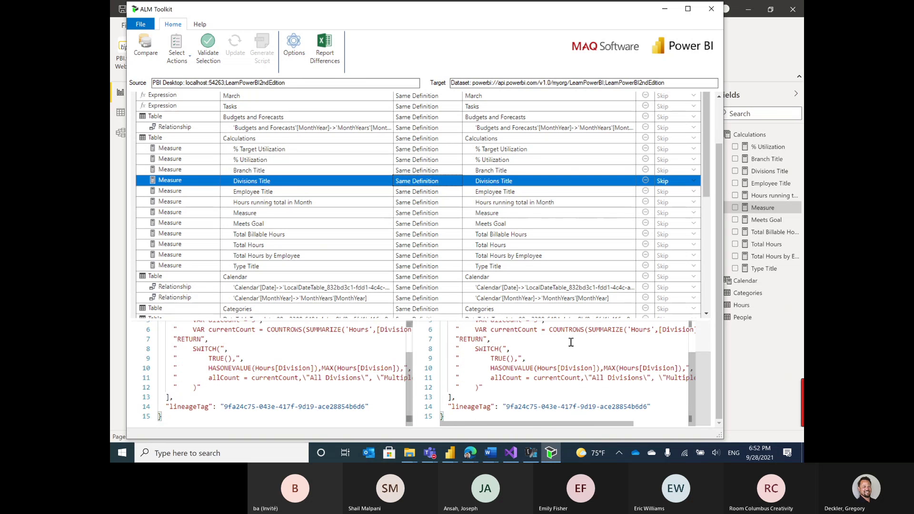
scroll(571, 342, up, 2)
scroll(573, 343, down, 2)
scroll(576, 345, up, 4)
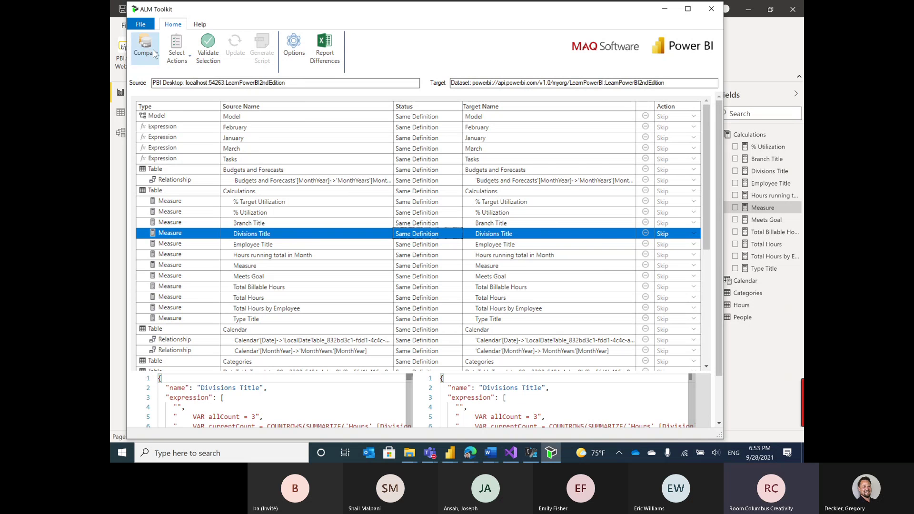
- Rerun the comparison with the same Power BI Desktop source and LearnPowerBI2ndEdition target dataset, and review all rows through the cultures
click(179, 62)
click(164, 63)
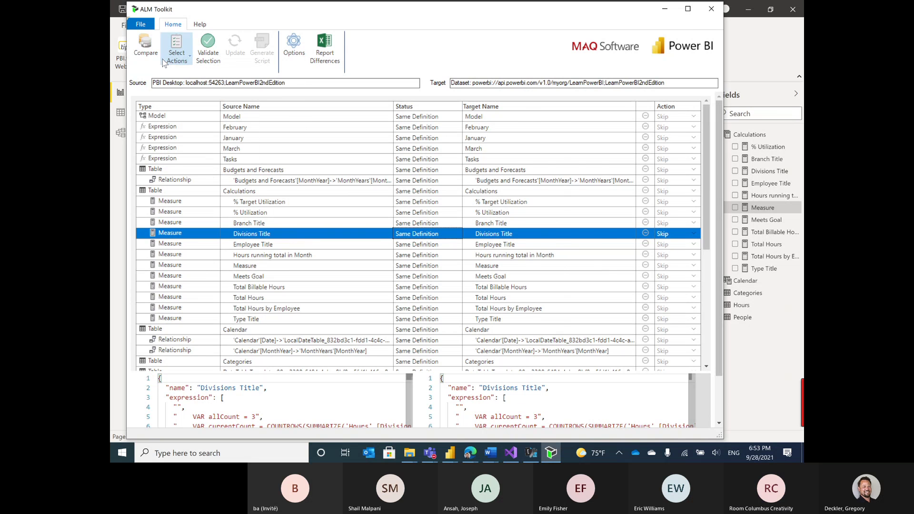
click(160, 54)
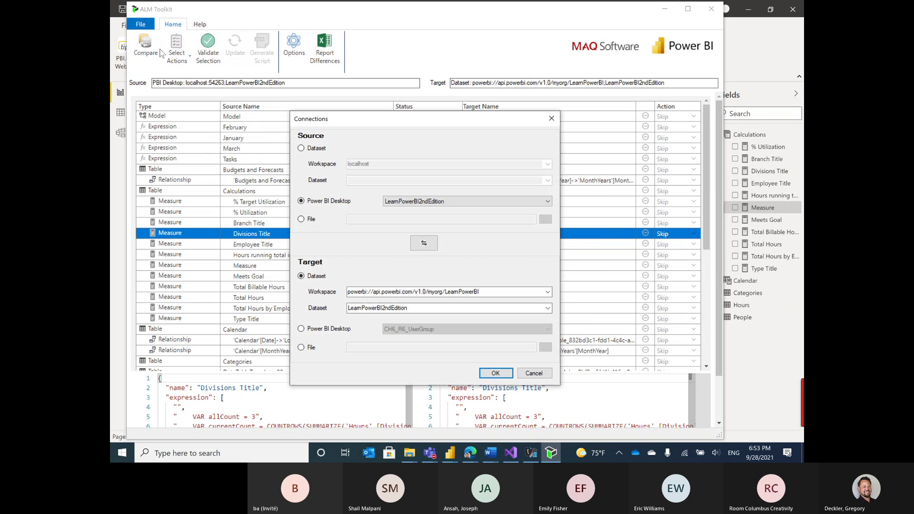
click(497, 376)
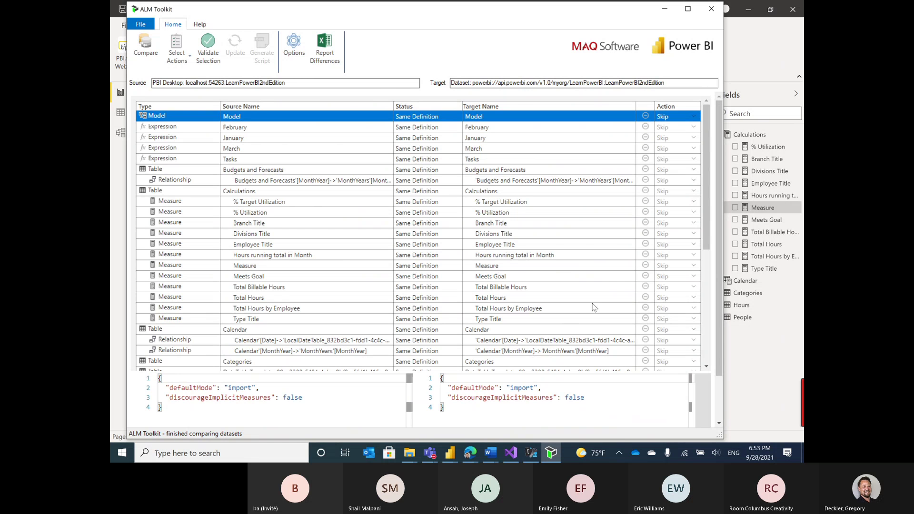
scroll(593, 309, down, 3)
scroll(594, 310, down, 3)
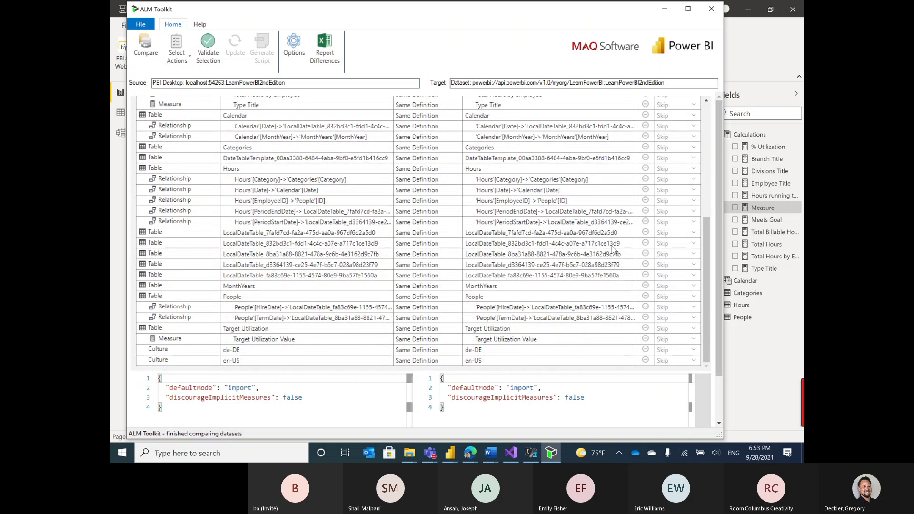
scroll(613, 249, up, 8)
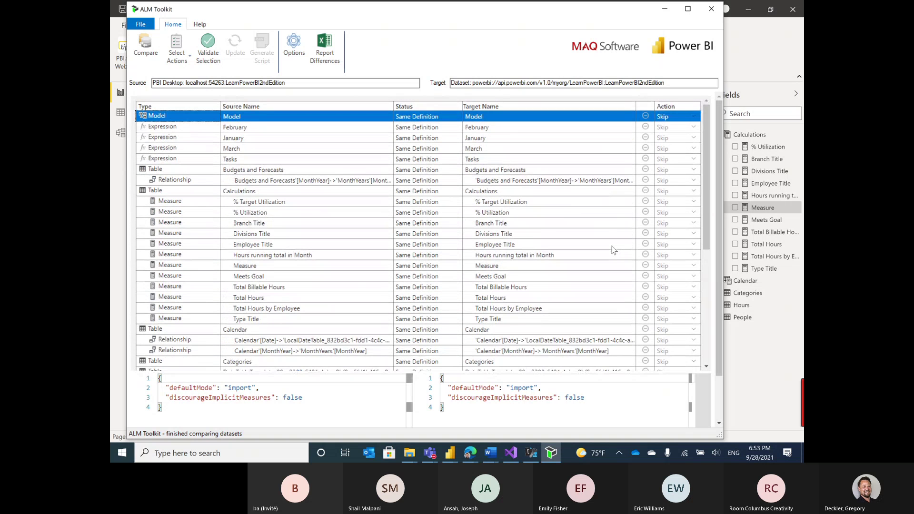
- Examine the source and target definitions of the Branch Title and % Utilization measures
click(275, 220)
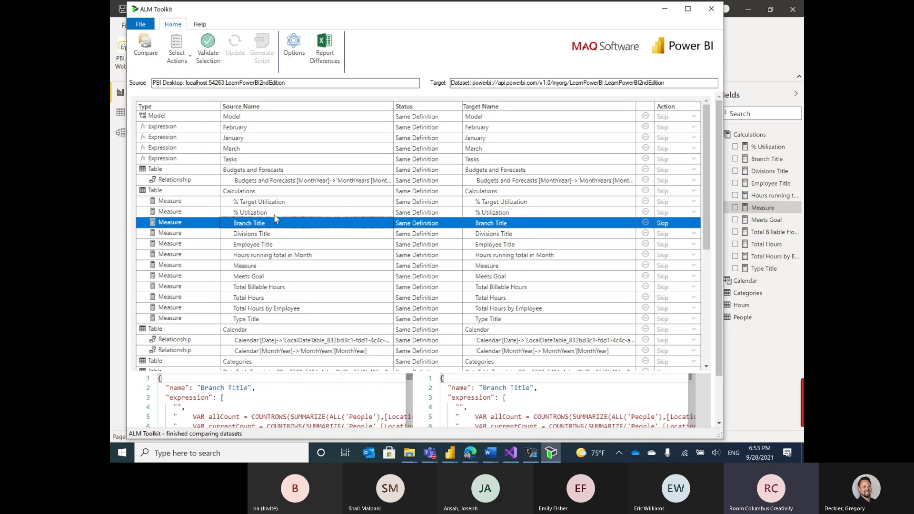
click(277, 213)
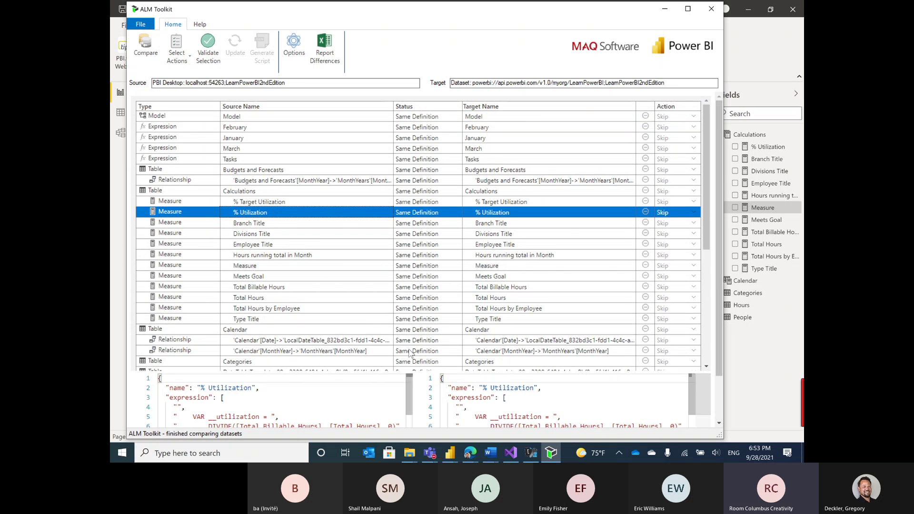
scroll(385, 362, down, 6)
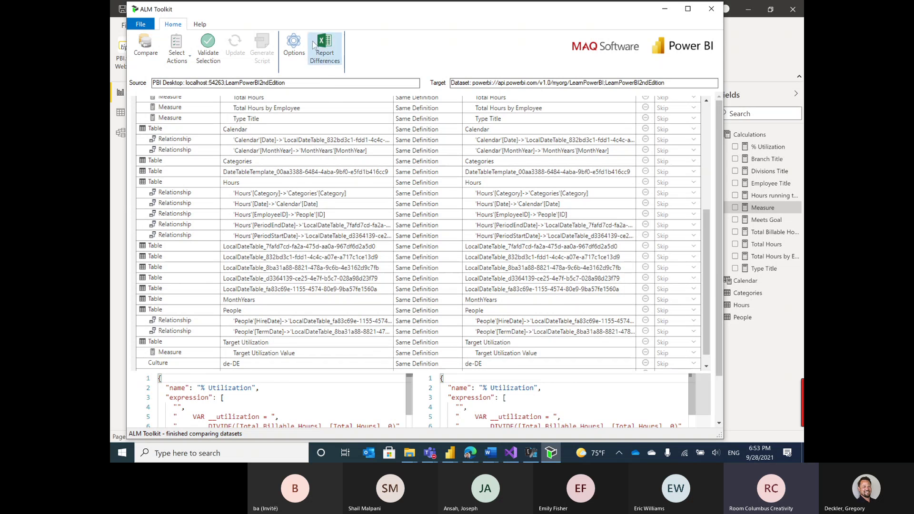
- View the ALM Toolkit version and help information, and close it
click(199, 24)
click(144, 48)
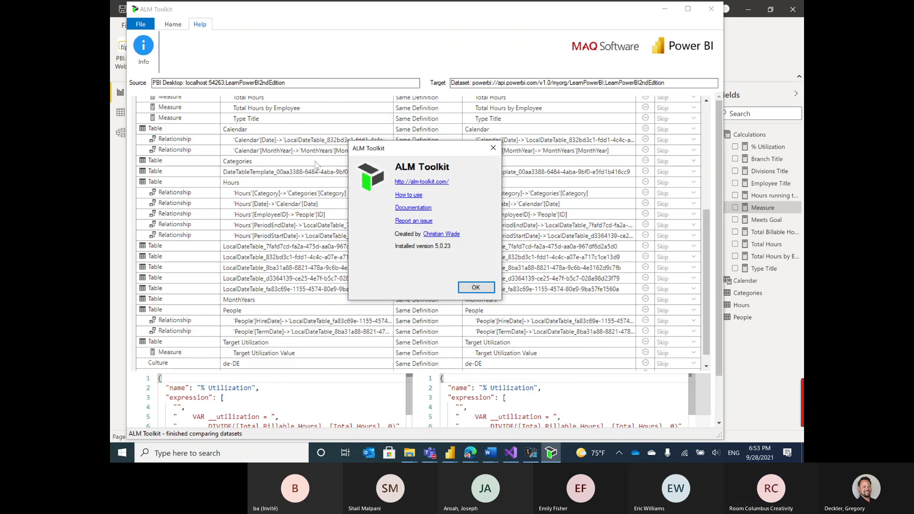
click(481, 291)
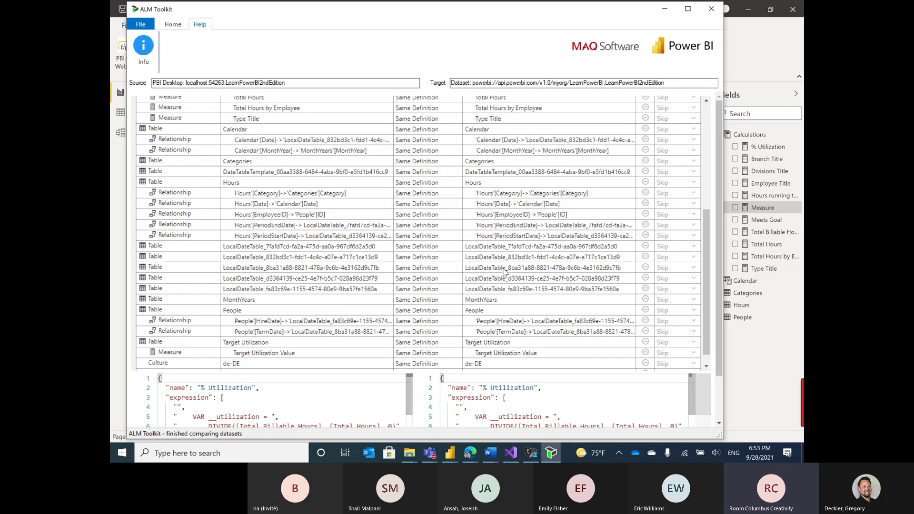
- Return to the start of the comparison list and switch to DAX Studio
scroll(504, 271, up, 7)
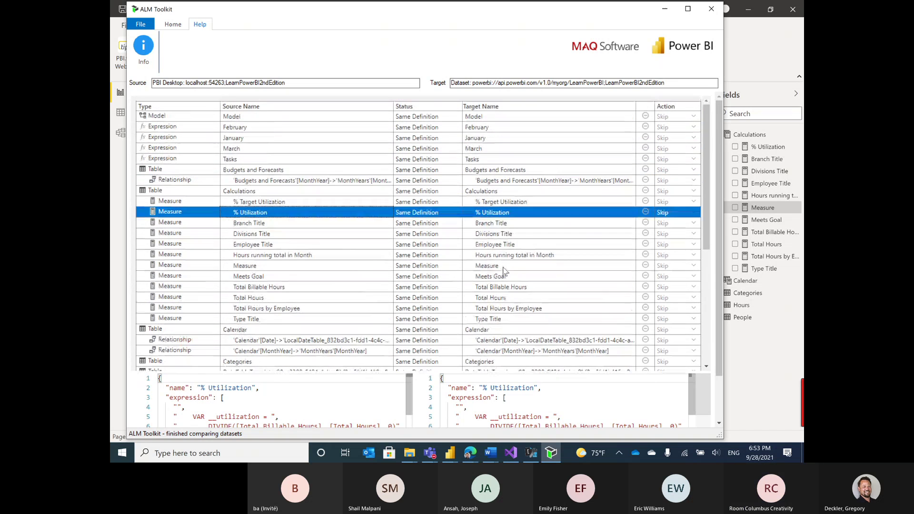
key(alt+Tab)
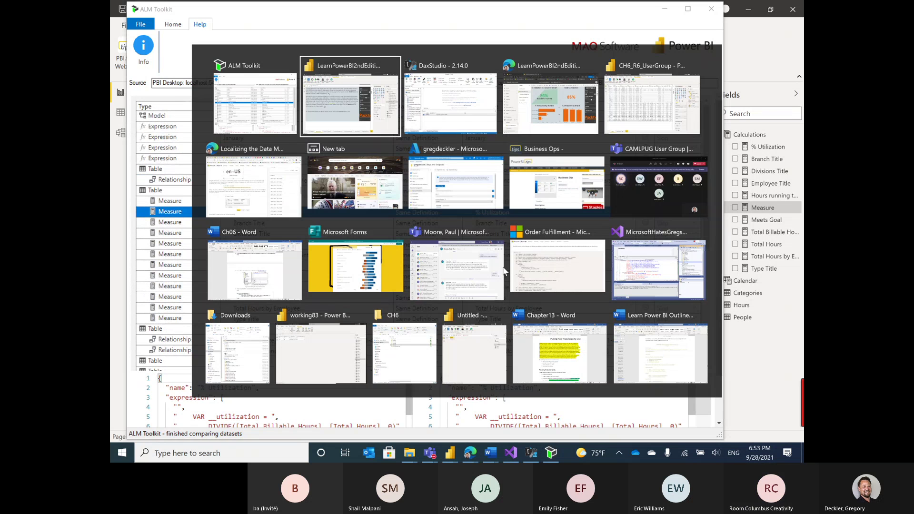
key(alt+Tab)
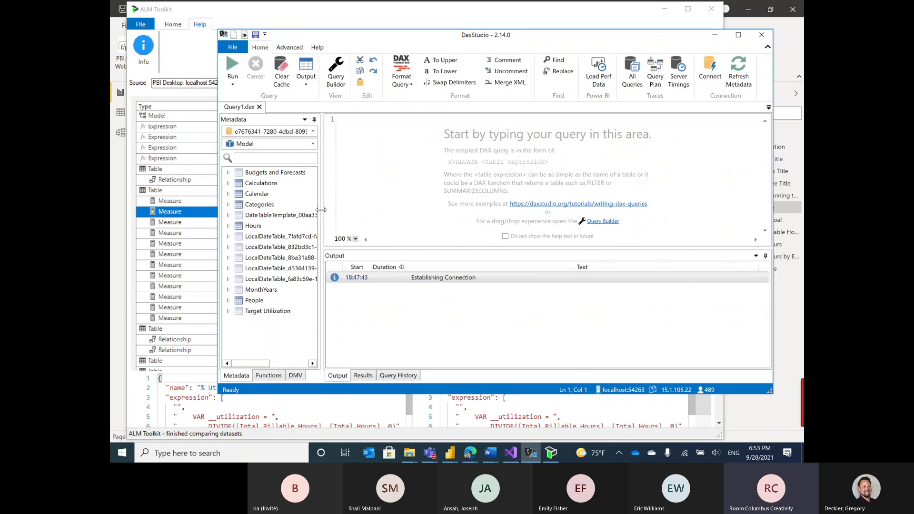
- Widen the metadata list and inspect the contents of the Calculations and Calendar tables
drag(321, 200, 390, 207)
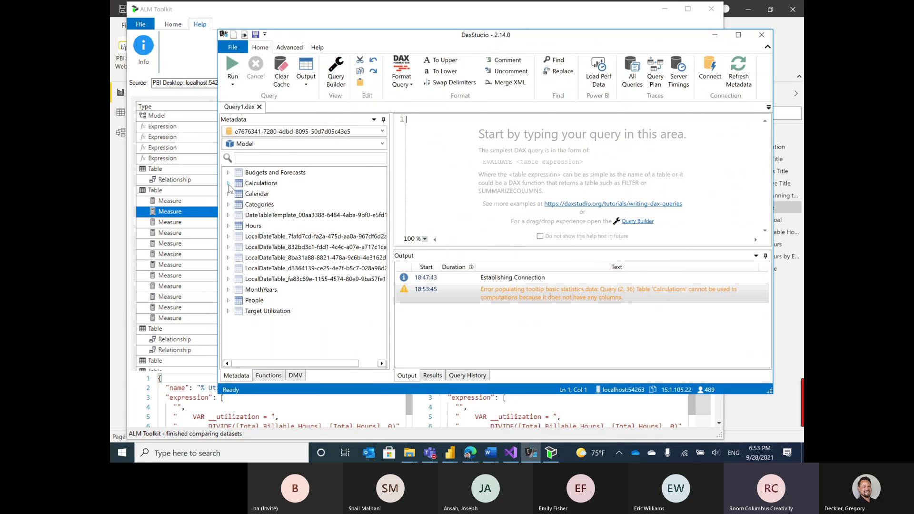
click(228, 184)
click(228, 183)
click(228, 194)
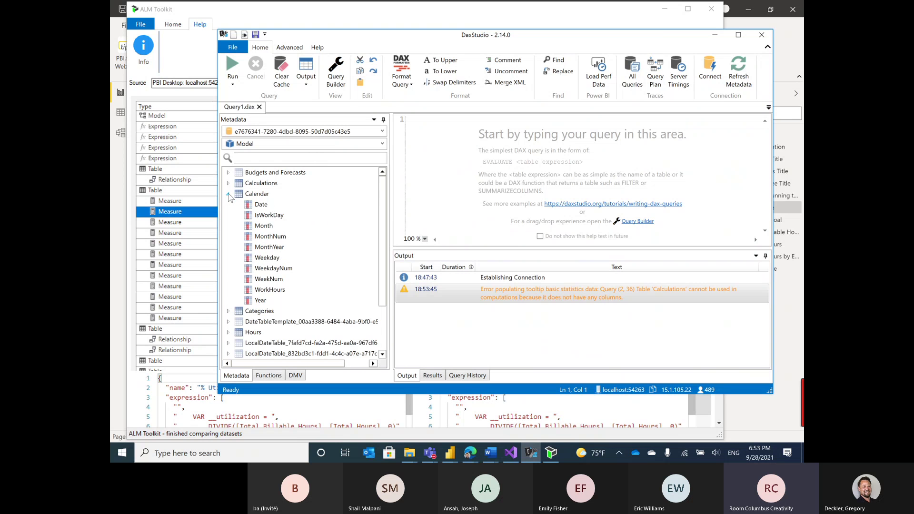
click(228, 194)
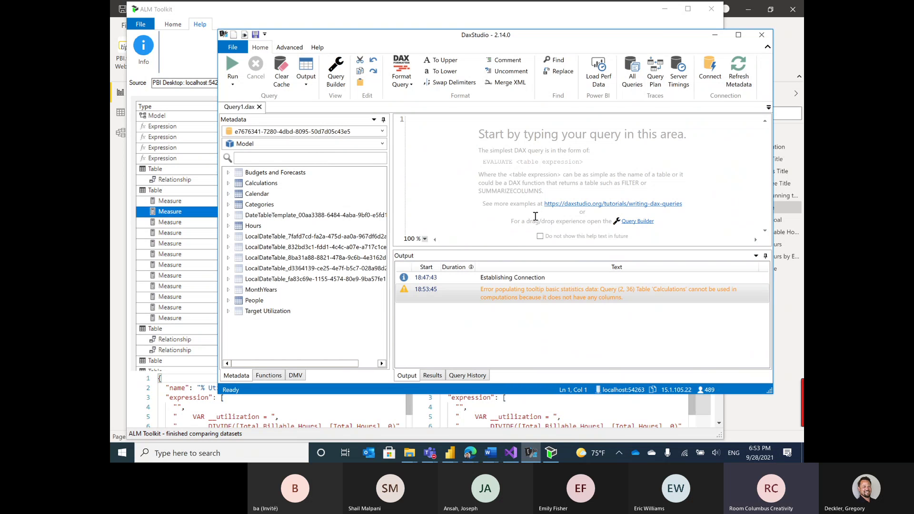
- Maximize the DAX Studio window and generate the VertiPaq Analyzer metrics for the model
click(739, 36)
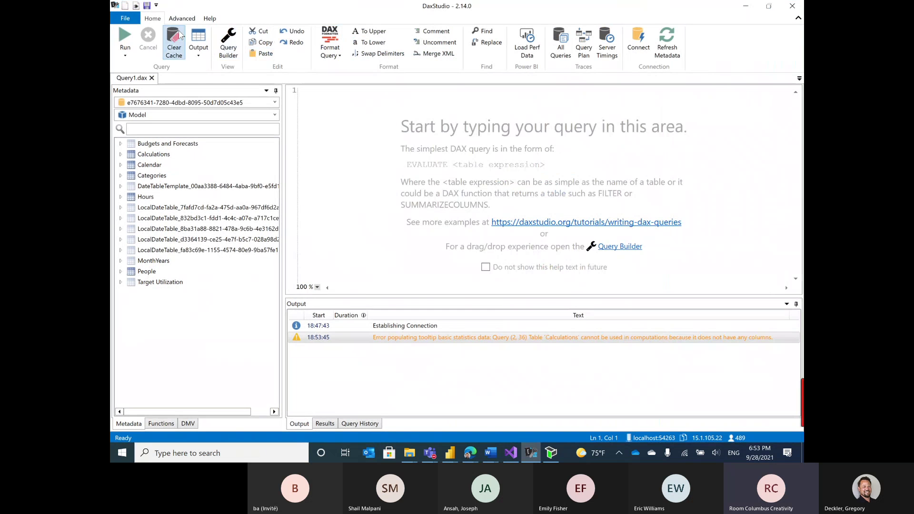
click(182, 19)
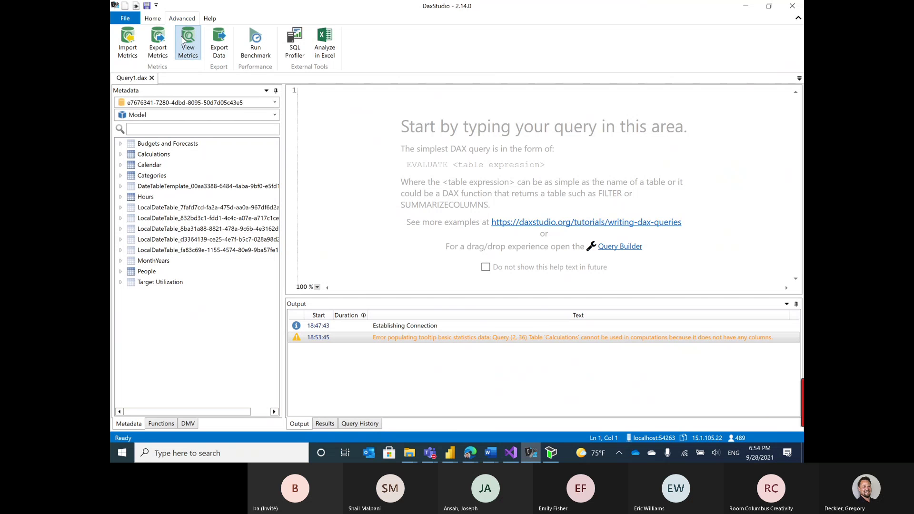
click(188, 41)
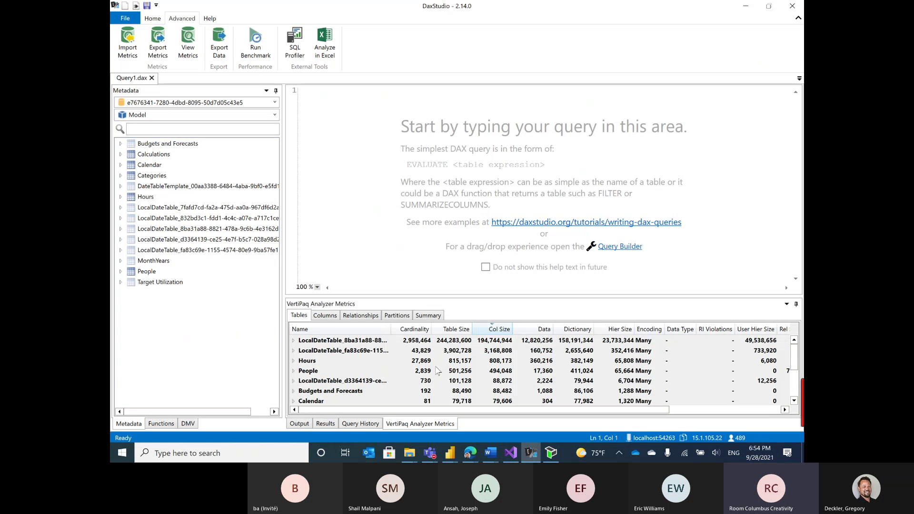
- Examine the VertiPaq metrics of the Hours table and the cardinality and size of all model columns
click(293, 360)
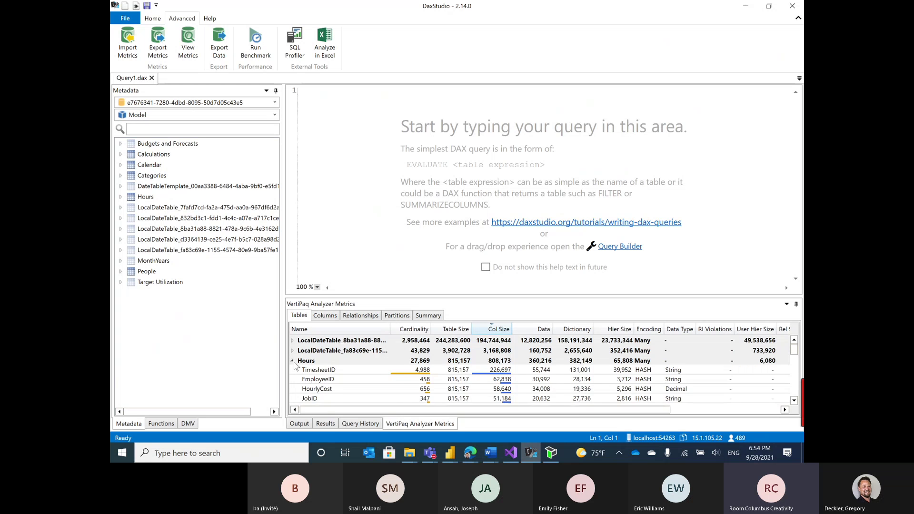
click(330, 318)
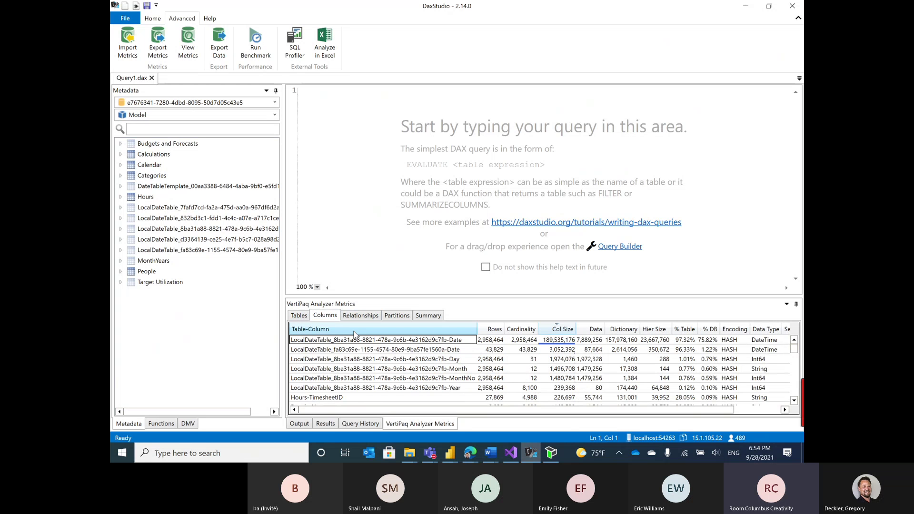
click(299, 316)
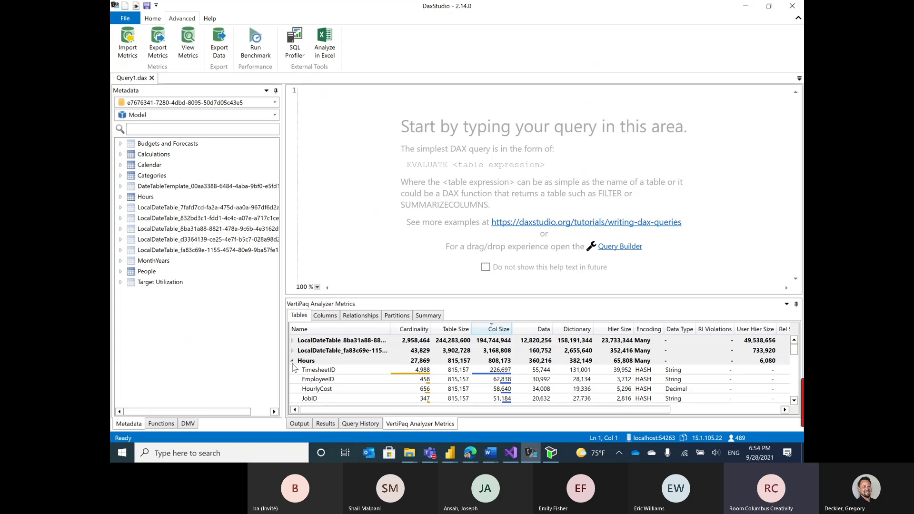
click(333, 316)
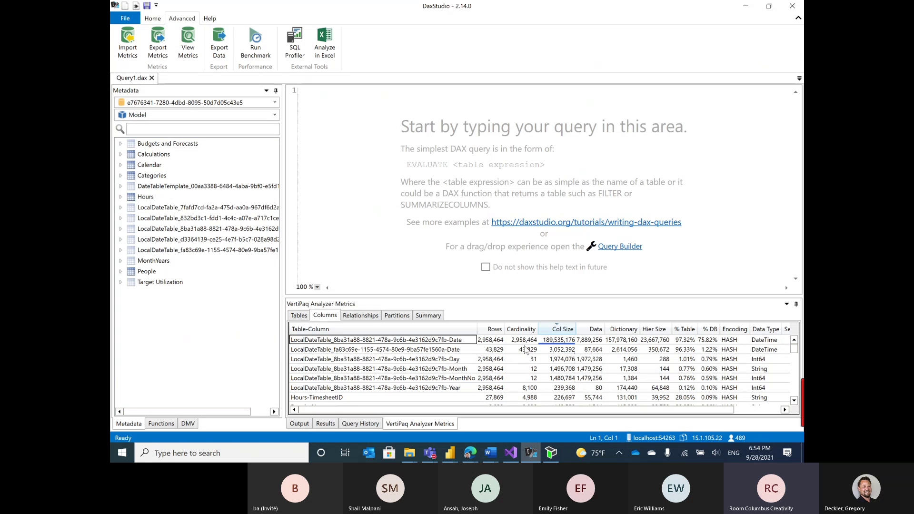
scroll(450, 356, down, 5)
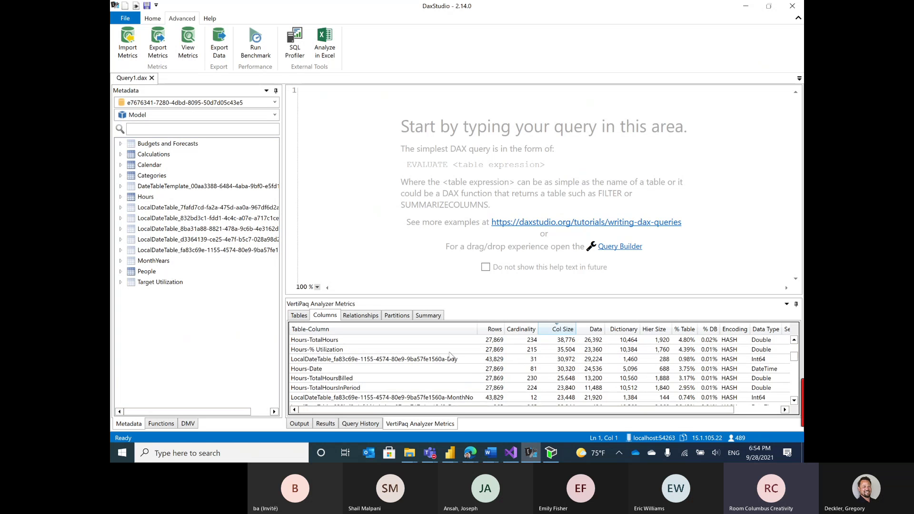
scroll(450, 356, up, 8)
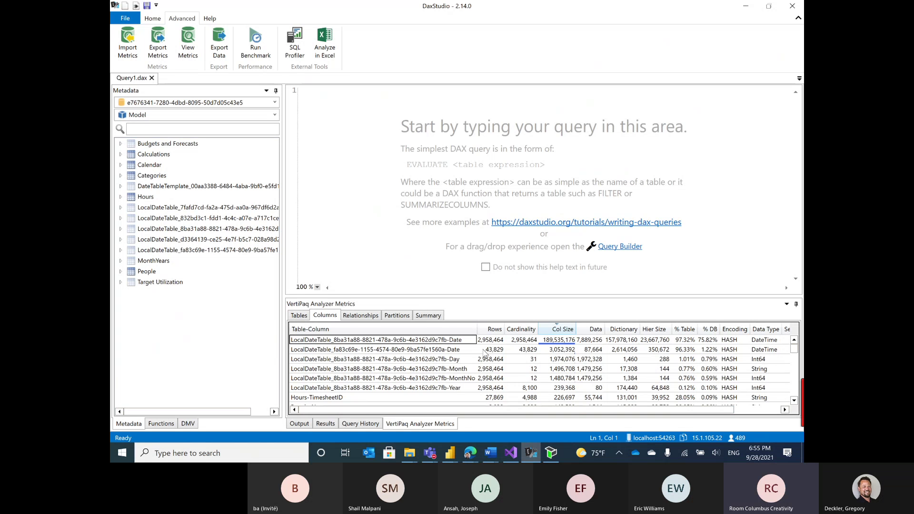
scroll(564, 363, down, 10)
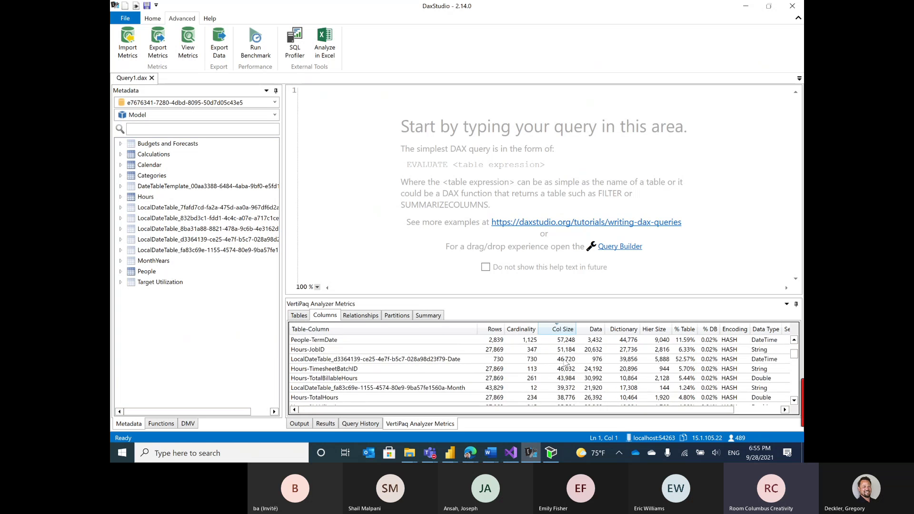
scroll(565, 362, up, 5)
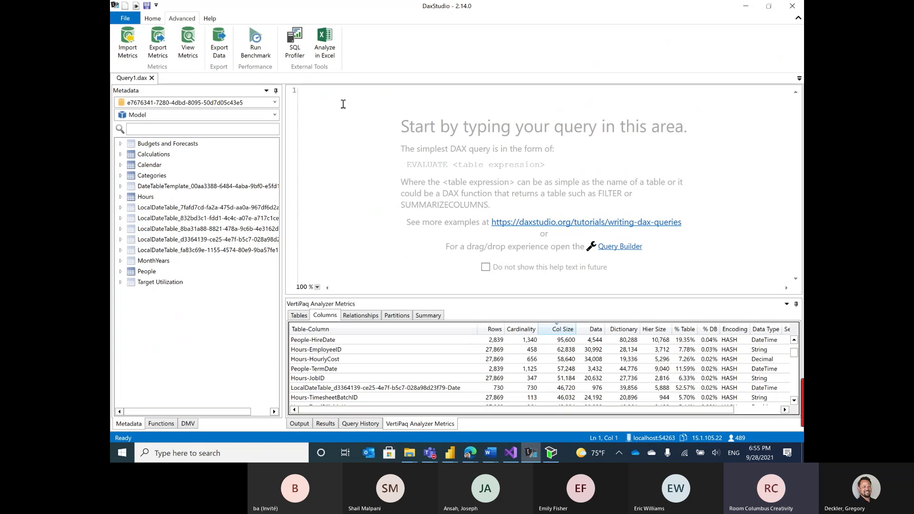
- Switch to Power BI Desktop and open the Performance analyzer on the Executive Summary page
click(152, 18)
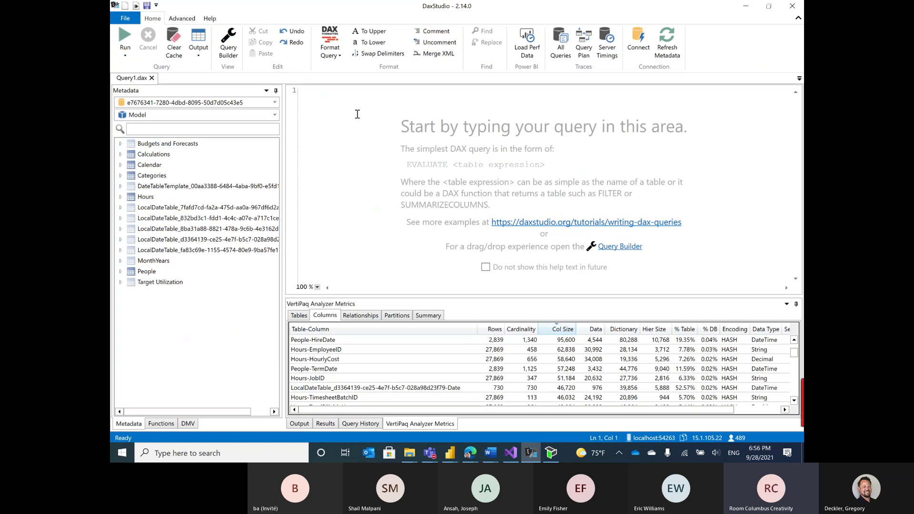
key(alt+Tab)
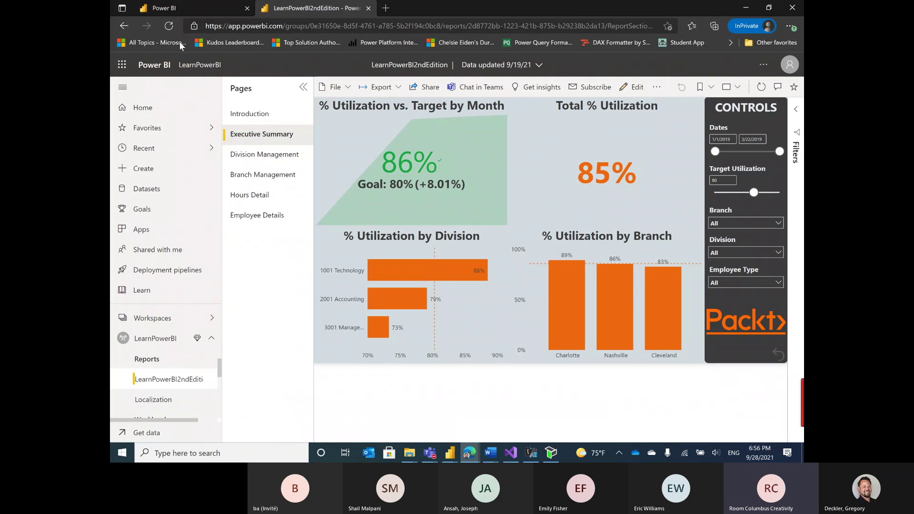
key(alt+Tab)
key(Tab)
key(Tab)
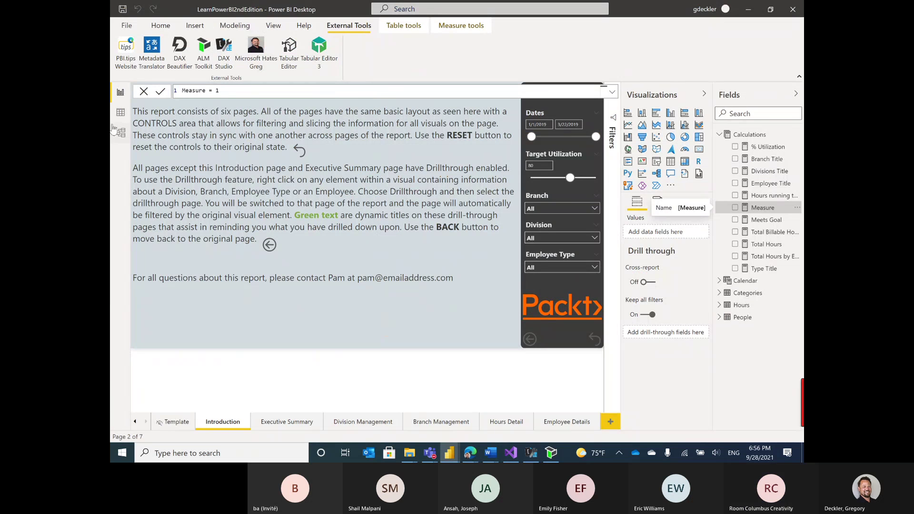
click(307, 425)
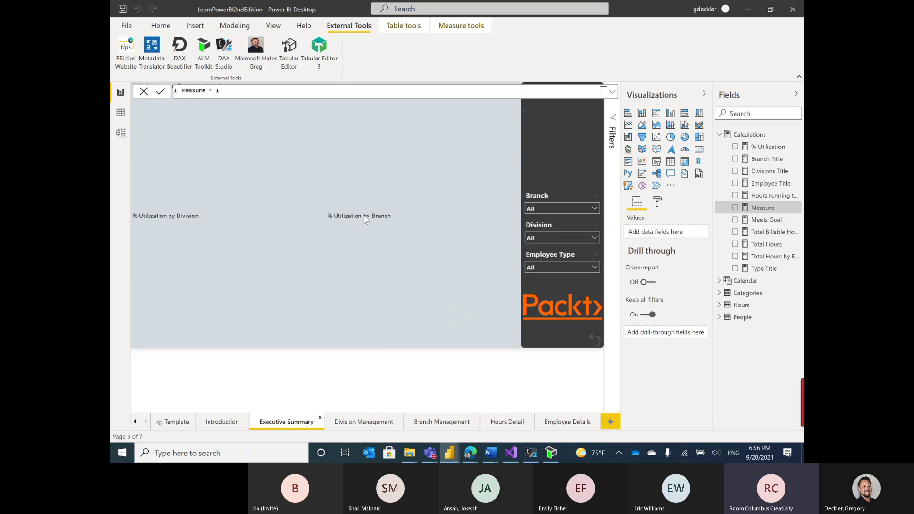
click(276, 28)
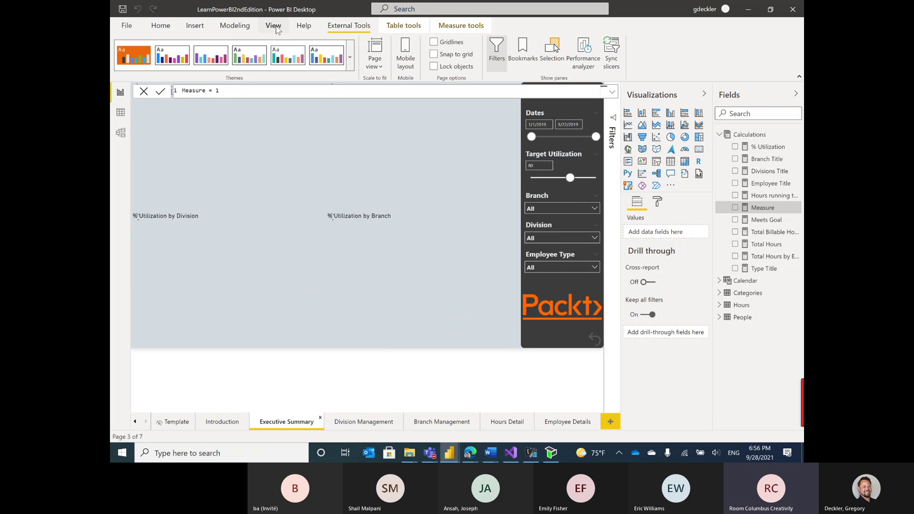
click(585, 52)
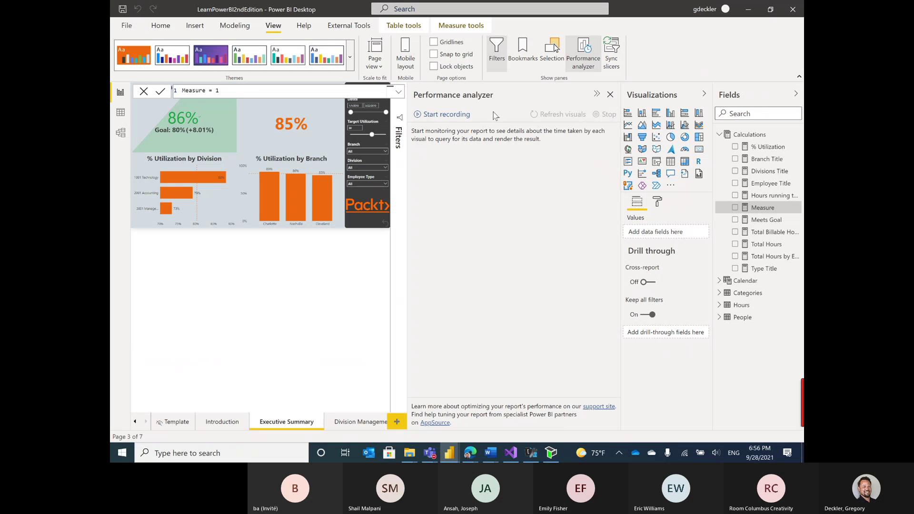
- Record a refresh of the page's visuals and copy the query of the % Utilization vs. Target by Month visual
click(447, 114)
click(545, 119)
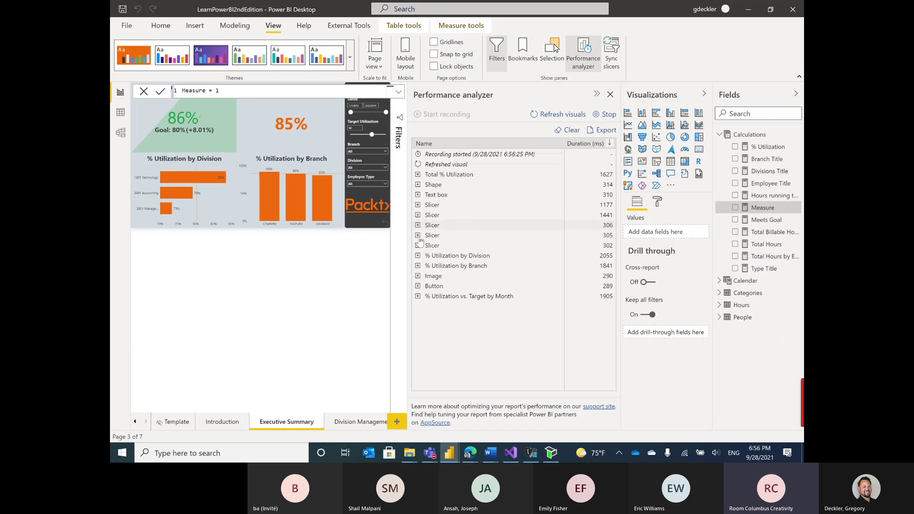
click(417, 296)
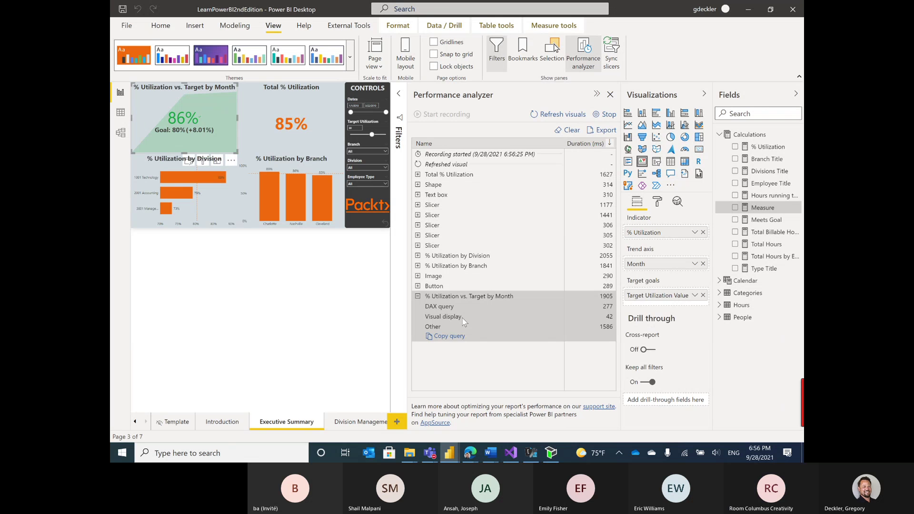
click(453, 337)
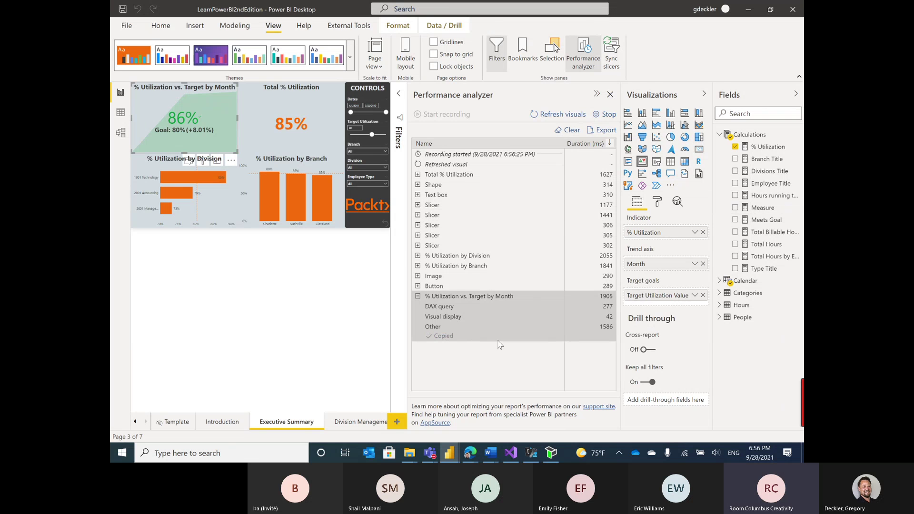
- Switch to DAX Studio and paste the copied visual query into the empty Query1.dax
key(alt+Tab)
key(Tab)
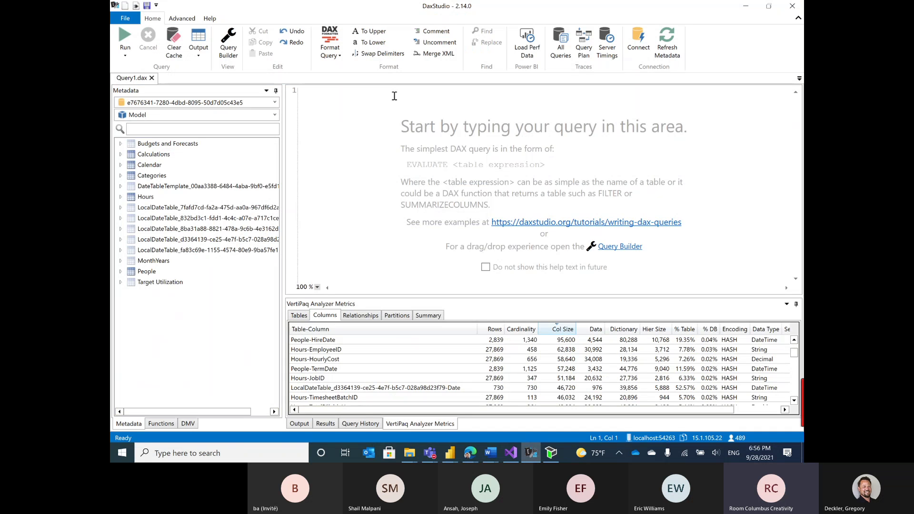
key(ctrl+v)
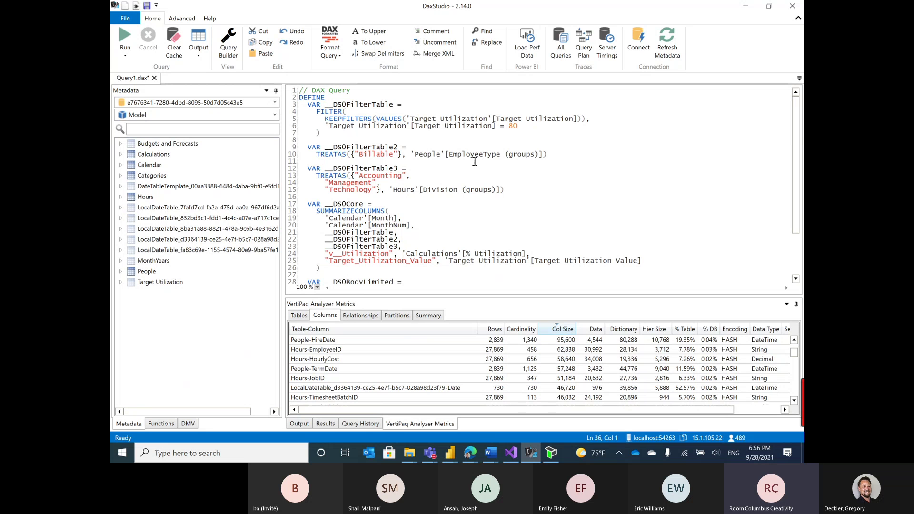
- Compare the pasted query with the visual's fields in Power BI Desktop and locate the Target Utilization Value measure in the Target Utilization table
key(alt+Tab)
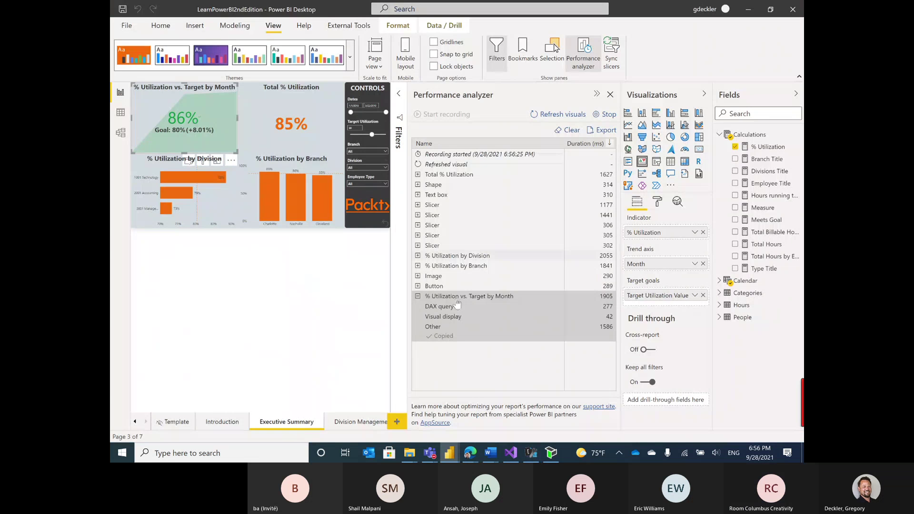
key(alt+Tab)
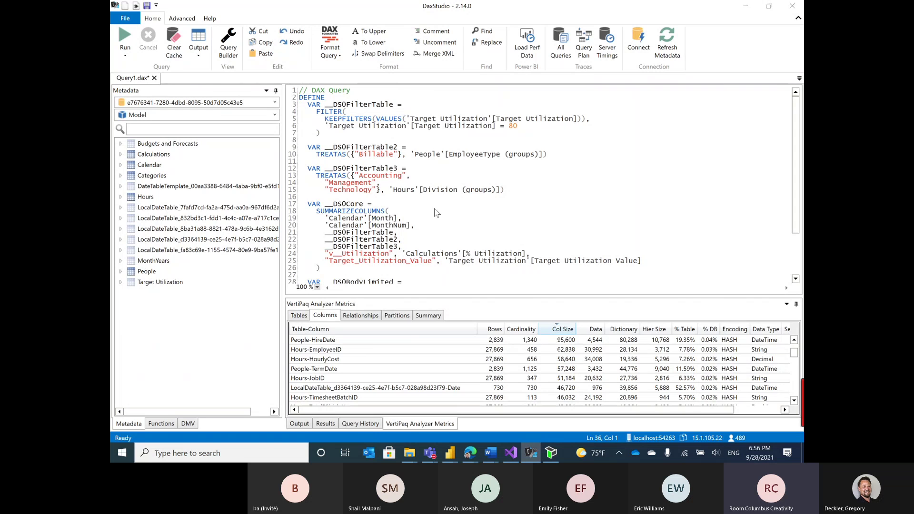
key(alt+Tab)
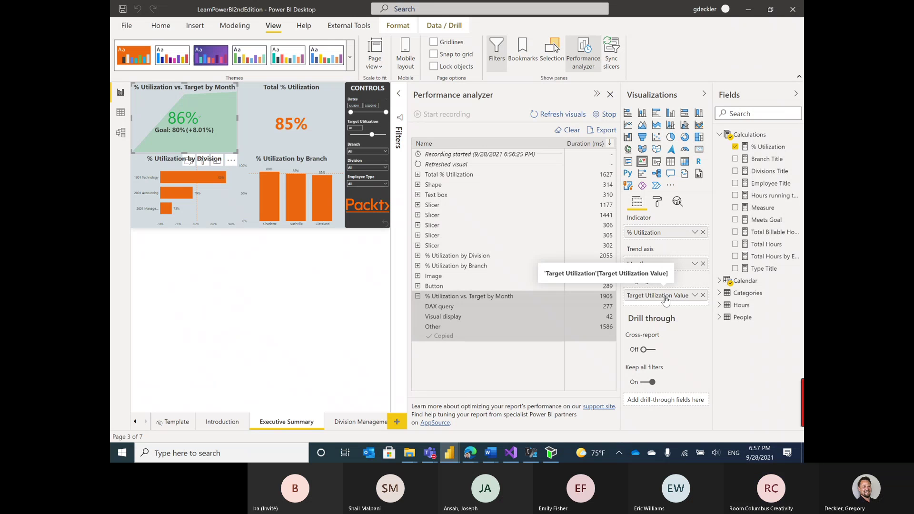
click(719, 135)
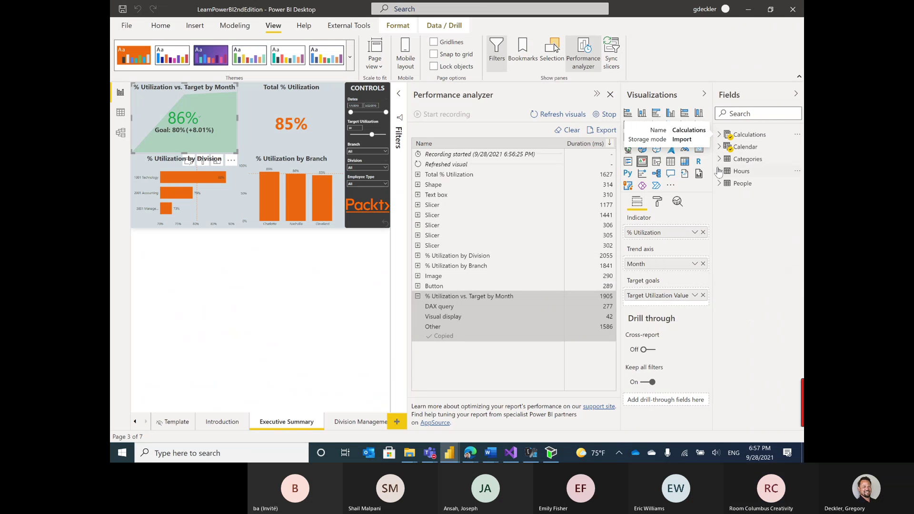
click(120, 113)
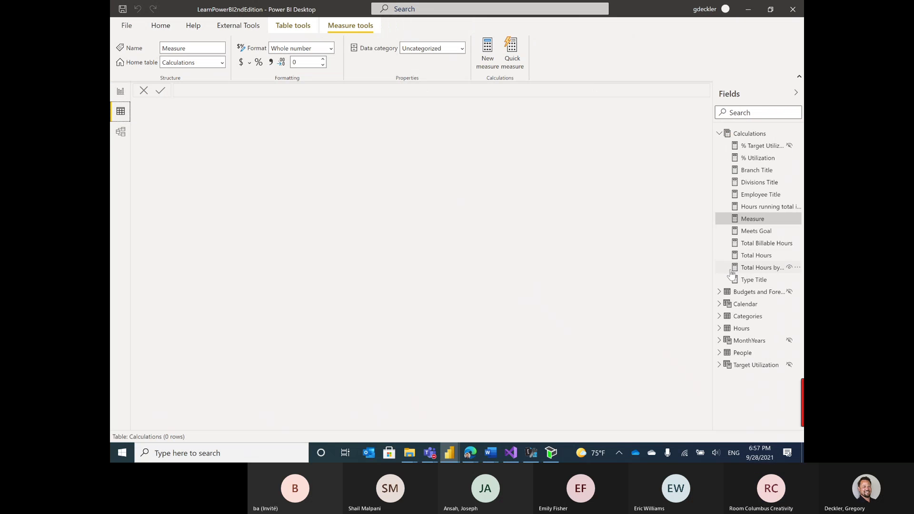
click(719, 366)
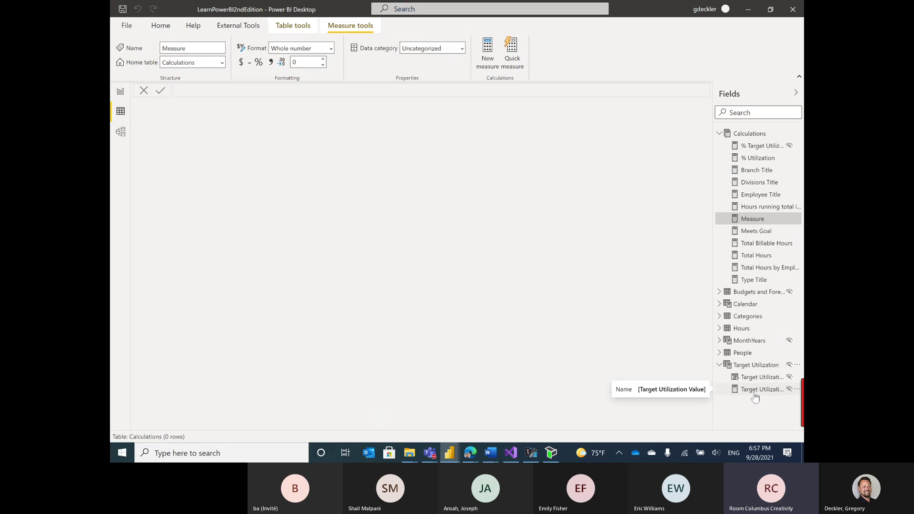
click(120, 93)
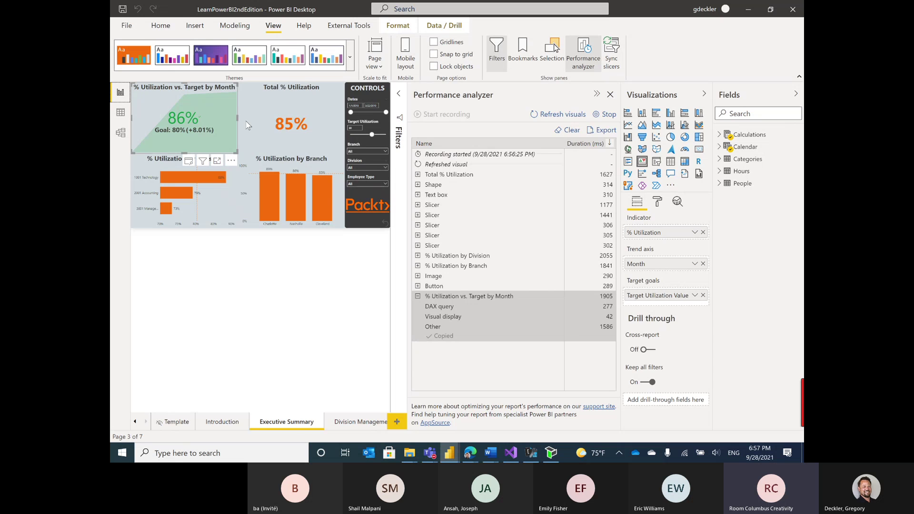
- Return to DAX Studio and read the pasted query through to its ORDER BY clause
key(alt+Tab)
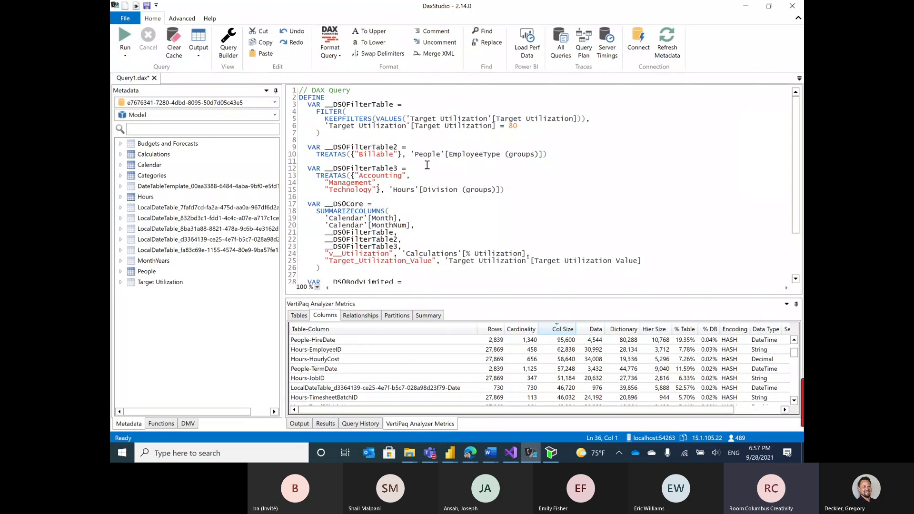
scroll(427, 164, down, 3)
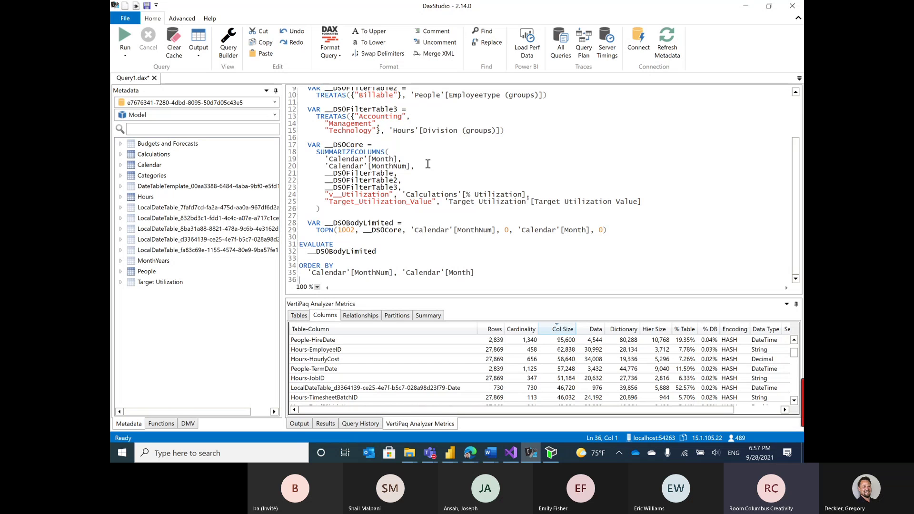
scroll(476, 177, up, 3)
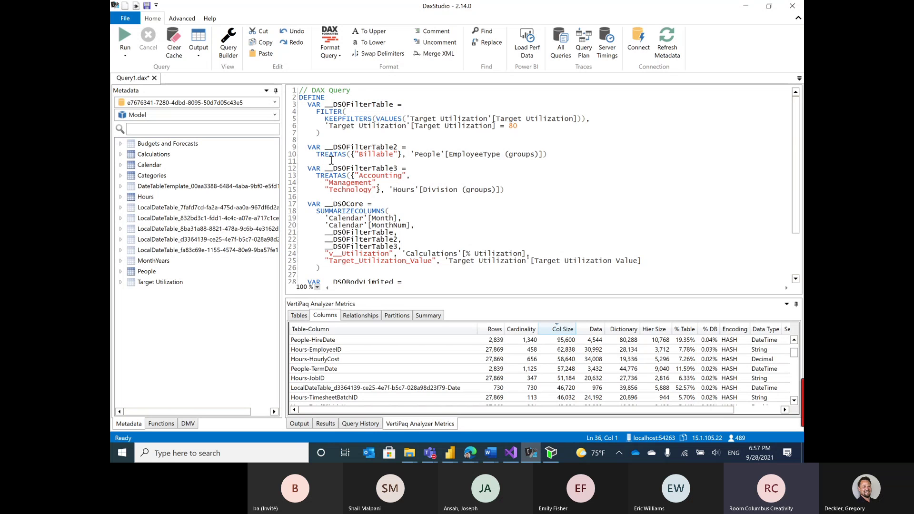
- Run the pasted visual query in Query1.dax and check its results, output and entry in the query history
scroll(439, 222, down, 3)
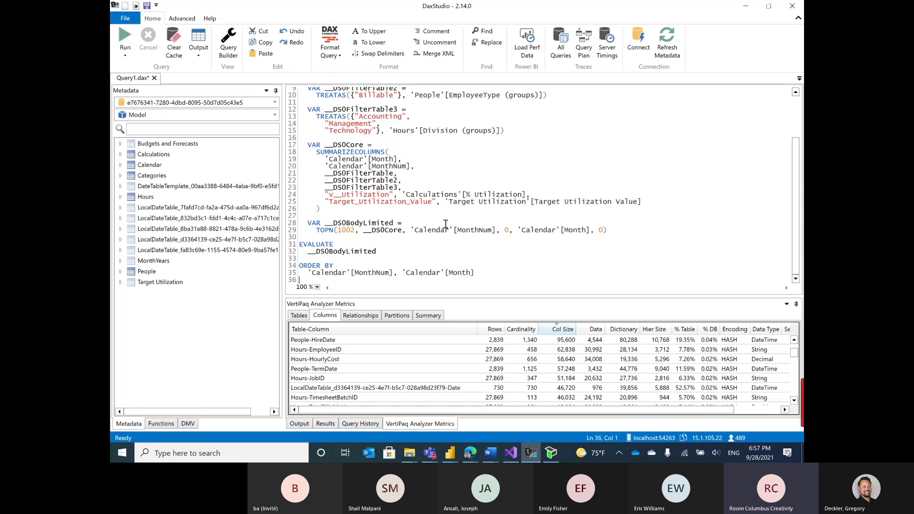
key(F5)
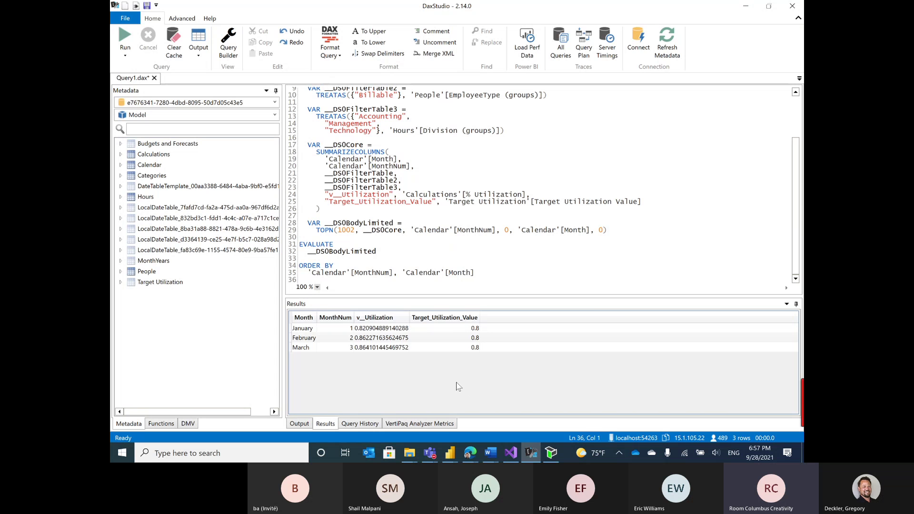
click(361, 424)
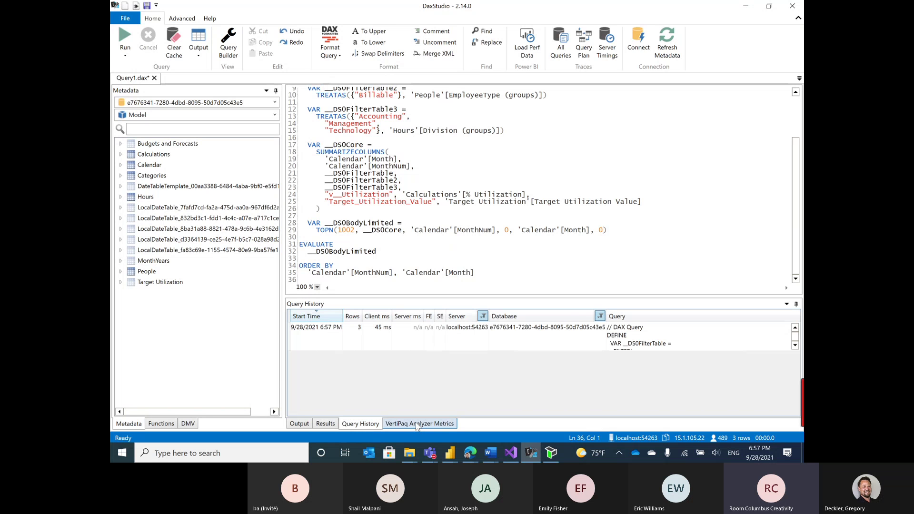
click(300, 424)
click(360, 424)
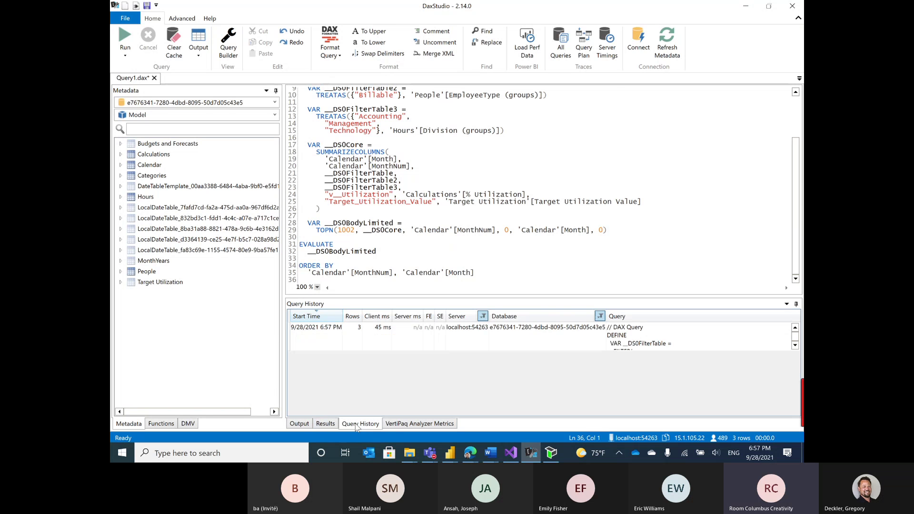
- Enable the Query Plan trace, rerun the query and display the captured query plan
click(584, 43)
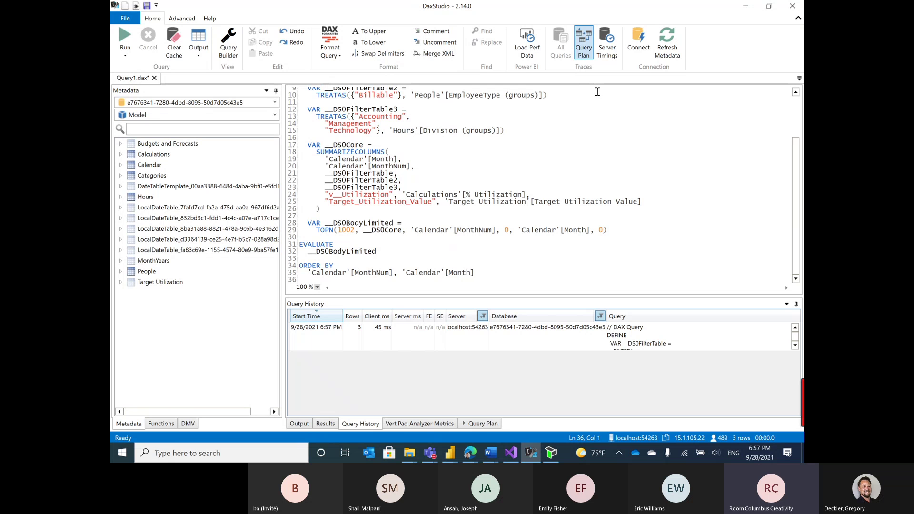
key(F5)
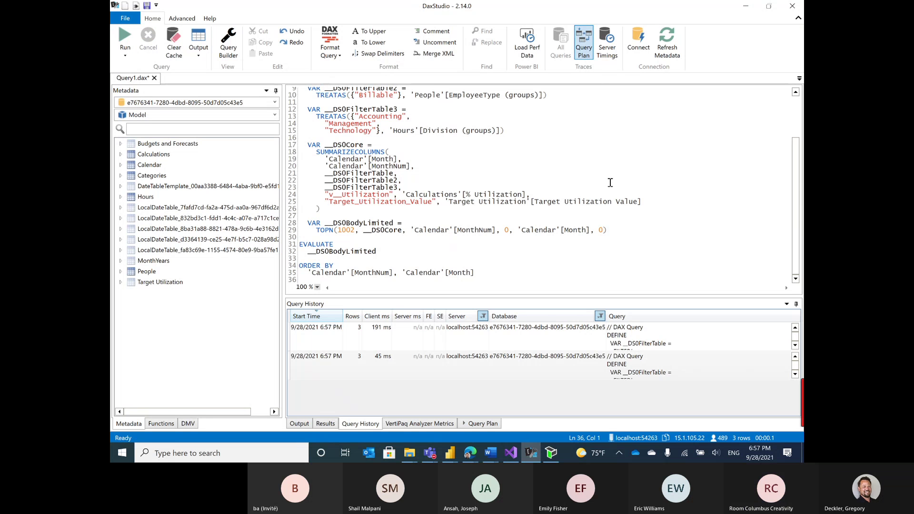
click(483, 424)
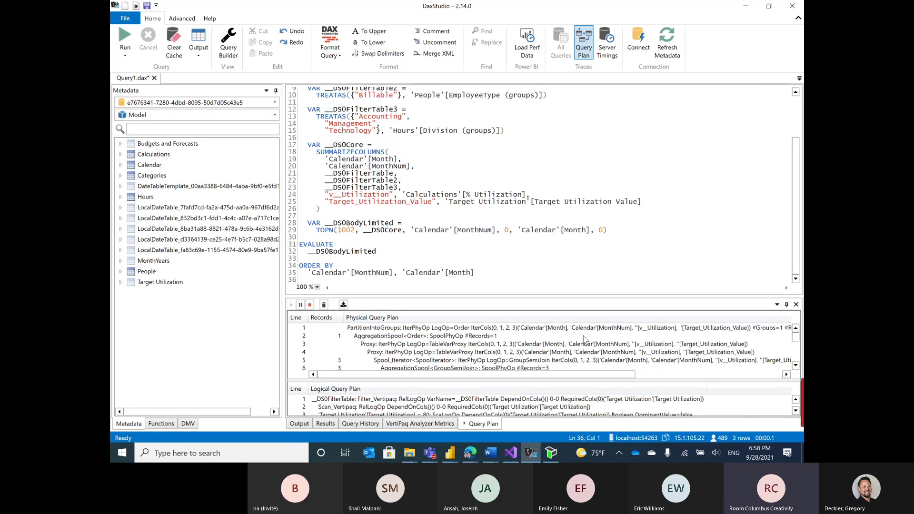
- Examine the operators and record counts through the lines of the physical query plan
scroll(584, 338, down, 19)
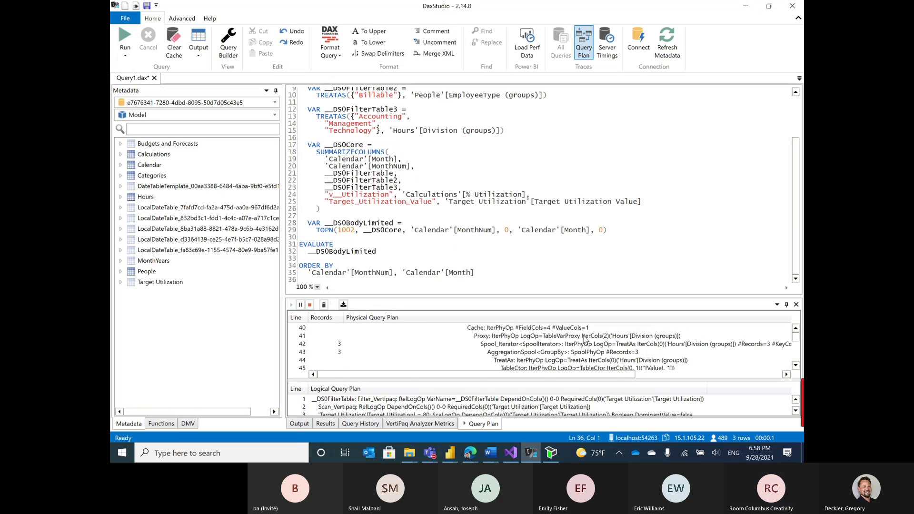
scroll(584, 338, down, 1)
scroll(584, 338, down, 5)
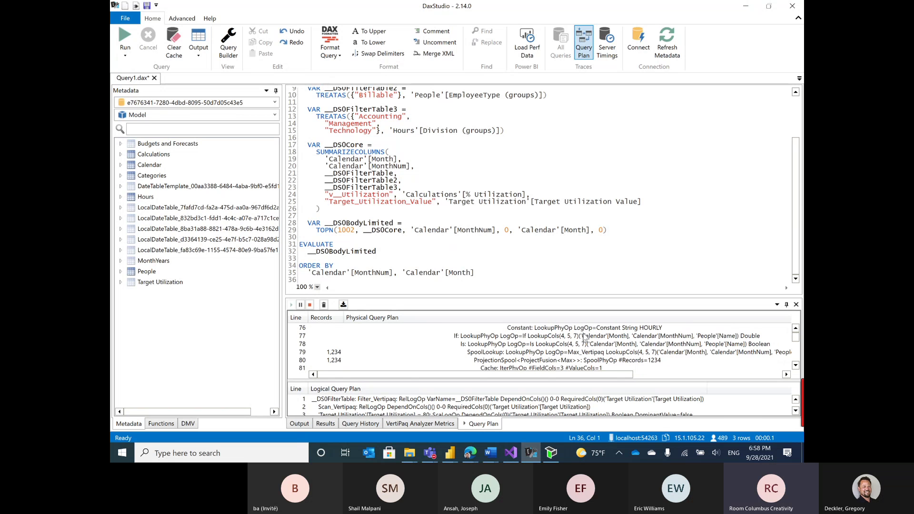
scroll(585, 335, down, 20)
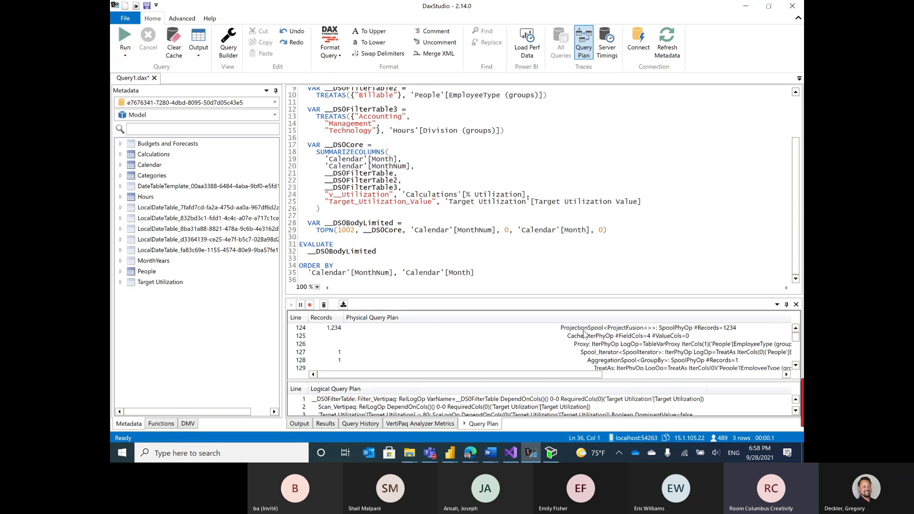
scroll(584, 334, down, 20)
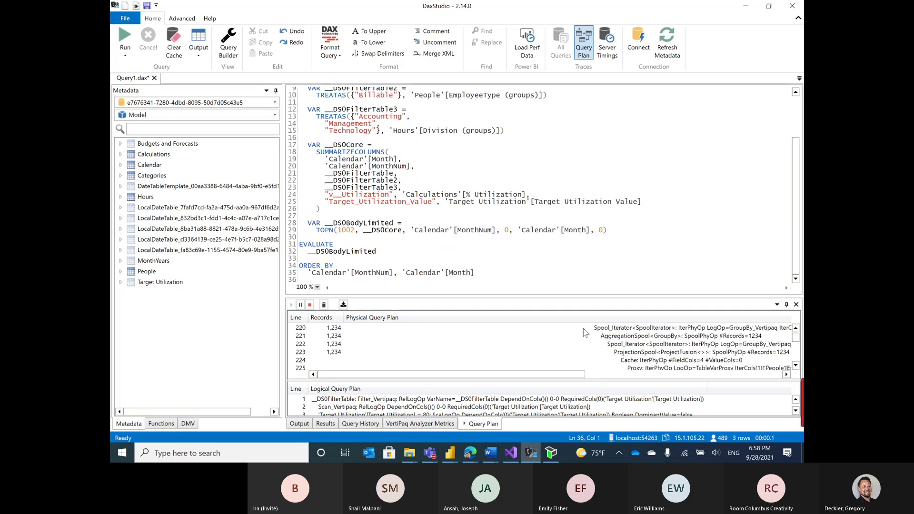
scroll(584, 333, down, 20)
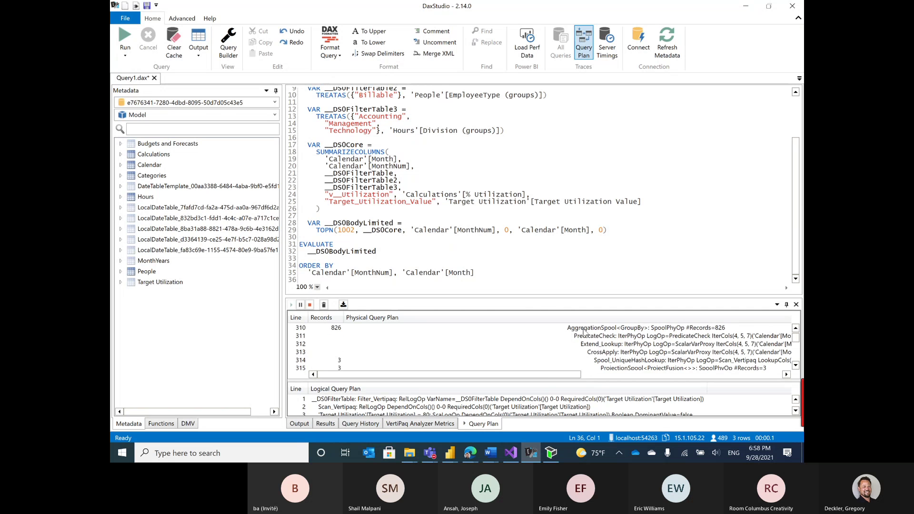
scroll(584, 332, down, 4)
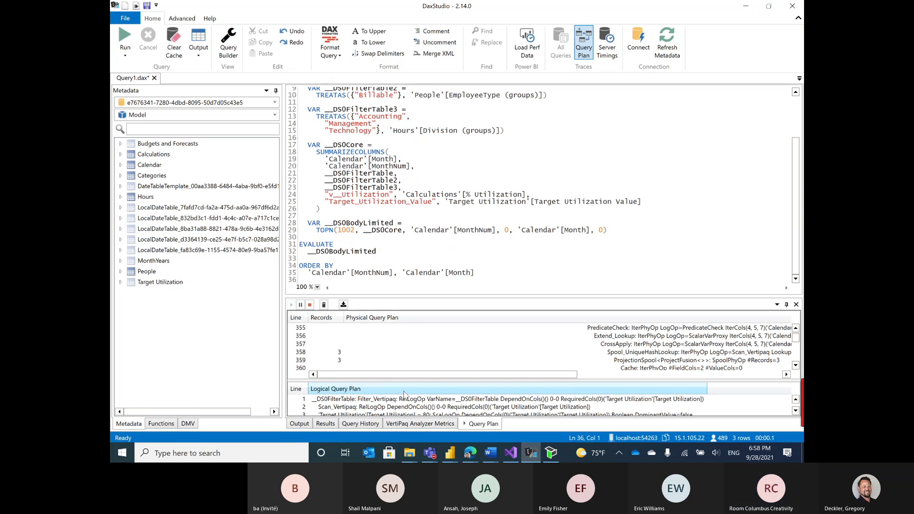
- Enlarge the query plan area and its logical plan section, and continue reading the physical query plan
drag(494, 381, 495, 352)
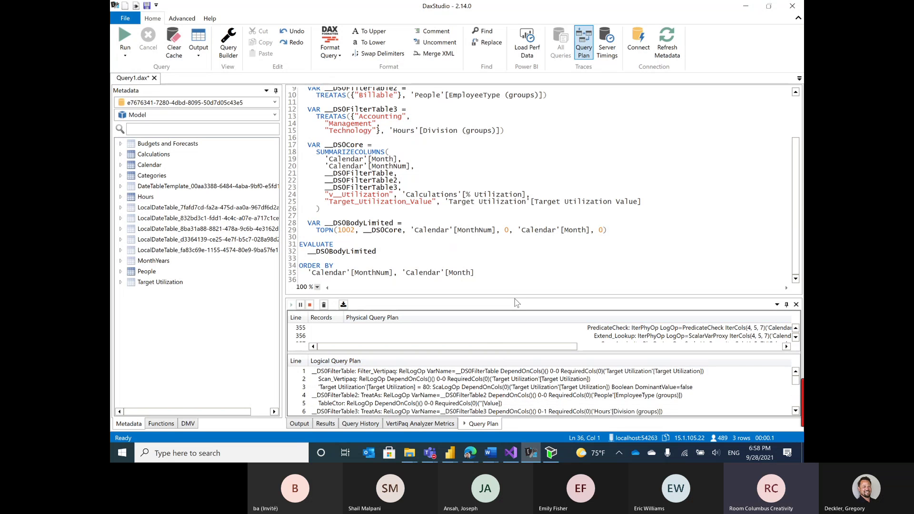
drag(514, 297, 518, 195)
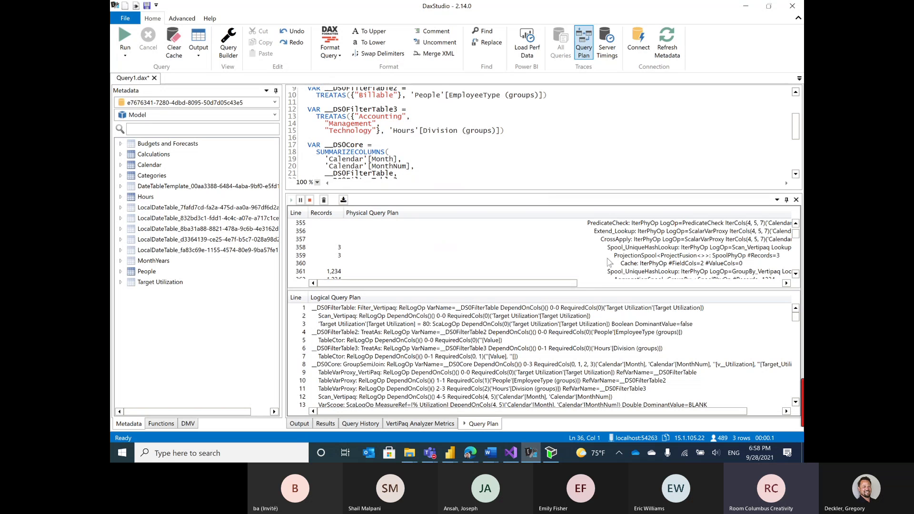
scroll(602, 251, down, 14)
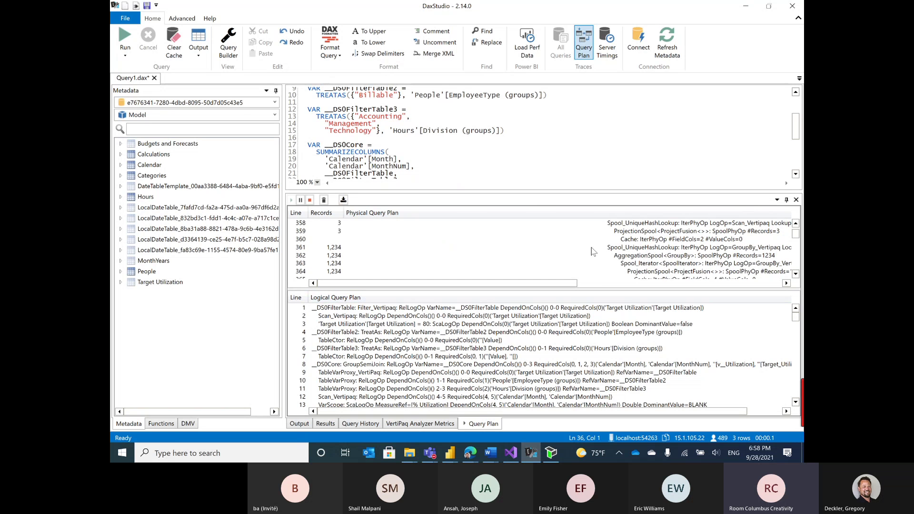
scroll(604, 249, down, 20)
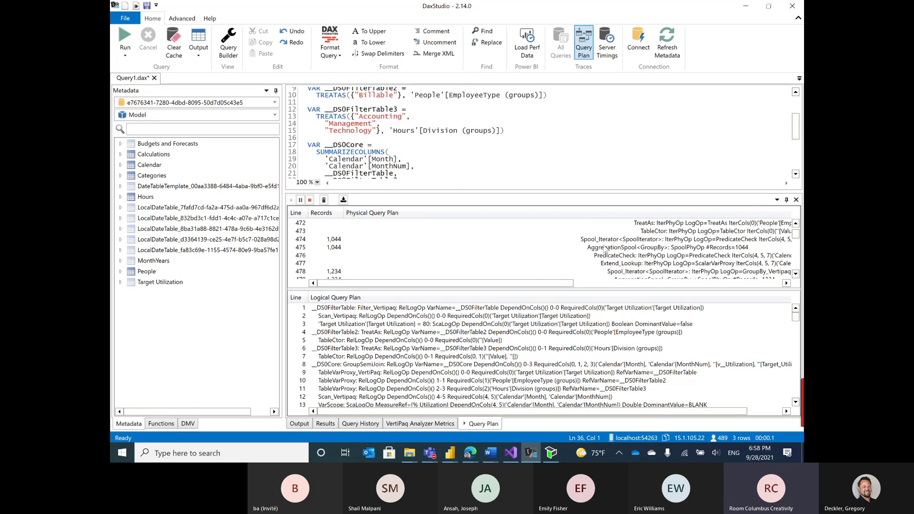
scroll(604, 248, down, 20)
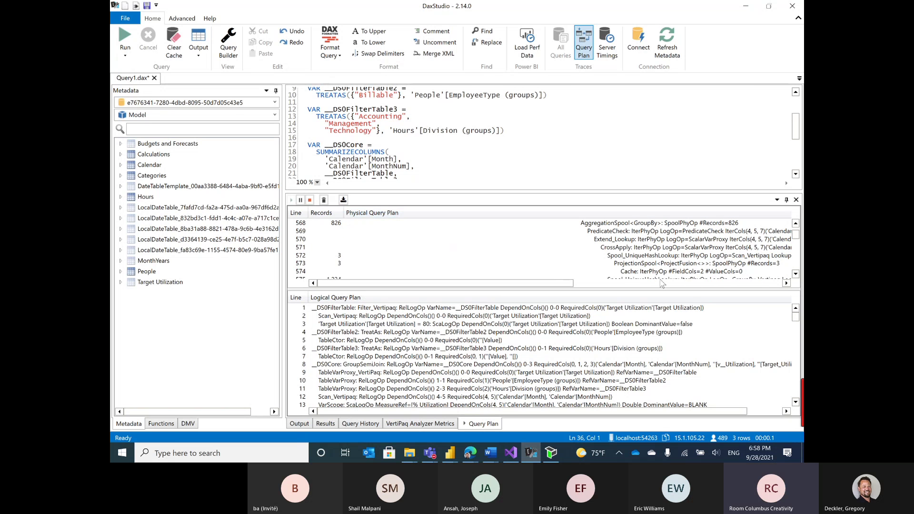
- Read through the logical query plan, sorting it by plan text and back by line number, and return to its first line
scroll(526, 334, down, 11)
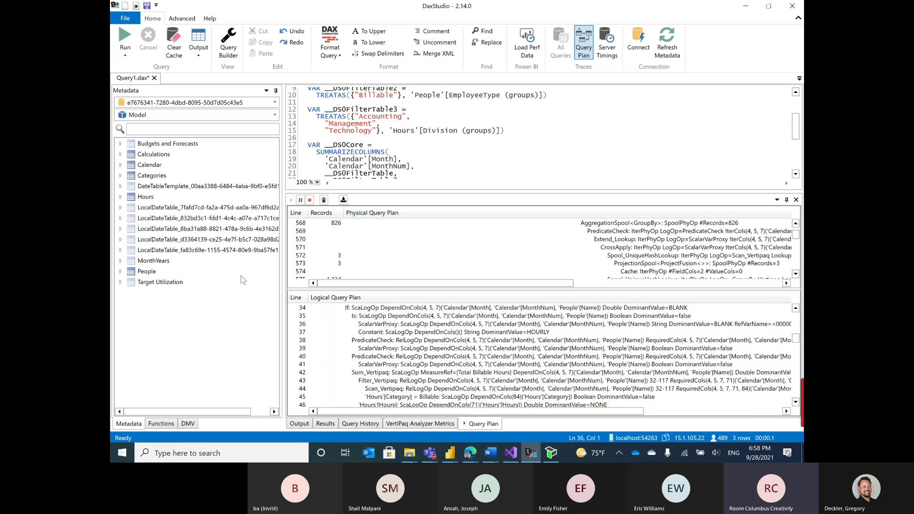
click(350, 297)
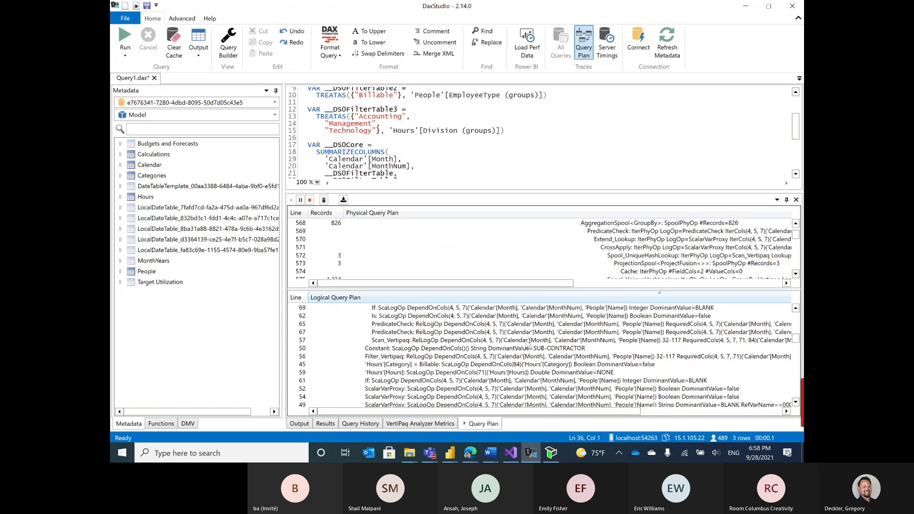
scroll(530, 335, up, 5)
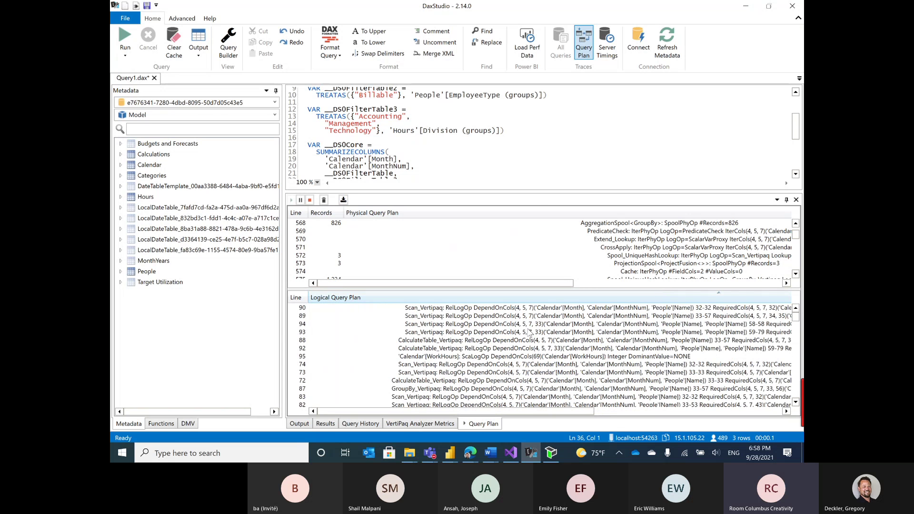
click(295, 297)
scroll(404, 328, down, 20)
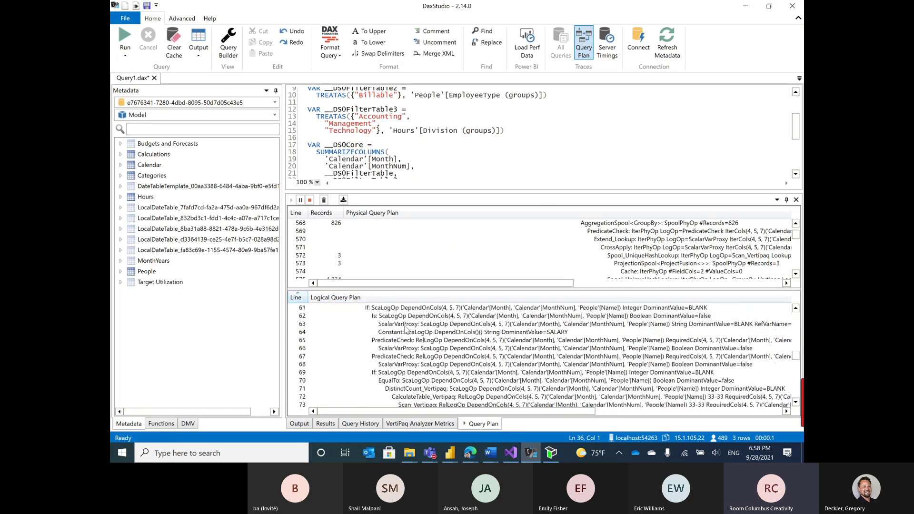
scroll(409, 329, up, 20)
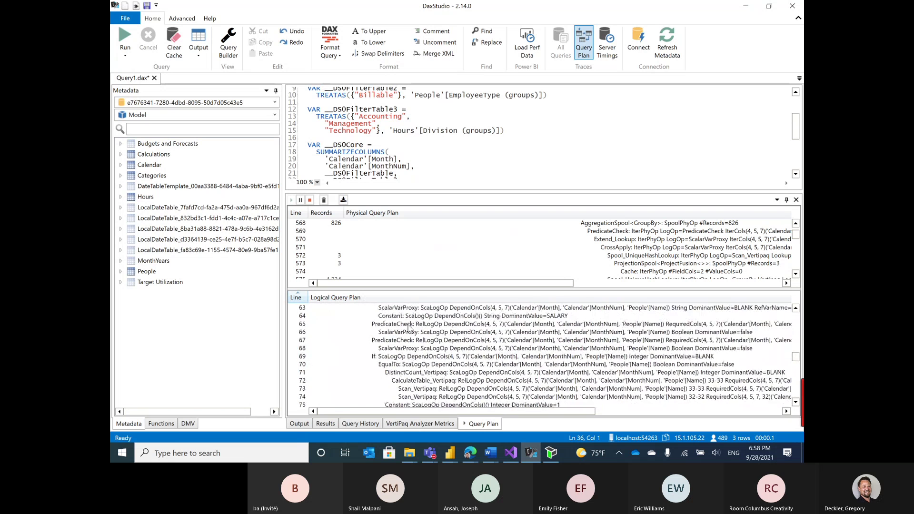
scroll(408, 327, up, 8)
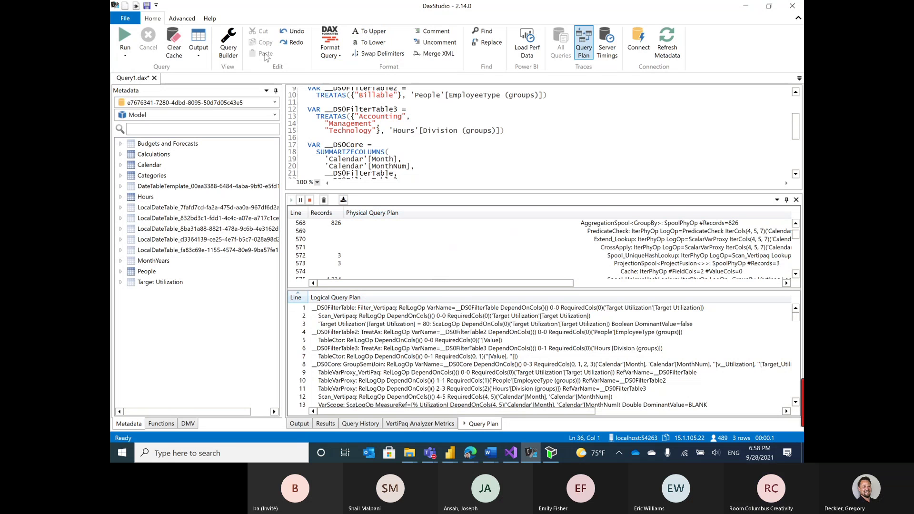
- Benchmark the query with 5 cold cache and 5 warm cache executions
click(189, 20)
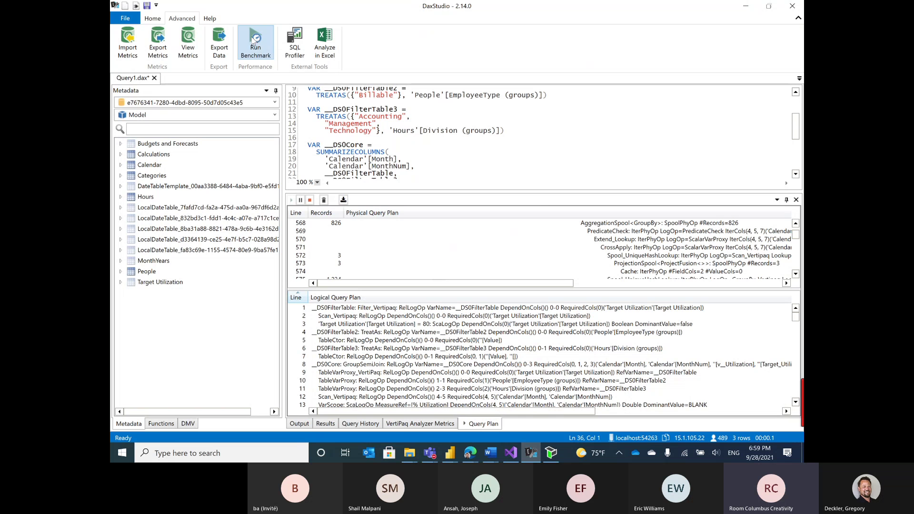
click(253, 40)
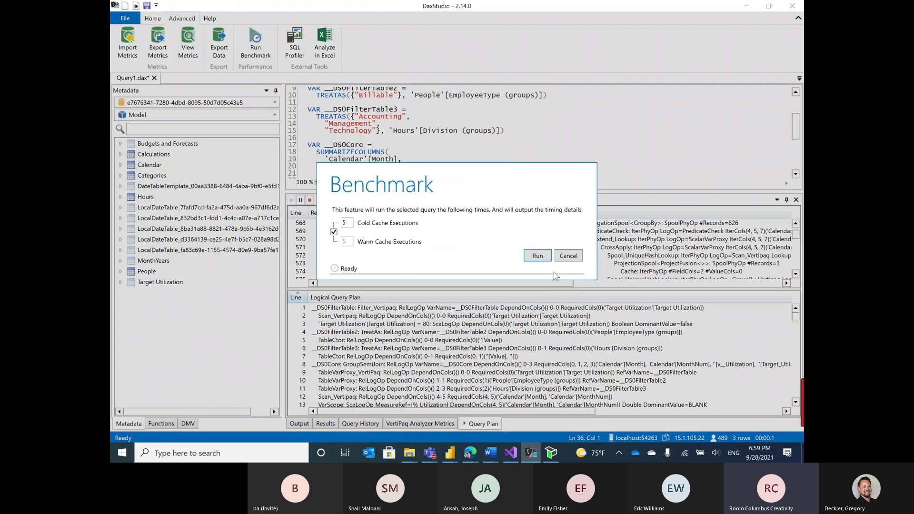
click(533, 258)
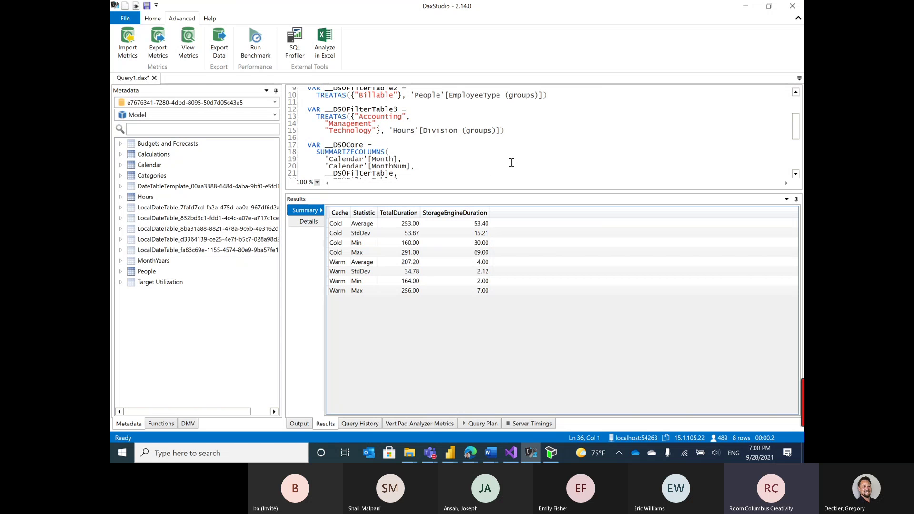
- Compare the benchmark durations with the DAX query time of % Utilization vs. Target by Month in Power BI Desktop's Performance analyzer
key(alt+Tab)
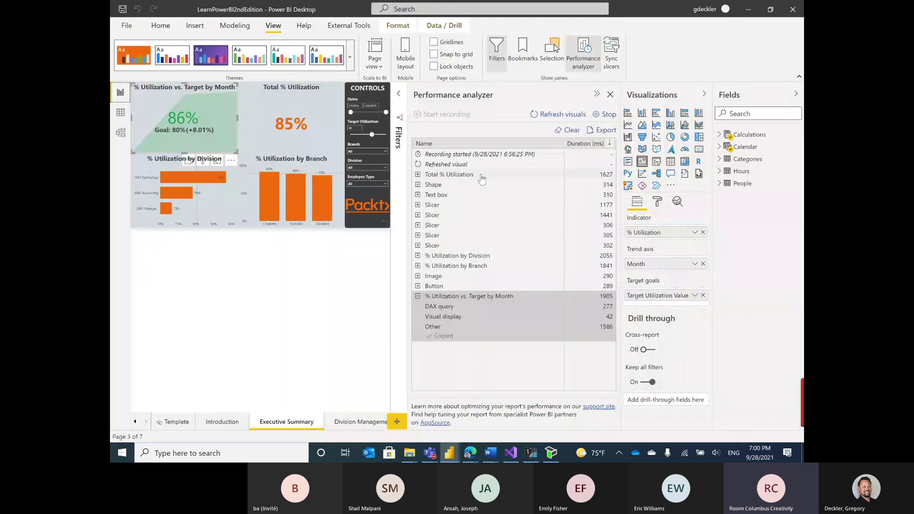
key(alt+Tab)
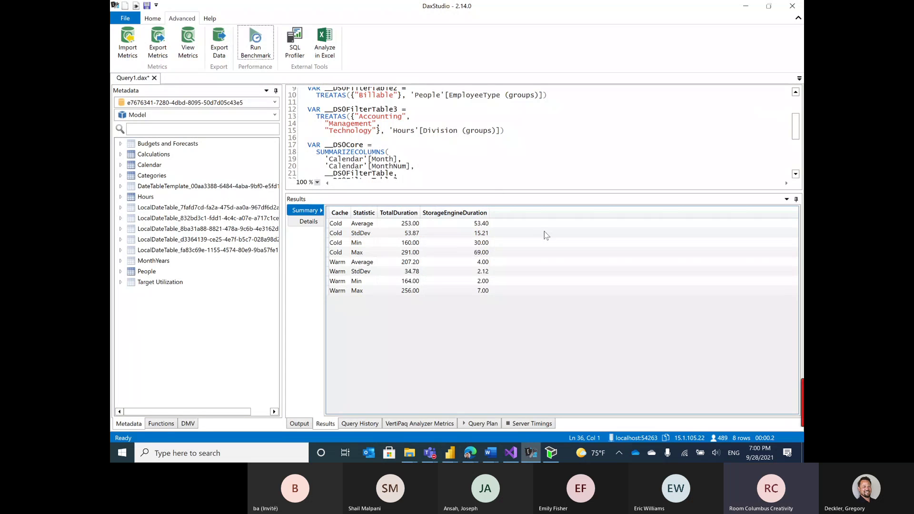
key(alt+Tab)
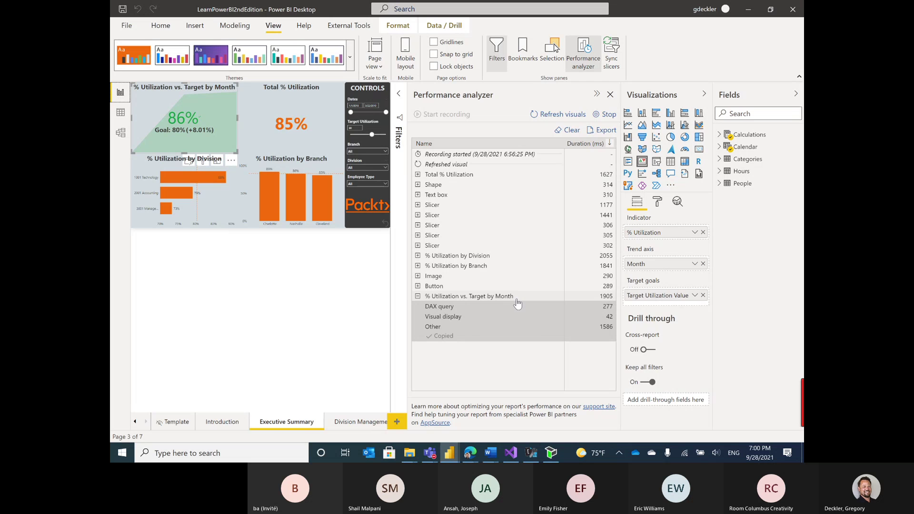
key(alt+Tab)
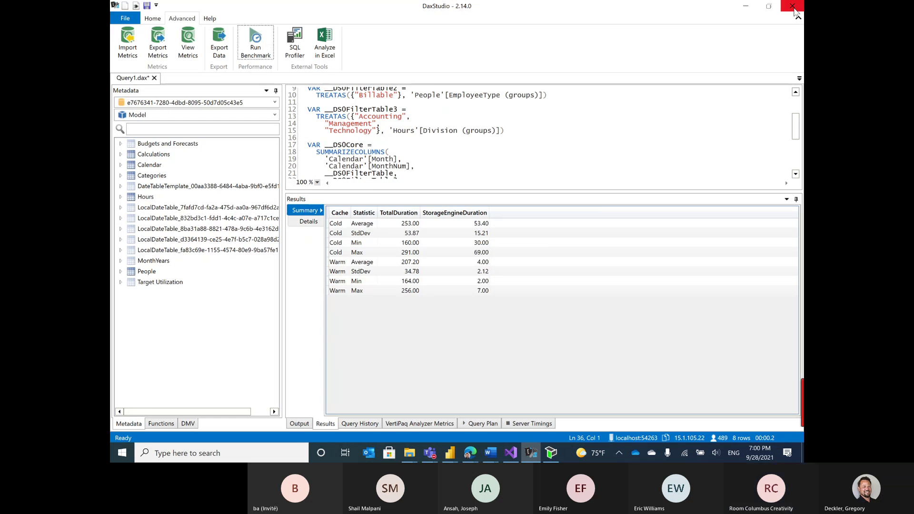
- Close DAX Studio and return to the report in Power BI Desktop
click(792, 5)
click(502, 301)
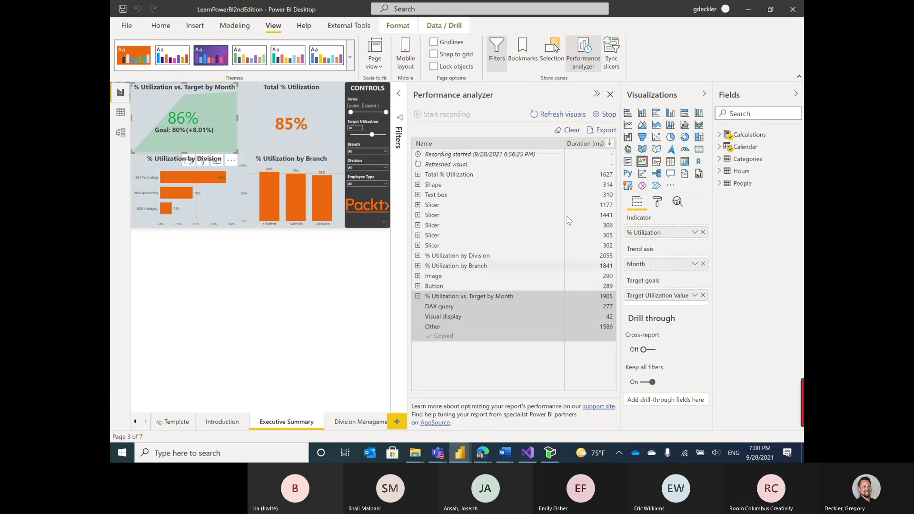
- Launch the Microsoft Hates Greg external tool from Power BI Desktop and maximize its Quick Measures window
click(362, 28)
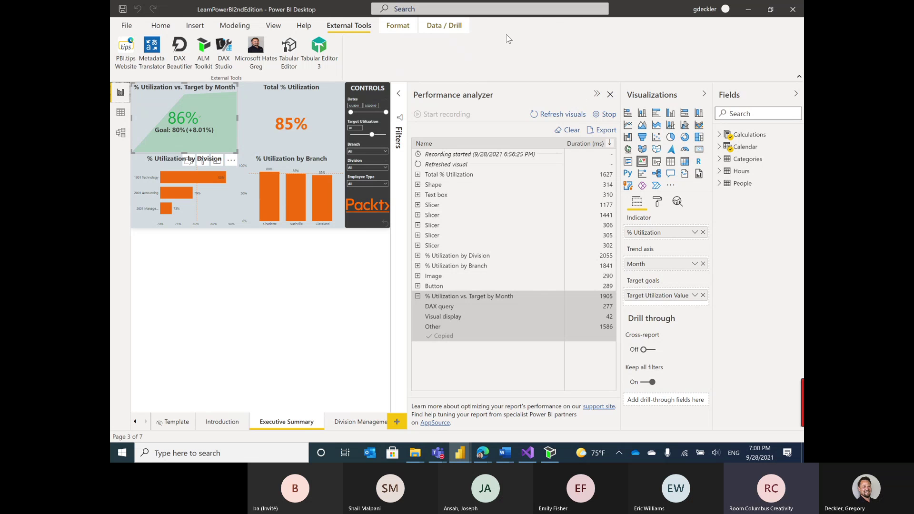
click(256, 47)
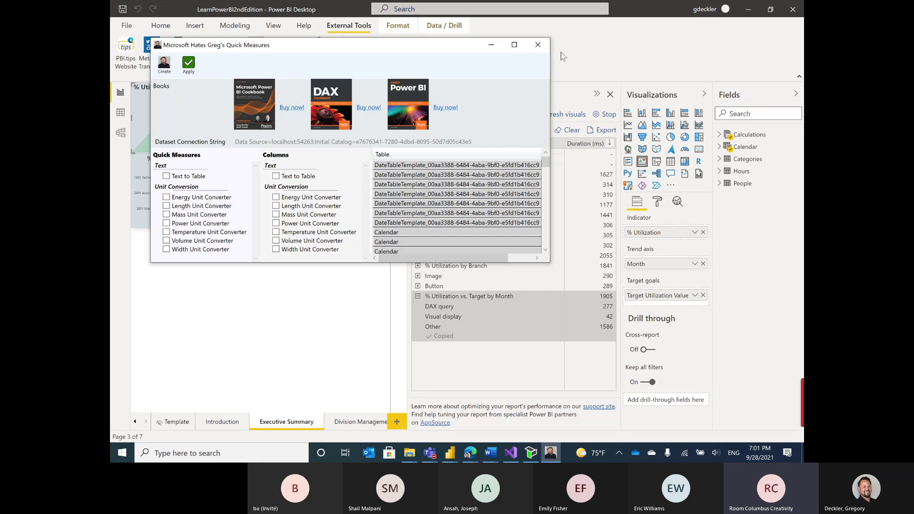
click(514, 45)
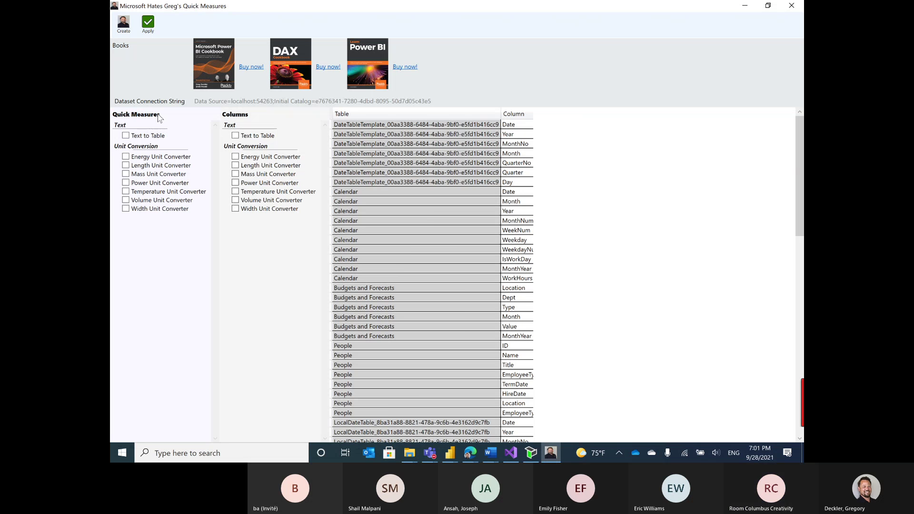
- Highlight the dataset connection string in Quick Measures, and close both that window and Power BI Desktop's Performance analyzer
drag(194, 102, 434, 104)
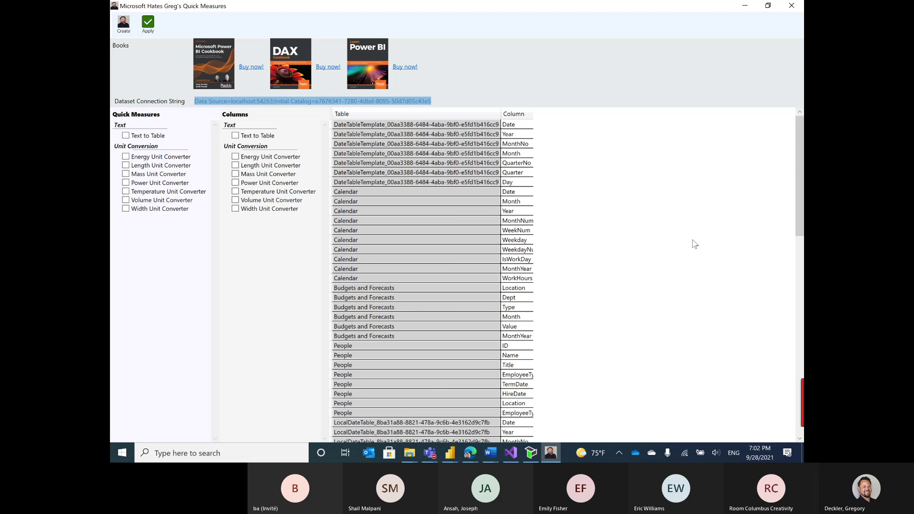
click(768, 7)
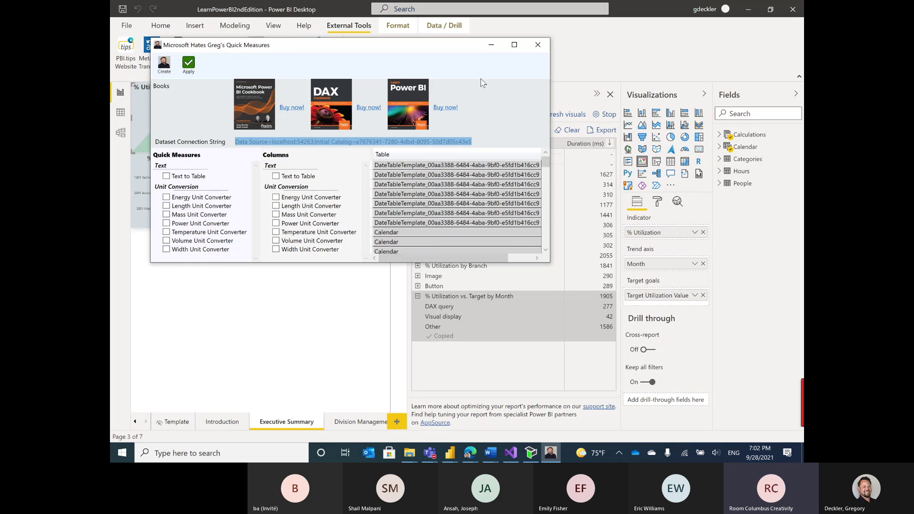
click(538, 48)
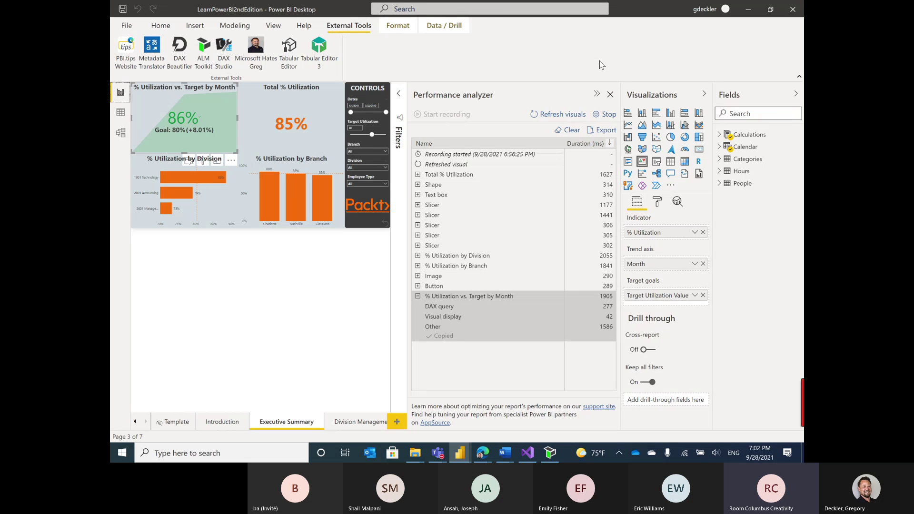
click(611, 96)
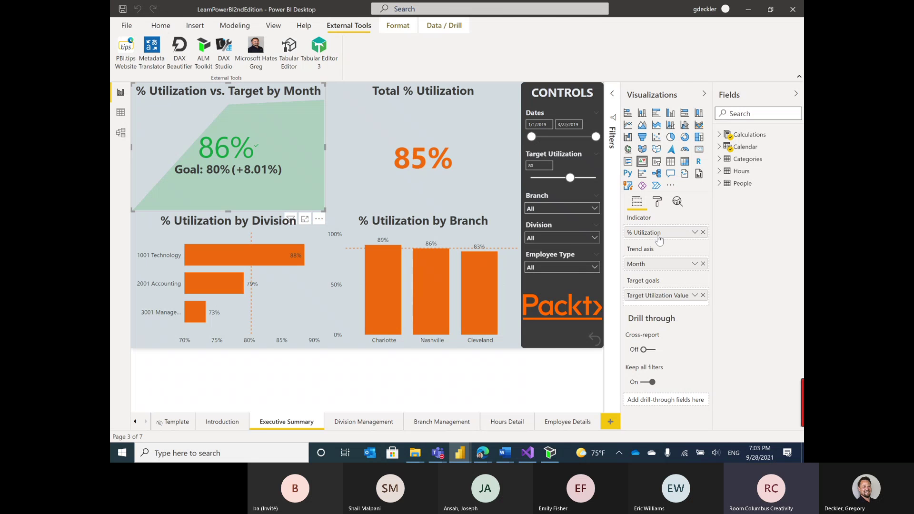
- Switch to Edge and open the Power BI September 2021 Feature Summary article from the Microsoft Power BI Blog
mouse_move(485, 455)
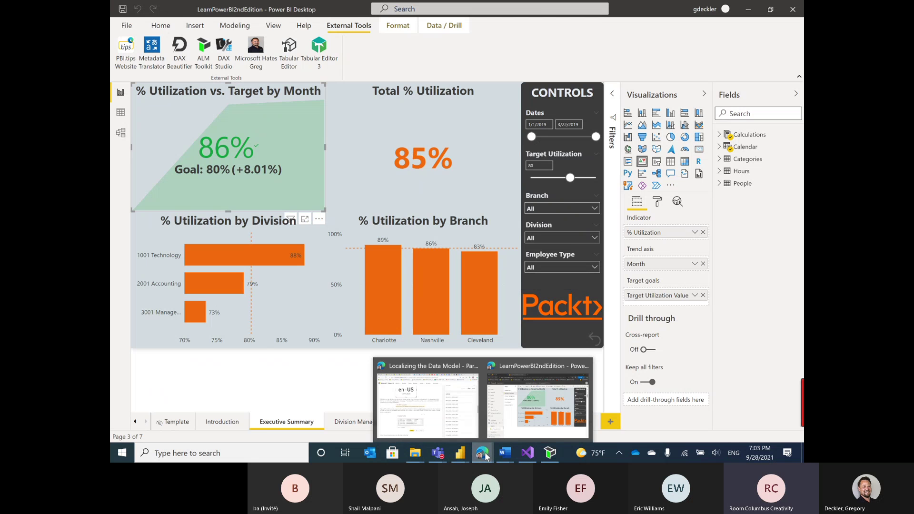
click(428, 400)
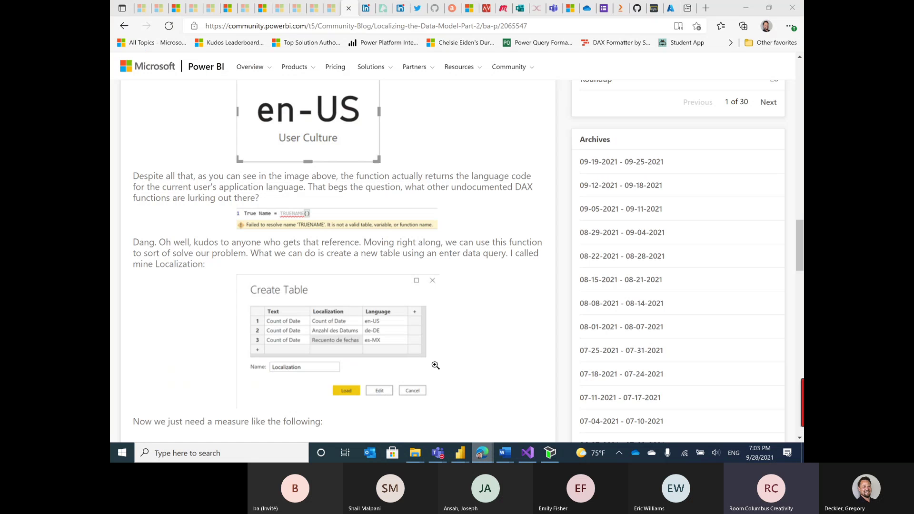
click(705, 8)
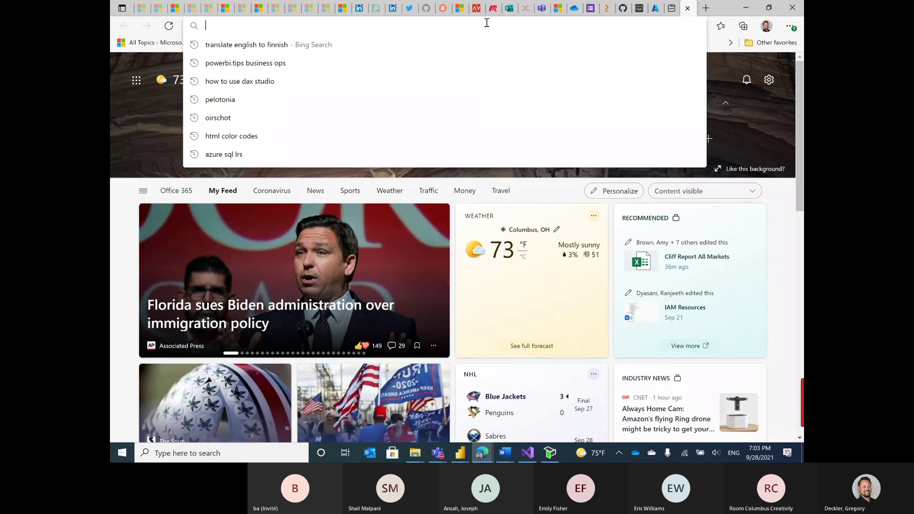
click(323, 10)
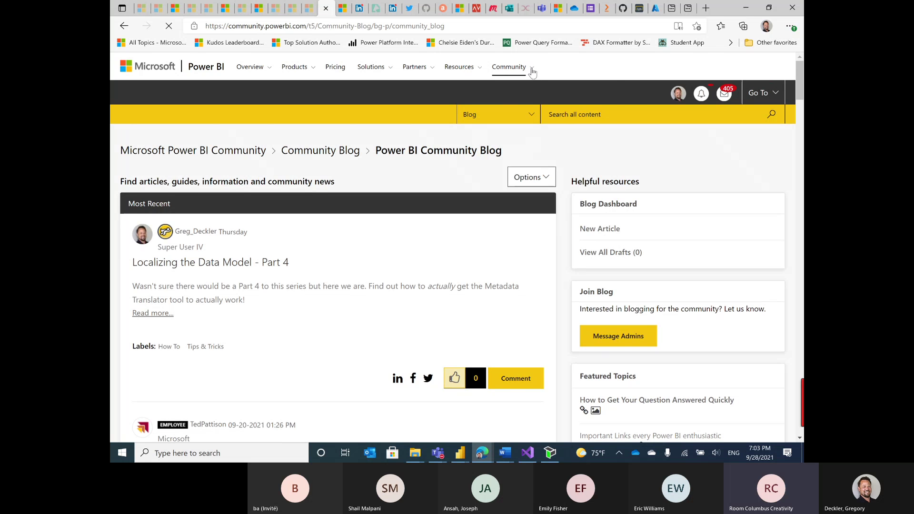
click(530, 67)
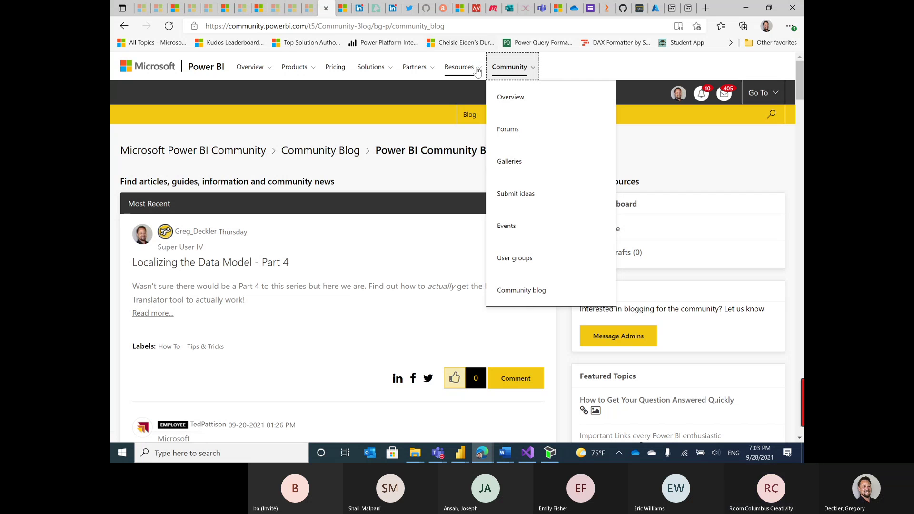
click(459, 67)
click(472, 191)
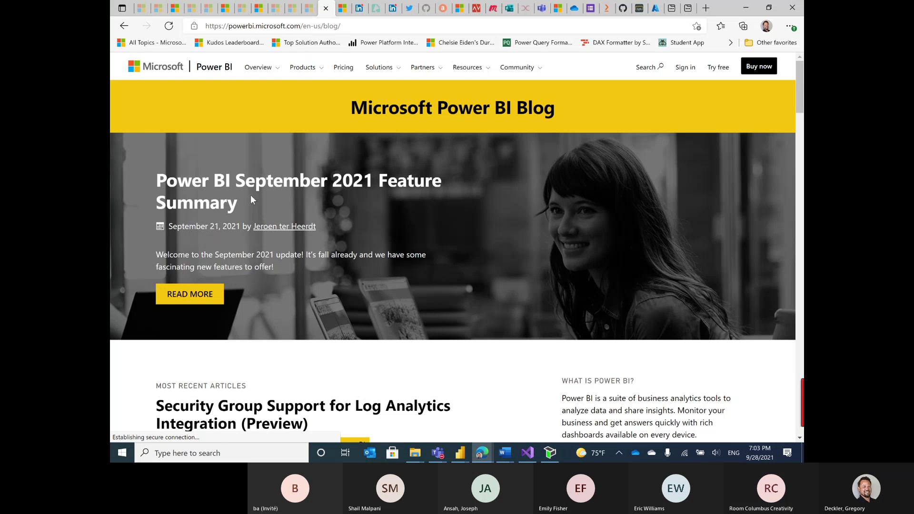
click(204, 295)
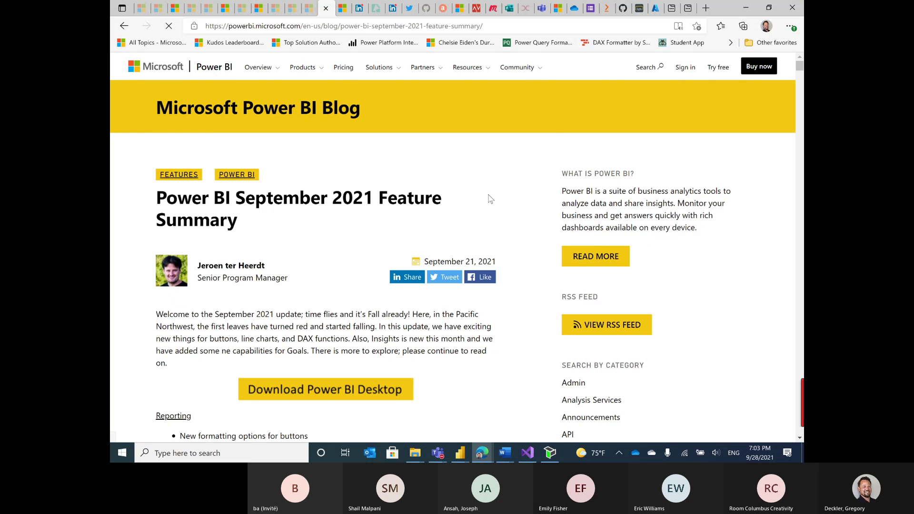
- Look through the feature summary's list of updates and go to its Insights (Preview) section
scroll(490, 199, down, 7)
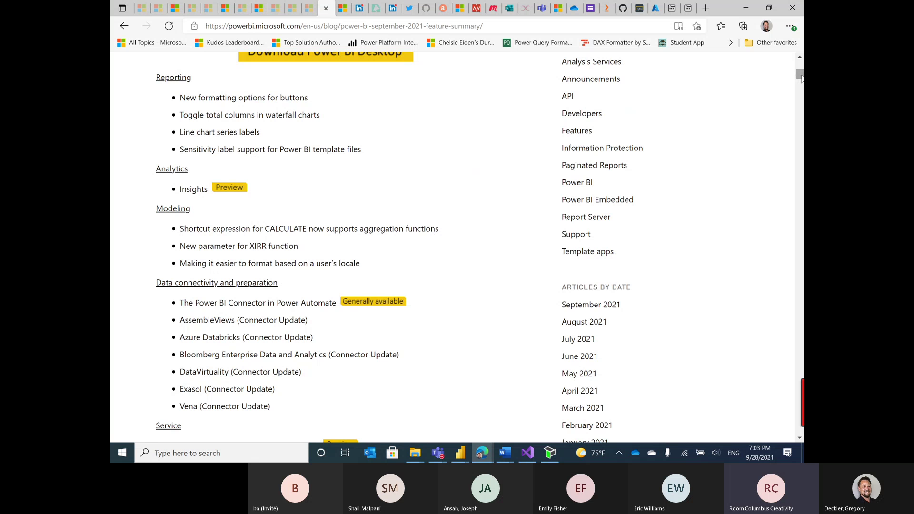
drag(801, 76, 800, 102)
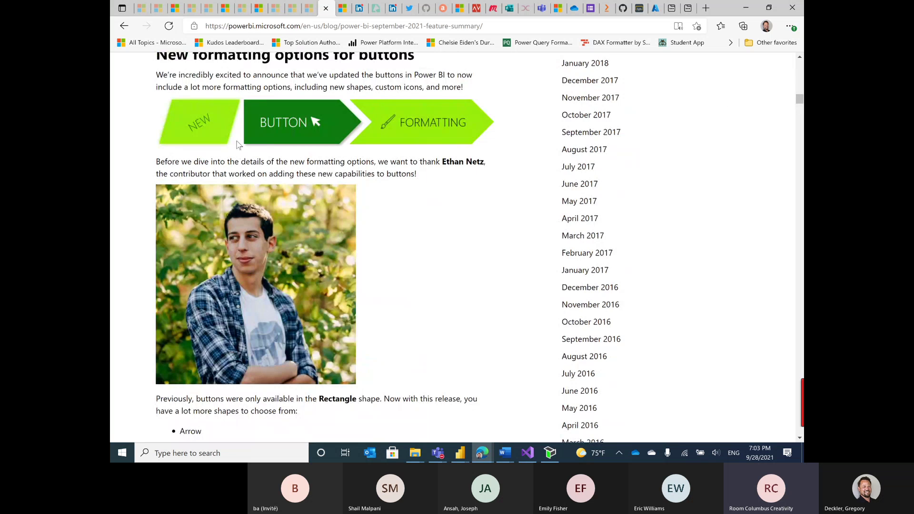
drag(800, 103, 801, 80)
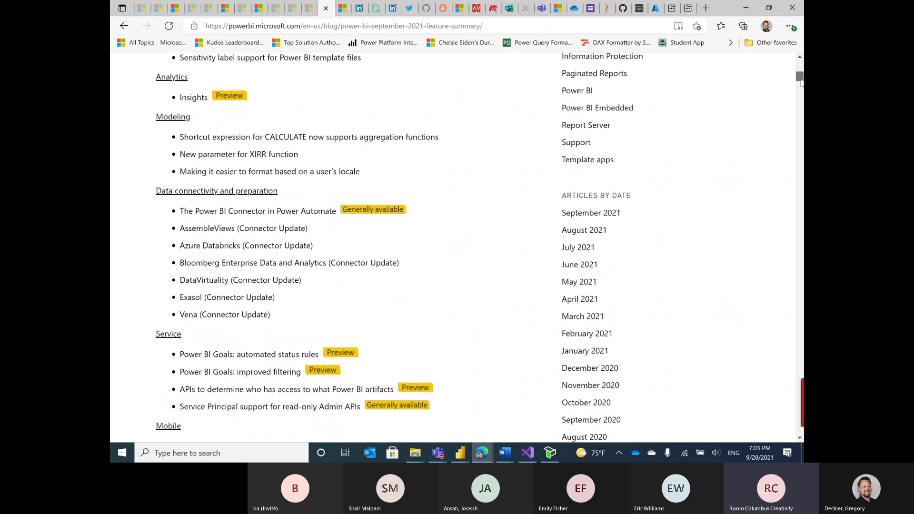
click(200, 98)
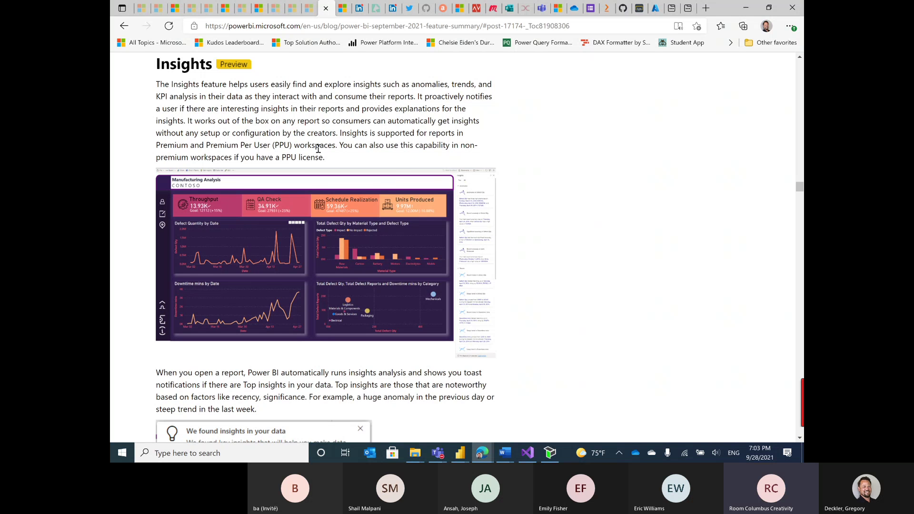
scroll(606, 184, down, 2)
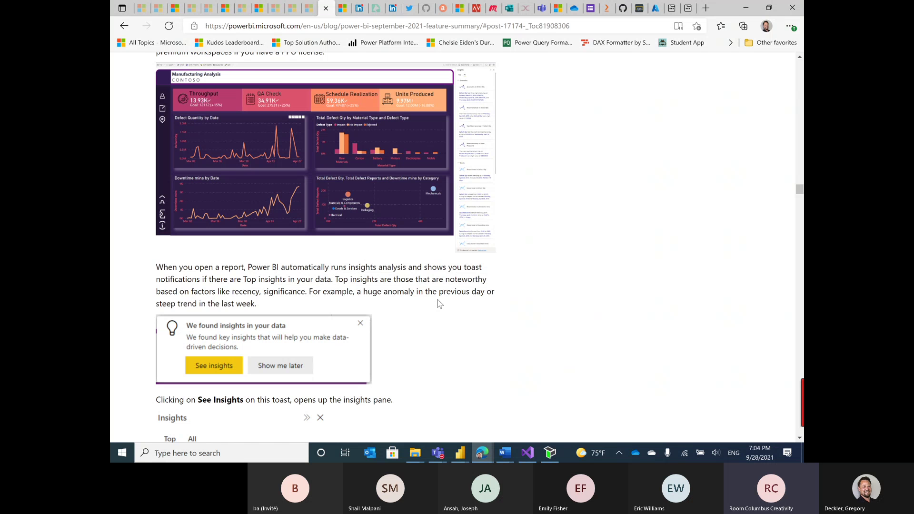
scroll(443, 302, down, 2)
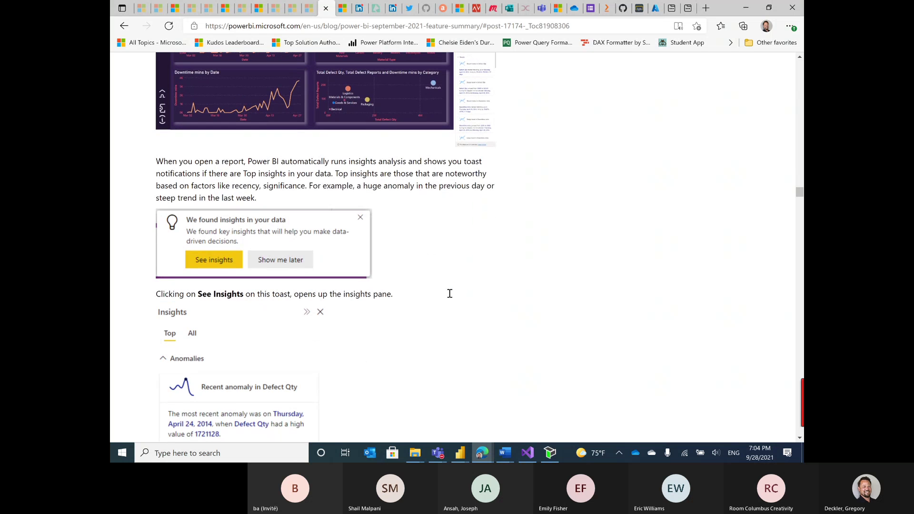
- Return to the LearnPowerBI2ndEdition report in Power BI Desktop and check the Preview features and Diagnostics options for Insights without changing anything
click(460, 453)
click(571, 378)
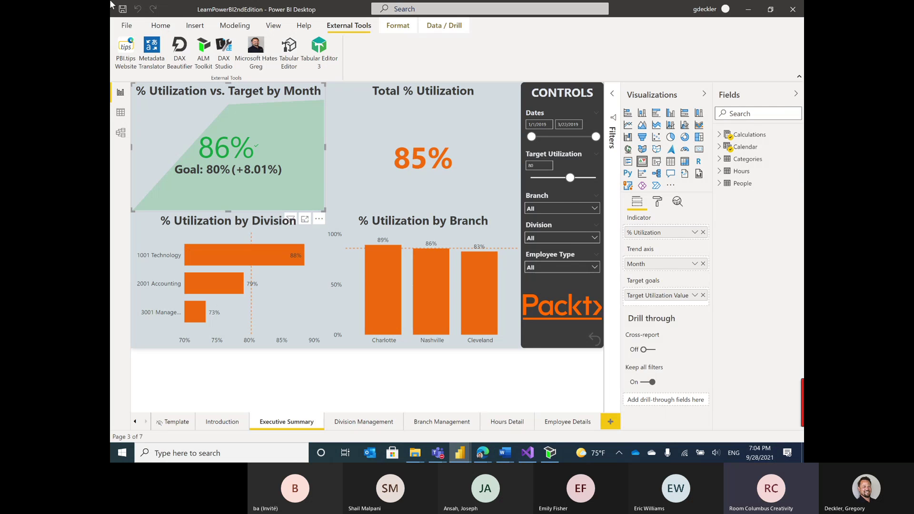
click(126, 27)
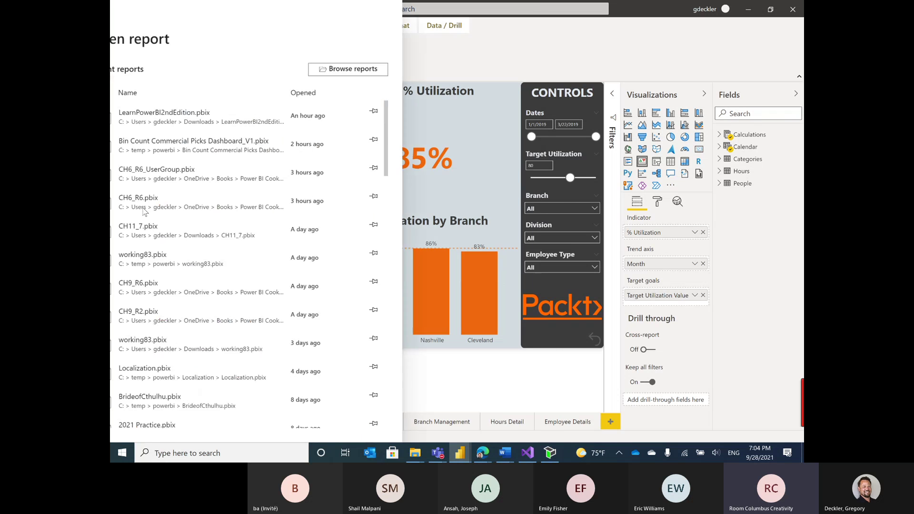
click(177, 186)
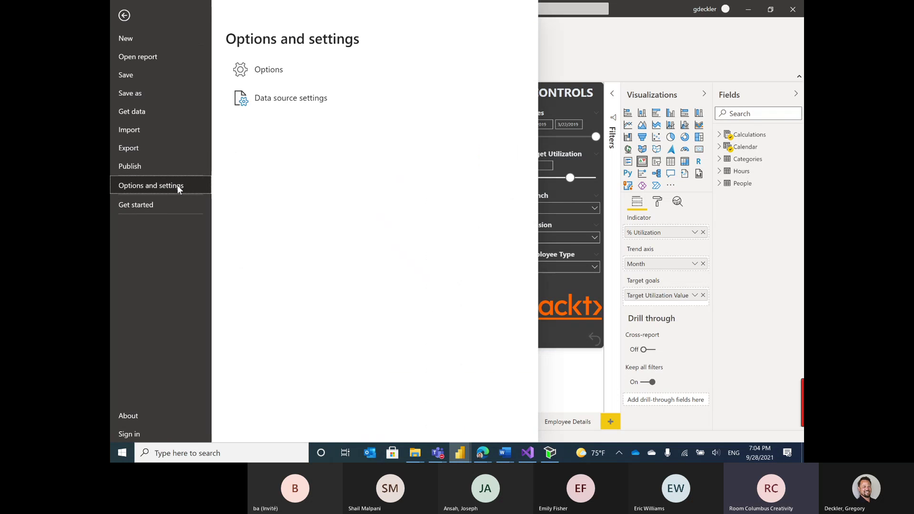
click(270, 77)
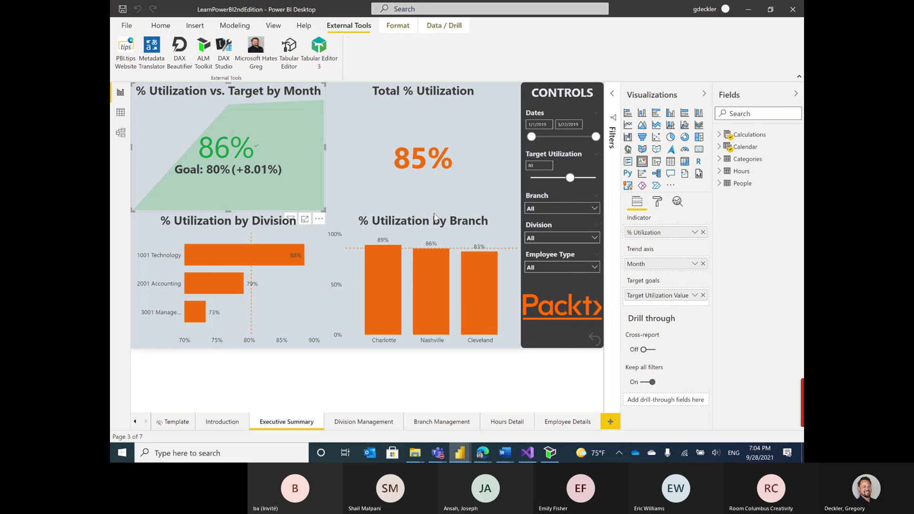
click(326, 250)
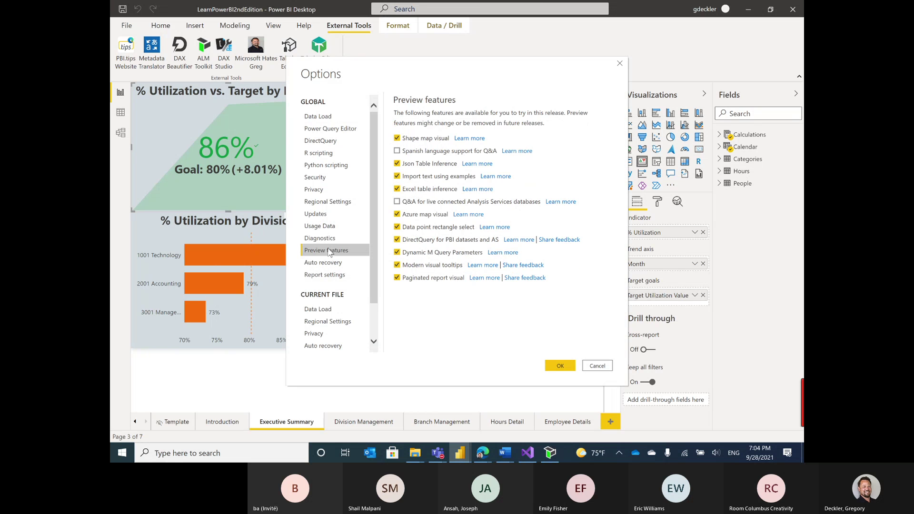
click(320, 240)
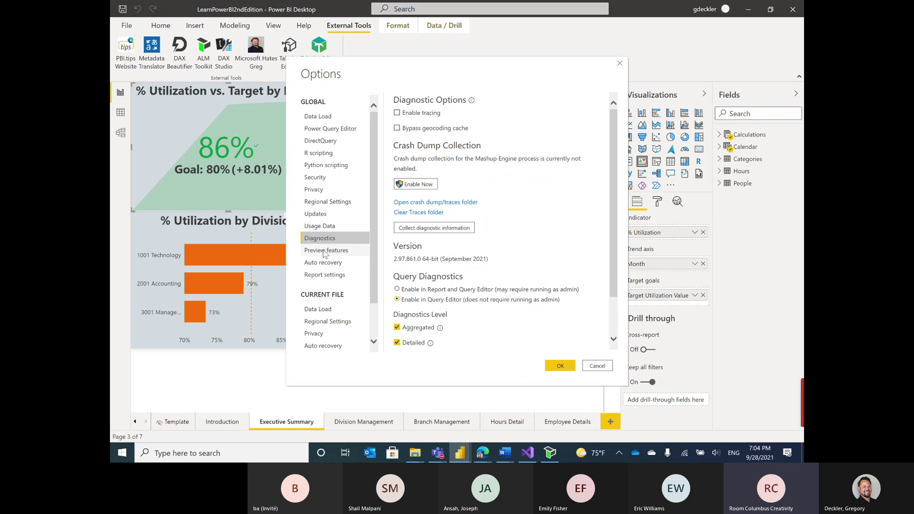
click(326, 251)
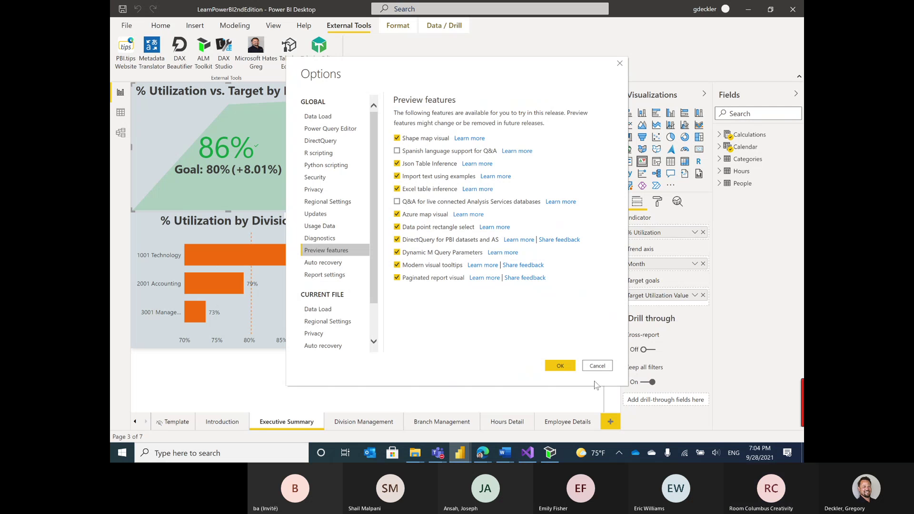
click(597, 366)
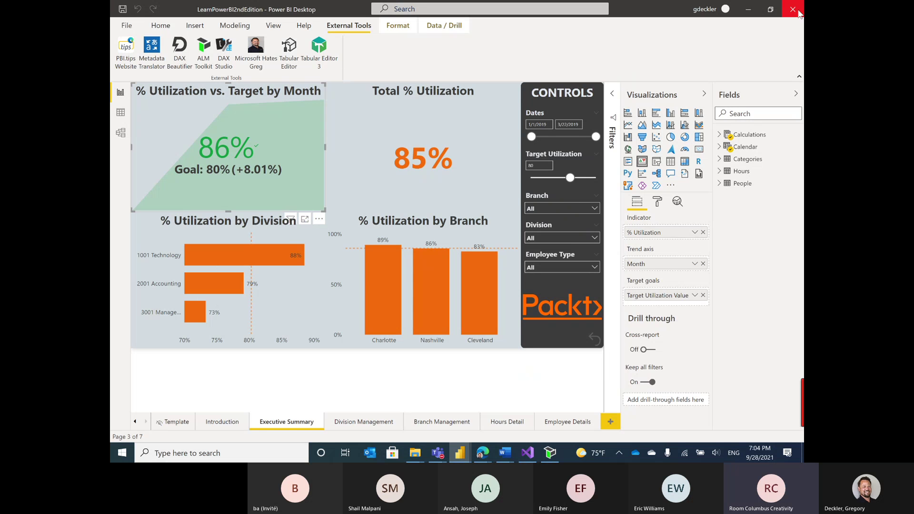
- Switch back to the feature summary in Edge and read the Insights section's licensing requirements, notifications and Get insights instructions
key(alt+Tab)
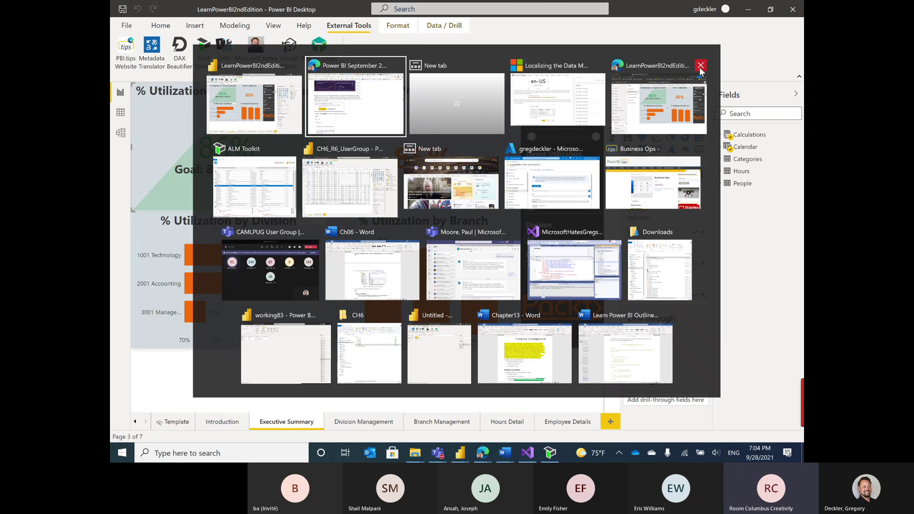
scroll(499, 187, up, 5)
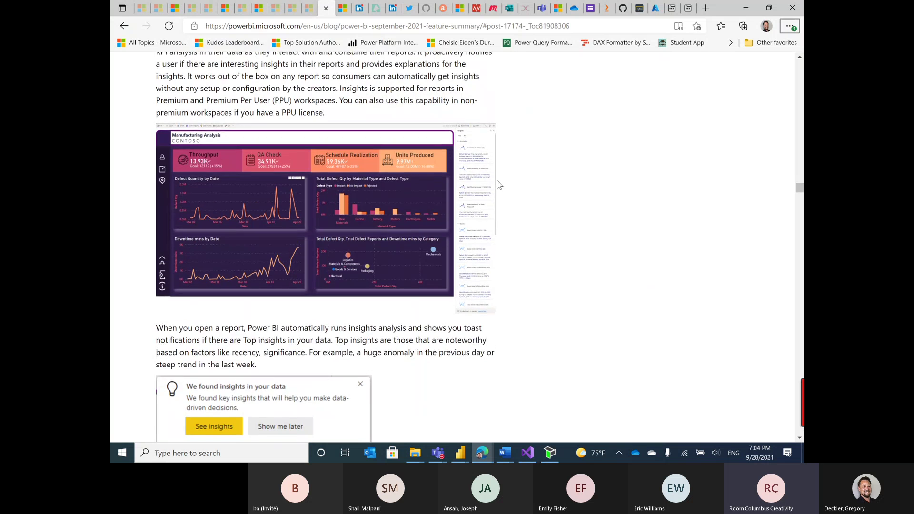
scroll(498, 182, down, 1)
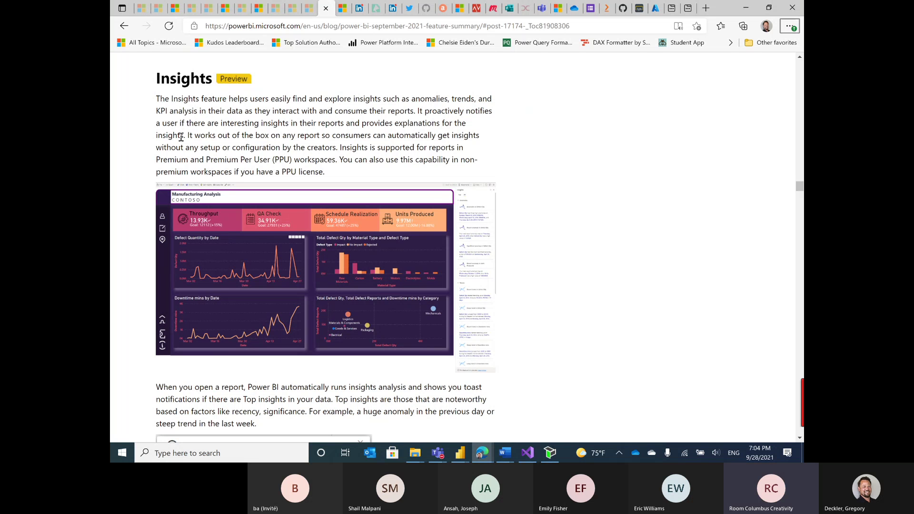
drag(191, 135, 366, 138)
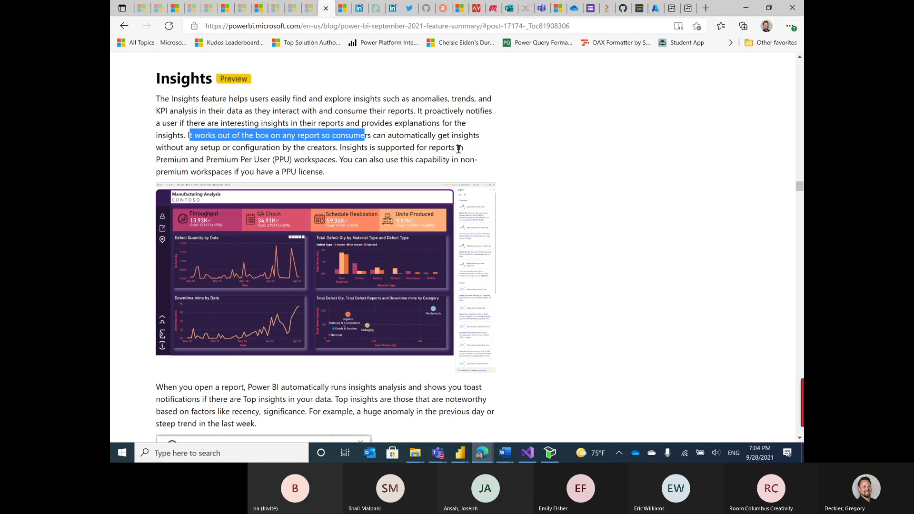
drag(163, 158, 290, 158)
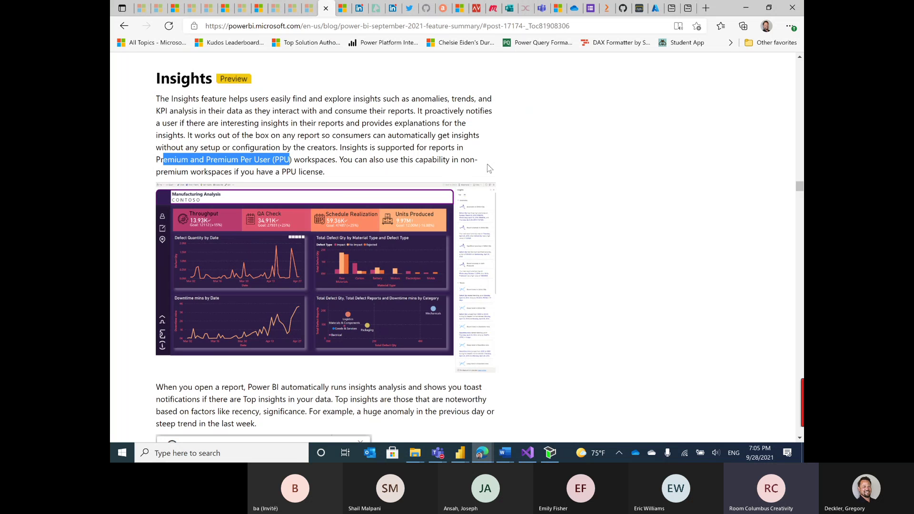
scroll(487, 163, down, 5)
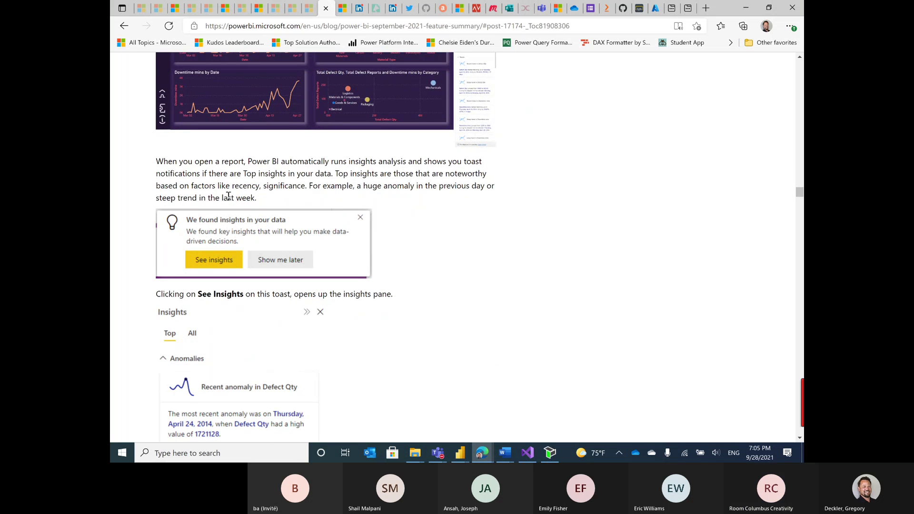
scroll(296, 187, down, 3)
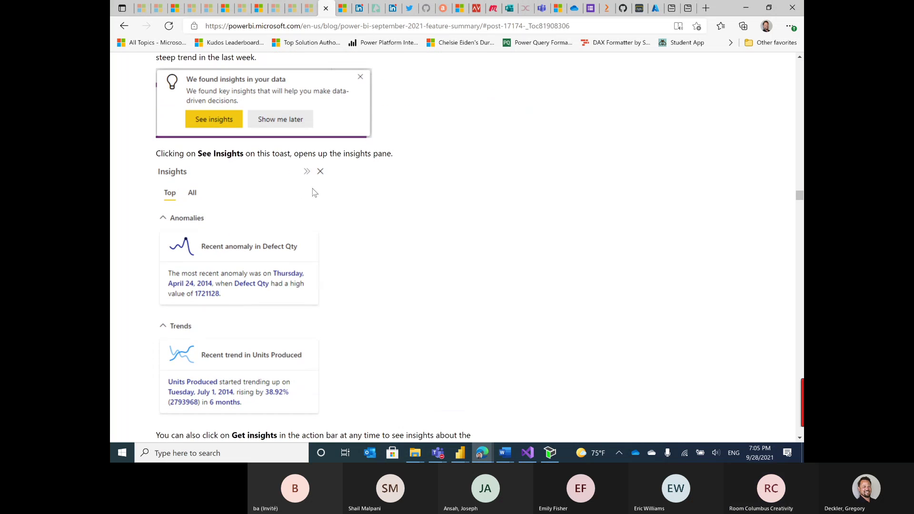
scroll(422, 190, down, 4)
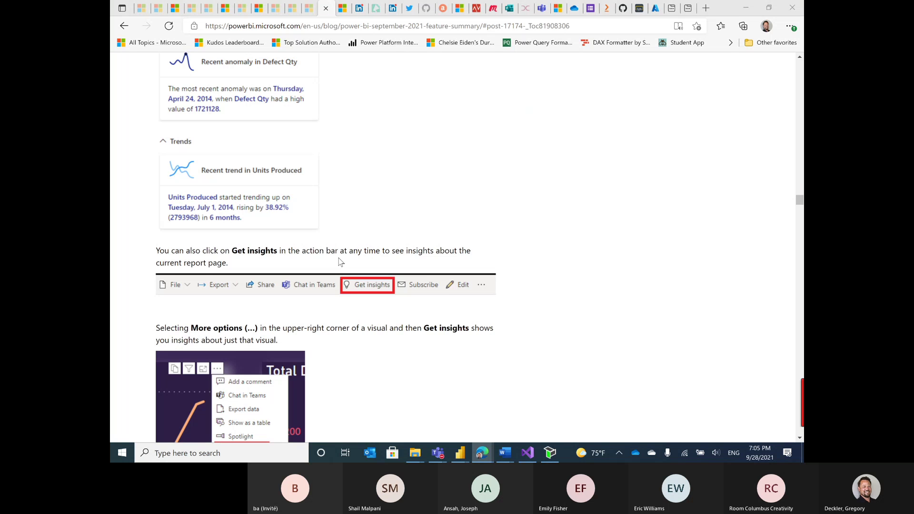
- Switch to the LearnPowerBI2ndEdition report in the Power BI service, get insights for its Executive Summary page and check the top insights
key(alt+Tab)
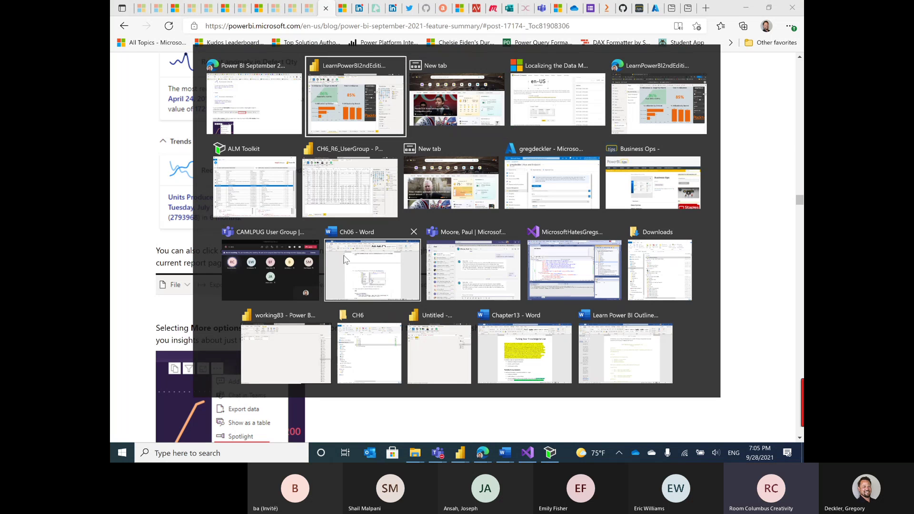
key(alt+Tab)
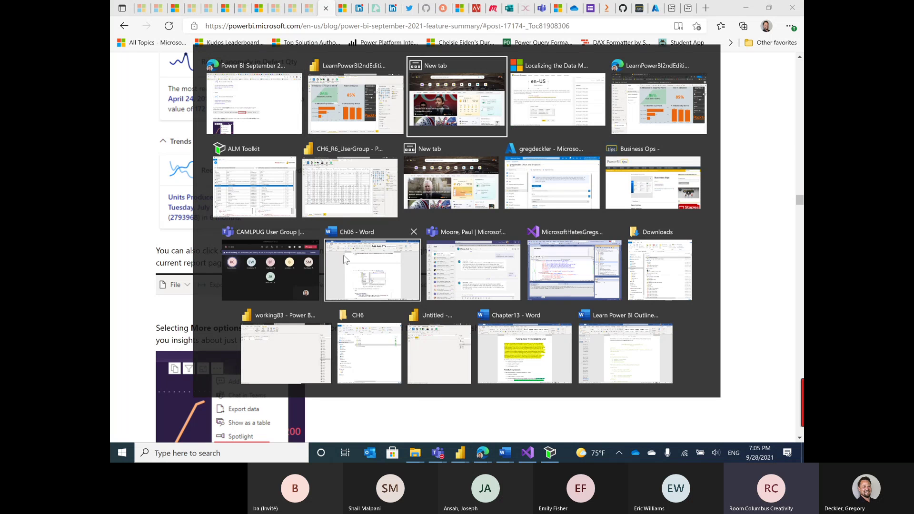
key(alt+Tab)
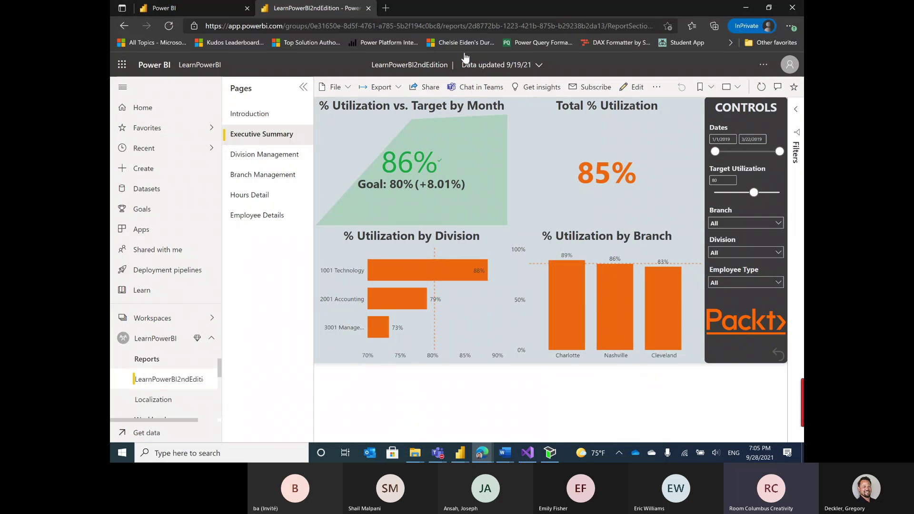
click(548, 88)
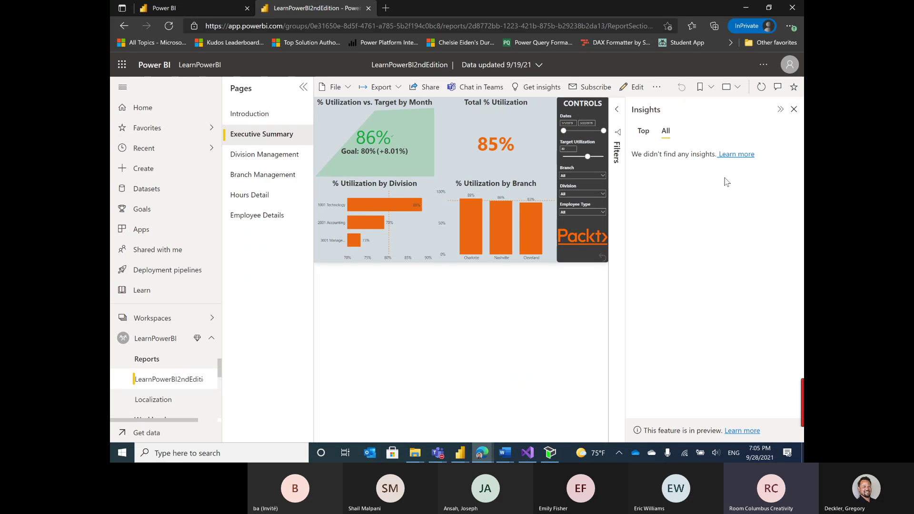
click(642, 131)
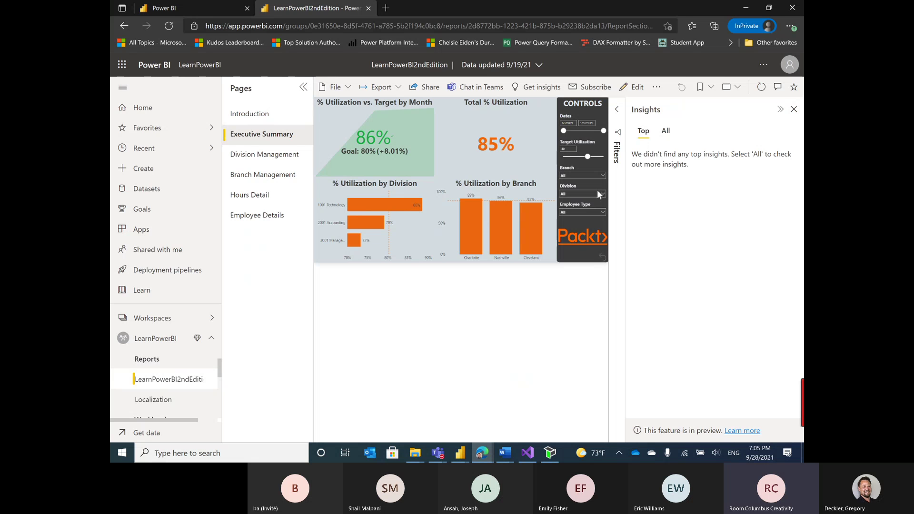
- Open the AdWorksTest report in the AdventureWorksDW2019 workspace and get its insights
click(214, 322)
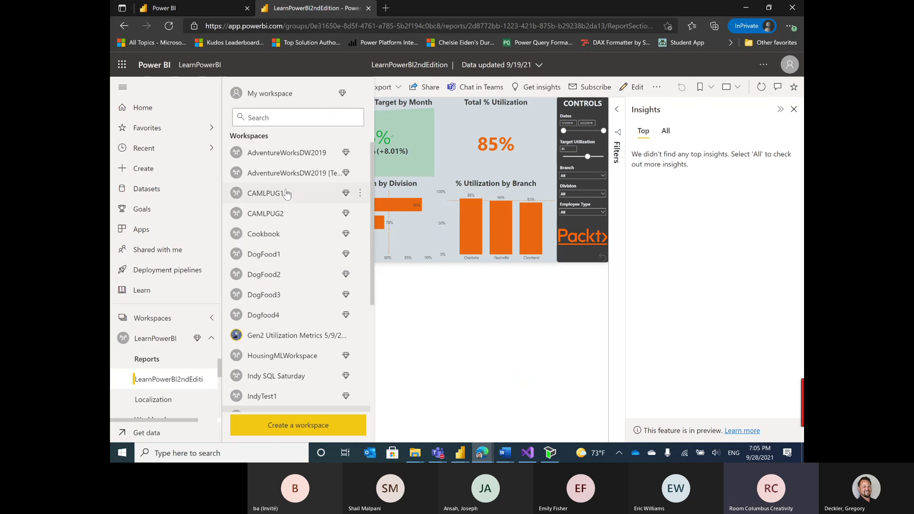
click(297, 159)
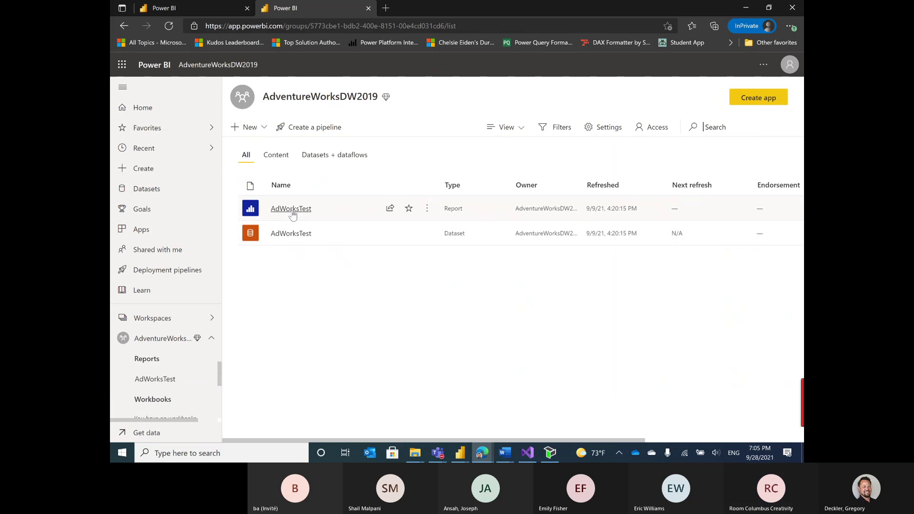
click(291, 209)
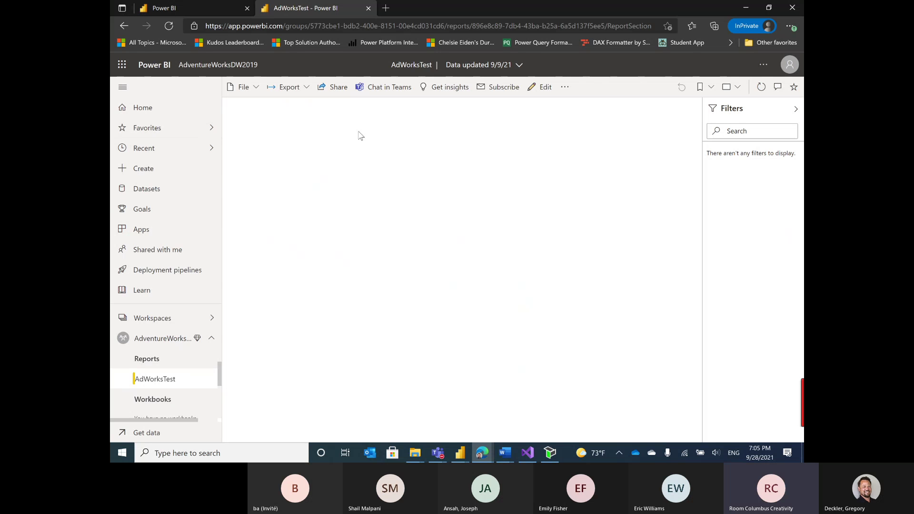
click(448, 88)
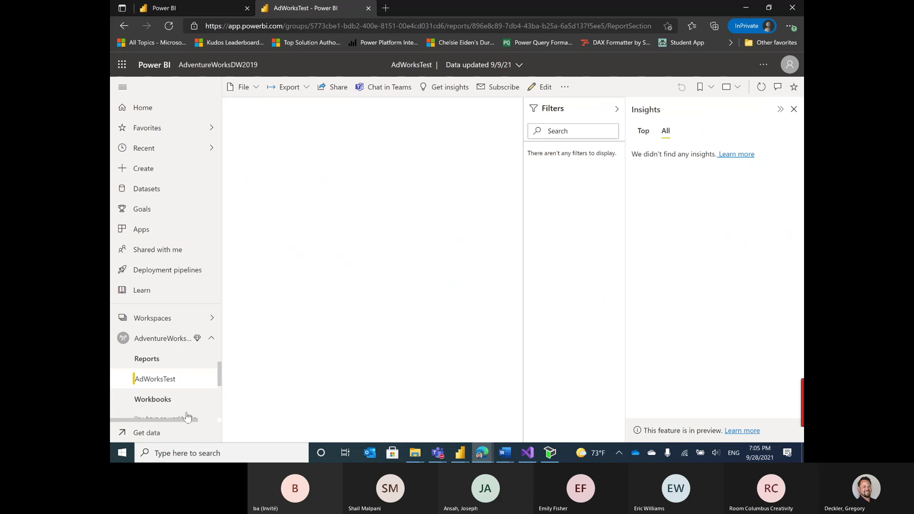
- Check the AdventureWorksDW2019 [Test] workspace, and try to get insights for the Gen2 Utilization Metrics report, declining the Premium Per User upgrade
click(190, 319)
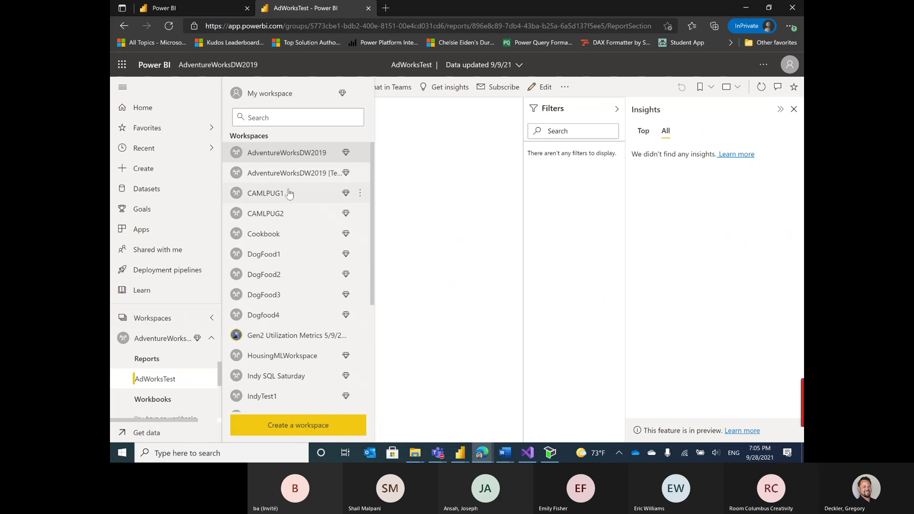
click(289, 174)
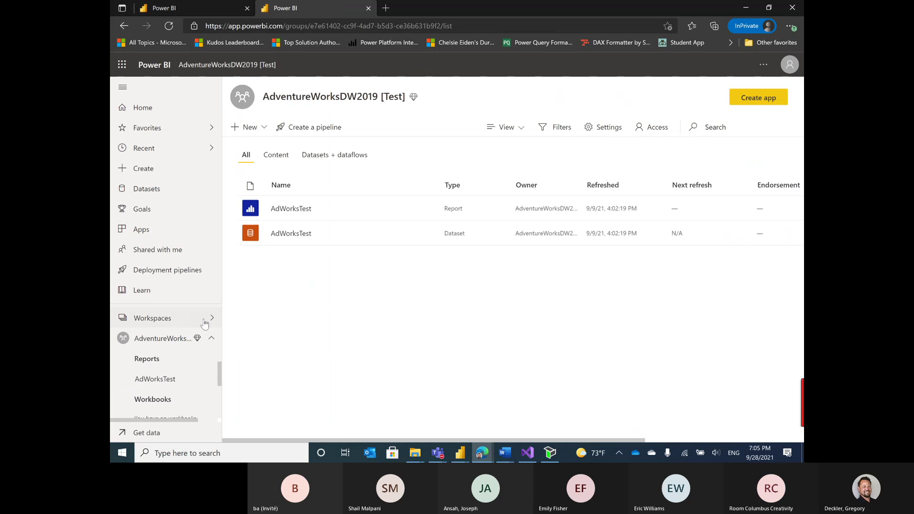
click(190, 325)
scroll(261, 285, down, 3)
scroll(262, 284, down, 2)
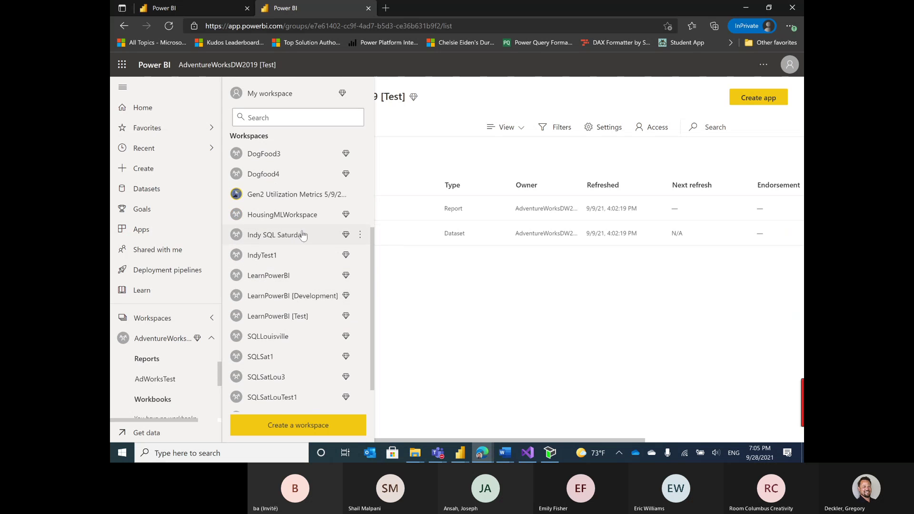
click(305, 194)
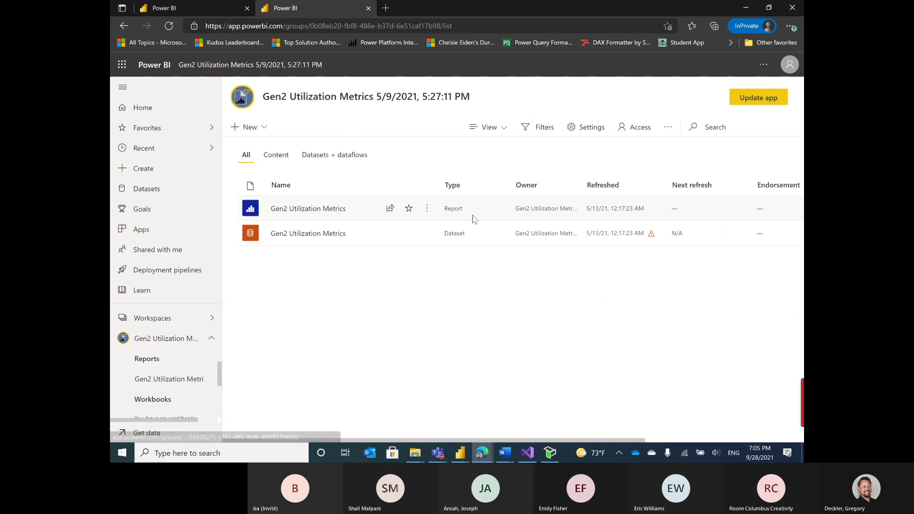
click(336, 210)
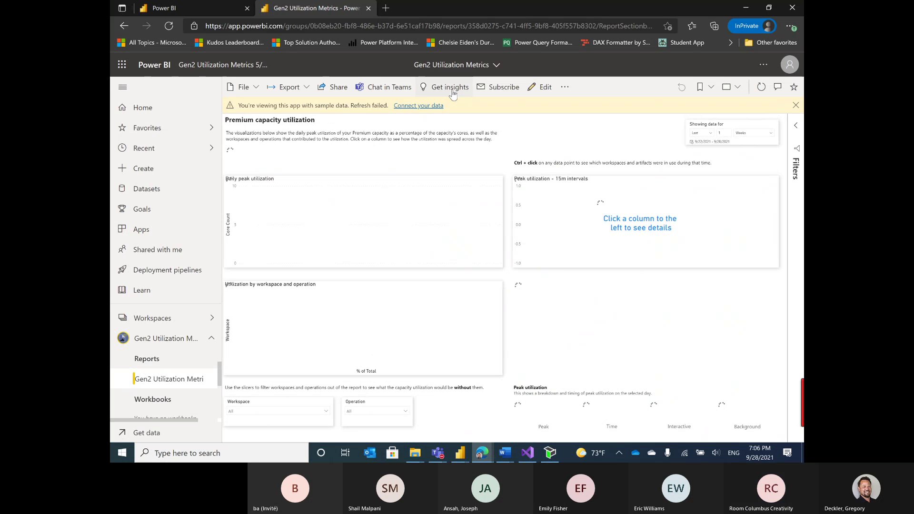
click(452, 91)
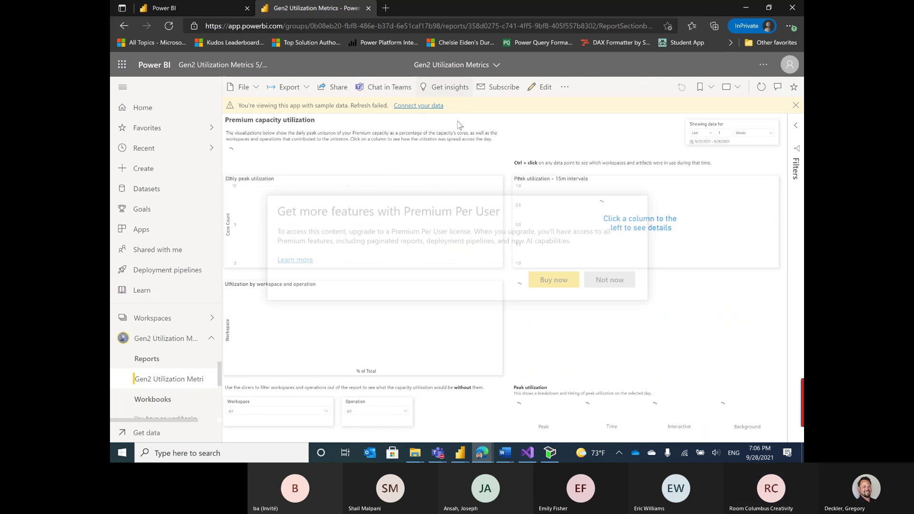
click(592, 284)
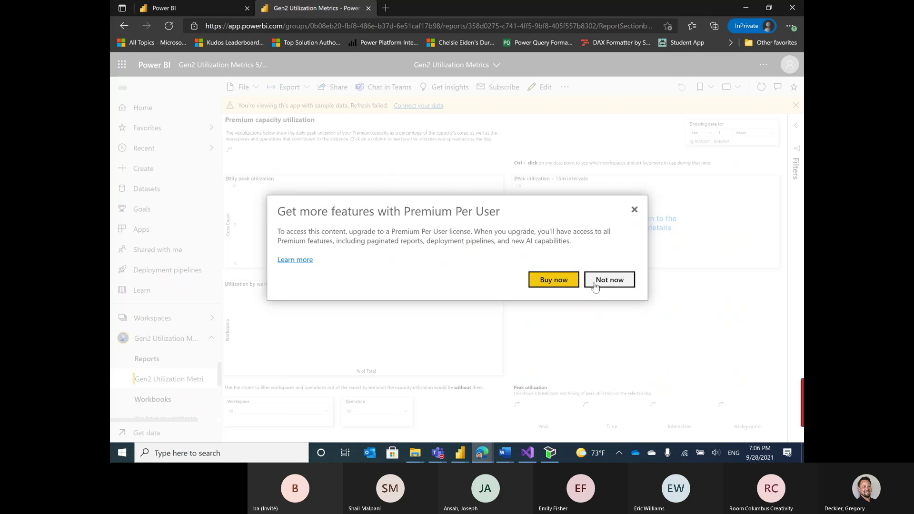
- Open the regression report in the SQLSaturday workspace and request insights for its Model Performance page
click(179, 324)
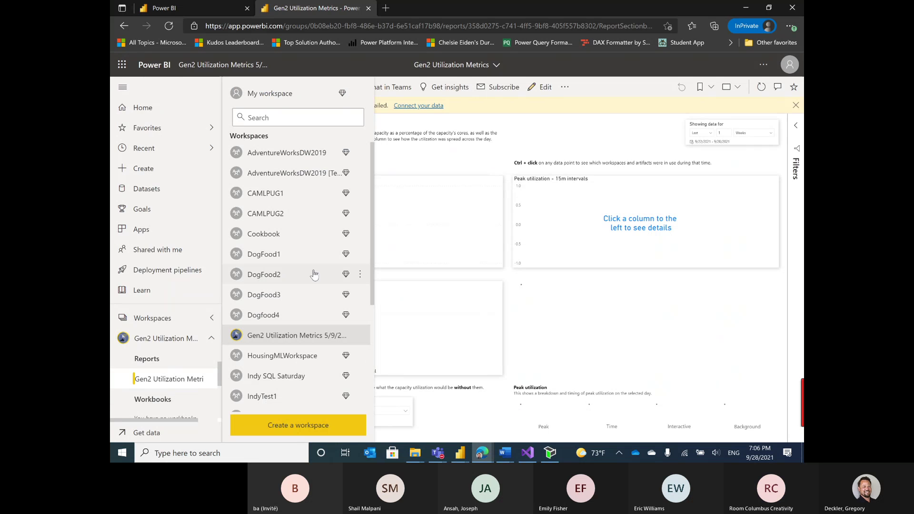
scroll(314, 273, down, 3)
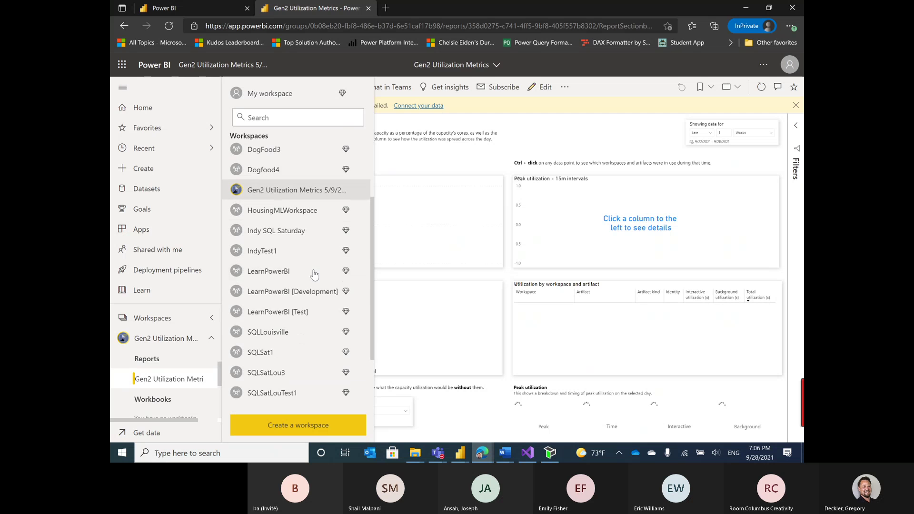
scroll(321, 273, down, 1)
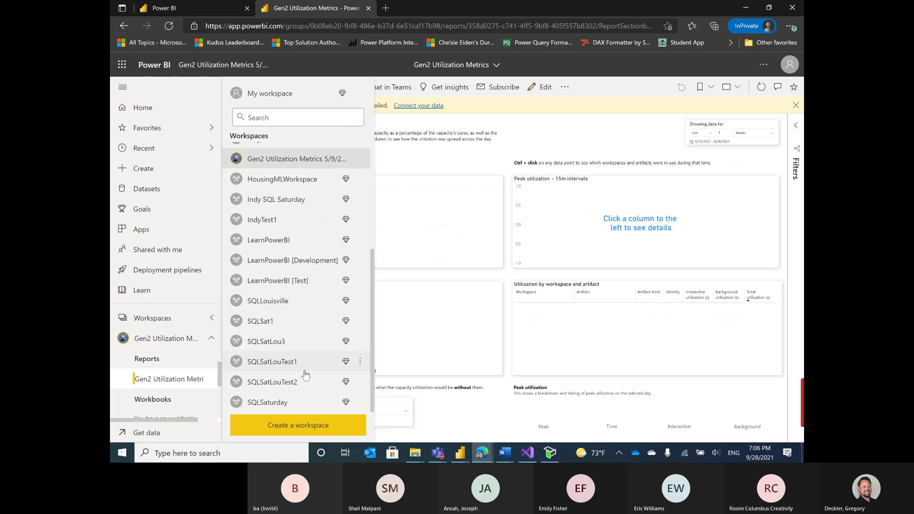
click(291, 403)
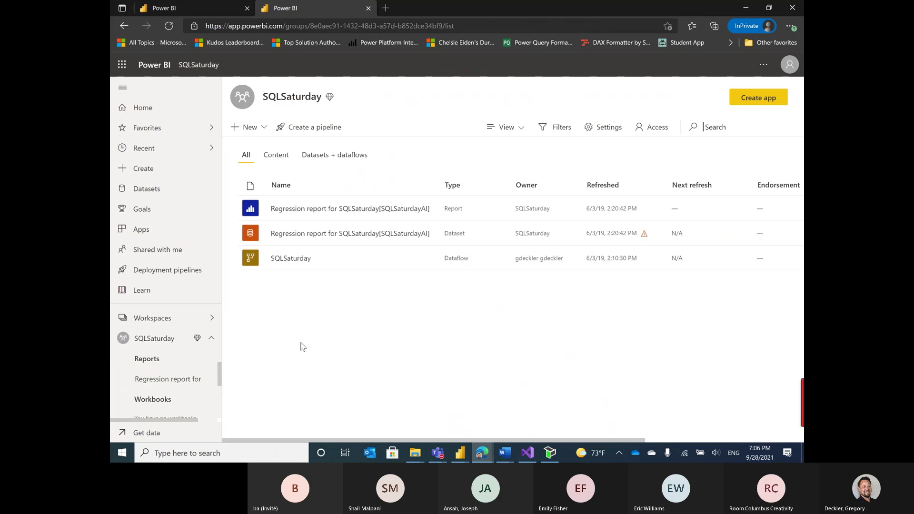
click(356, 209)
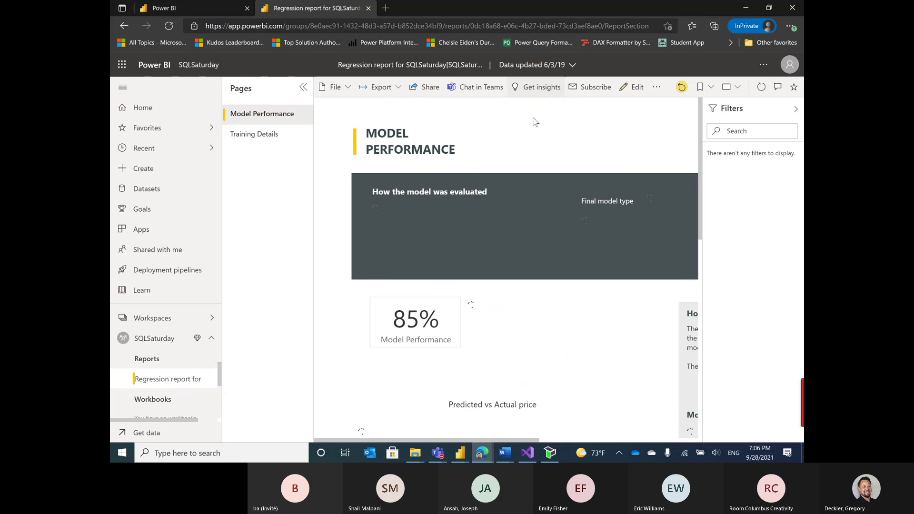
click(544, 90)
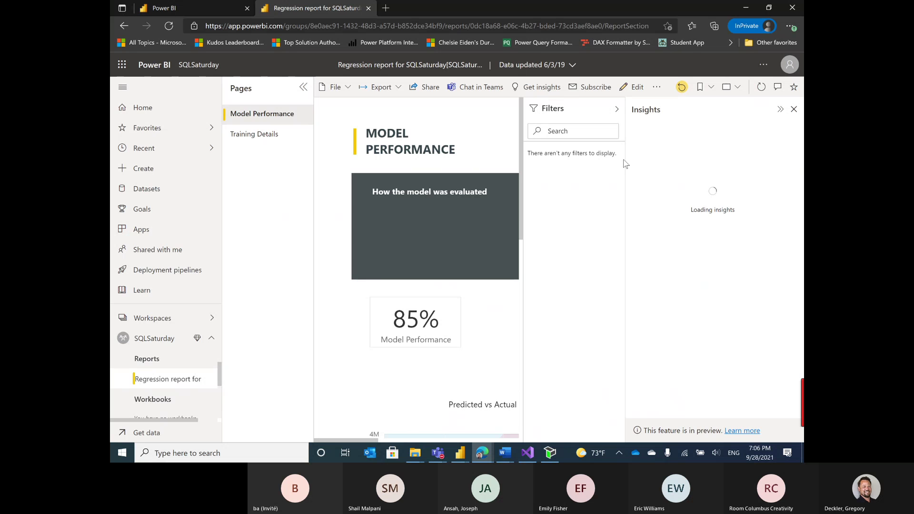
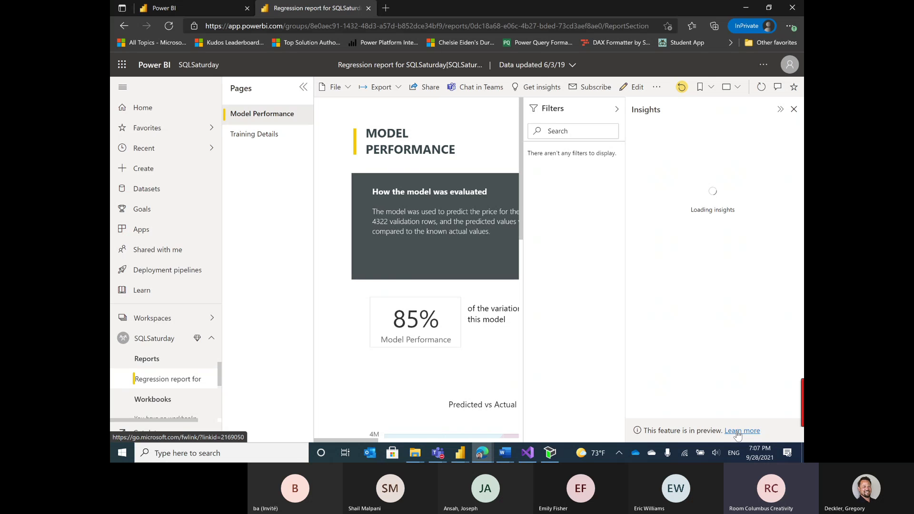
- Return to the September 2021 feature summary in the other Edge window and review its list of updates down to the Modeling entries
key(alt+Tab)
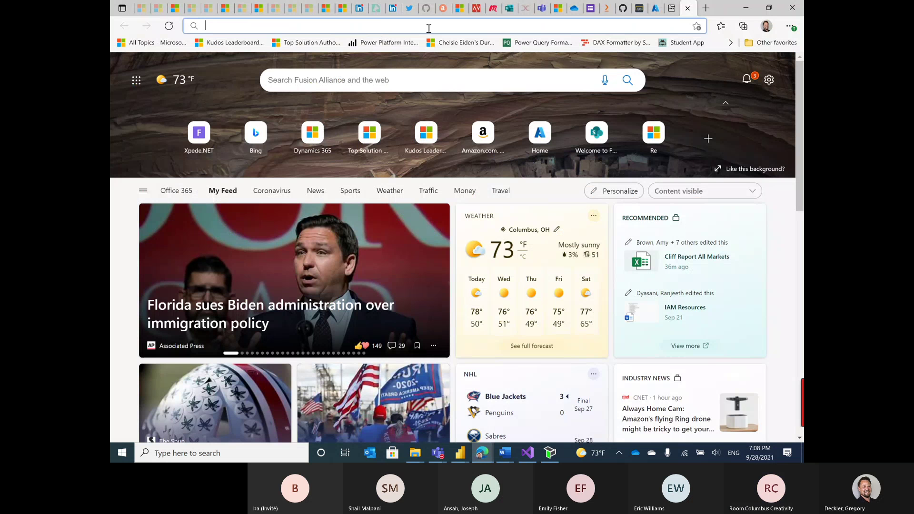
click(325, 8)
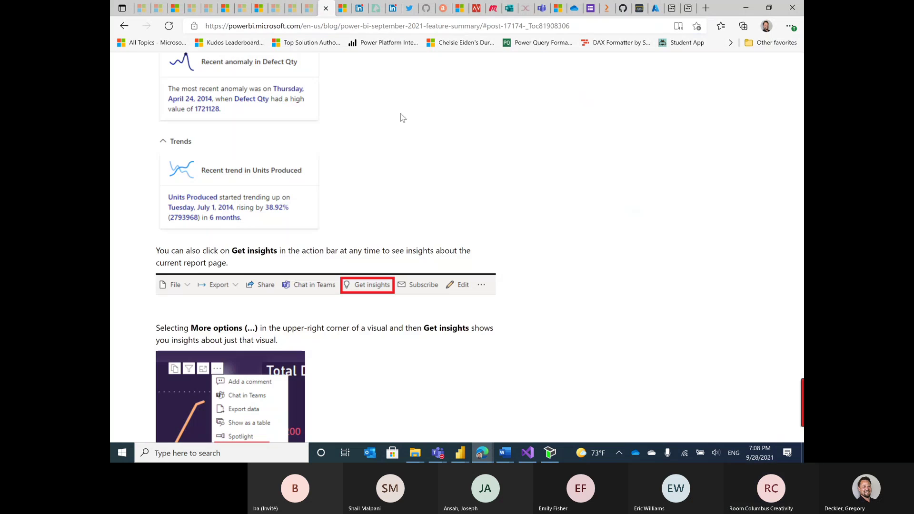
scroll(608, 256, down, 10)
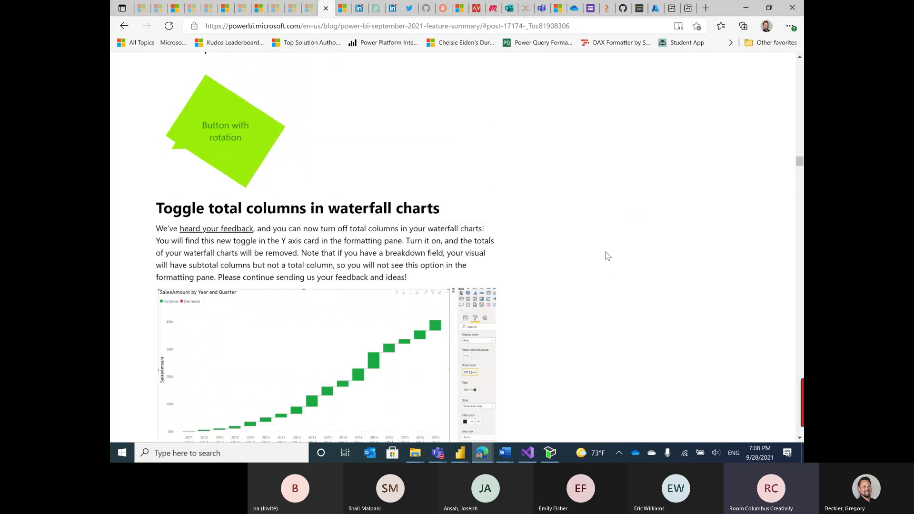
scroll(608, 256, up, 15)
scroll(616, 257, down, 5)
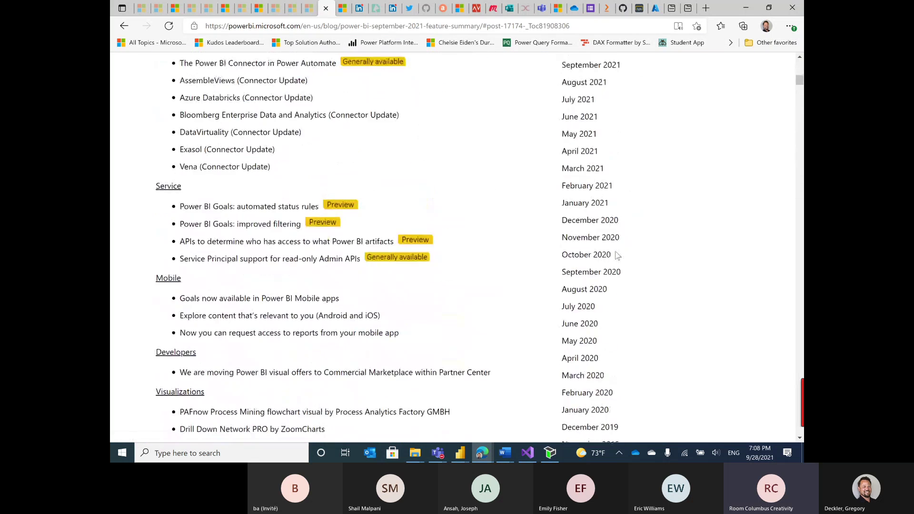
scroll(616, 255, up, 10)
scroll(621, 261, down, 4)
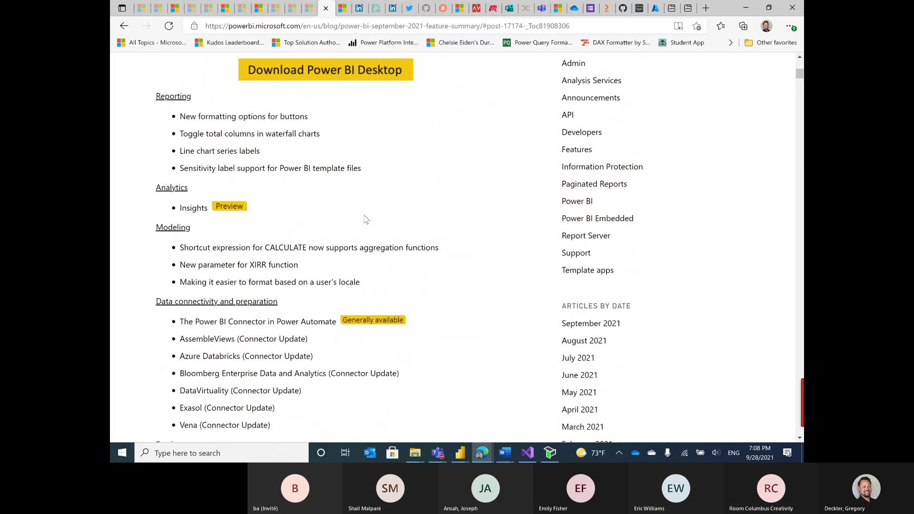
scroll(366, 220, down, 2)
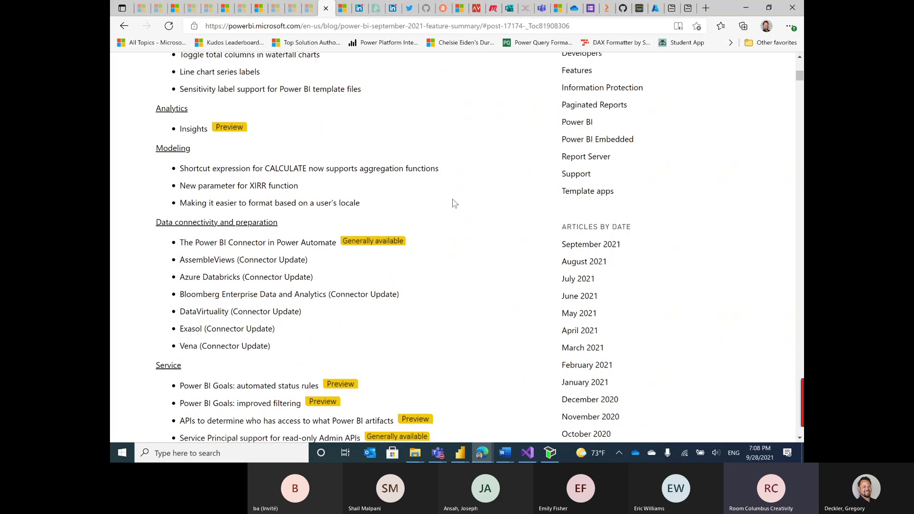
scroll(453, 202, down, 2)
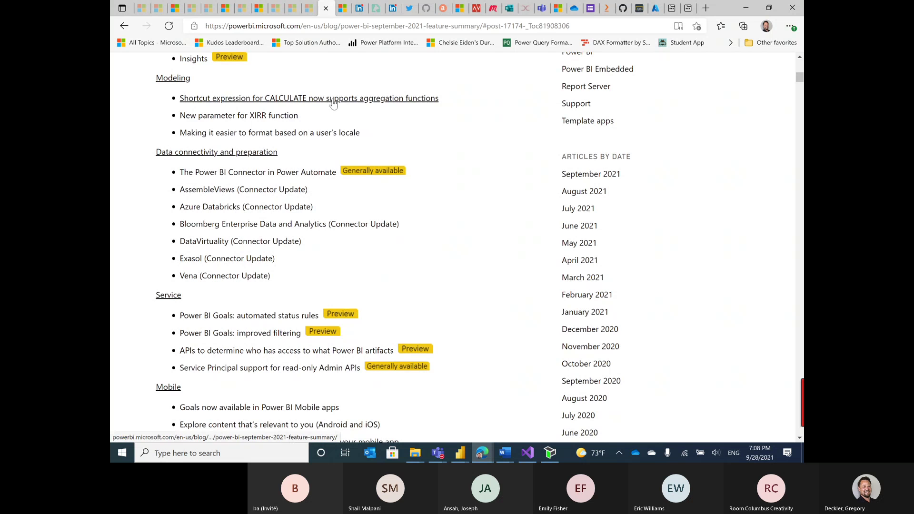
- Go to the section on the CALCULATE shortcut expression and highlight the filter and its MEDIAN function in the example
click(336, 98)
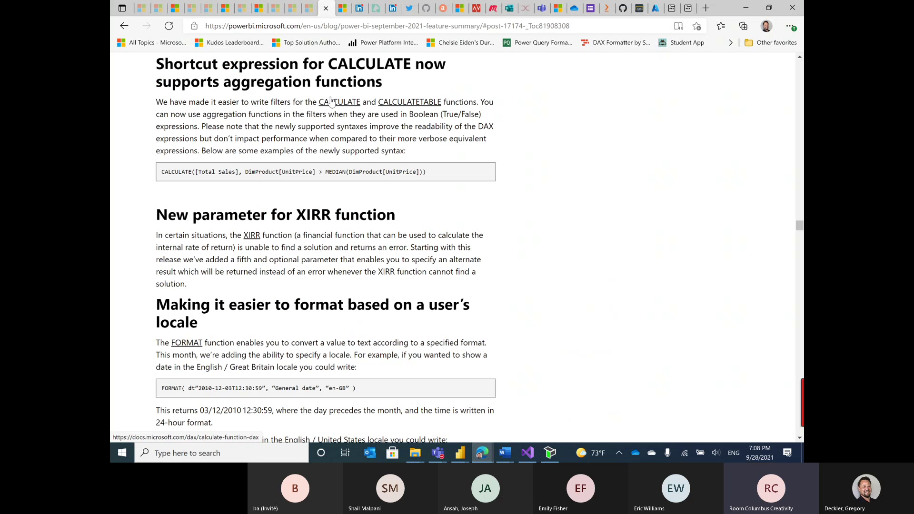
drag(244, 171, 420, 173)
double_click(337, 172)
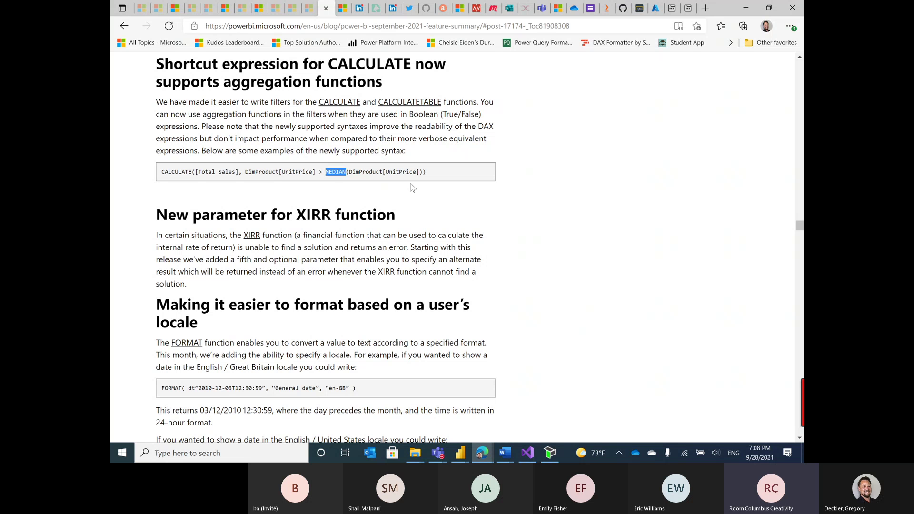
- Read past the XIRR parameter section and highlight the heading and introduction about formatting based on a user's locale
scroll(461, 195, down, 3)
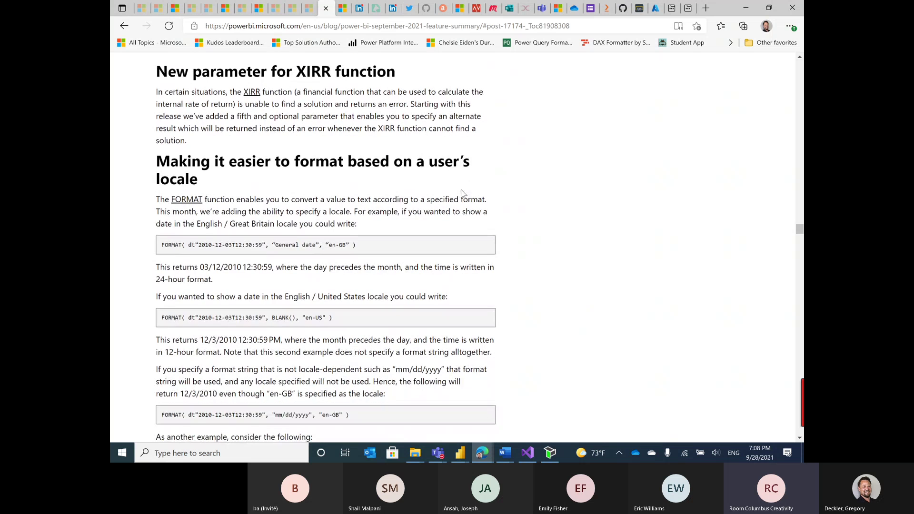
scroll(462, 193, down, 2)
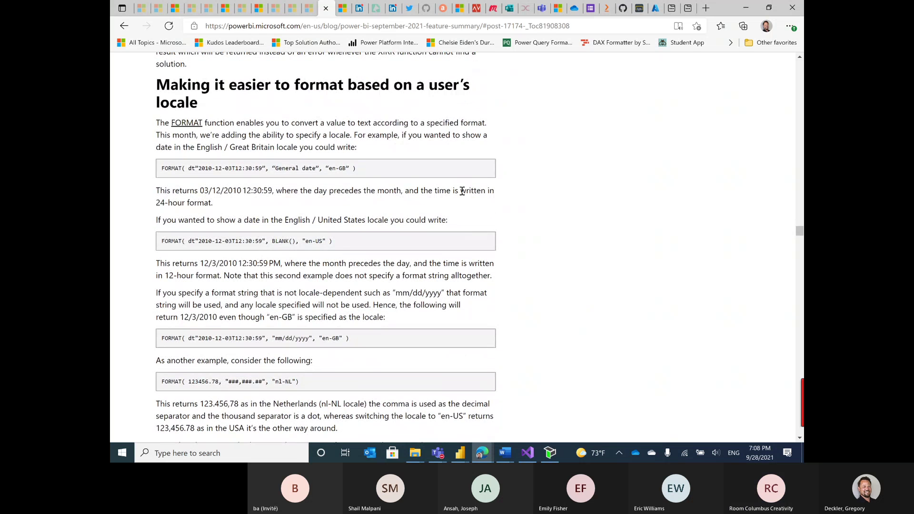
drag(159, 84, 336, 144)
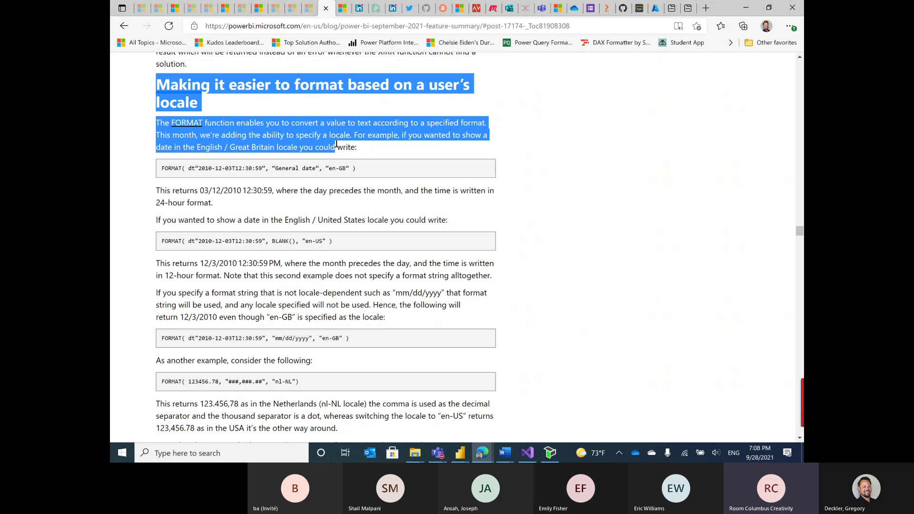
- Read the FORMAT locale examples and highlight the "mm/dd/yyyy" expression, followed by just its "en-GB" argument
click(336, 143)
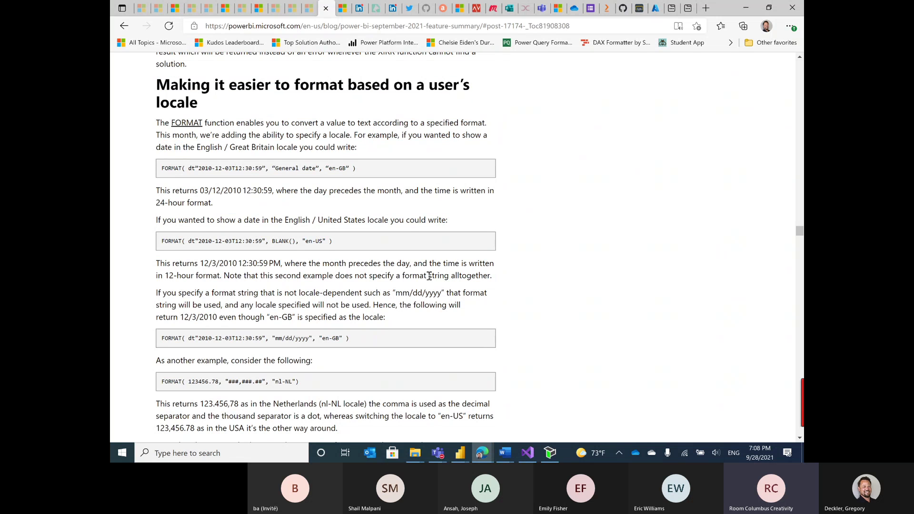
scroll(428, 274, down, 1)
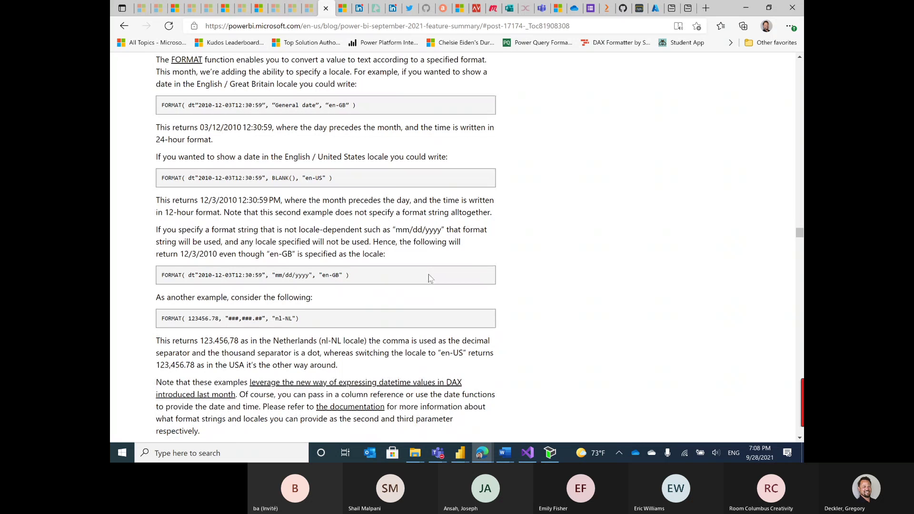
scroll(436, 252, up, 1)
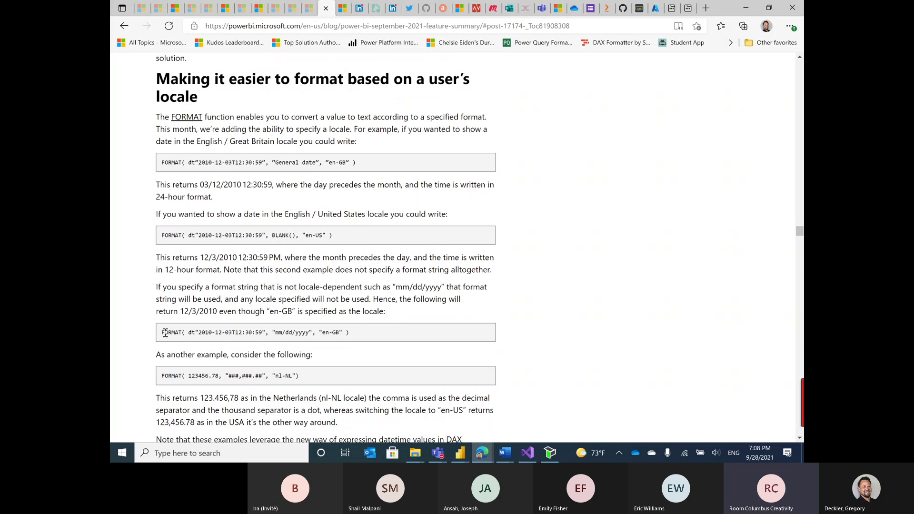
drag(164, 332, 327, 335)
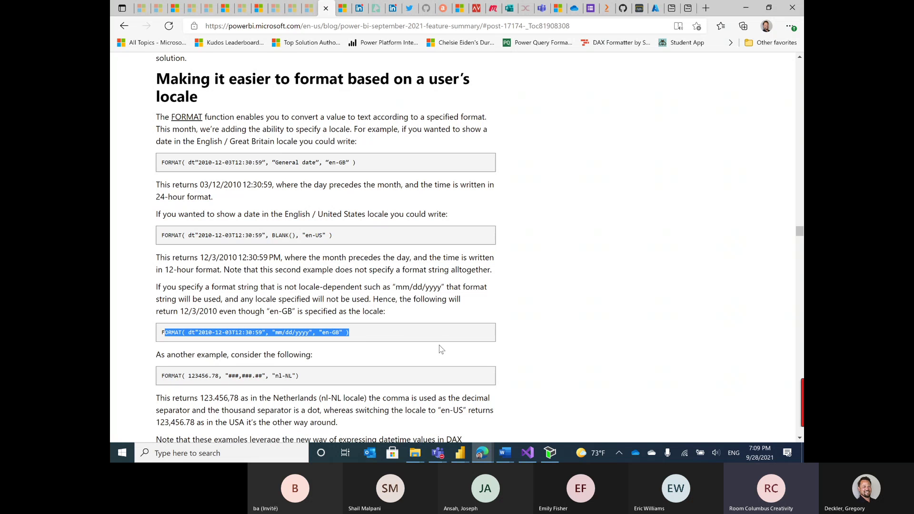
click(337, 332)
drag(317, 332, 348, 333)
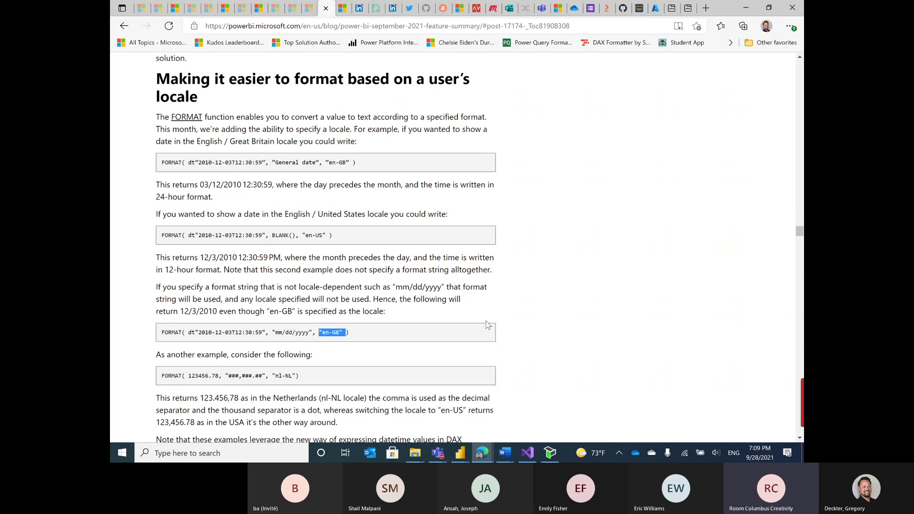
click(327, 334)
drag(319, 332, 341, 333)
- Read past the remaining locale examples and skim the Data connectivity and preparation section down to the Exasol connector update
scroll(536, 254, down, 2)
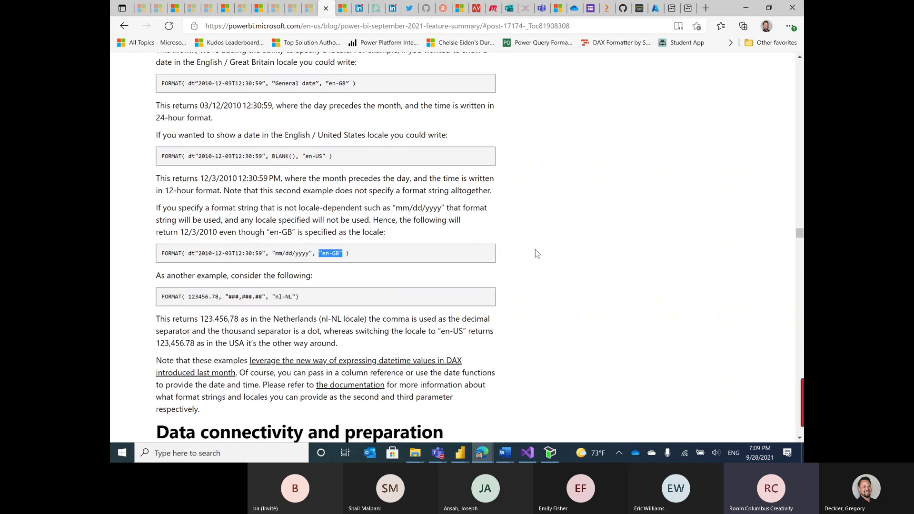
scroll(537, 253, down, 6)
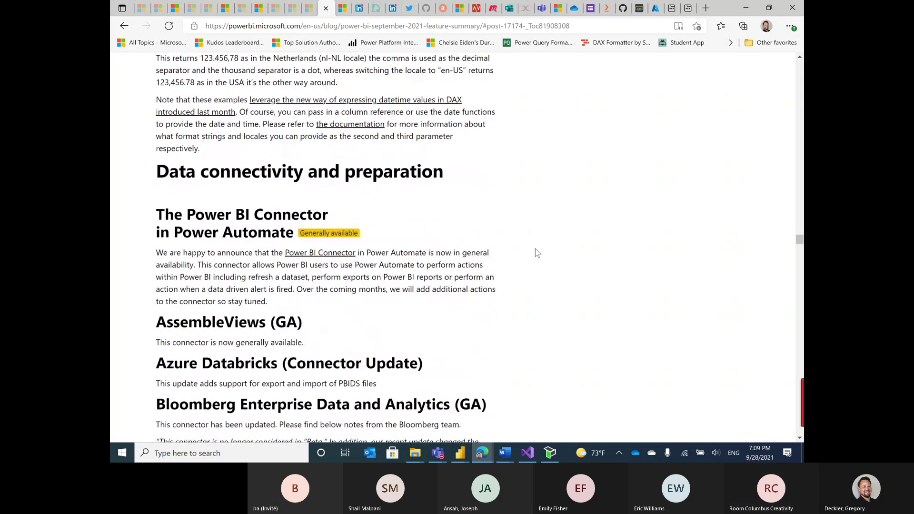
scroll(537, 253, down, 4)
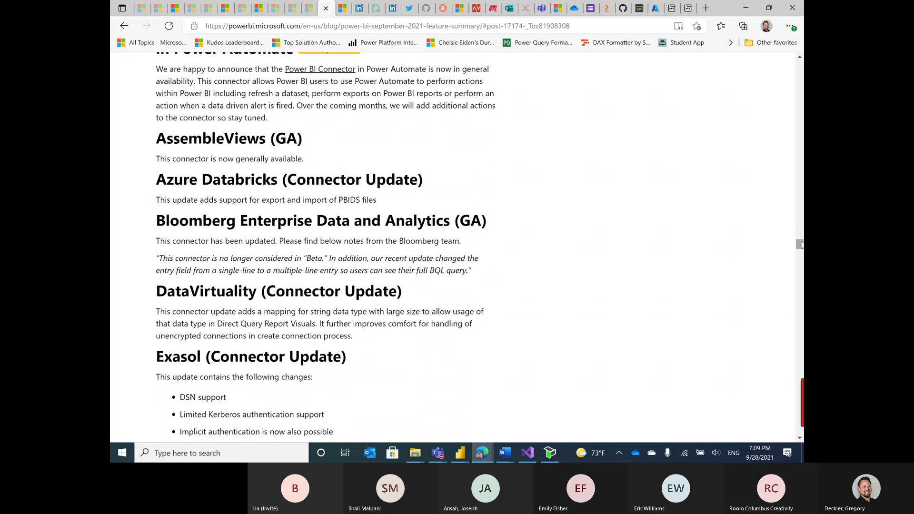
- Return to the summary's list of updates and review its entries from Reporting through Service, Mobile, Visualizations and Paginated Reports
drag(800, 244, 800, 72)
drag(799, 72, 800, 80)
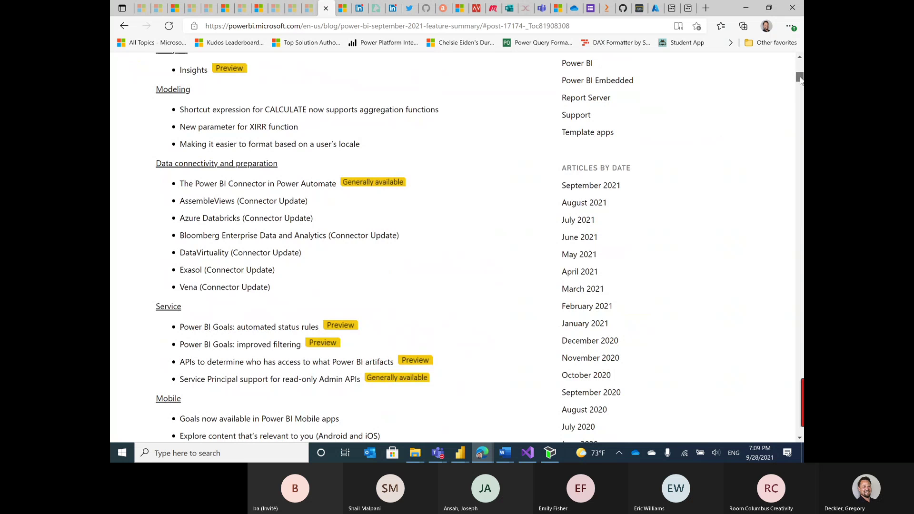
drag(800, 80, 800, 75)
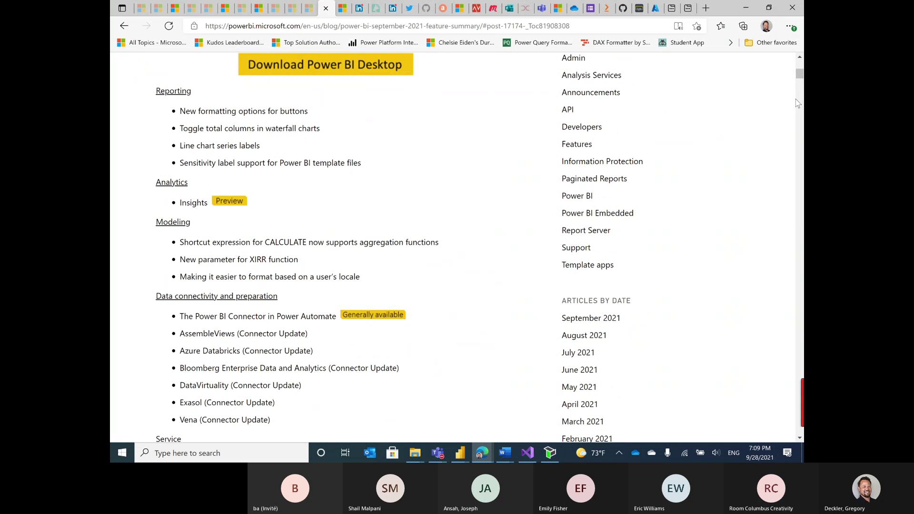
drag(800, 78, 800, 91)
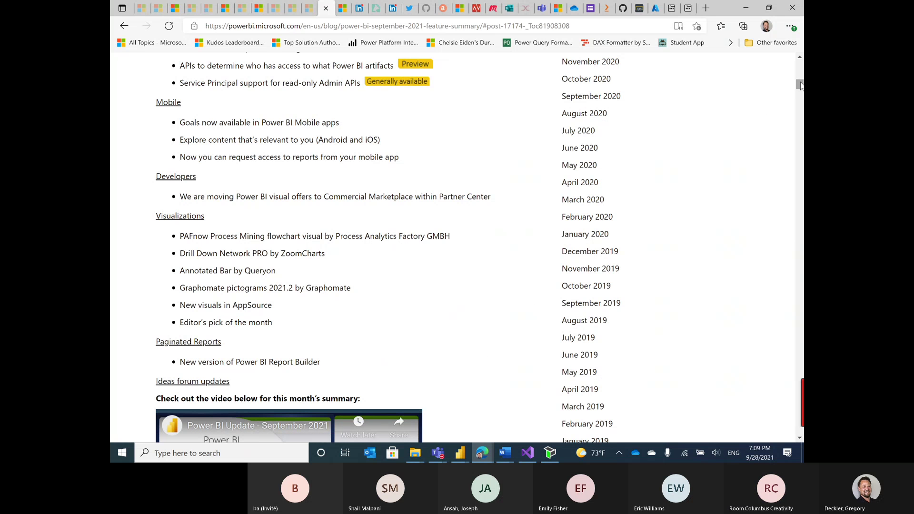
drag(800, 86, 800, 84)
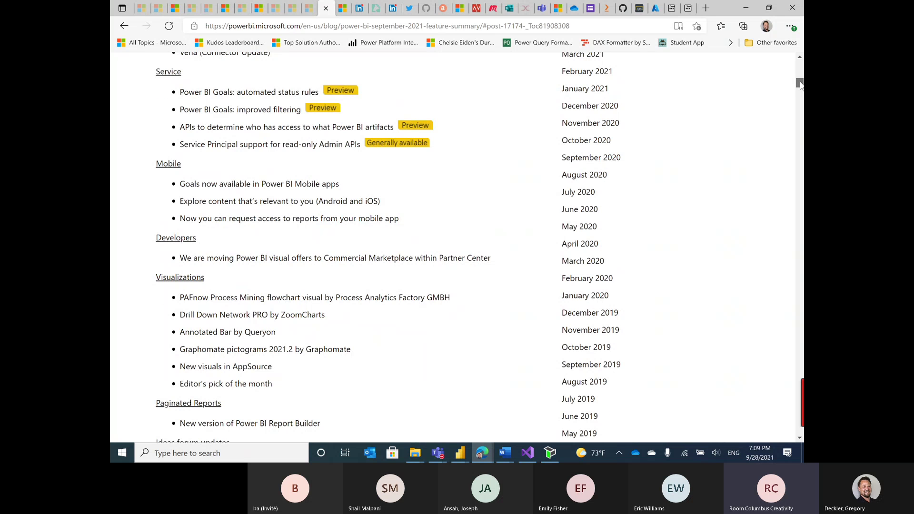
drag(800, 84, 800, 79)
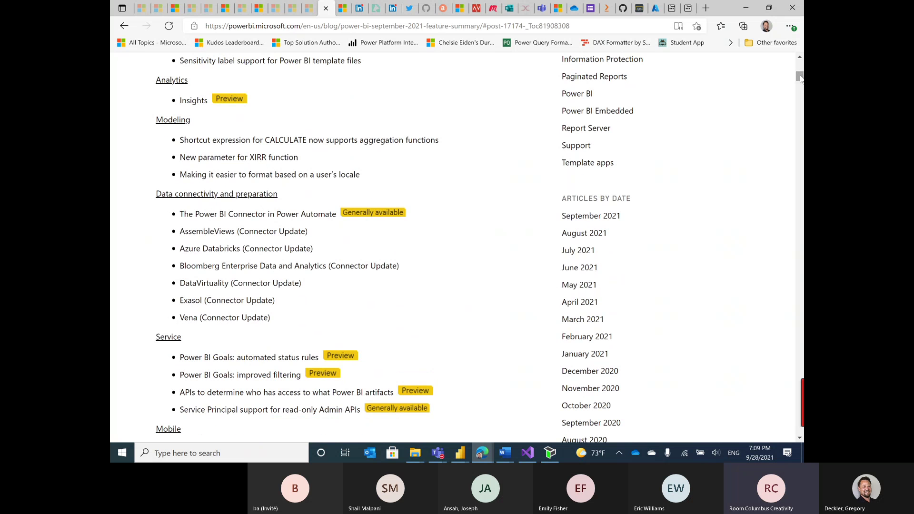
- Switch to the CAMLPUG User Group meeting in Microsoft Teams and bring up its additional actions down to Stop recording
key(alt+Tab)
key(alt+Tab)
key(alt+Tab)
key(alt+Tab)
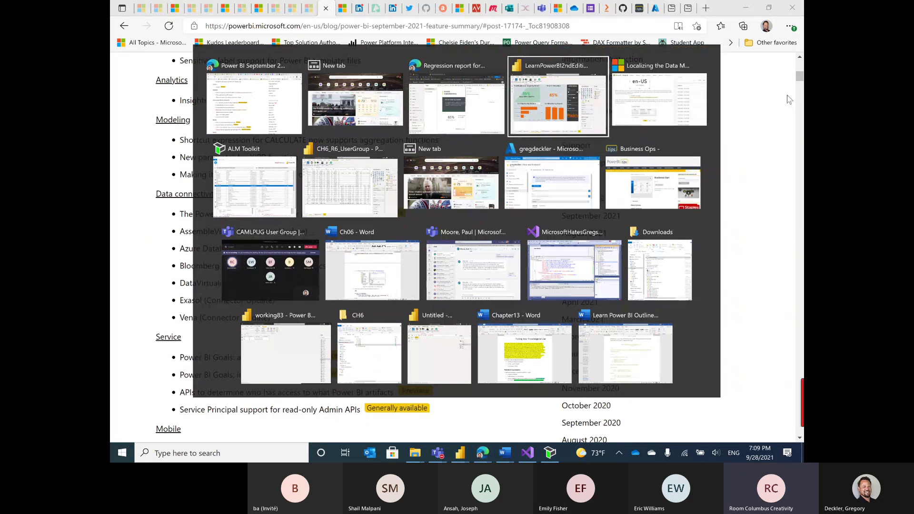
key(alt+Tab)
key(alt+Tab)
key(alt+Tab)
key(alt+Tab)
key(alt+Tab)
key(alt+Tab)
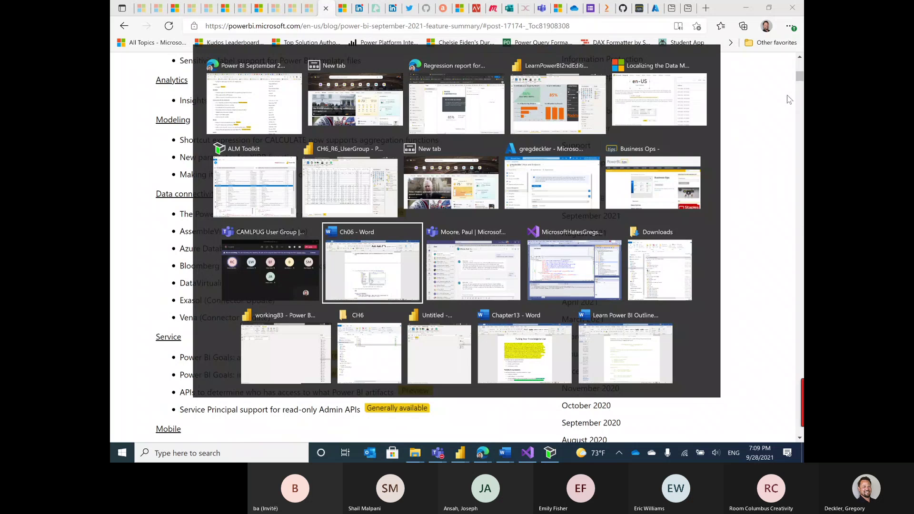
key(alt+shift+Tab)
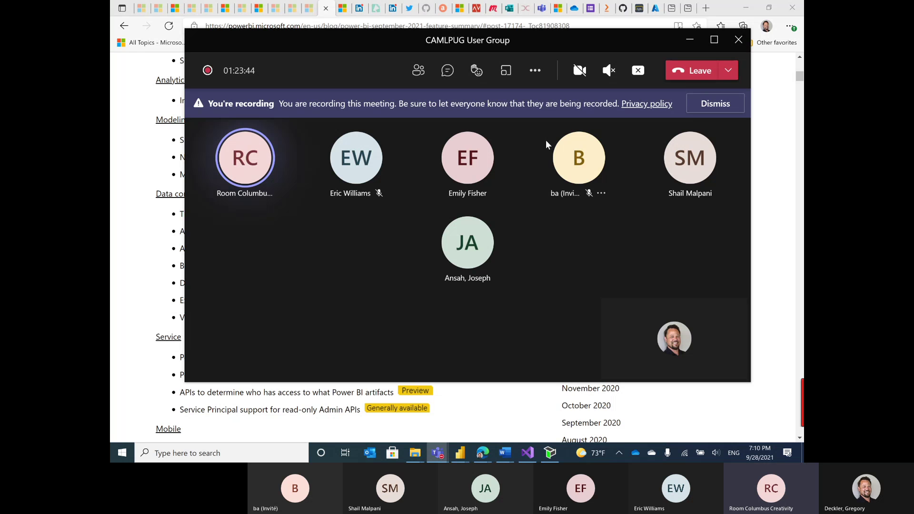
click(535, 72)
scroll(580, 157, down, 3)
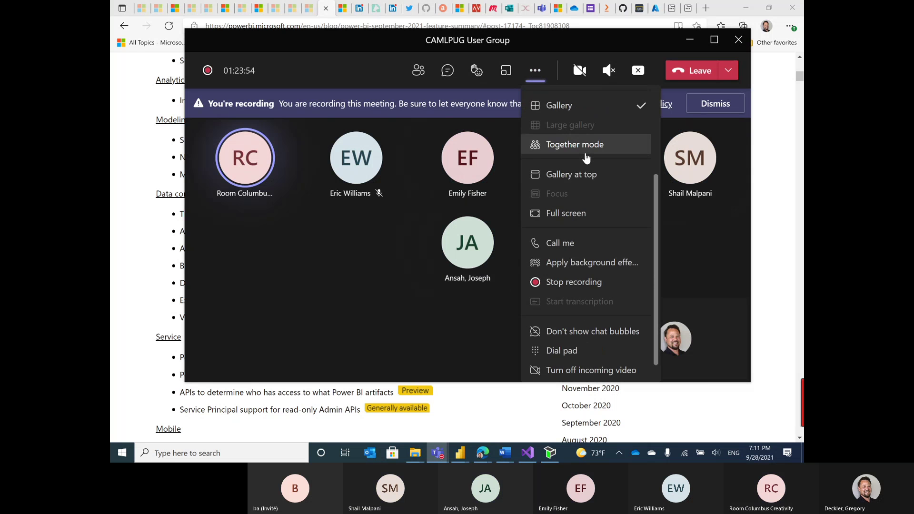